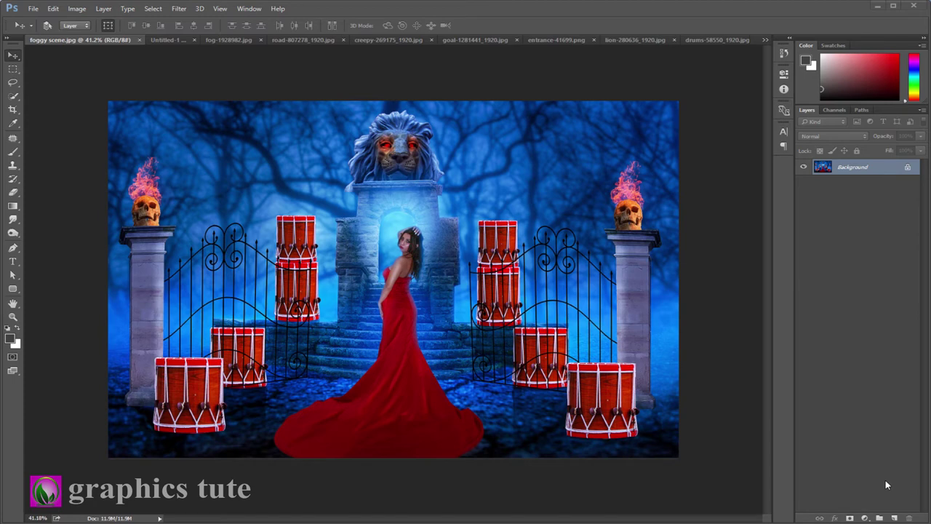
Switch to the grey Untitled-1 document, then to the fog-1928982.jpg forest photo
click(164, 40)
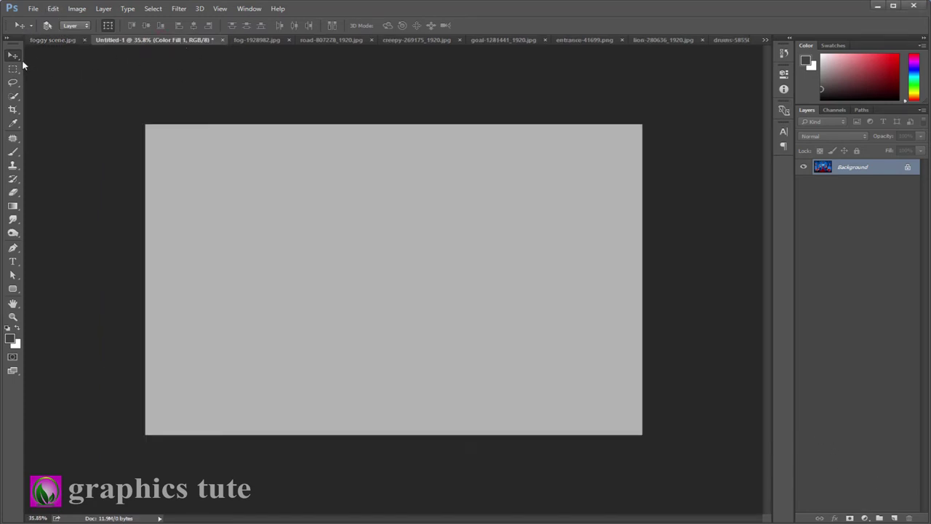
click(247, 41)
Copy the foggy forest into Untitled-1, close the fog file unsaved, and align it at the top
click(908, 168)
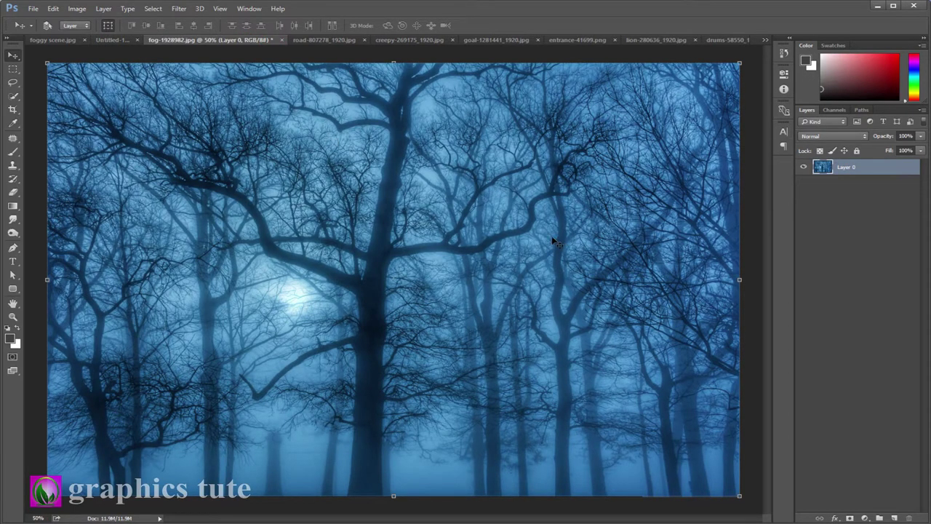
mouse_move(473, 235)
mouse_down()
mouse_move(173, 101)
mouse_move(351, 244)
mouse_up()
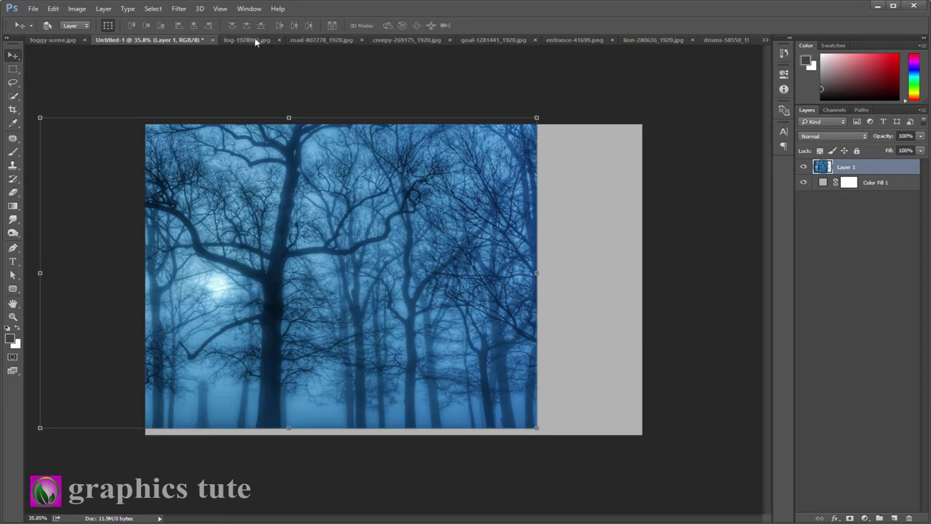
click(256, 40)
click(283, 40)
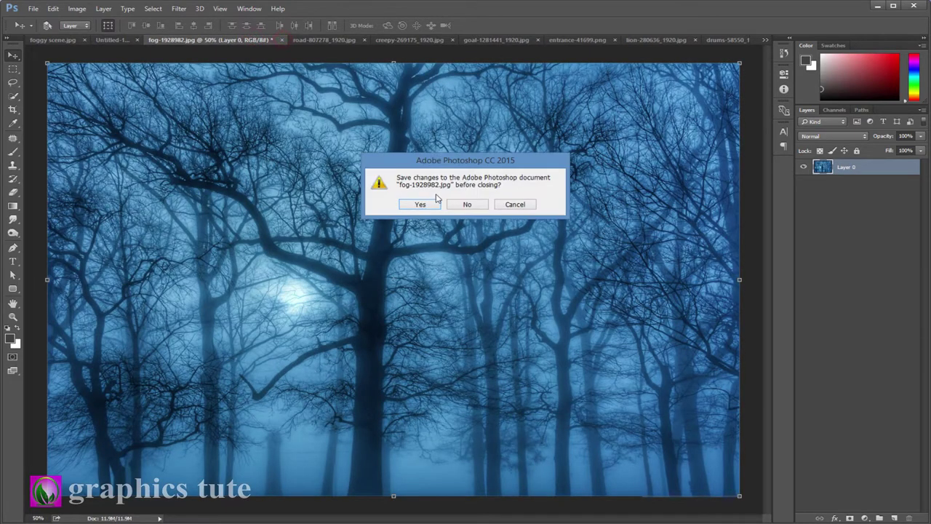
click(477, 207)
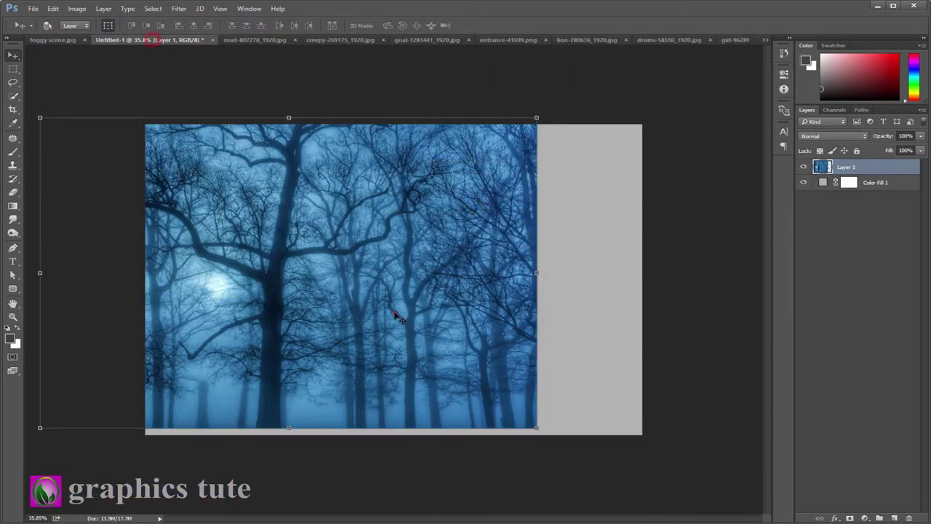
drag(396, 315, 493, 257)
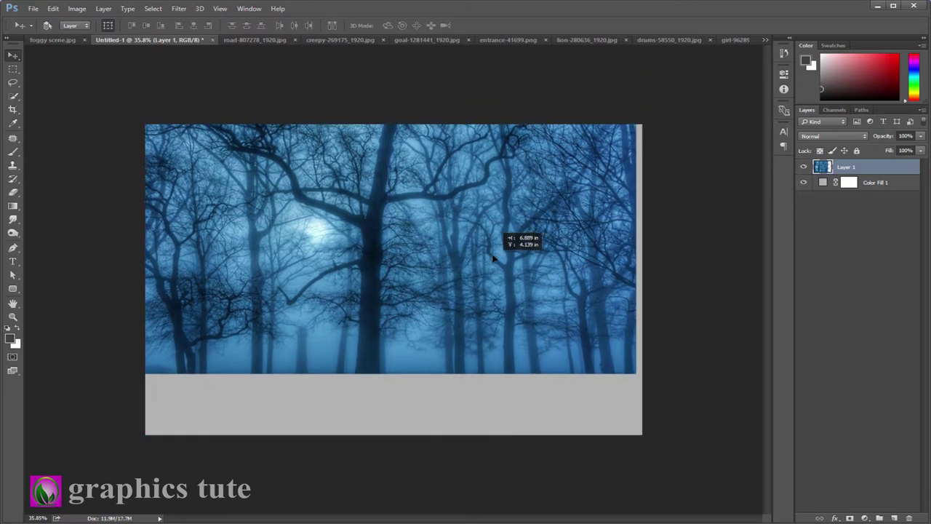
drag(492, 258, 449, 236)
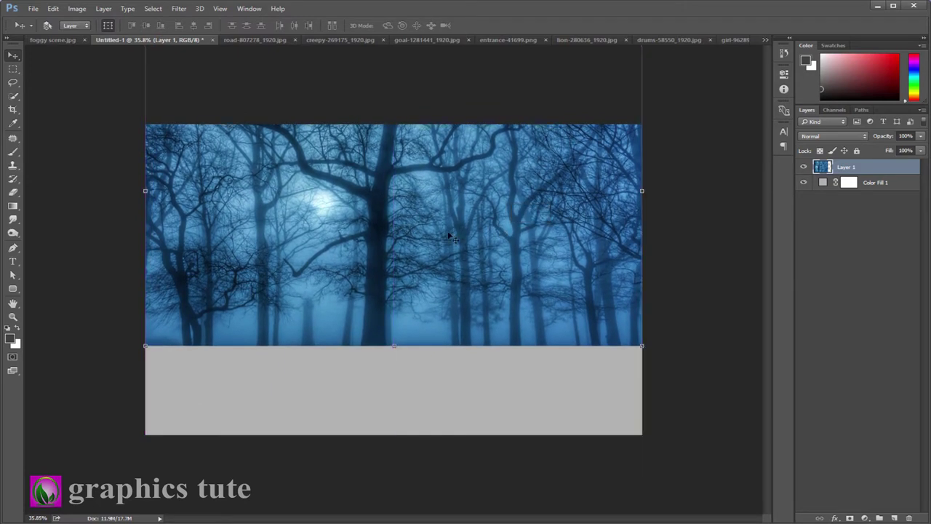
Unlock the road-807278_1920.jpg photo and drag it into Untitled-1 as a new layer
click(237, 41)
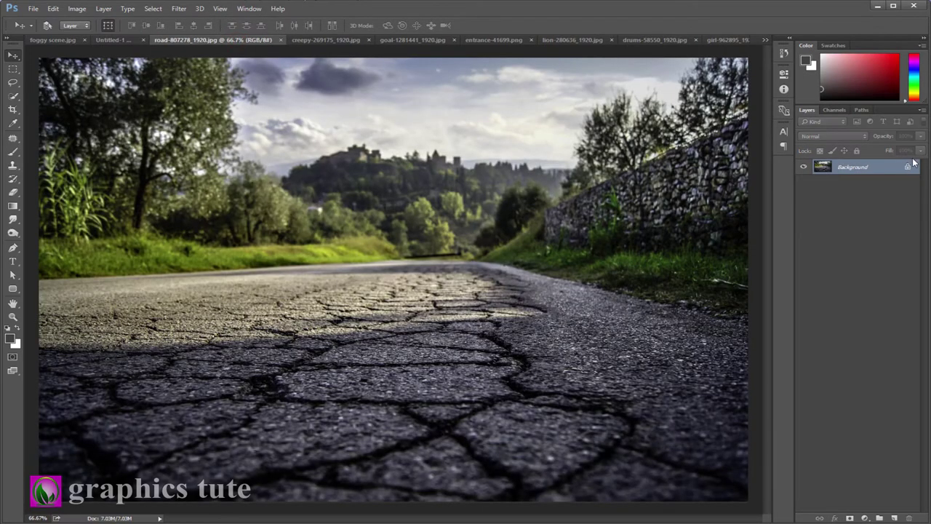
click(909, 167)
mouse_move(355, 250)
mouse_down()
mouse_move(113, 49)
mouse_move(174, 111)
mouse_up()
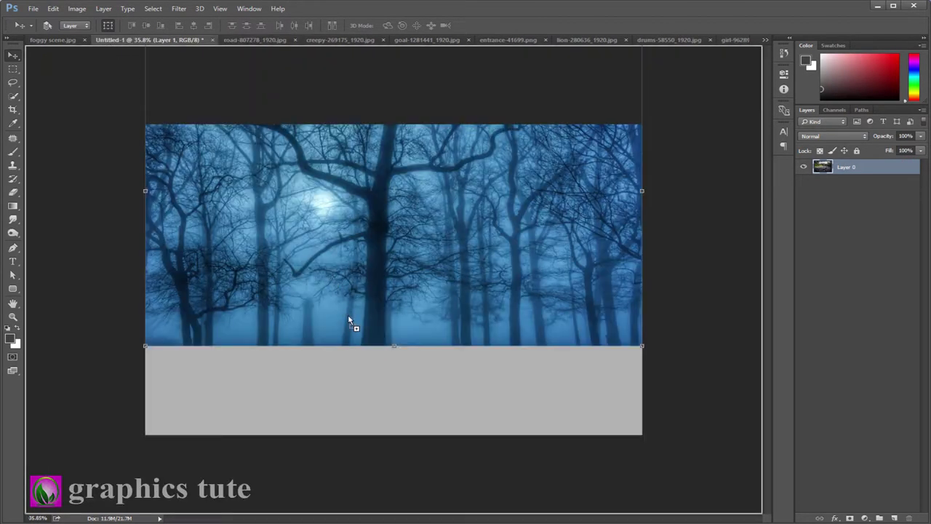
drag(349, 320, 350, 322)
Close the road file unsaved and enlarge the road layer to about 135%
click(248, 40)
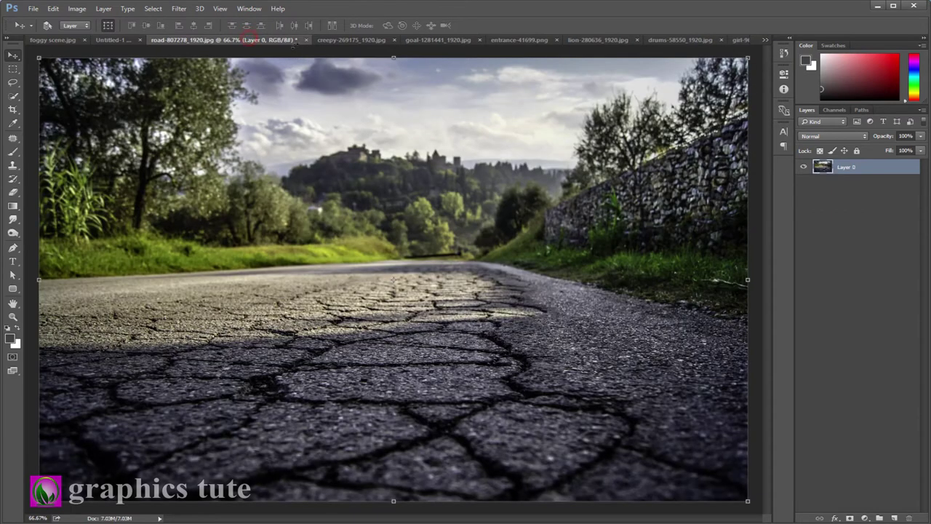
click(307, 40)
click(480, 205)
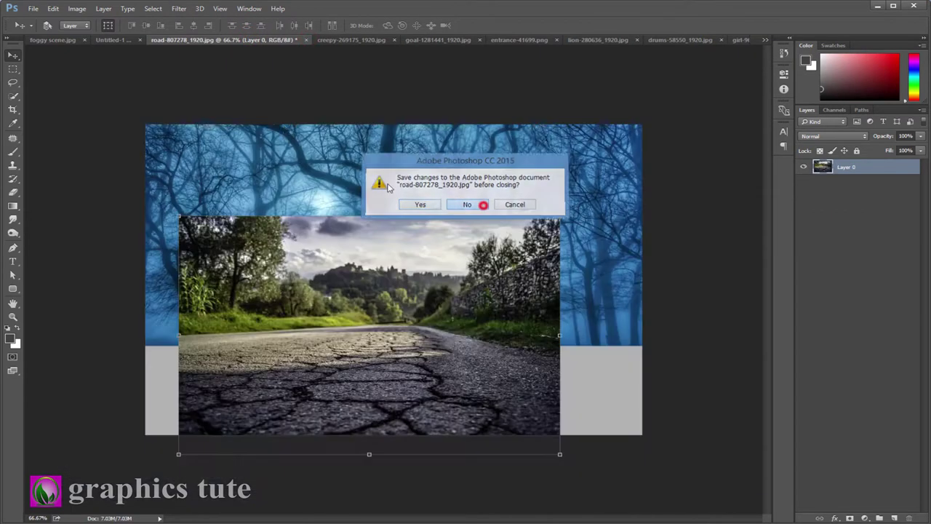
drag(431, 377, 483, 364)
drag(570, 434, 591, 417)
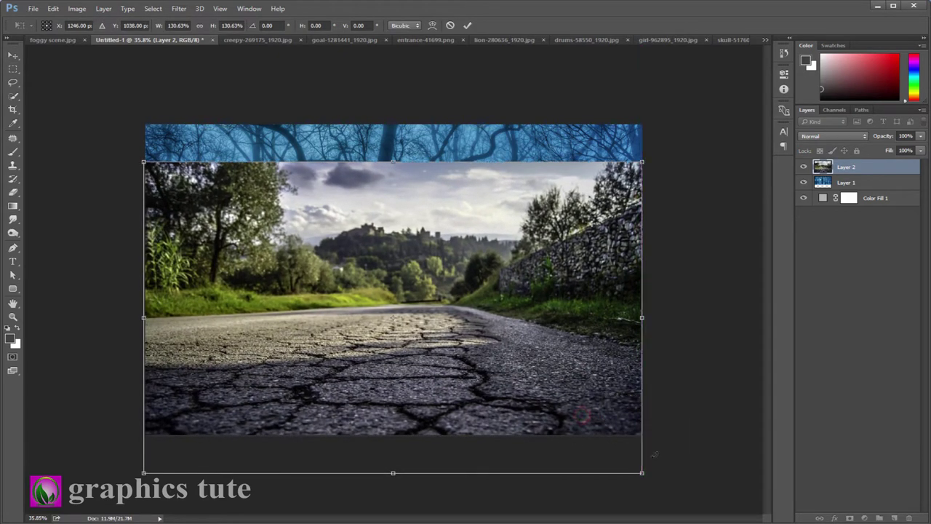
drag(642, 473, 650, 478)
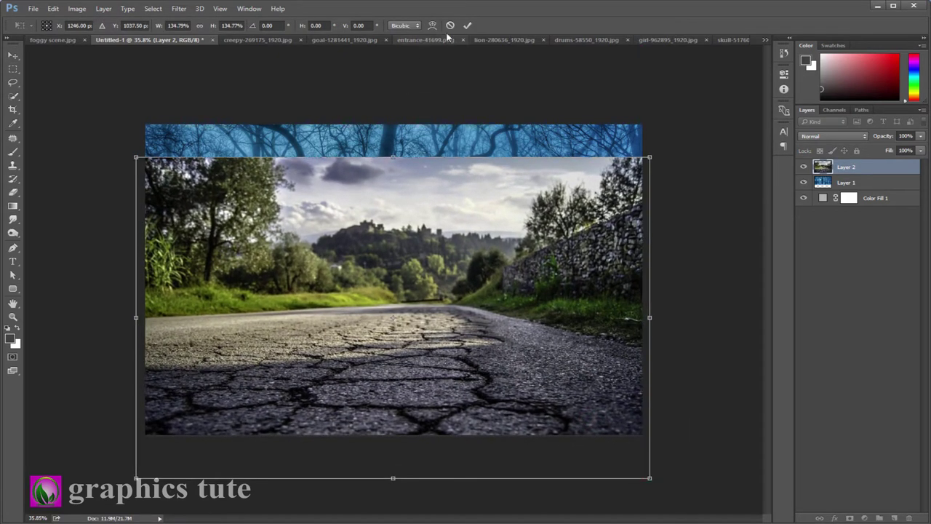
click(468, 24)
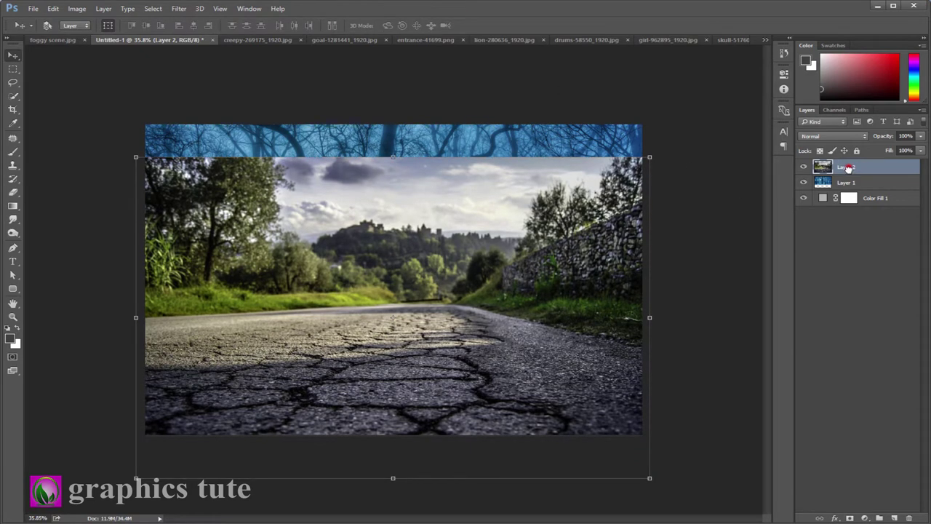
Put the road layer beneath the forest, give it a layer mask, and hide the forest
drag(849, 167, 879, 198)
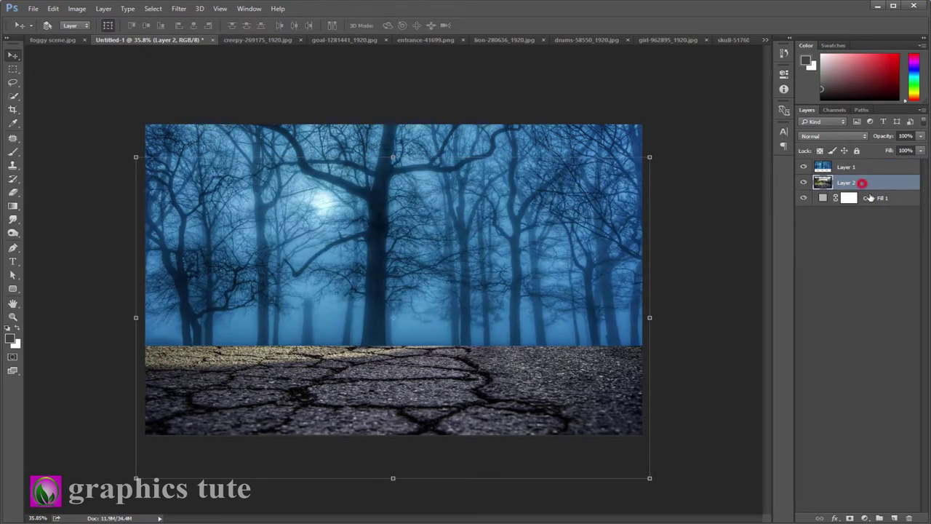
click(851, 518)
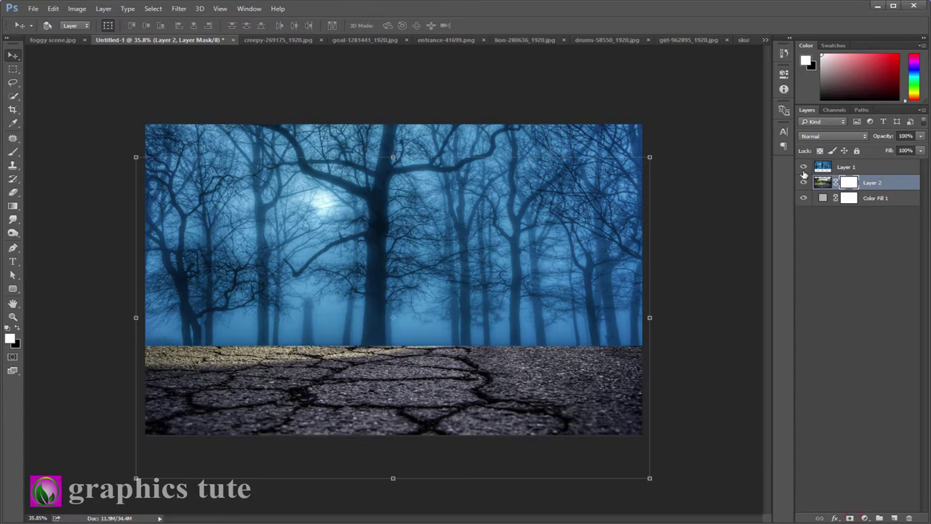
click(804, 168)
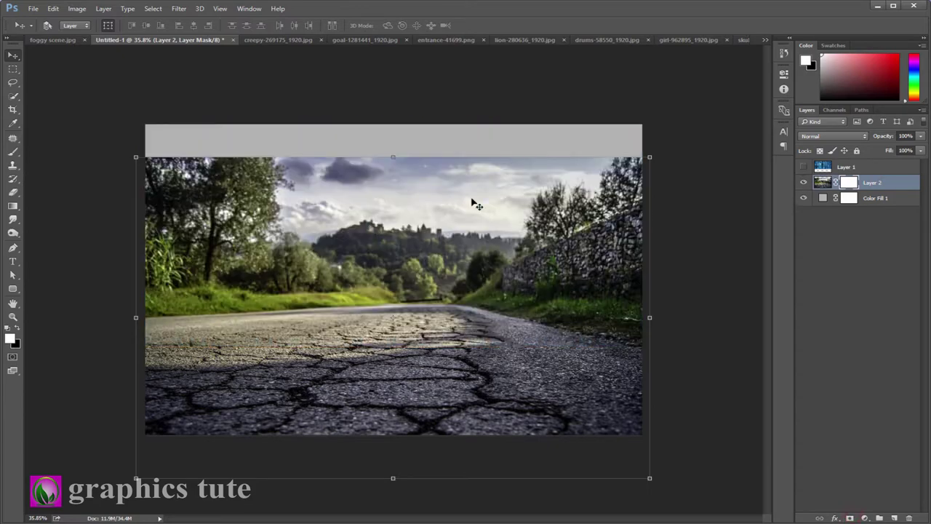
Blend the road's top and the forest's lower edge with gradient masks for a soft fog fade
click(8, 207)
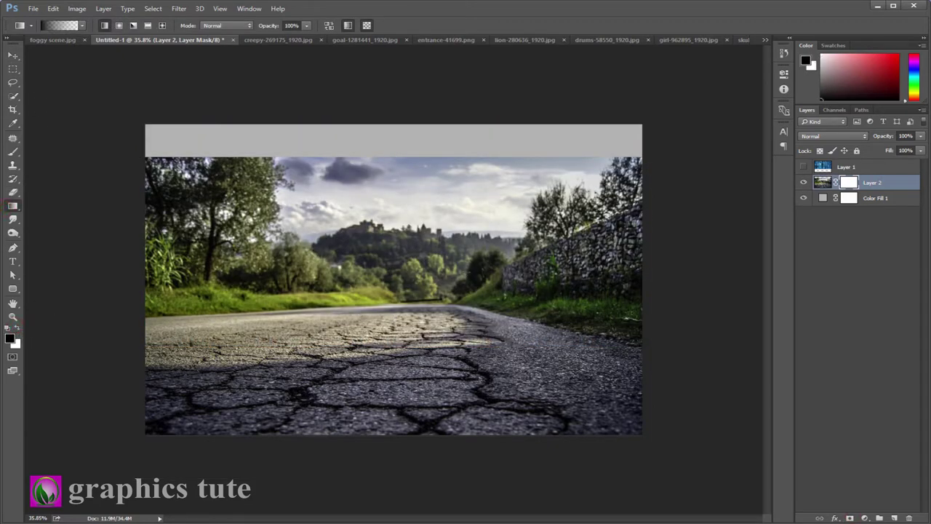
drag(399, 250, 393, 331)
click(805, 167)
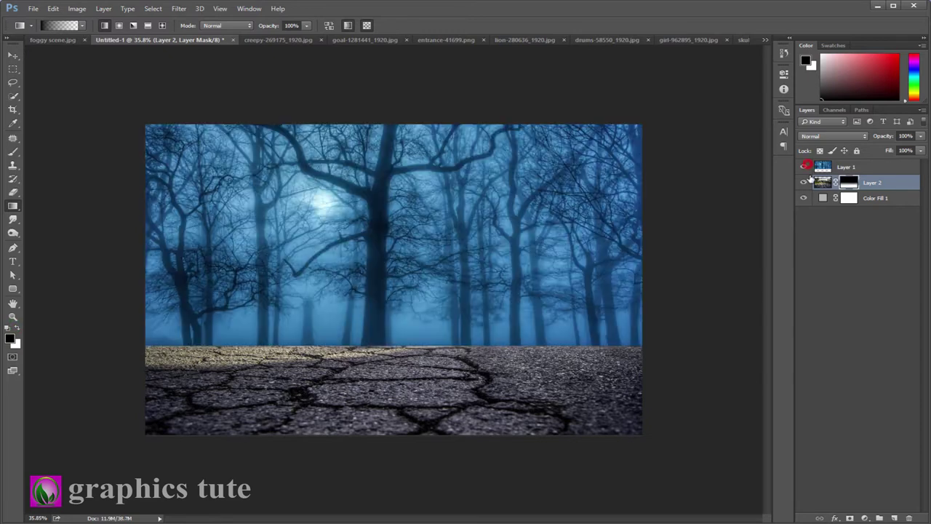
click(859, 168)
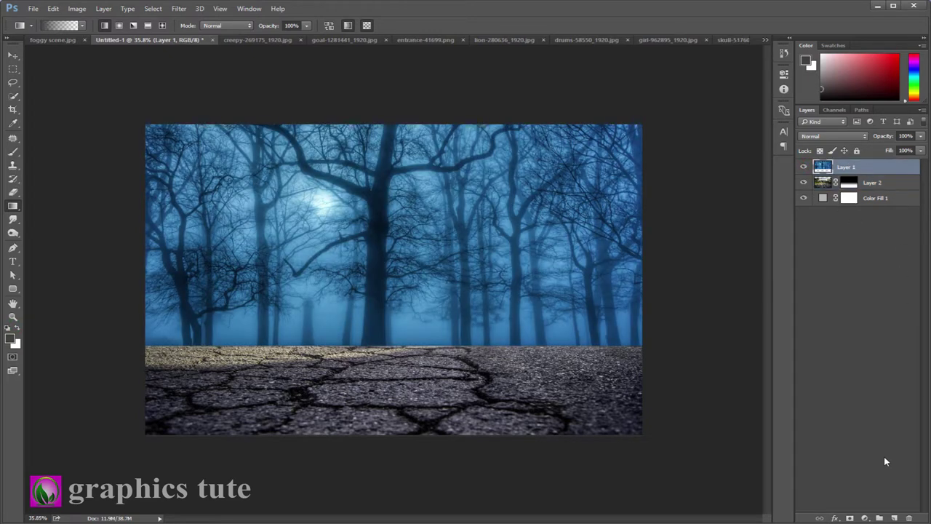
click(850, 518)
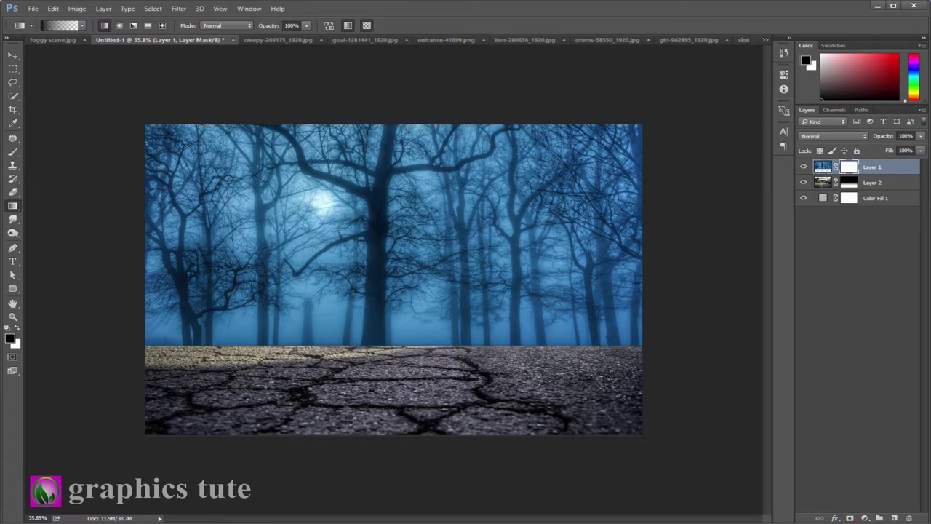
drag(369, 271, 369, 352)
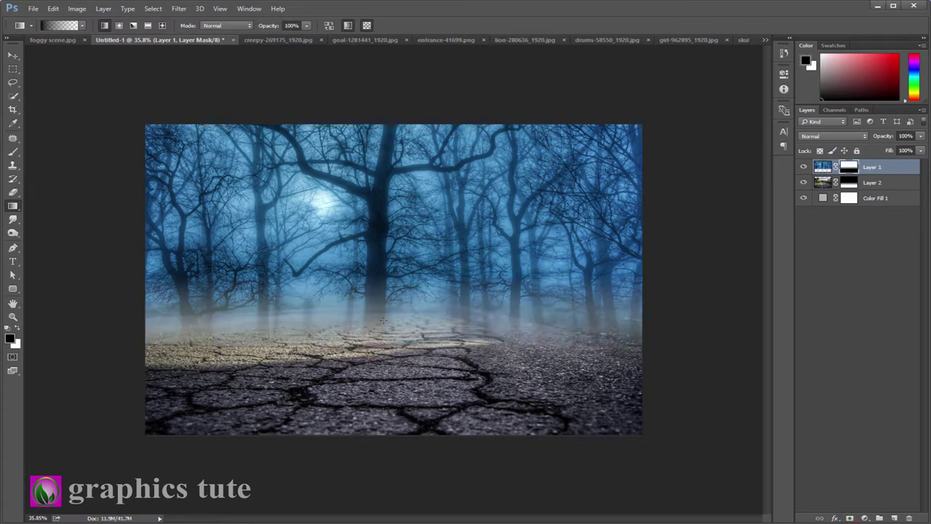
drag(384, 307, 378, 273)
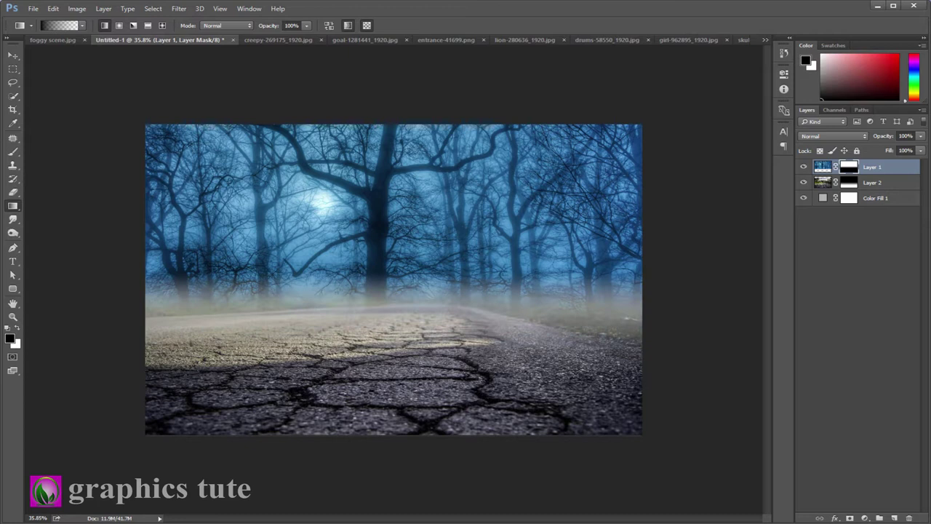
Move the road photo lower and the forest trees down slightly
click(12, 56)
click(870, 183)
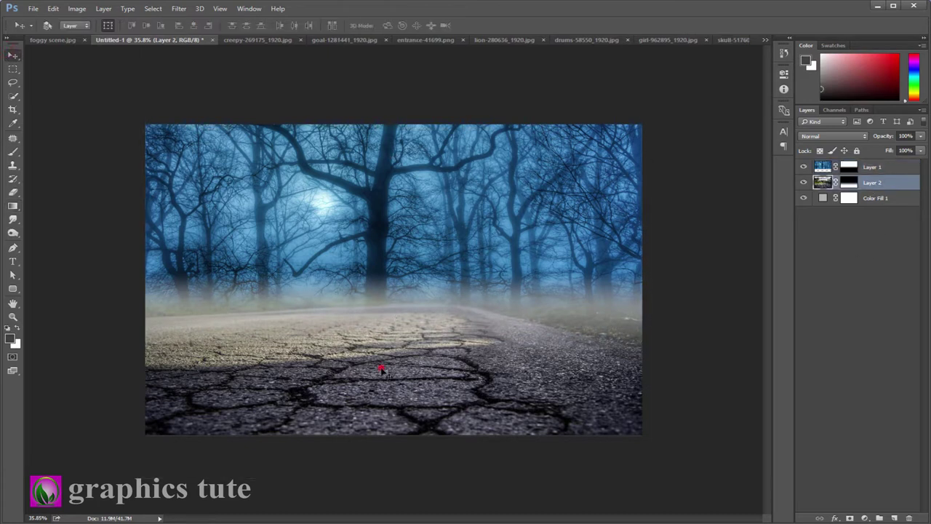
drag(381, 370, 384, 393)
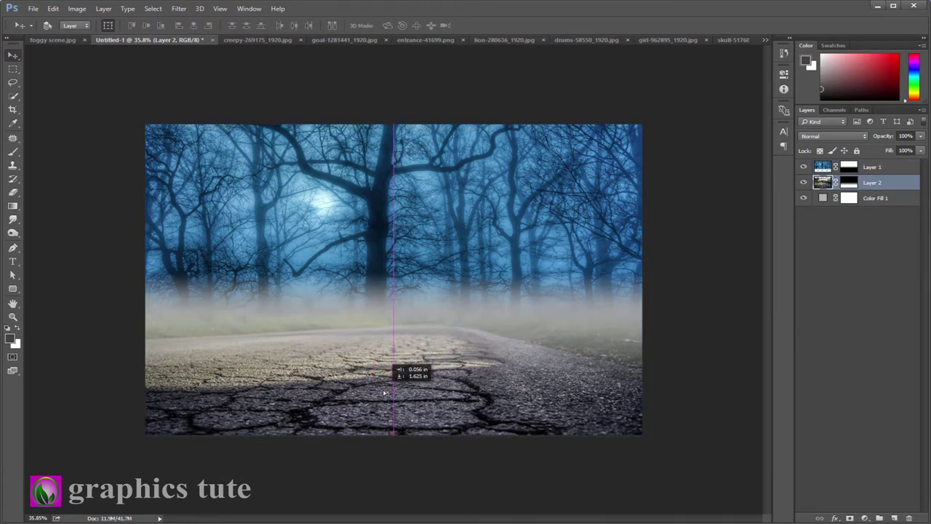
drag(504, 212, 504, 226)
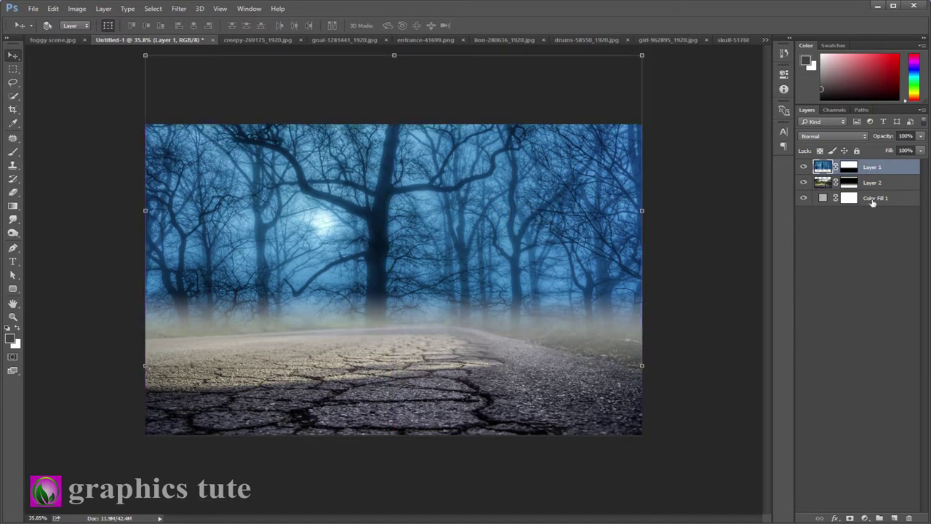
Tint Color Fill 1 blue 4187ba, then unlock the creepy-269175_1920.jpg stairway photo
double_click(823, 198)
click(440, 222)
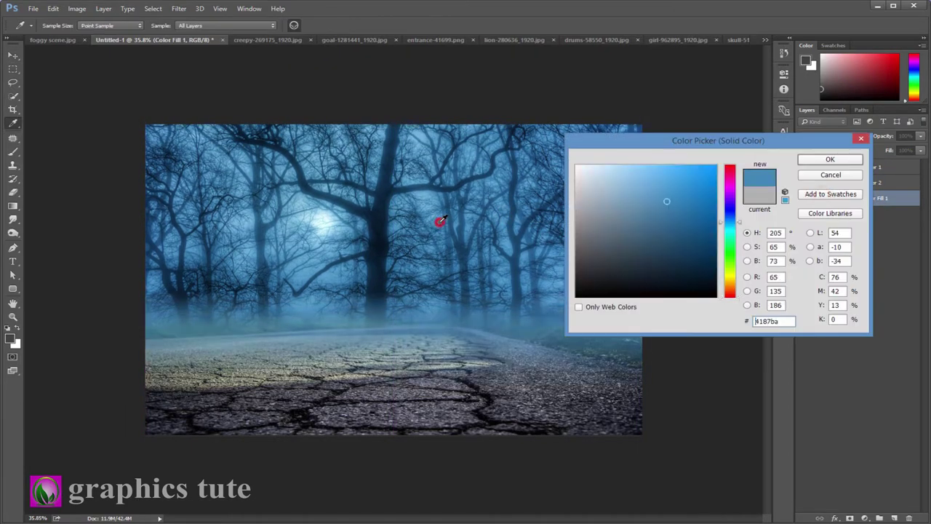
click(830, 160)
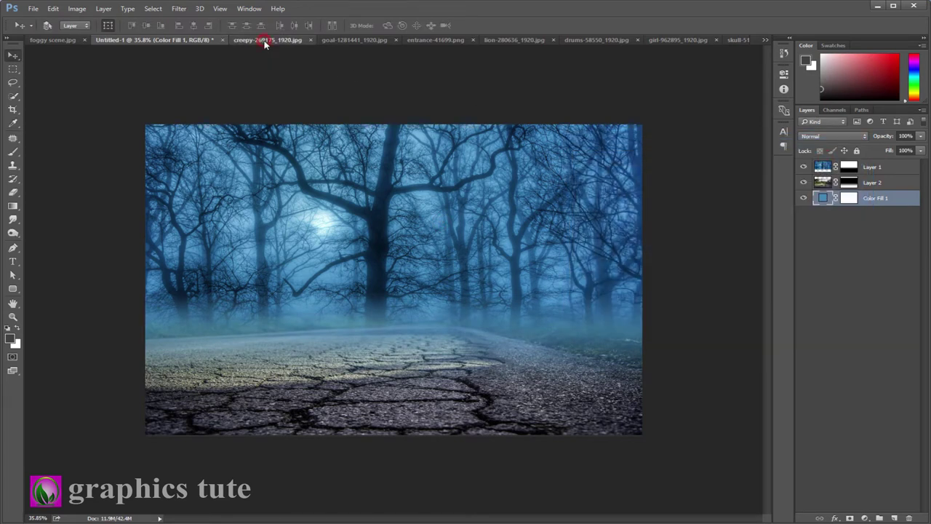
click(265, 42)
click(907, 169)
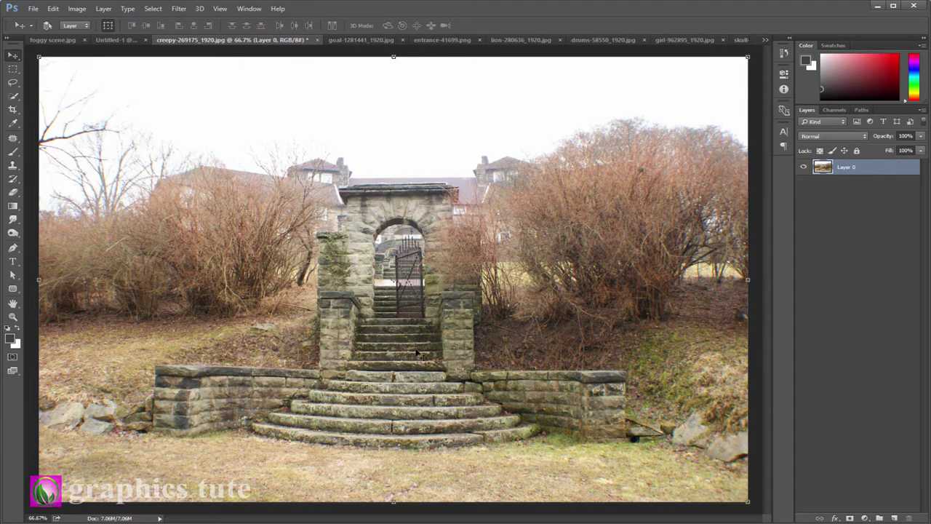
Zoom in on the steps and start a Pen path along the stone wall top
key(z)
mouse_move(425, 358)
mouse_down()
mouse_move(403, 355)
mouse_move(437, 355)
mouse_up()
drag(218, 291, 473, 255)
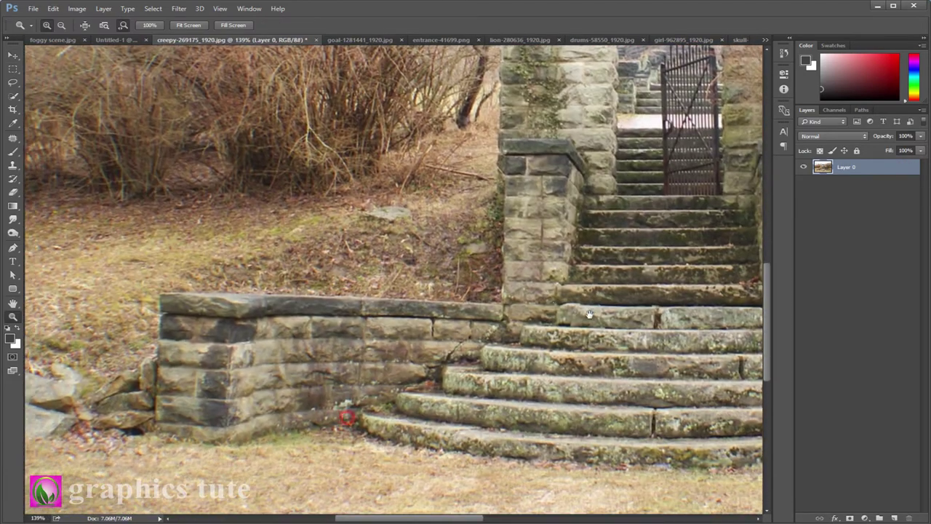
key(p)
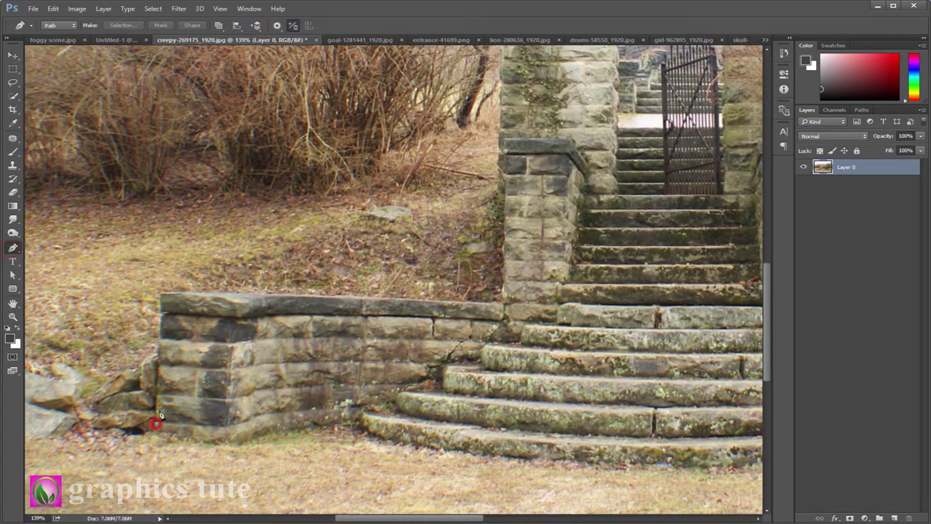
click(162, 311)
click(159, 293)
click(502, 303)
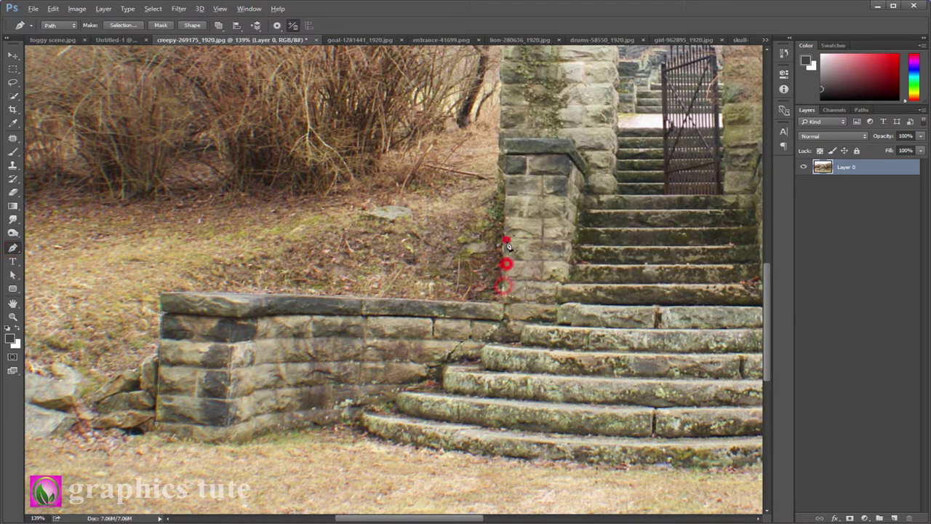
scroll(508, 246, up, 5)
scroll(502, 218, up, 5)
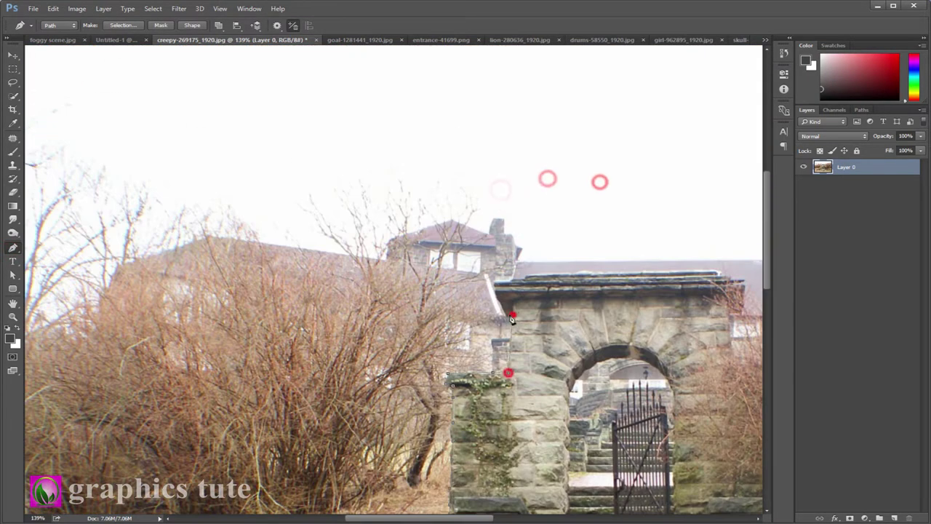
scroll(513, 280, right, 5)
scroll(356, 301, down, 3)
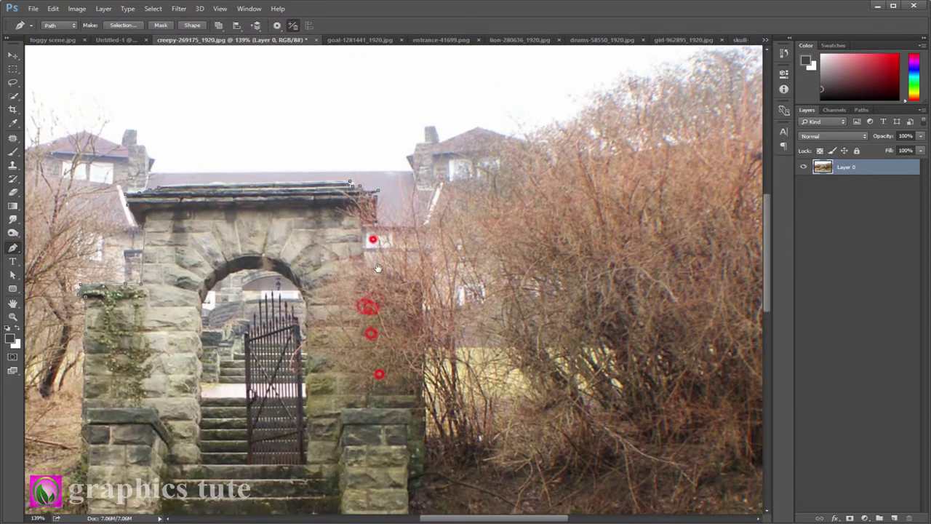
Fix the last anchor and close the path around the gate at the bottom steps
key(ctrl+z)
scroll(367, 276, down, 3)
scroll(481, 343, down, 3)
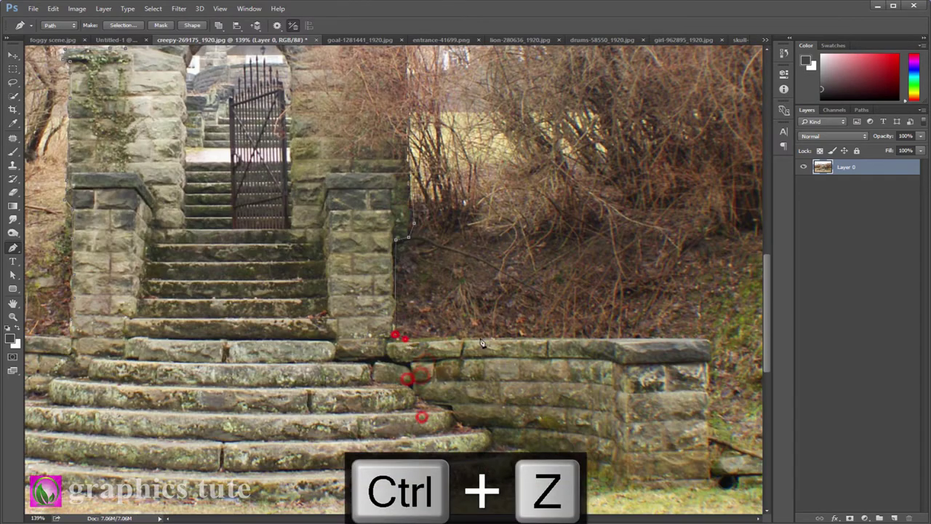
scroll(715, 361, right, 4)
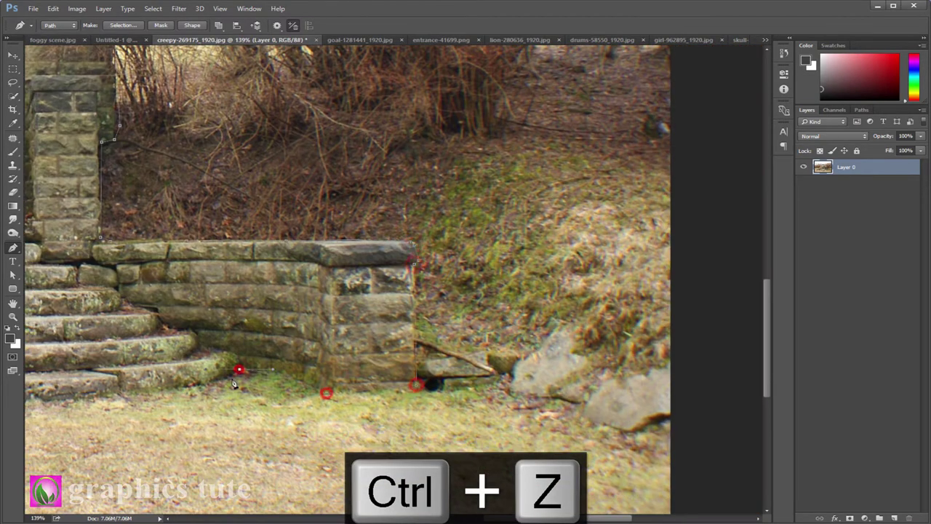
scroll(436, 327, left, 5)
scroll(535, 337, left, 3)
click(302, 281)
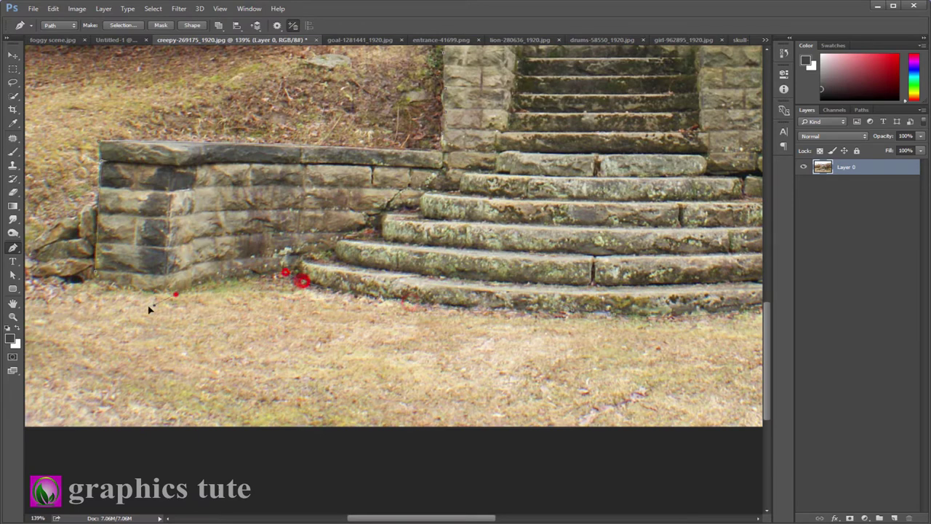
Turn the gate path into a selection and mask Layer 0 to the gateway and steps
right_click(338, 207)
click(374, 252)
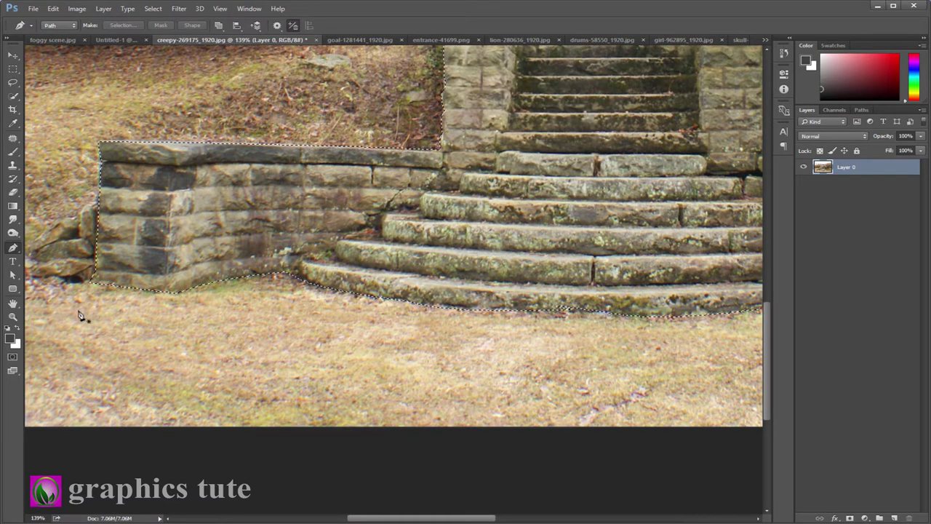
key(z)
alt+click(376, 289)
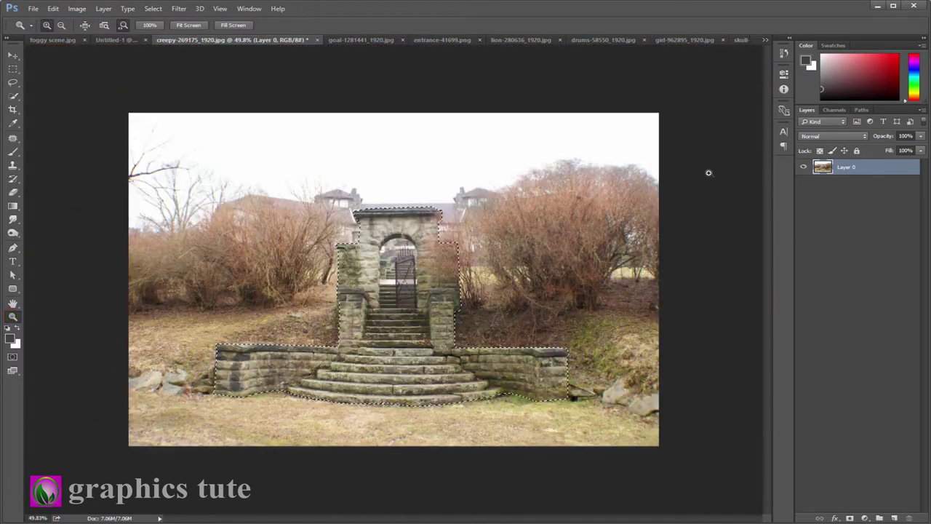
click(850, 517)
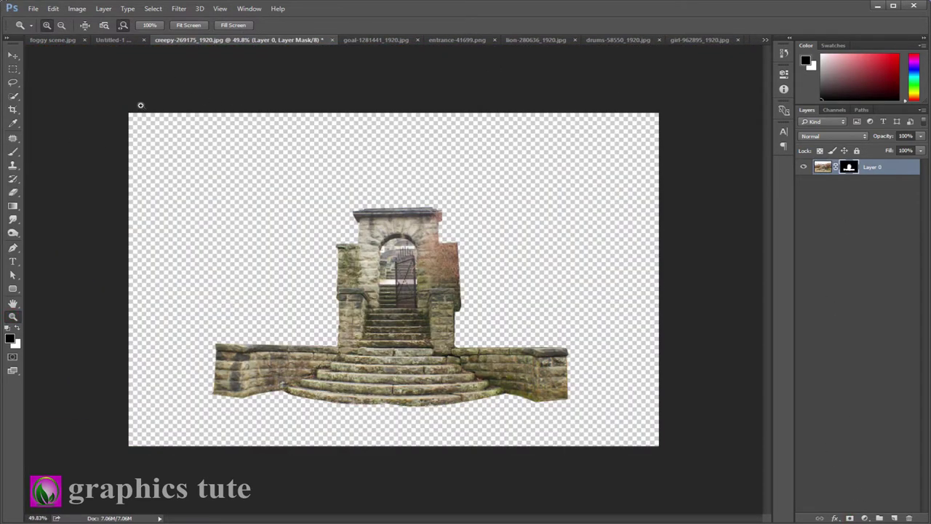
Bring the gate cut-out into Untitled-1 as top Layer 3, centred on the road; close the gate photo unsaved
click(13, 56)
mouse_move(396, 321)
mouse_down()
mouse_move(113, 40)
mouse_move(357, 302)
mouse_up()
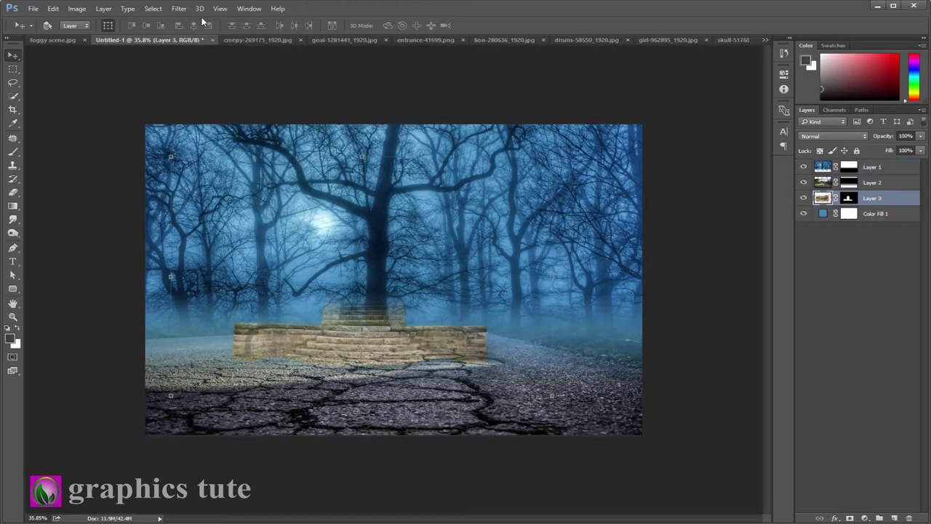
click(255, 40)
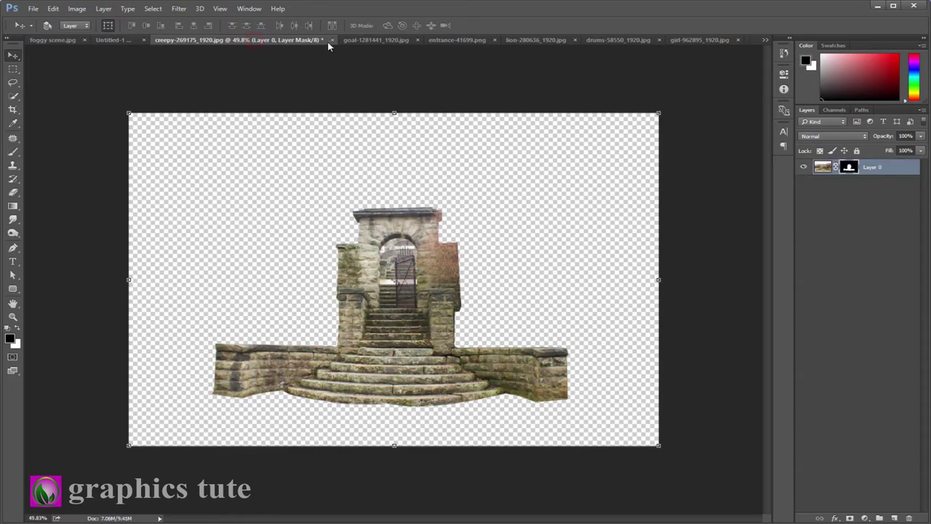
click(332, 41)
click(468, 209)
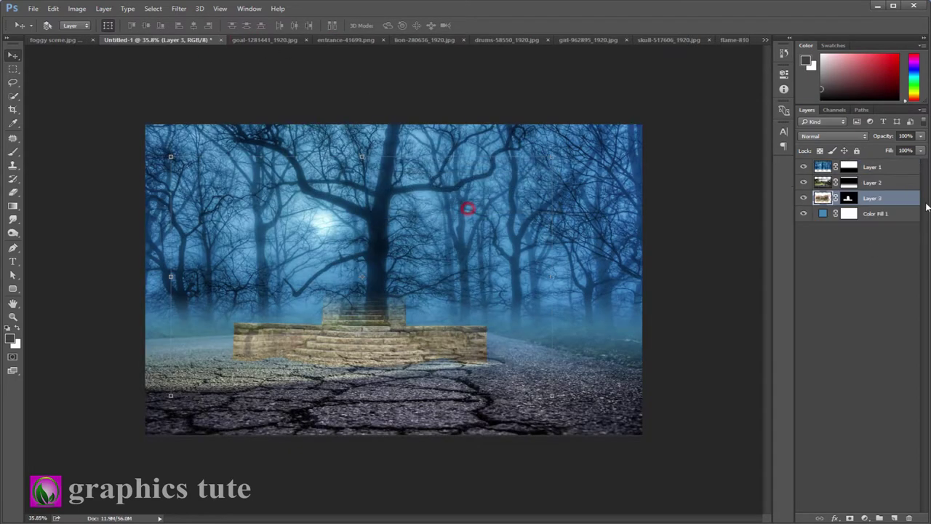
drag(872, 203, 873, 163)
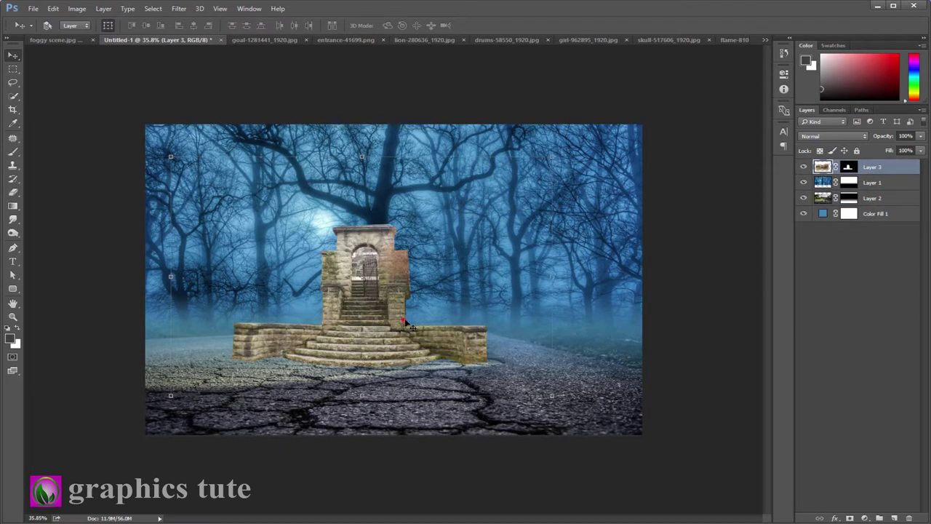
drag(406, 322, 511, 376)
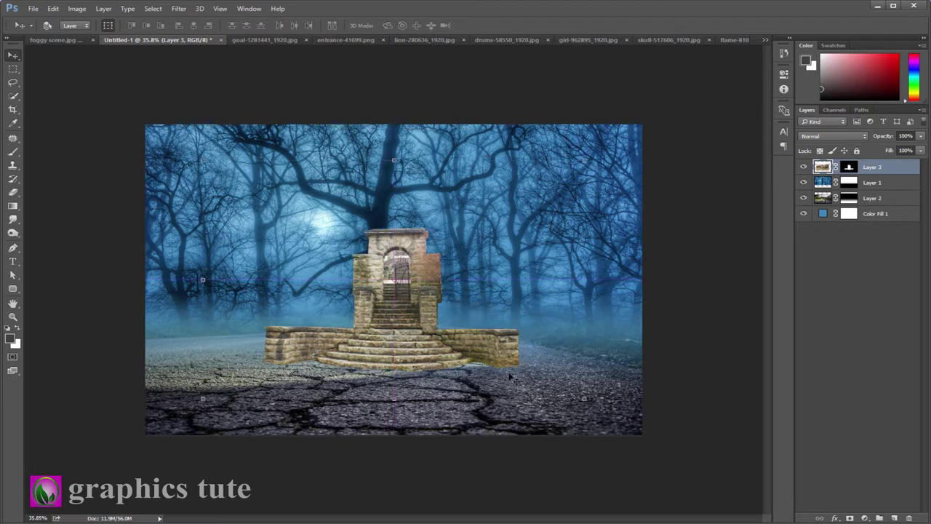
Scale the gateway to about 122%, raise it slightly onto the road, and commit
drag(583, 398, 629, 427)
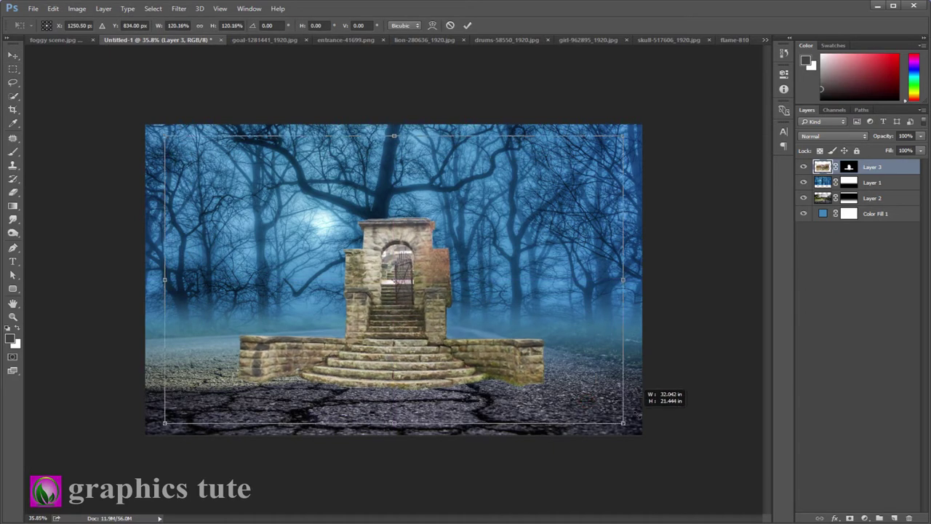
mouse_move(445, 357)
mouse_down()
mouse_move(433, 342)
mouse_move(447, 361)
mouse_up()
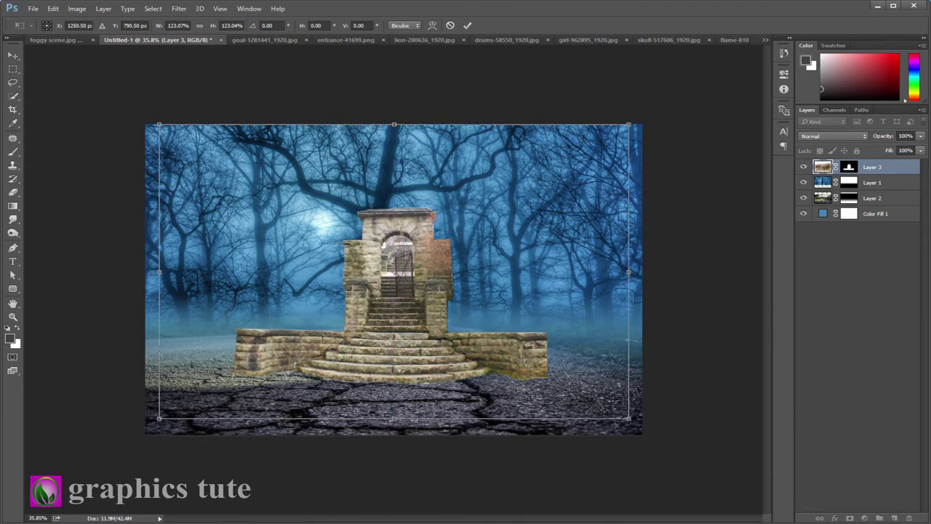
drag(628, 419, 633, 420)
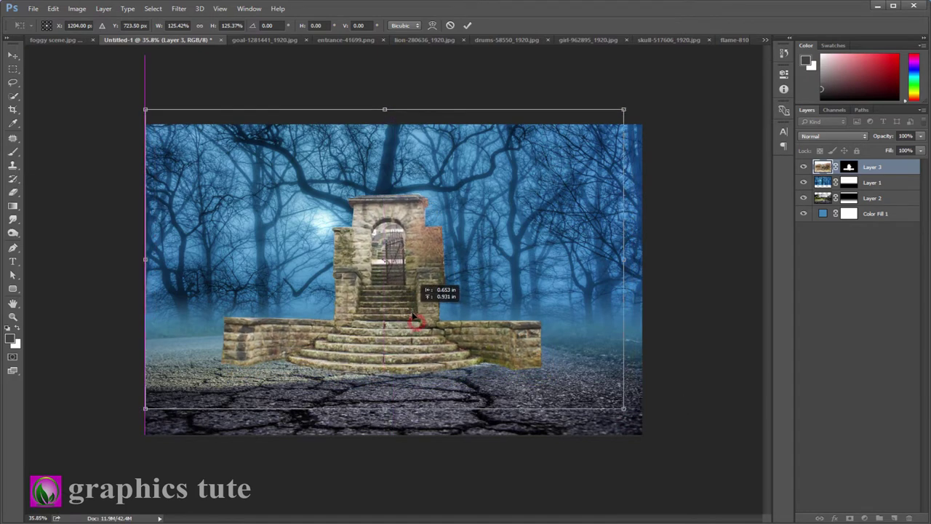
drag(417, 322, 417, 318)
drag(633, 420, 626, 415)
click(468, 26)
Zoom in on the gateway and trace the arch opening with the Pen tool
key(z)
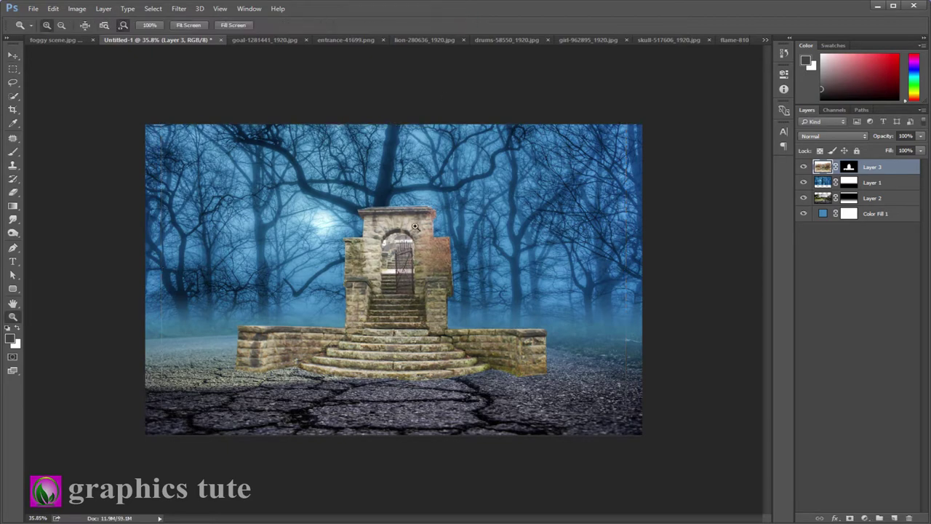
drag(369, 276, 422, 315)
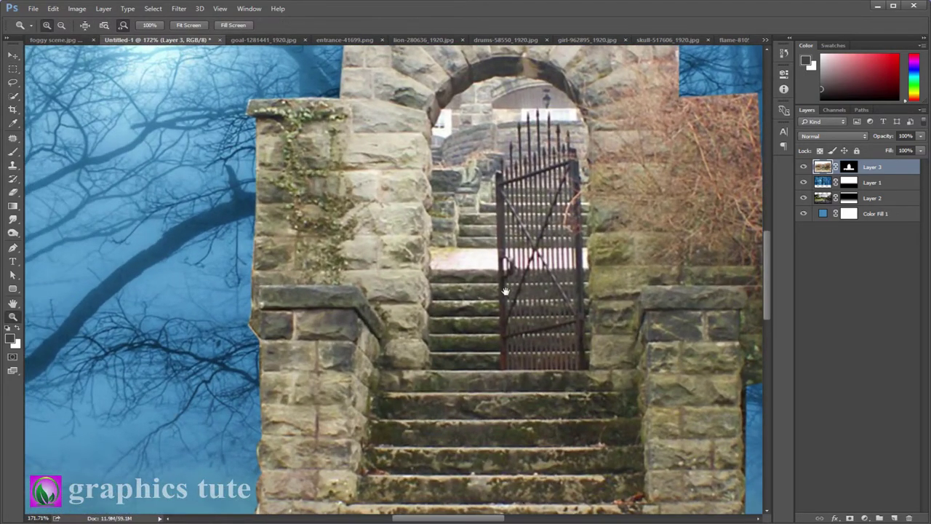
click(488, 277)
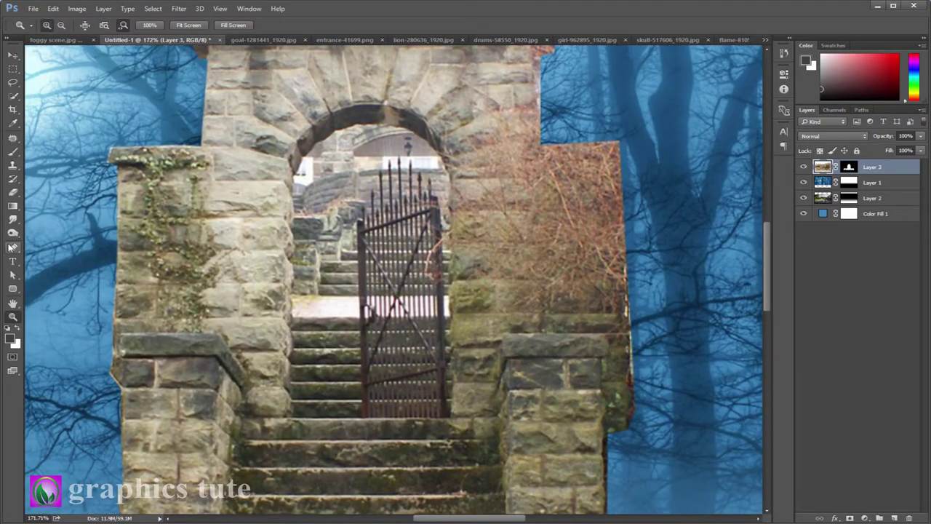
click(12, 248)
click(291, 413)
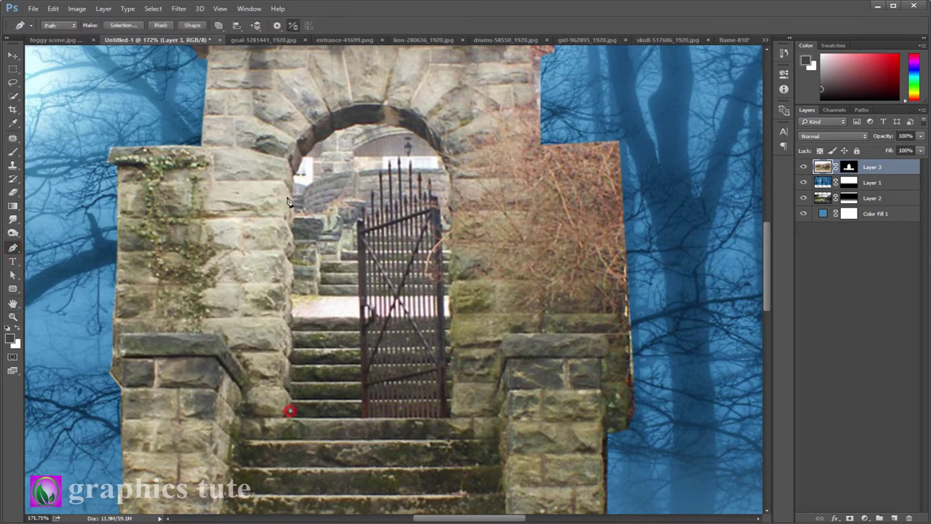
key(ctrl+z)
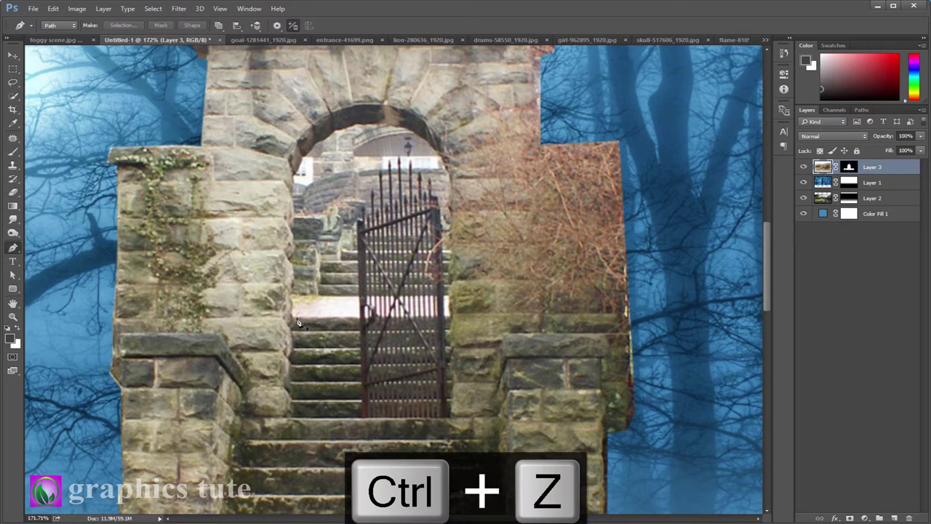
click(289, 415)
click(287, 223)
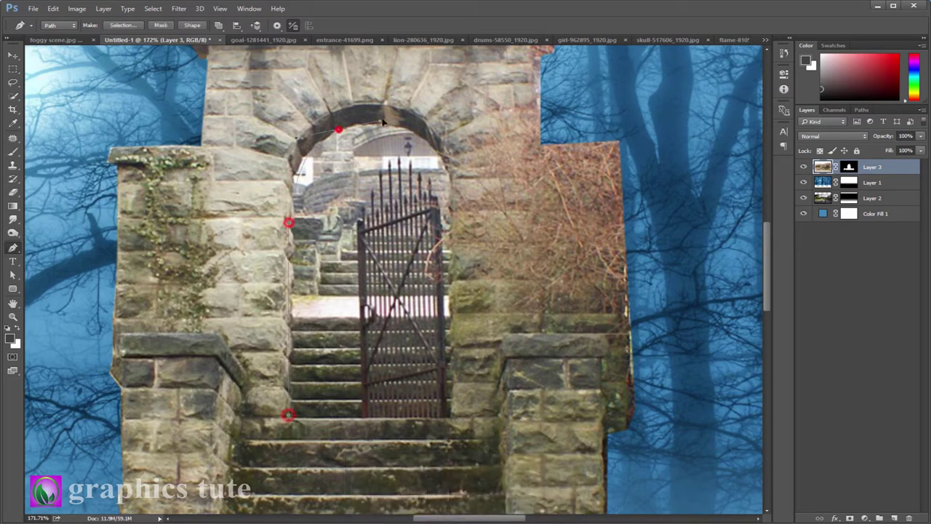
click(338, 131)
click(446, 164)
Select the arch path, paint it out of Layer 3's mask, deselect, and zoom out
right_click(454, 424)
click(326, 308)
click(592, 97)
key(b)
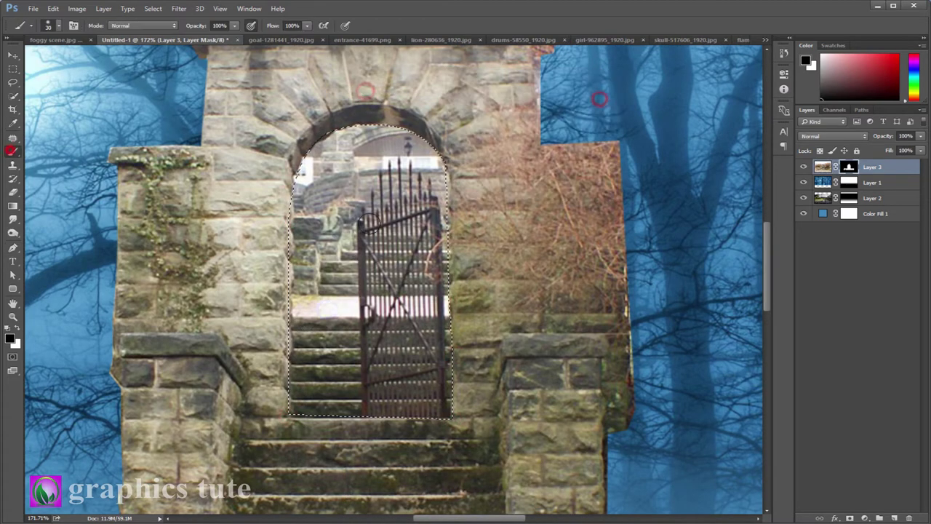
drag(312, 160, 410, 207)
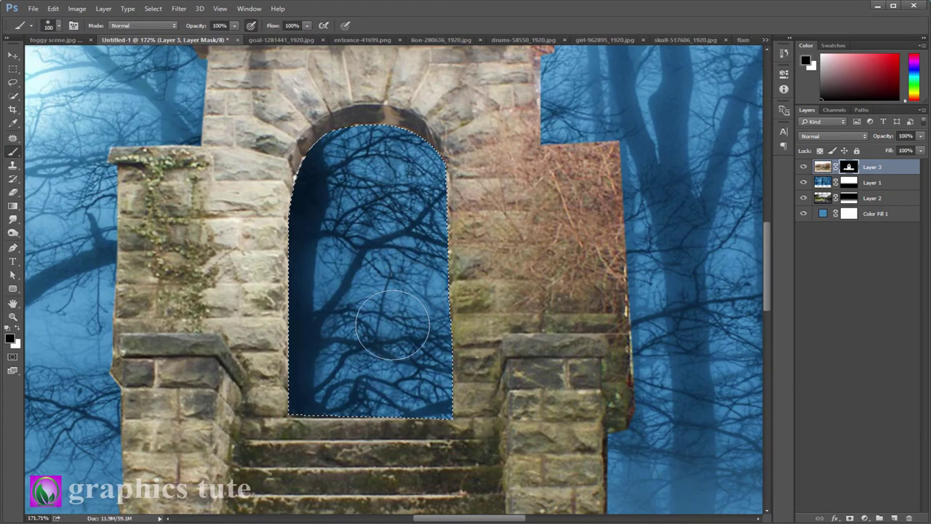
key(ctrl+d)
drag(407, 395, 422, 102)
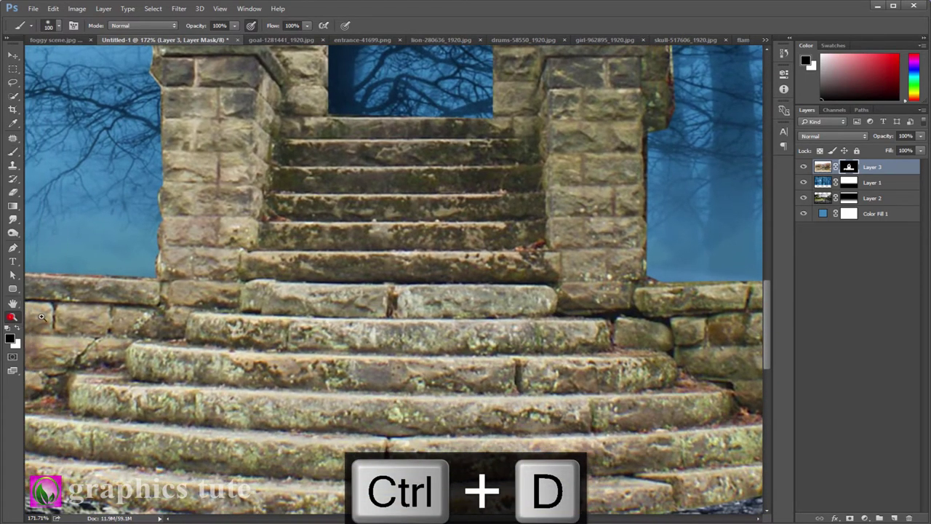
click(13, 317)
drag(73, 313, 29, 313)
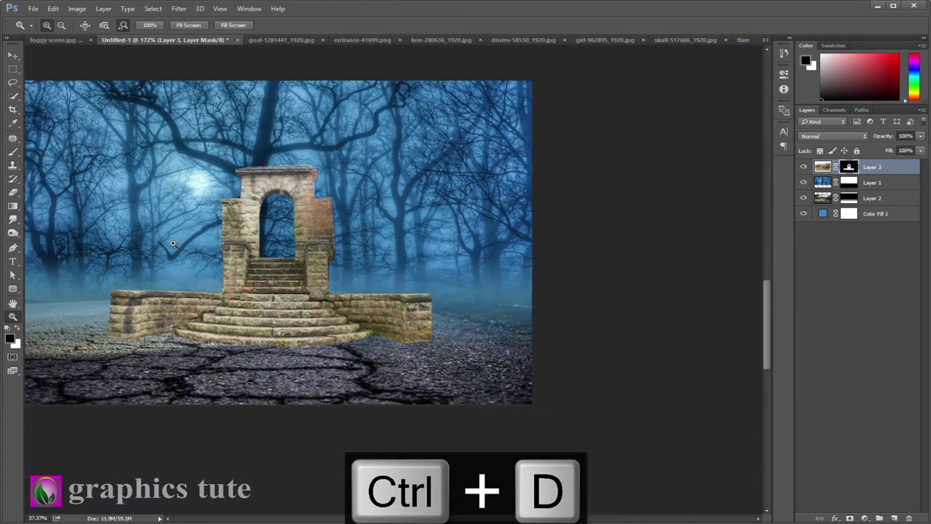
Darken the forest with a Brightness/Contrast adjustment, softly painting its mask out around the arch
click(872, 182)
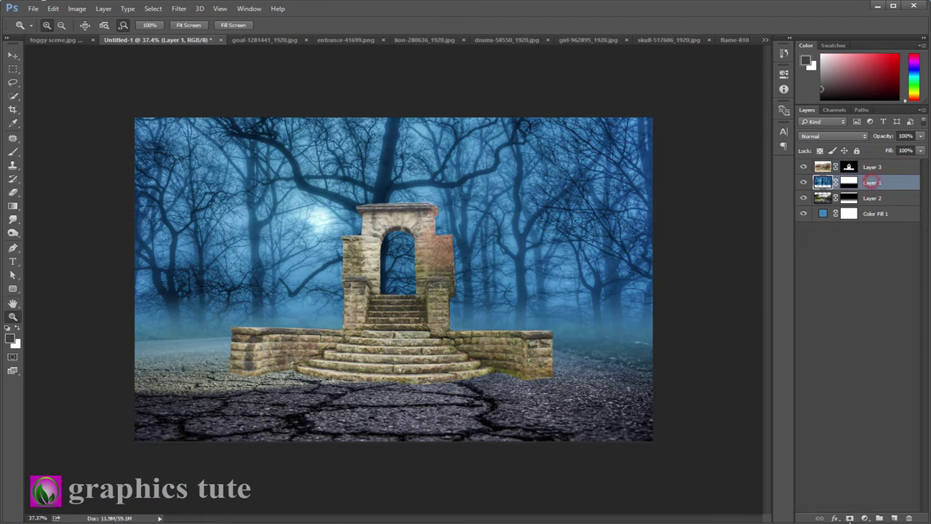
click(864, 519)
click(844, 334)
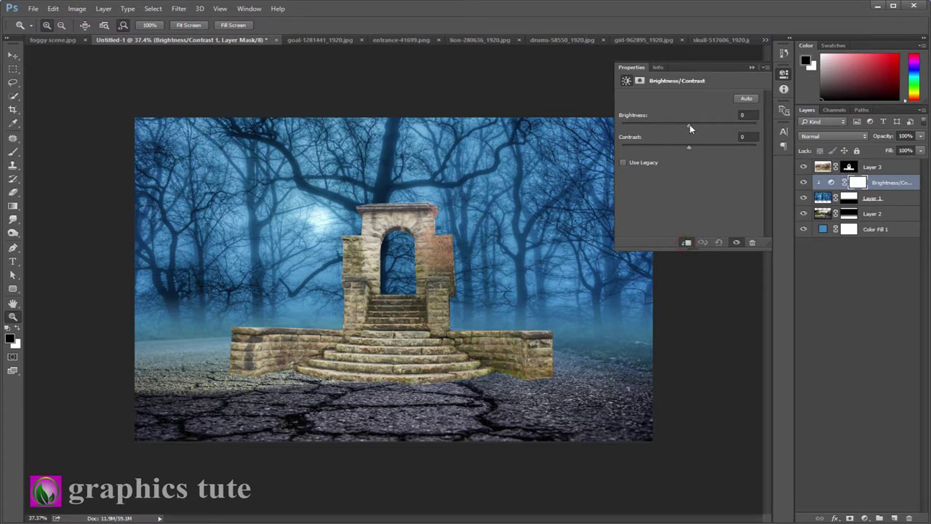
drag(690, 125, 654, 128)
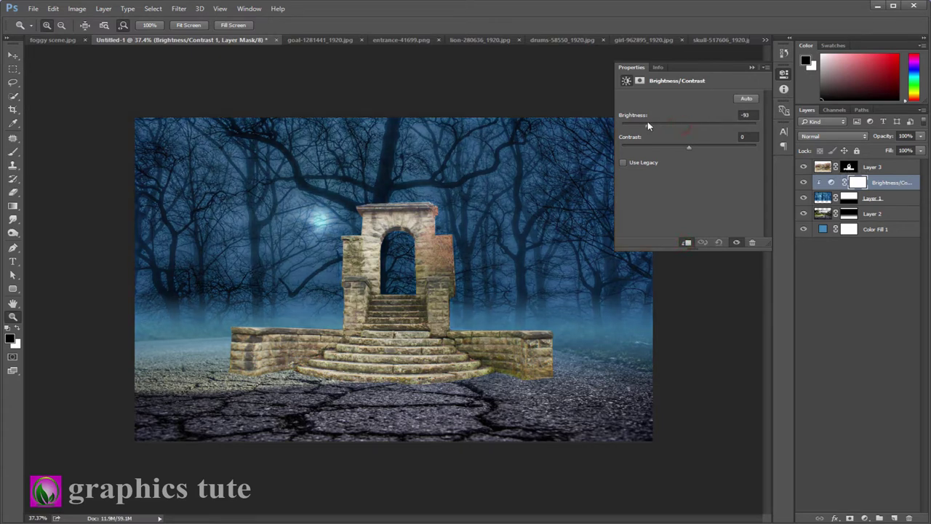
click(751, 67)
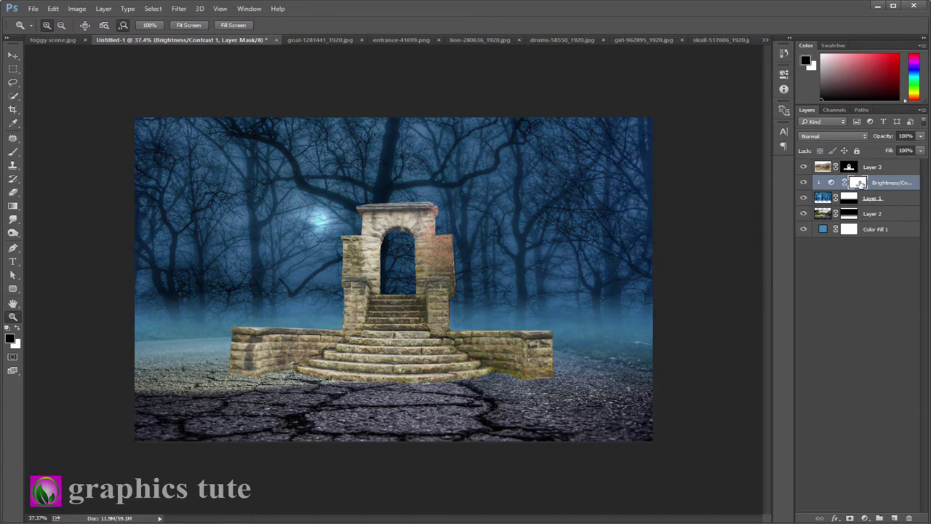
click(10, 153)
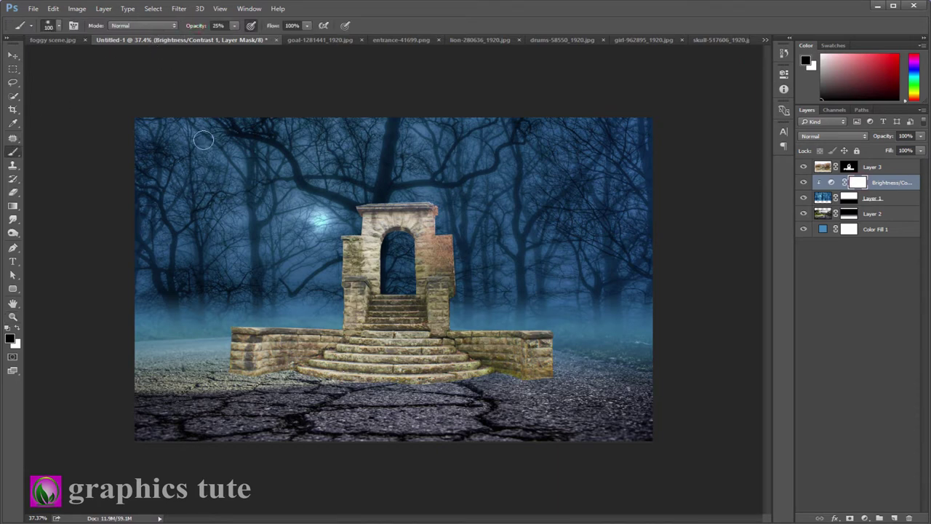
drag(358, 269, 397, 248)
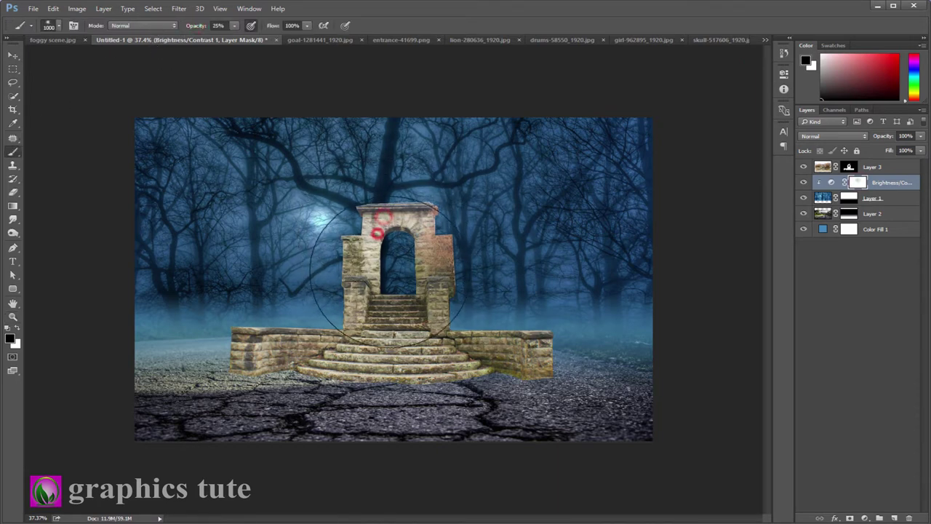
Toggle the brightness adjustment off and on to compare, leaving it visible
click(803, 182)
click(803, 183)
click(803, 183)
click(803, 183)
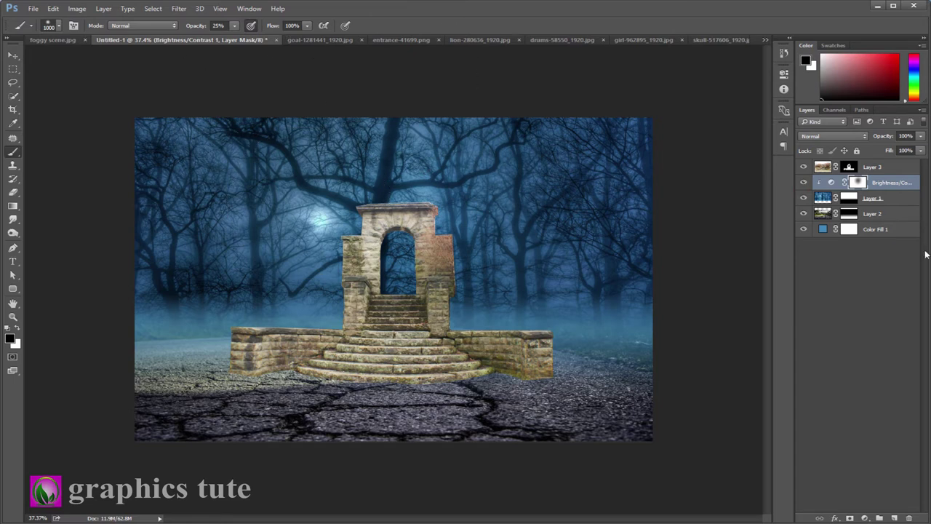
click(879, 215)
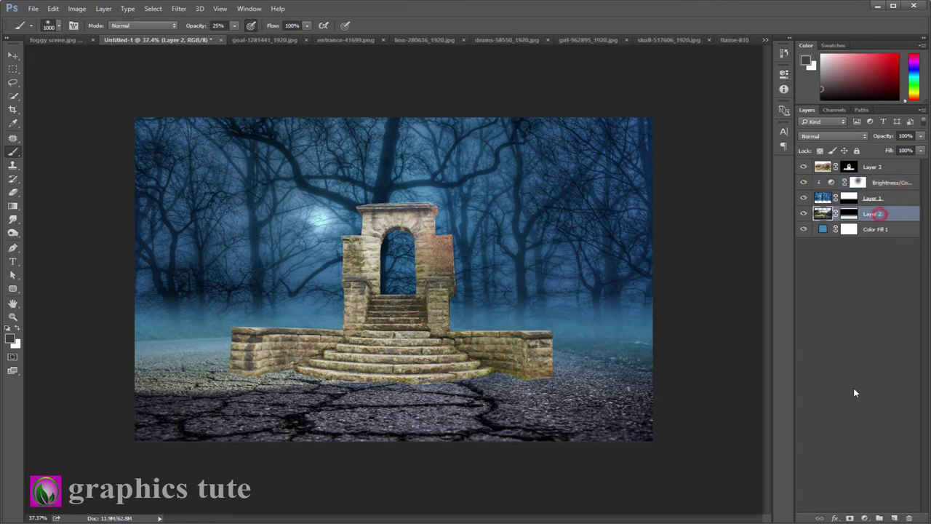
Darken the cracked ground with a Brightness/Contrast layer clipped to Layer 2, brightness -121
click(865, 518)
click(838, 330)
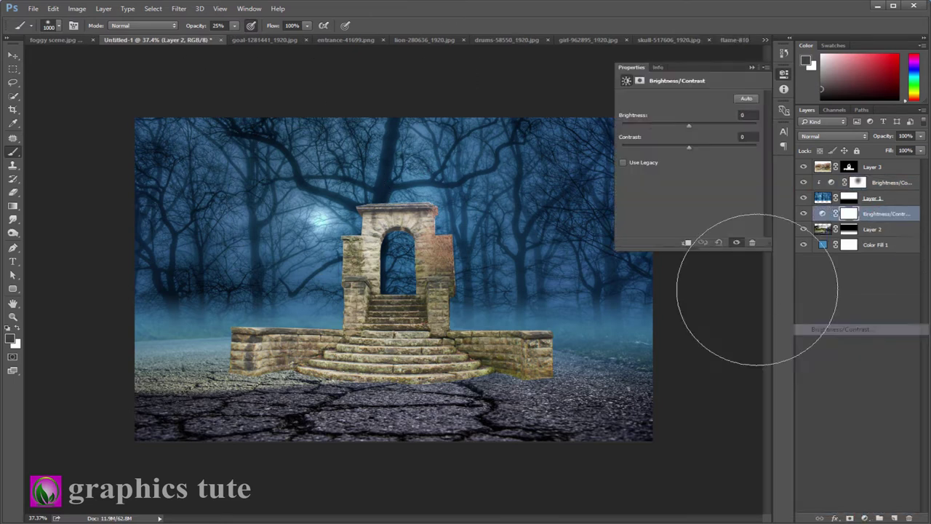
click(686, 241)
drag(689, 129, 640, 129)
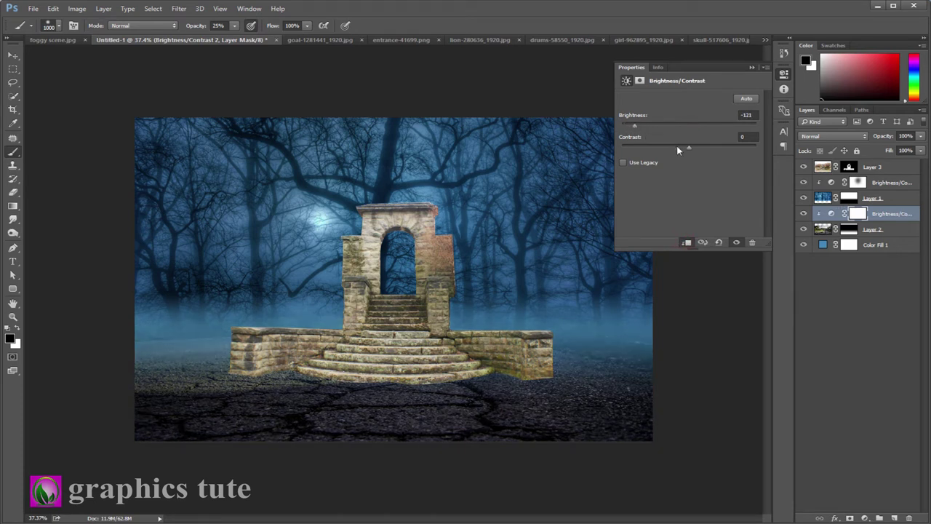
click(751, 68)
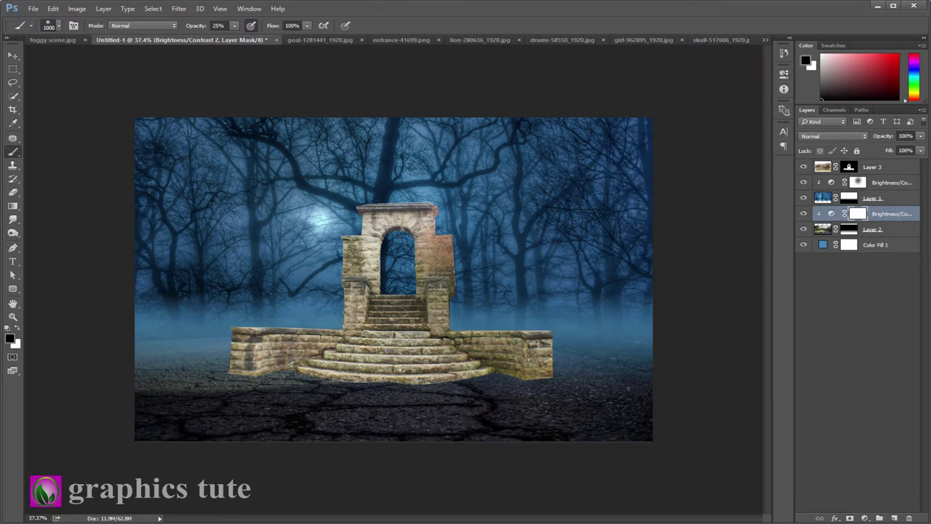
Add a clipped Color Balance to the ground with midtones -25, +3, +16
click(868, 517)
click(863, 401)
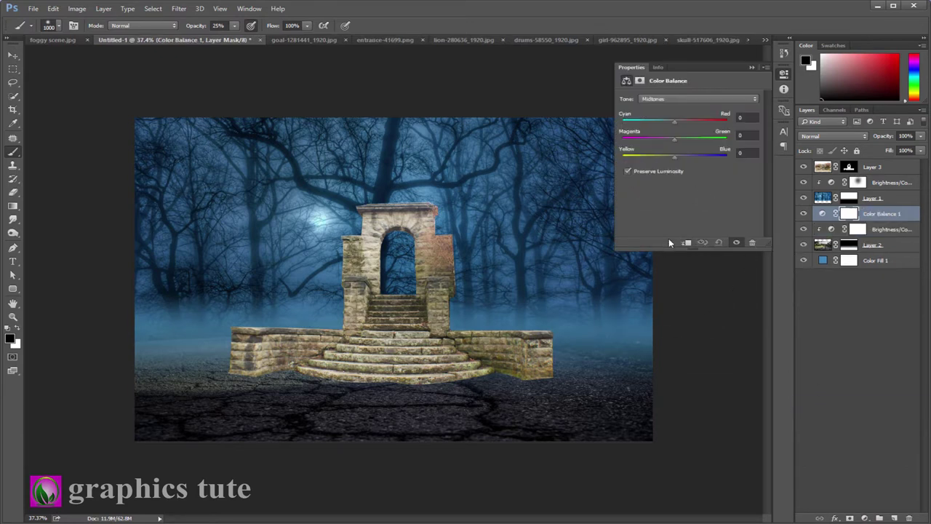
click(685, 244)
drag(677, 157, 690, 158)
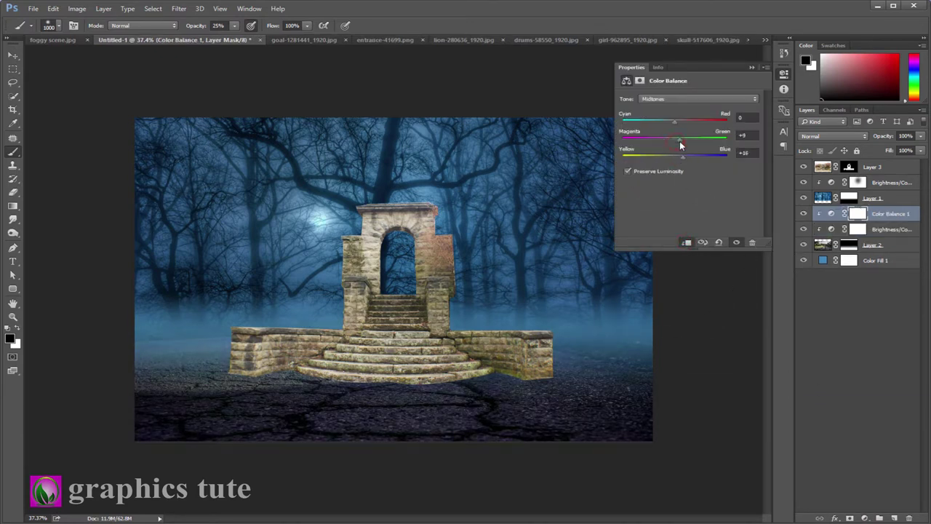
click(752, 67)
Recolour Color Fill 1 to deep navy 084275 and rasterize the fill layer
double_click(822, 261)
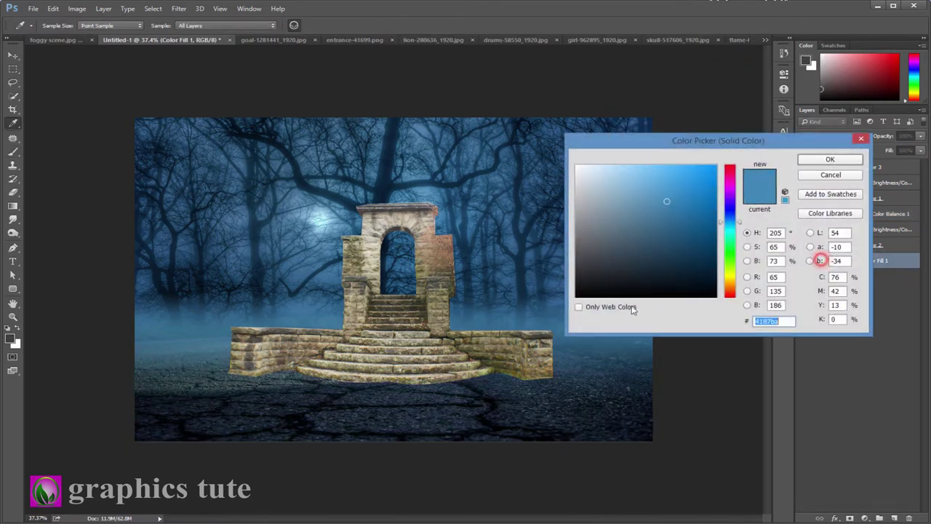
click(516, 280)
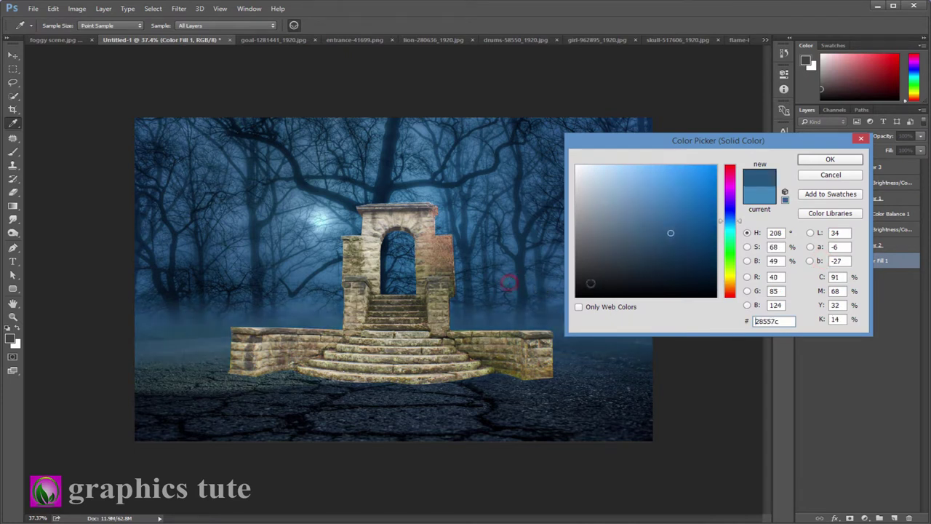
click(701, 246)
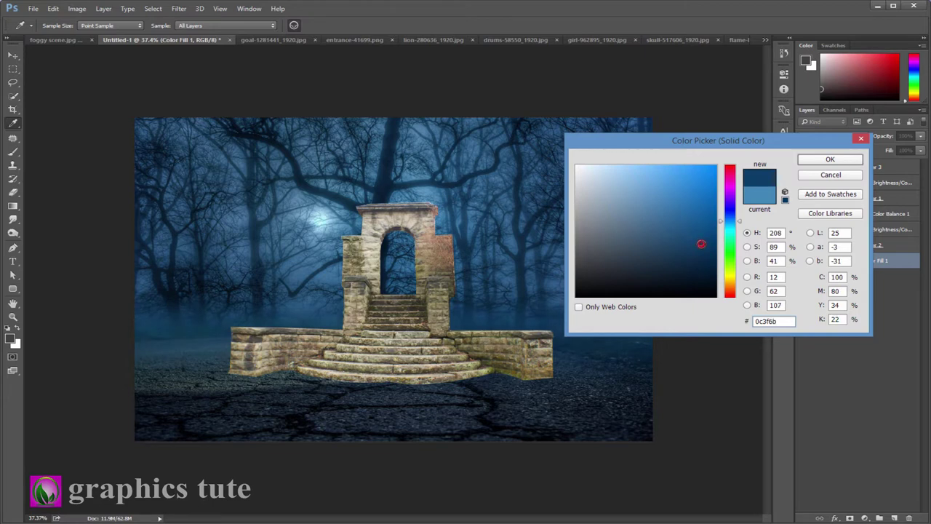
drag(701, 247, 706, 237)
click(835, 164)
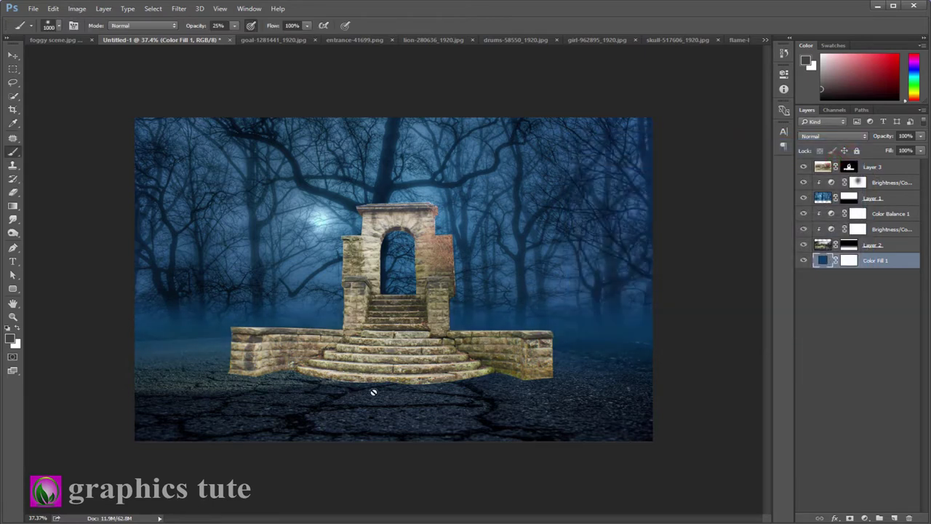
click(396, 409)
click(438, 212)
Zoom in on the gateway steps and ready a small white brush on Layer 3's mask
click(878, 170)
click(12, 316)
drag(352, 389, 396, 415)
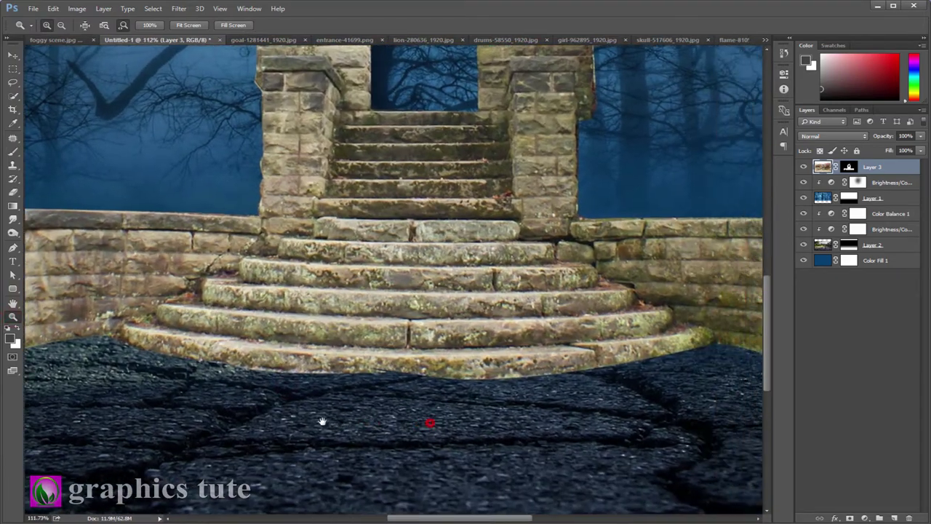
drag(322, 422, 233, 428)
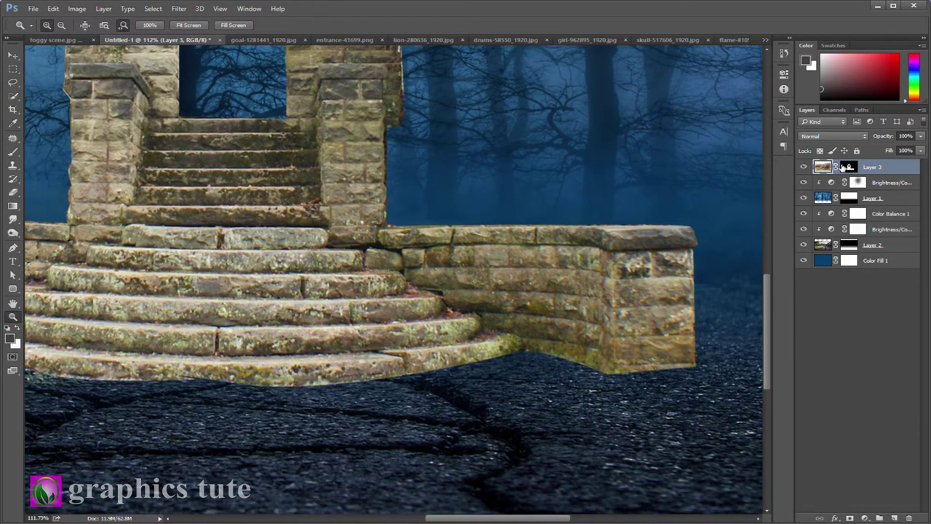
click(849, 167)
click(12, 151)
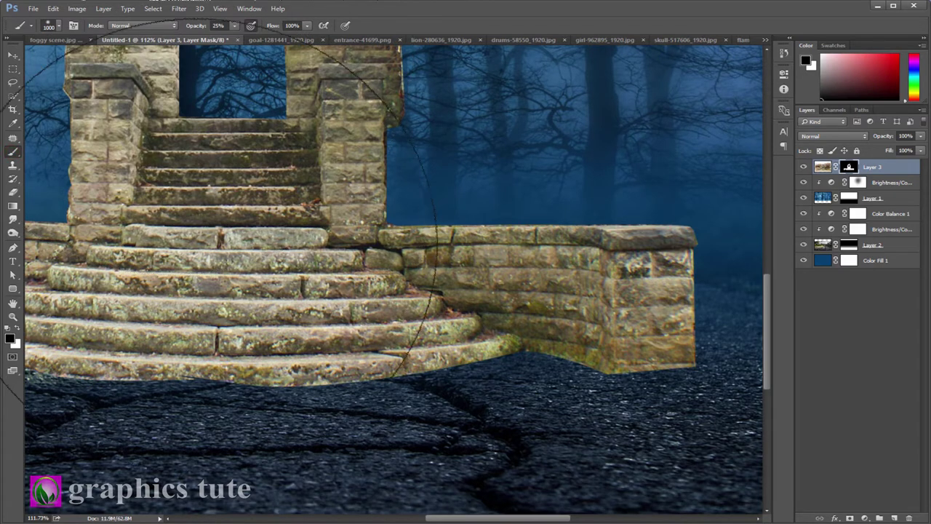
key(bracketleft)
key(bracketleft)
key(bracketleft)
key(bracketleft)
key(bracketleft)
key(bracketleft)
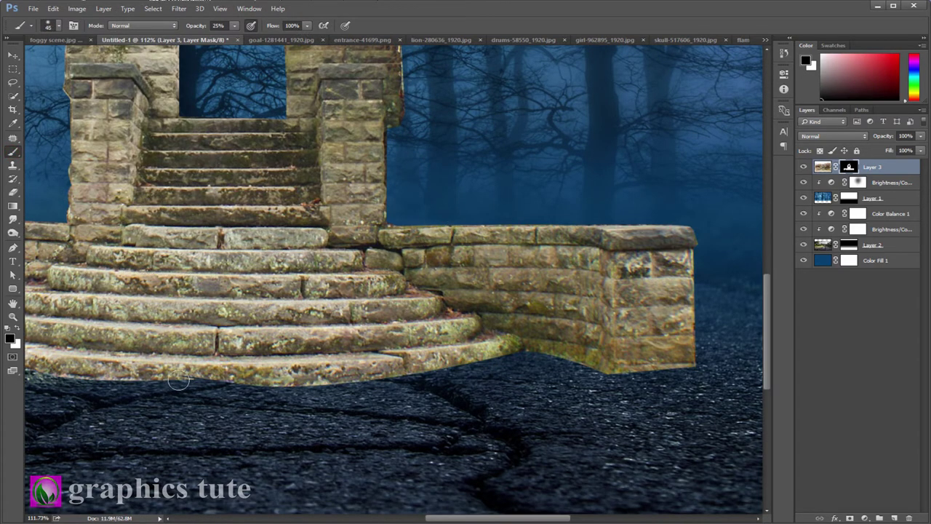
key(x)
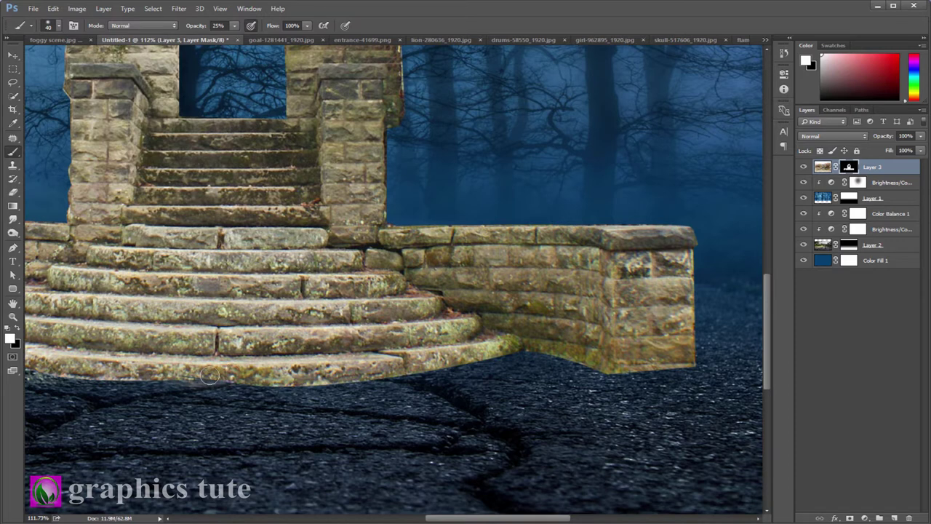
Softly paint the mask along the bottom step edge and right wall base
drag(209, 375, 123, 371)
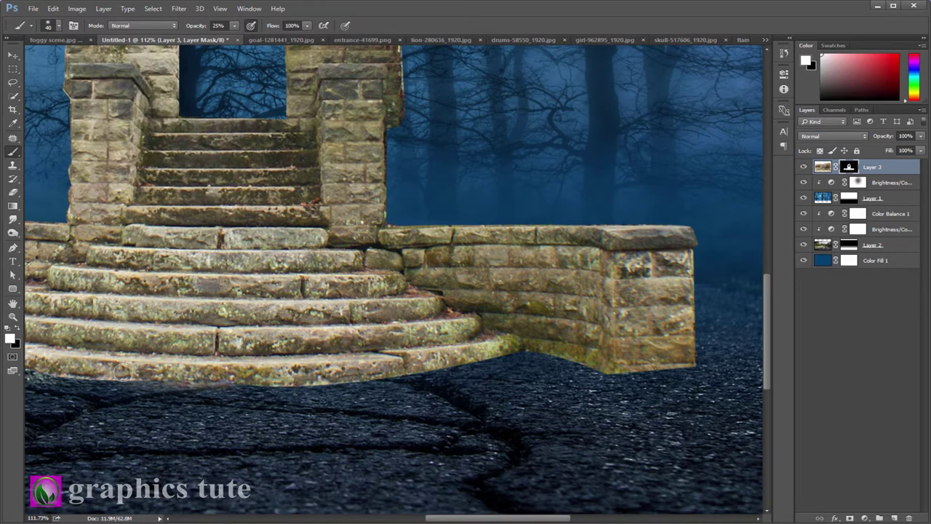
drag(238, 381, 519, 354)
drag(437, 368, 447, 367)
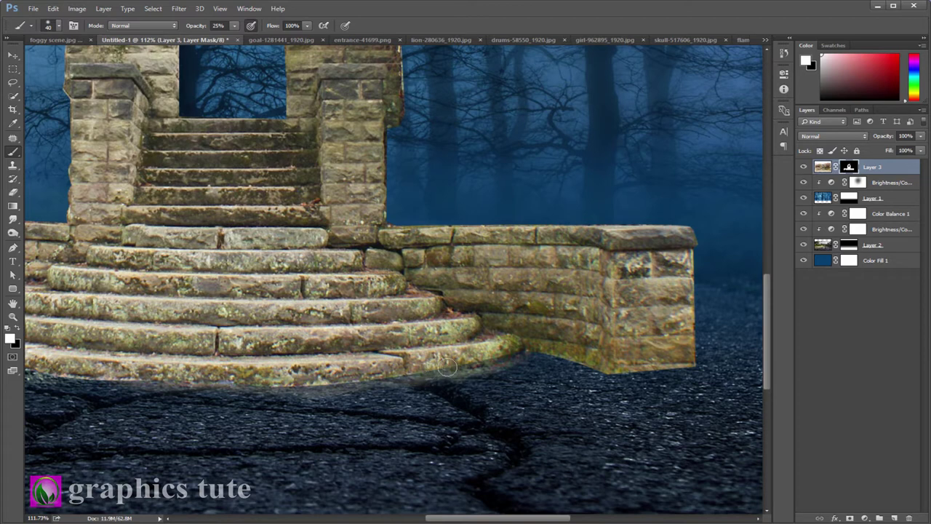
mouse_move(387, 372)
mouse_down()
mouse_move(306, 384)
mouse_move(435, 369)
mouse_up()
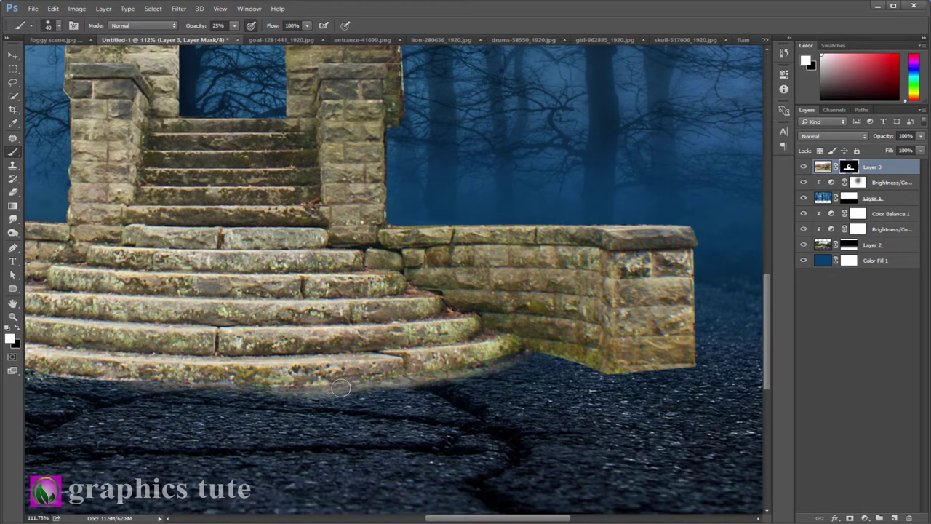
drag(496, 360, 539, 358)
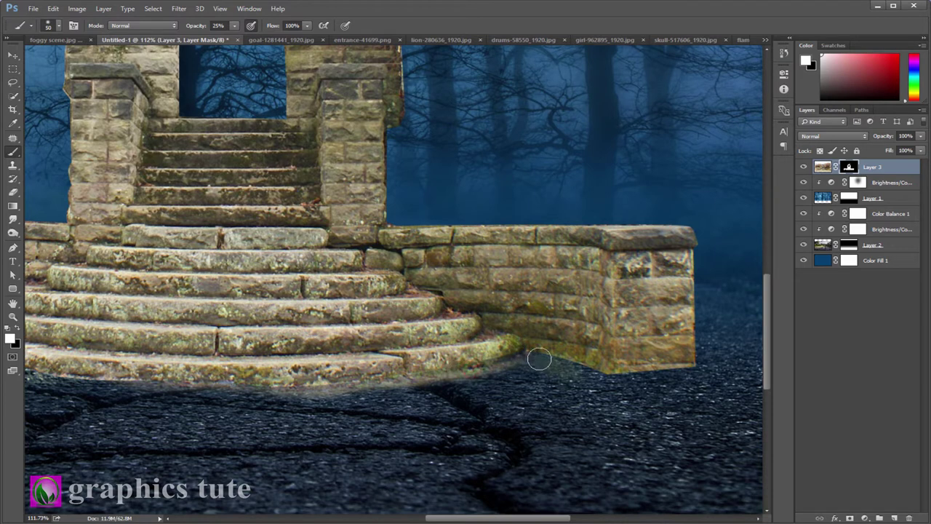
mouse_move(603, 374)
mouse_down()
mouse_move(675, 364)
mouse_move(572, 361)
mouse_up()
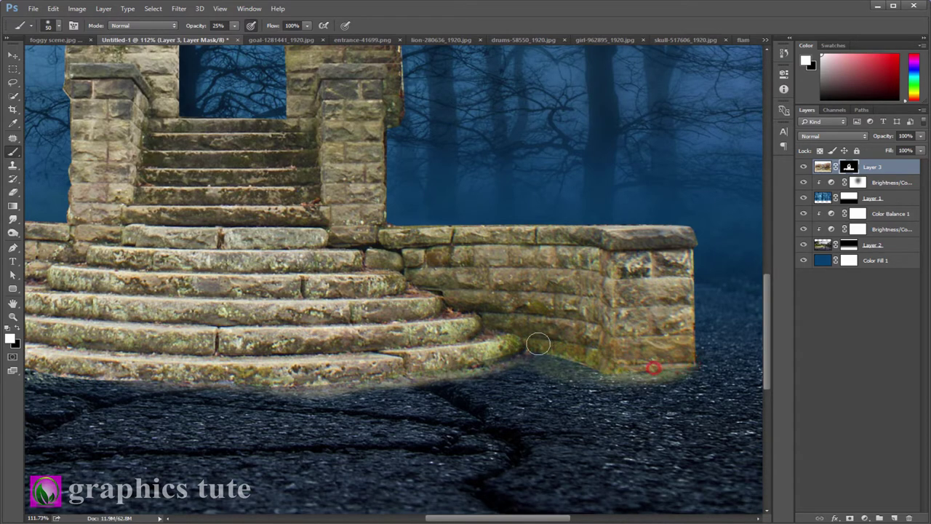
Soften the mask along the step base and the left wall's bottom corner
drag(402, 417, 737, 393)
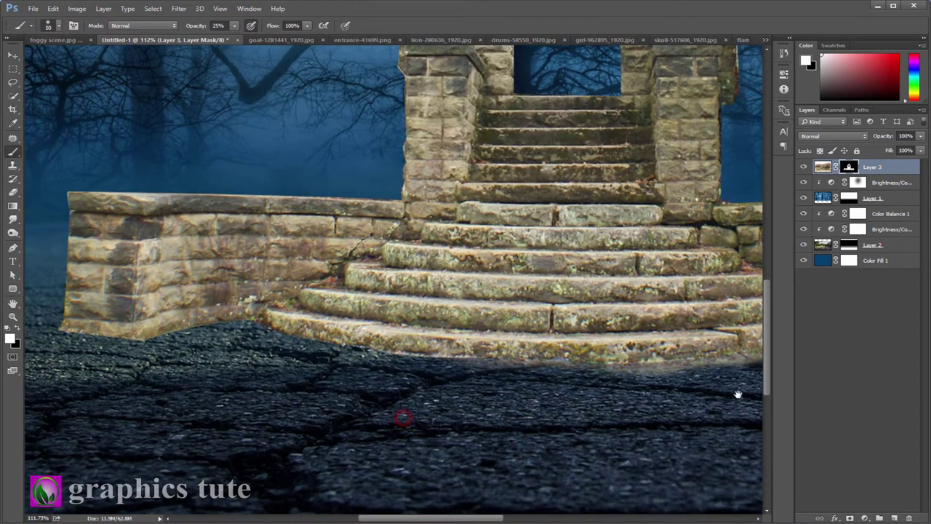
drag(607, 364, 582, 362)
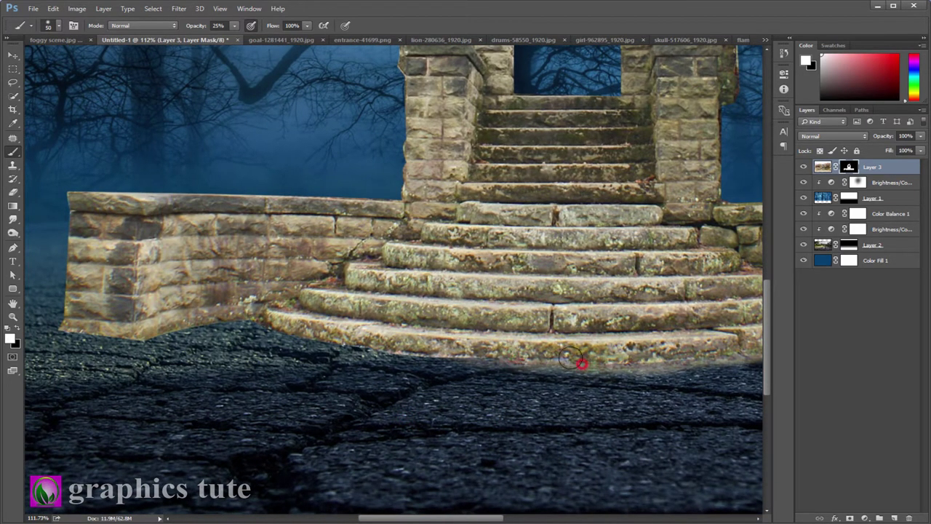
mouse_move(263, 331)
mouse_down()
mouse_move(272, 327)
mouse_move(258, 315)
mouse_move(327, 340)
mouse_move(558, 358)
mouse_up()
mouse_move(64, 328)
mouse_down()
mouse_move(154, 335)
mouse_move(244, 314)
mouse_move(259, 322)
mouse_up()
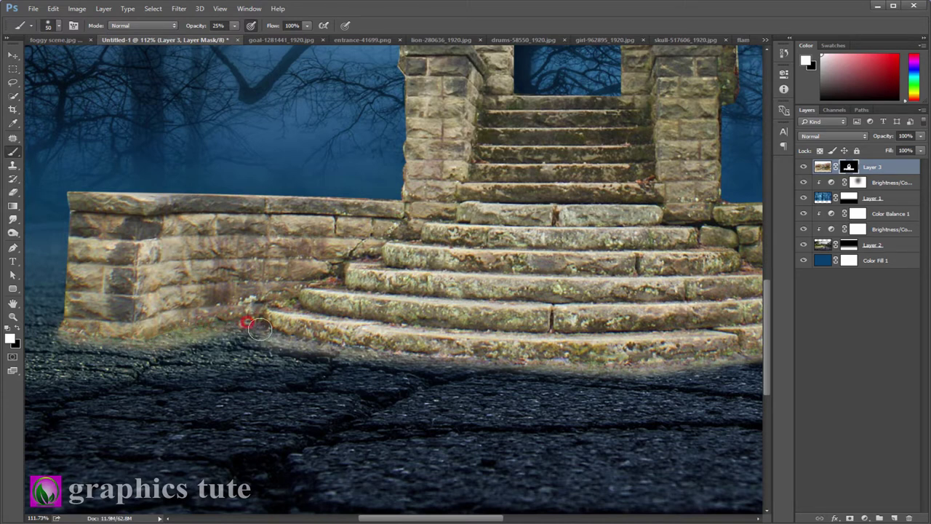
drag(530, 405, 128, 366)
Zoom out to the whole scene and reselect Layer 3's image thumbnail
drag(198, 392, 354, 422)
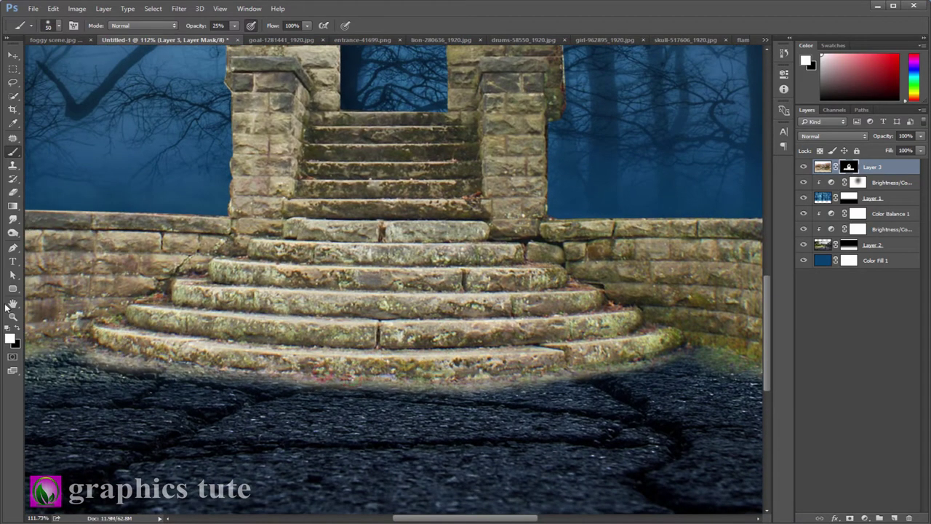
key(z)
drag(307, 362, 218, 339)
drag(358, 327, 407, 327)
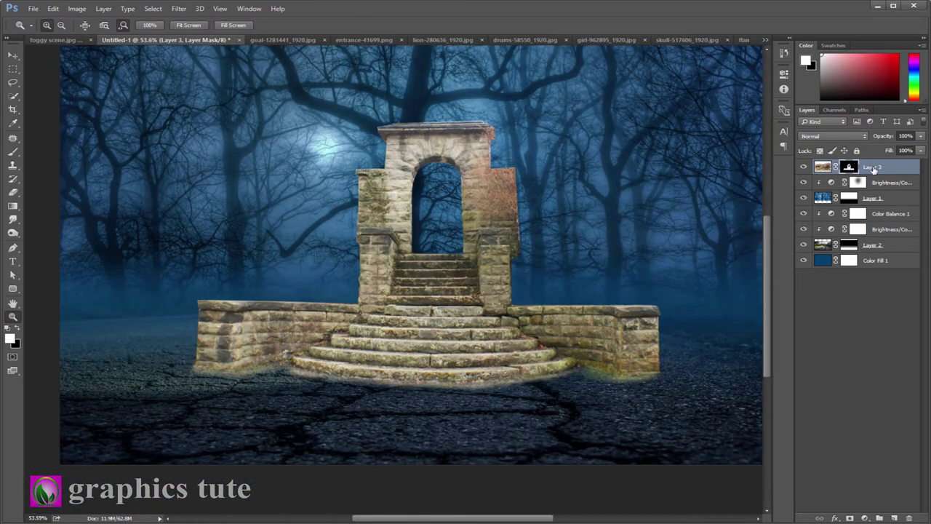
click(873, 168)
click(866, 517)
Add a Brightness/Contrast layer clipped to Layer 3 with brightness -131, then ready a black brush
click(840, 328)
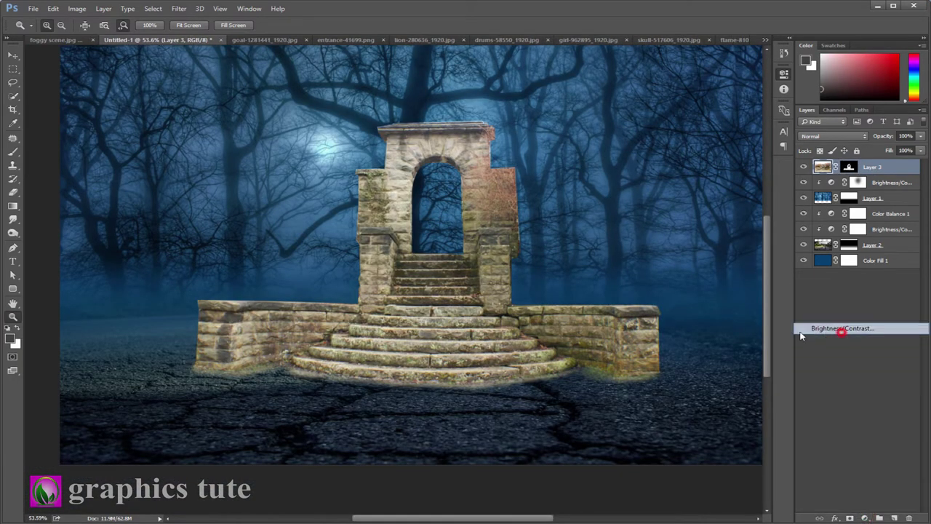
click(688, 241)
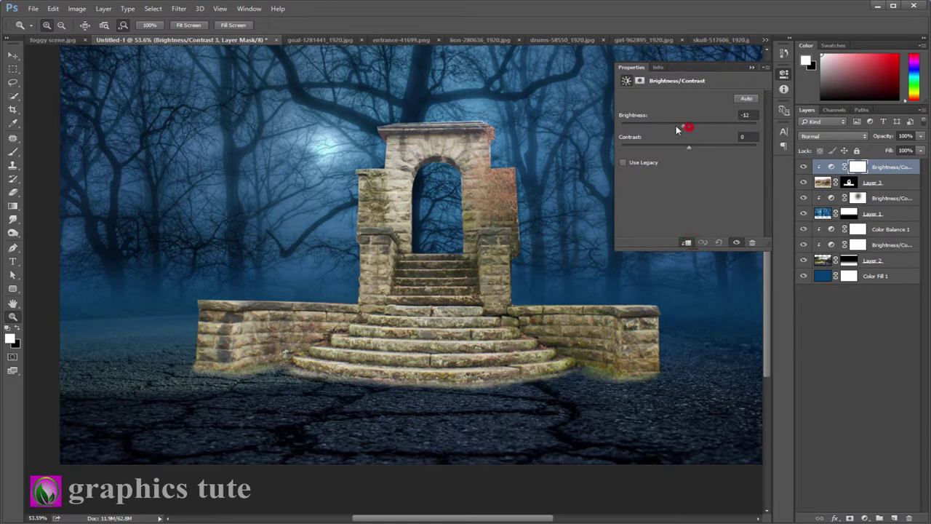
drag(676, 130, 634, 126)
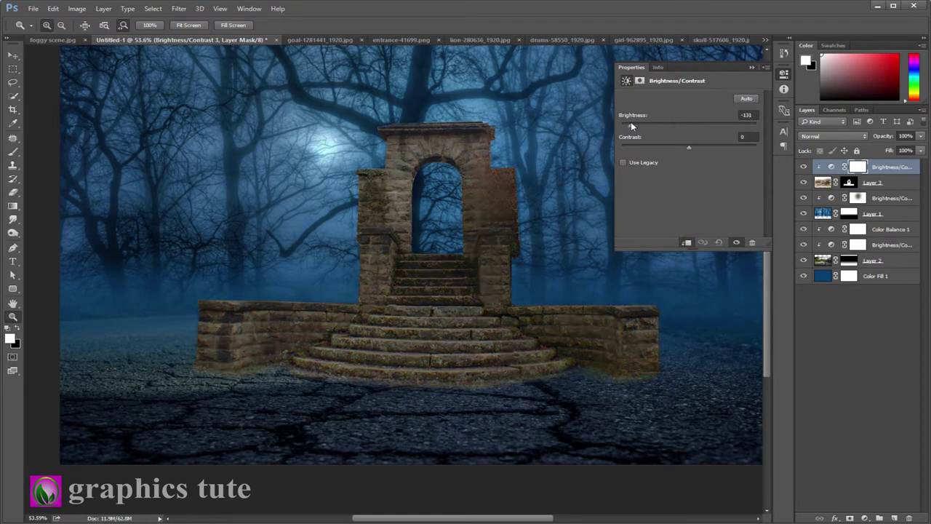
click(749, 67)
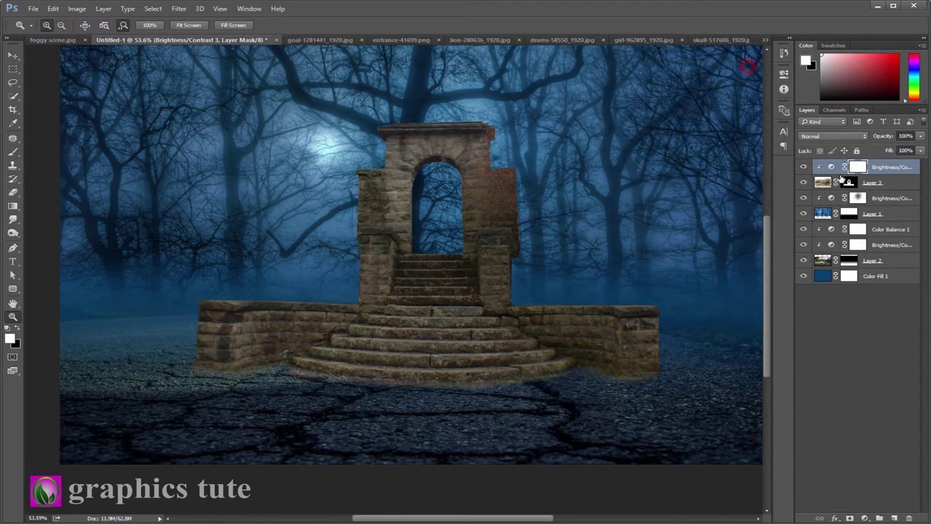
click(12, 151)
key(x)
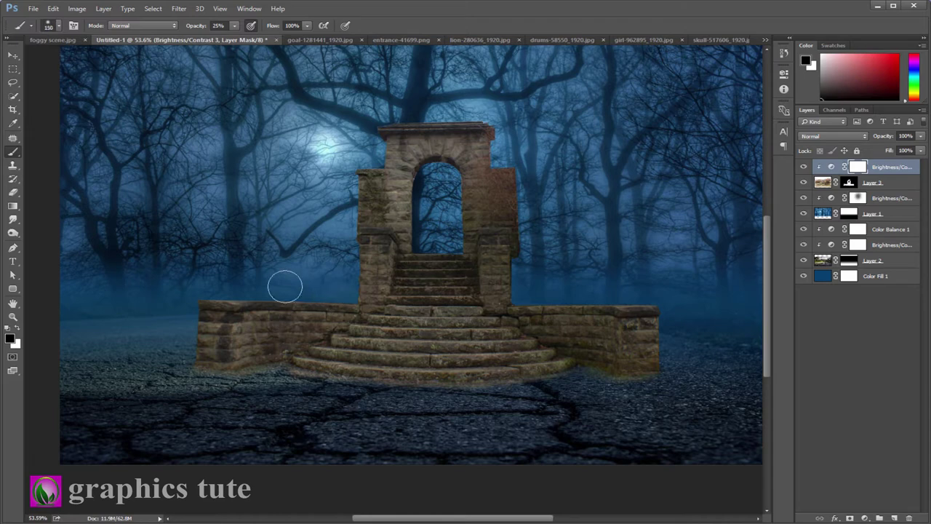
Zoom in on the arch and paint soft mask strokes around its top
key(z)
click(384, 288)
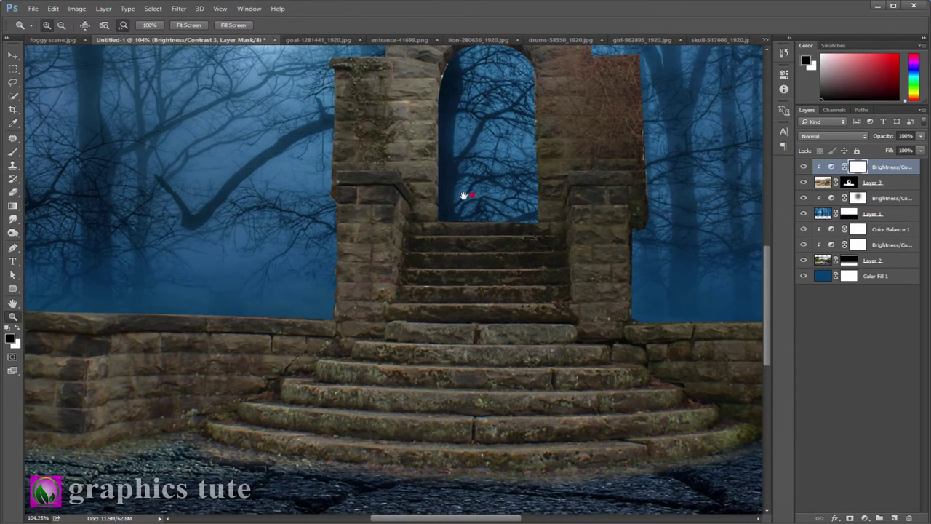
mouse_move(466, 199)
mouse_down()
mouse_move(395, 225)
mouse_move(368, 265)
mouse_up()
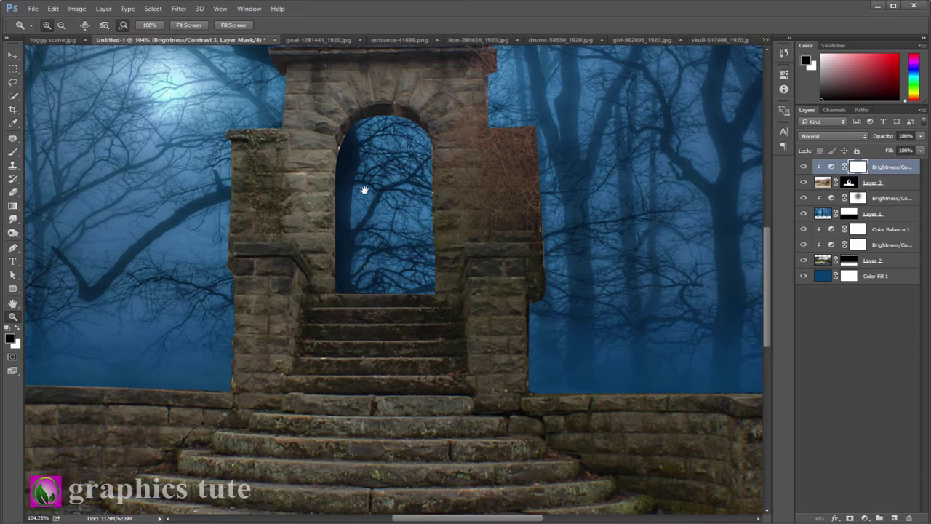
mouse_move(364, 190)
mouse_down()
mouse_move(308, 313)
mouse_move(315, 344)
mouse_up()
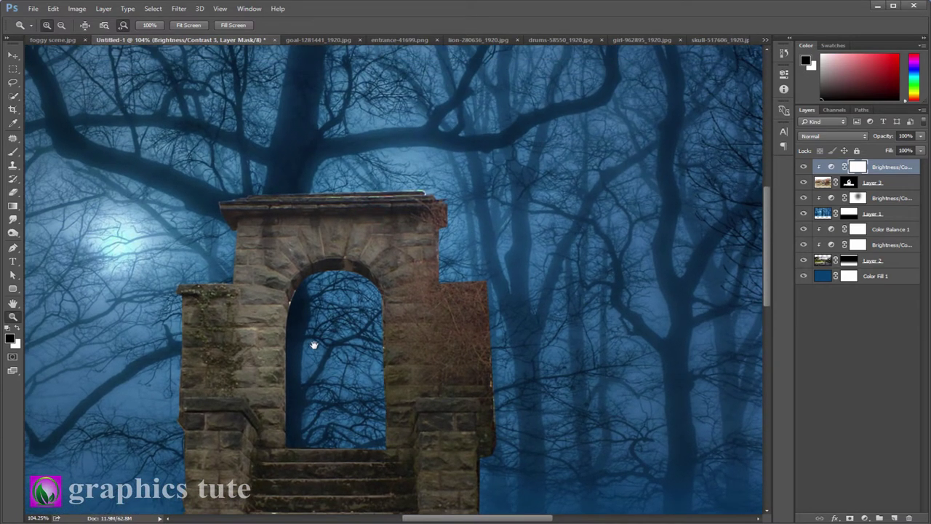
click(13, 152)
drag(238, 186, 275, 179)
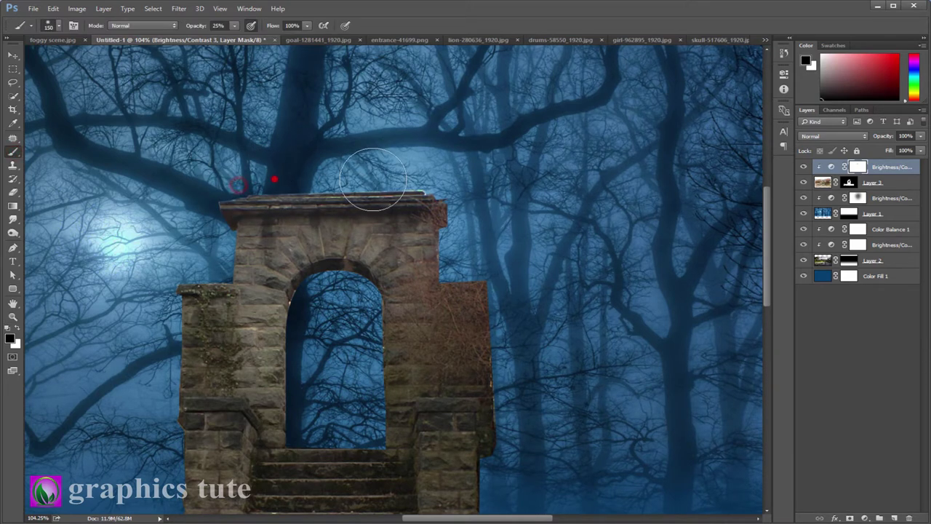
drag(373, 179, 522, 276)
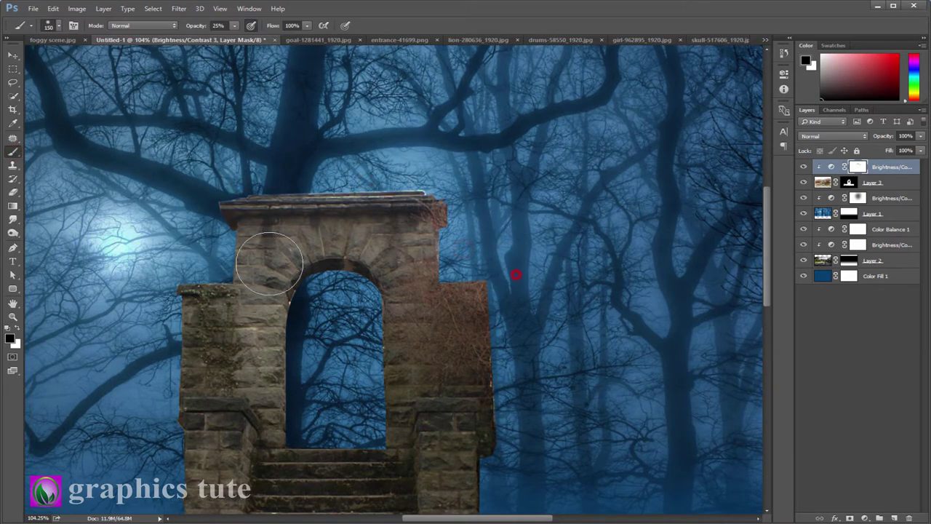
mouse_move(225, 200)
mouse_down()
mouse_move(190, 272)
mouse_move(353, 444)
mouse_up()
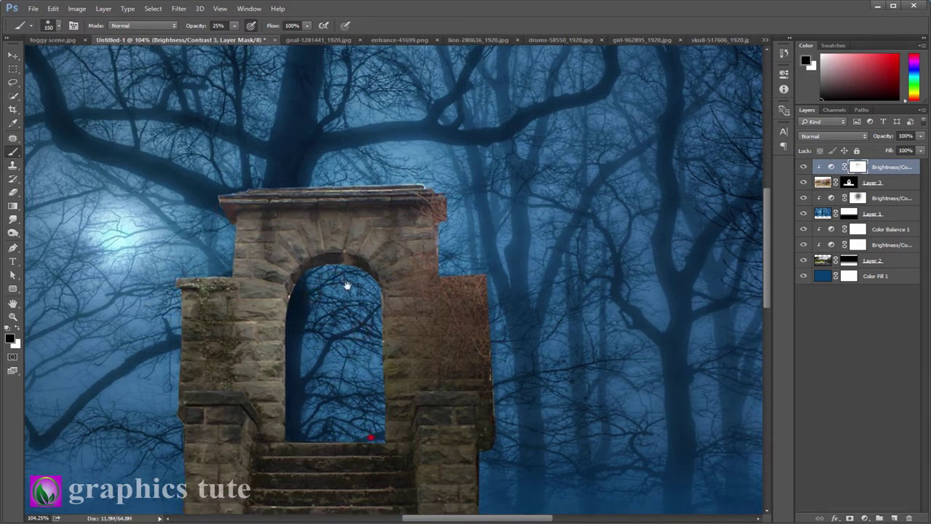
Paint the mask along the pillar edge and the left wall's top
scroll(354, 407, down, 5)
mouse_move(467, 106)
mouse_down()
mouse_move(521, 188)
mouse_move(752, 308)
mouse_up()
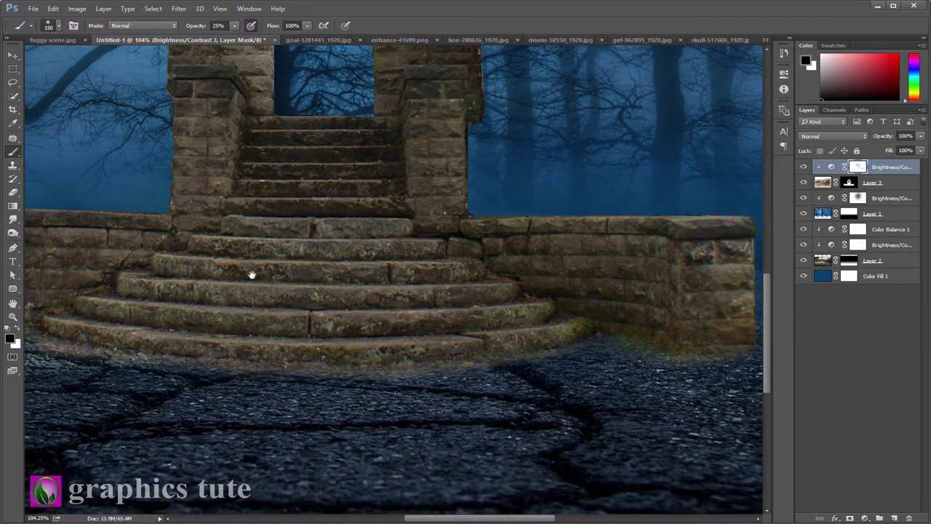
drag(251, 275, 475, 301)
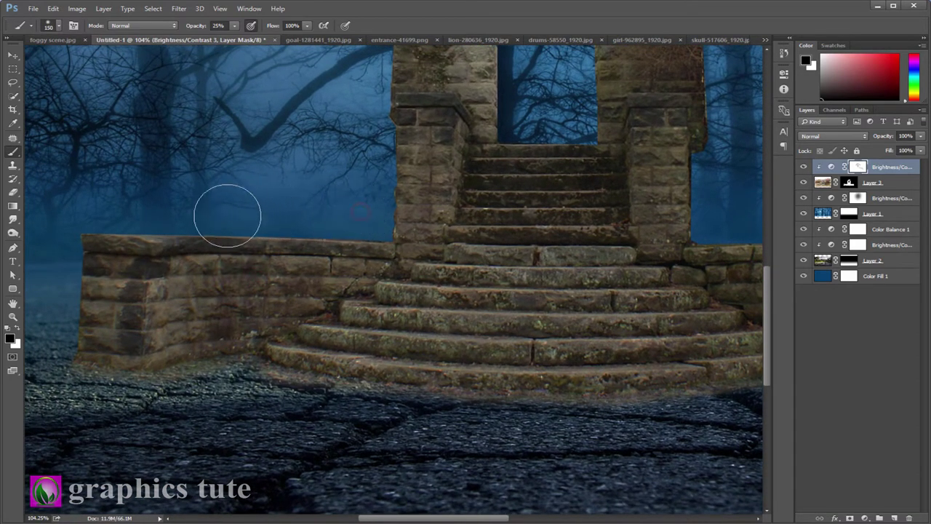
drag(97, 222, 327, 214)
drag(364, 123, 179, 210)
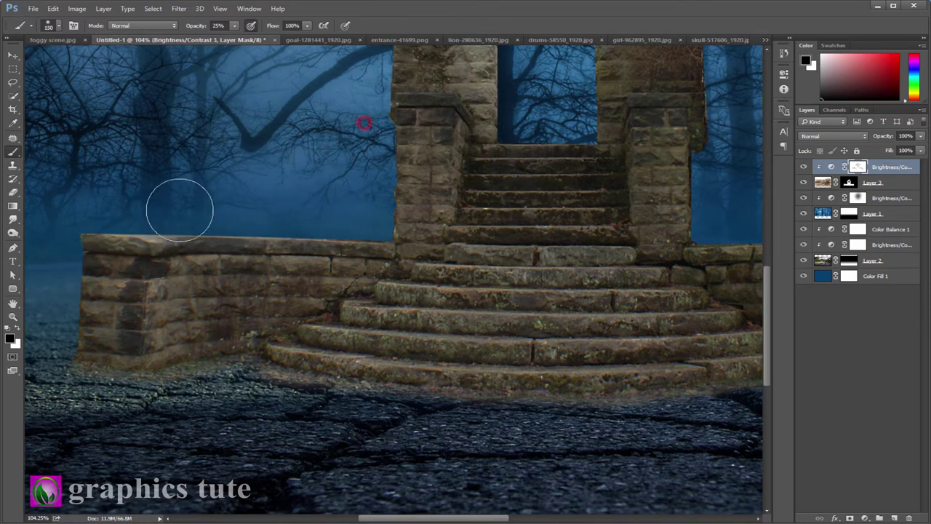
drag(120, 226, 396, 219)
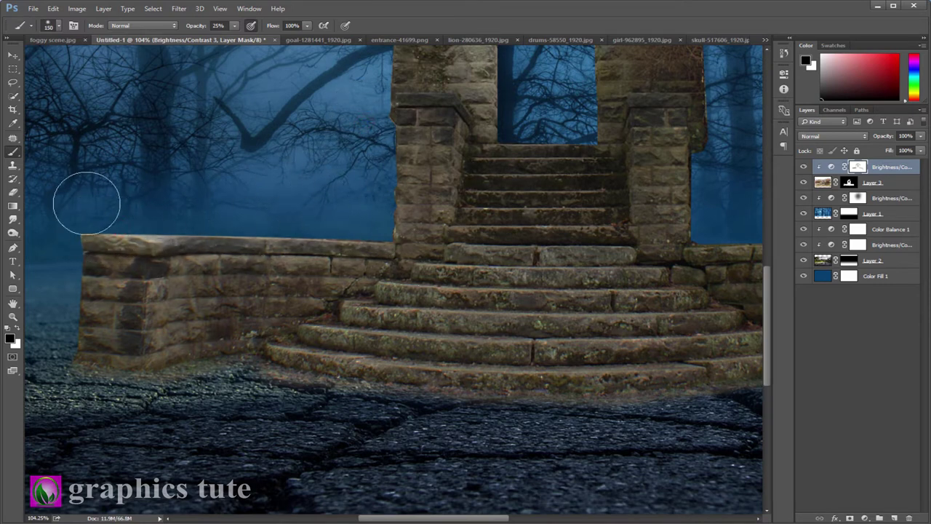
Compare with the adjustment toggled, then touch up the arch rim, right pillar and upper stairs
click(12, 317)
alt+click(417, 366)
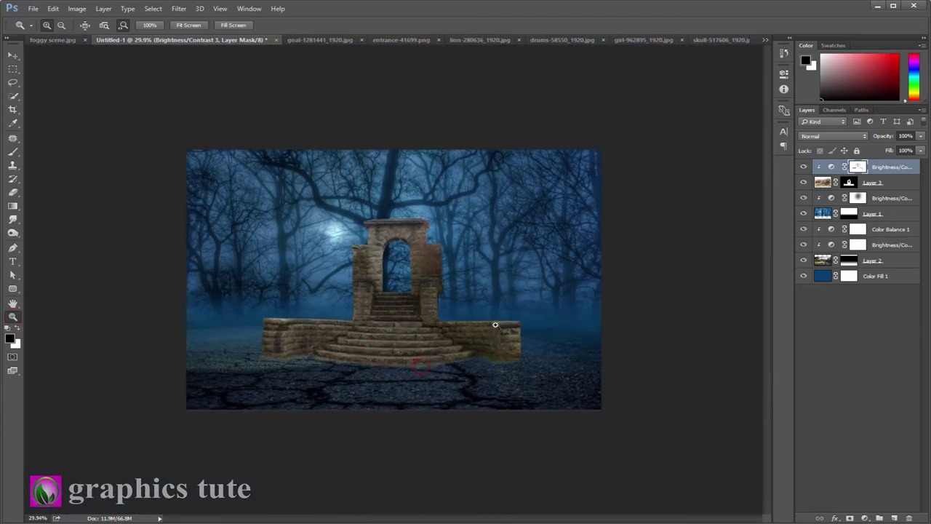
click(494, 324)
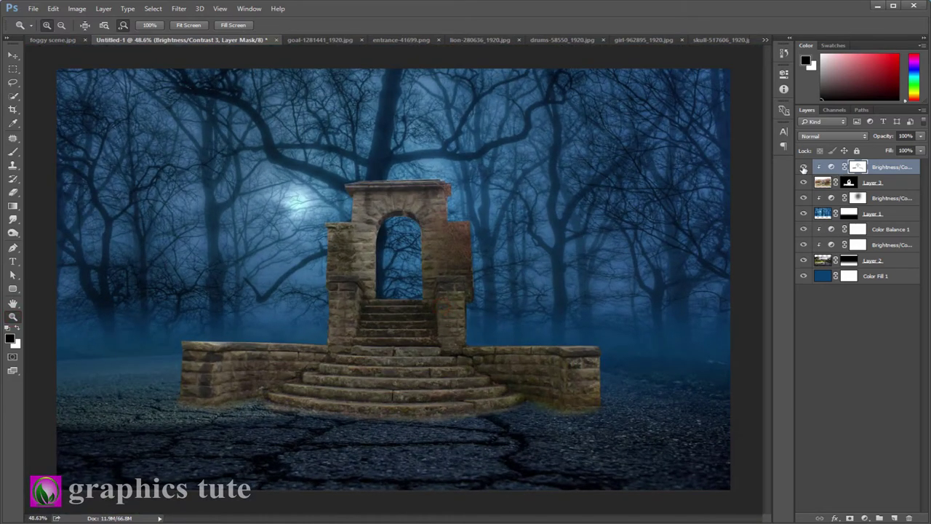
click(803, 168)
click(804, 167)
click(12, 151)
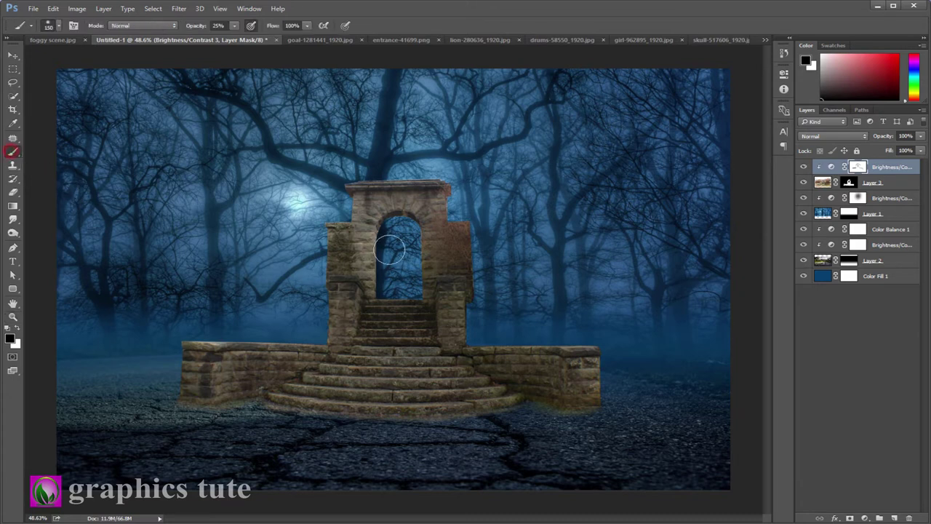
drag(391, 219, 418, 212)
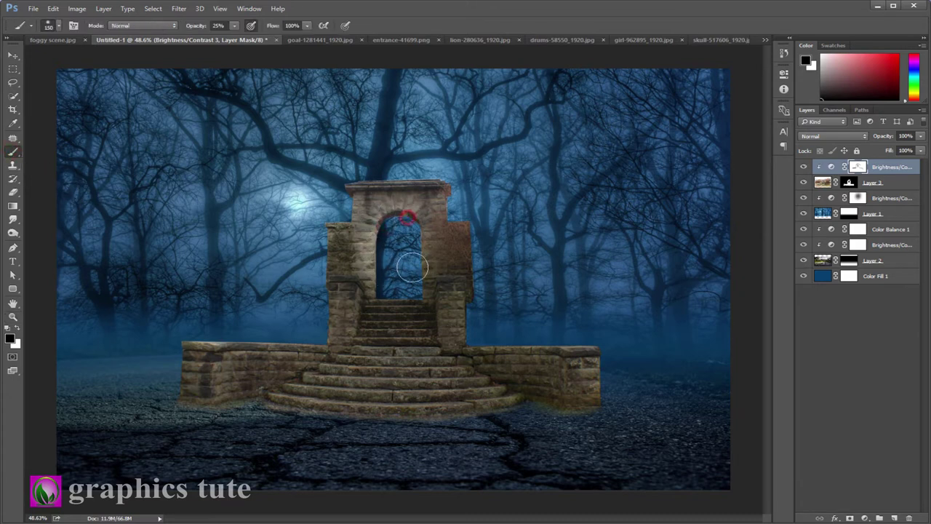
drag(479, 294, 446, 294)
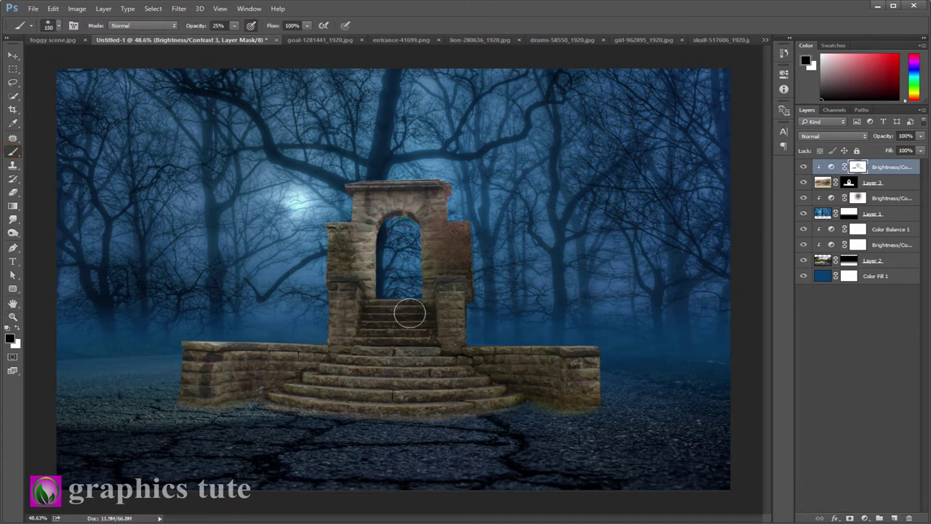
click(406, 303)
Add a clipped Color Balance layer with midtones -23, +11, +26 on the gateway
click(865, 518)
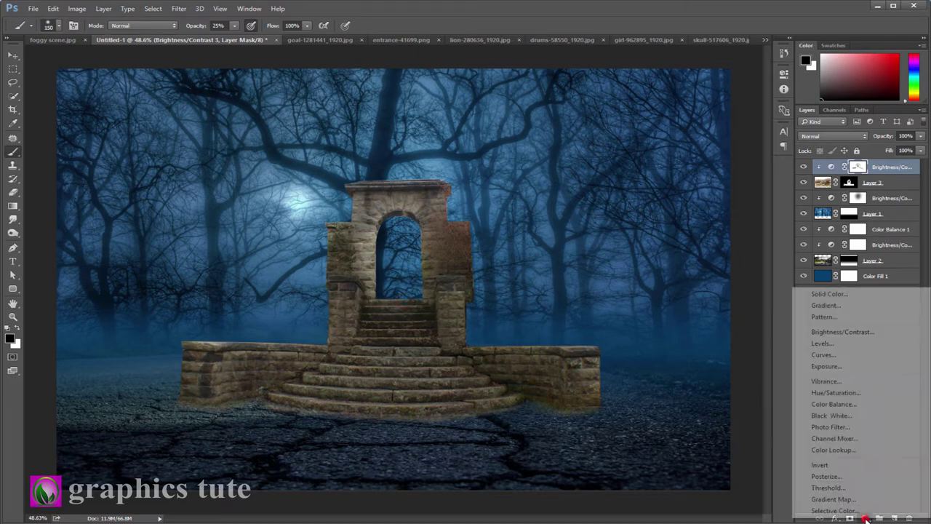
click(837, 406)
click(686, 243)
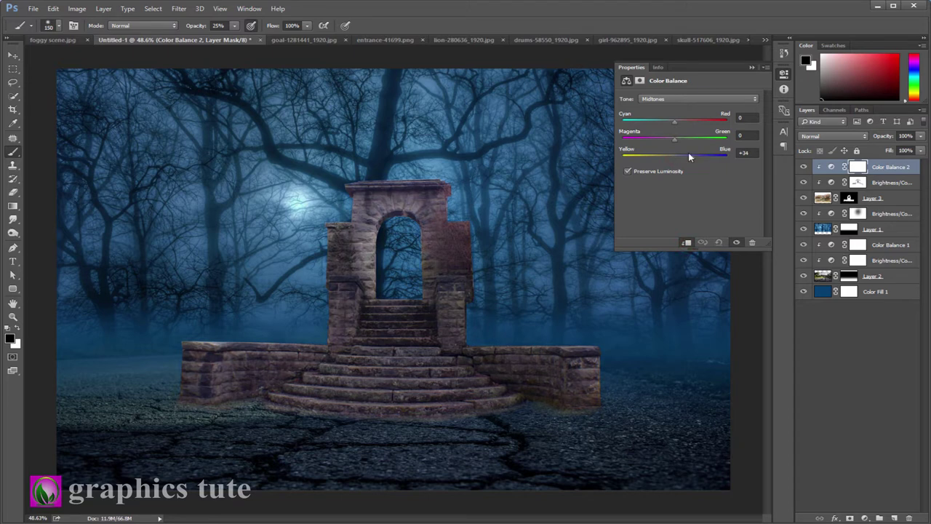
mouse_move(675, 140)
mouse_down()
mouse_move(659, 140)
mouse_move(683, 140)
mouse_move(663, 121)
mouse_up()
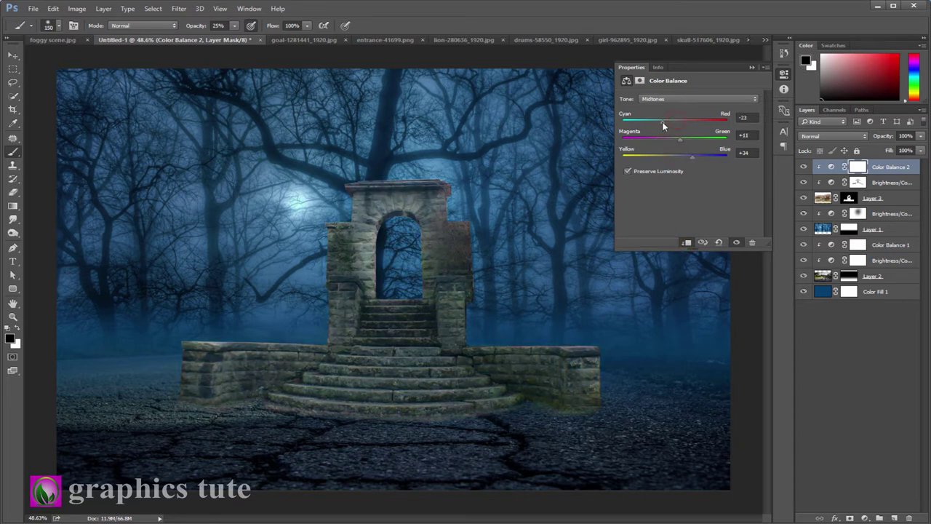
click(750, 68)
click(801, 167)
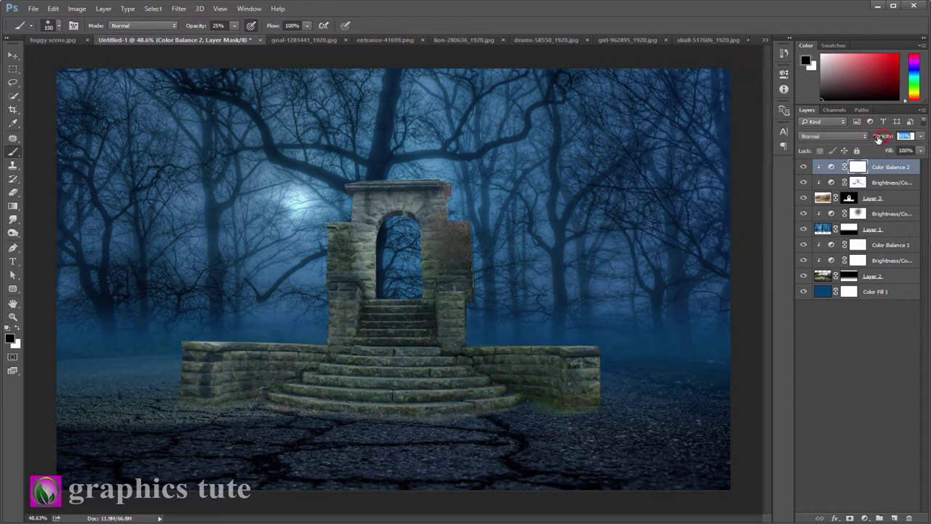
Set the Color Balance layer's opacity to 86%
text(86)
key(Return)
click(12, 316)
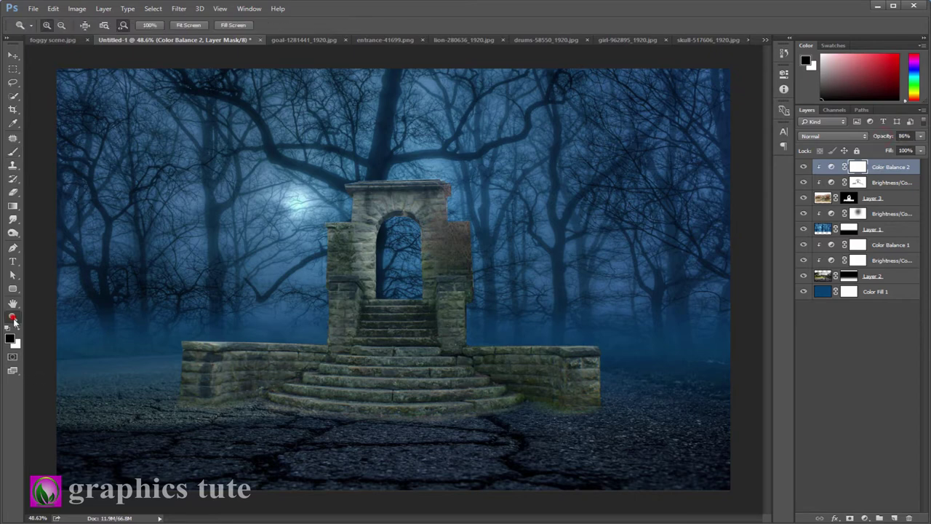
drag(322, 332, 363, 369)
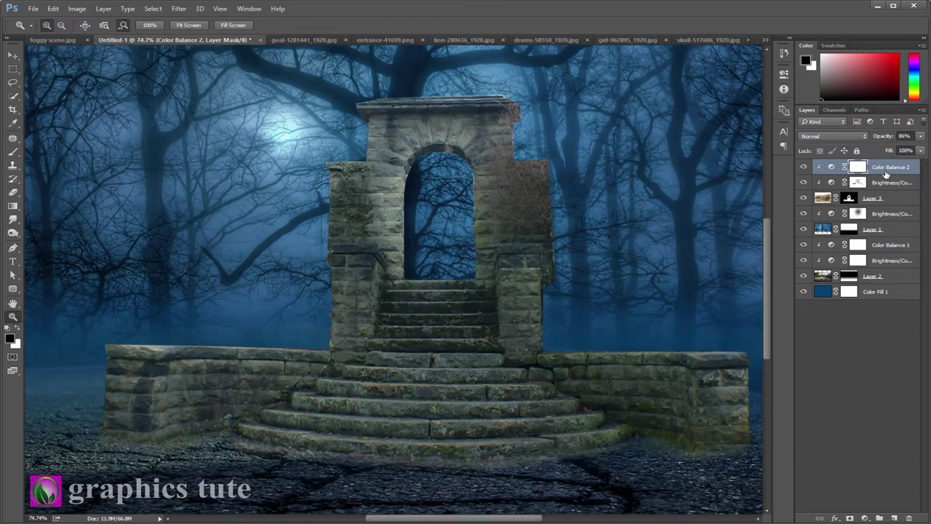
Add a new empty Layer 4 clipped to the gateway layer
click(865, 518)
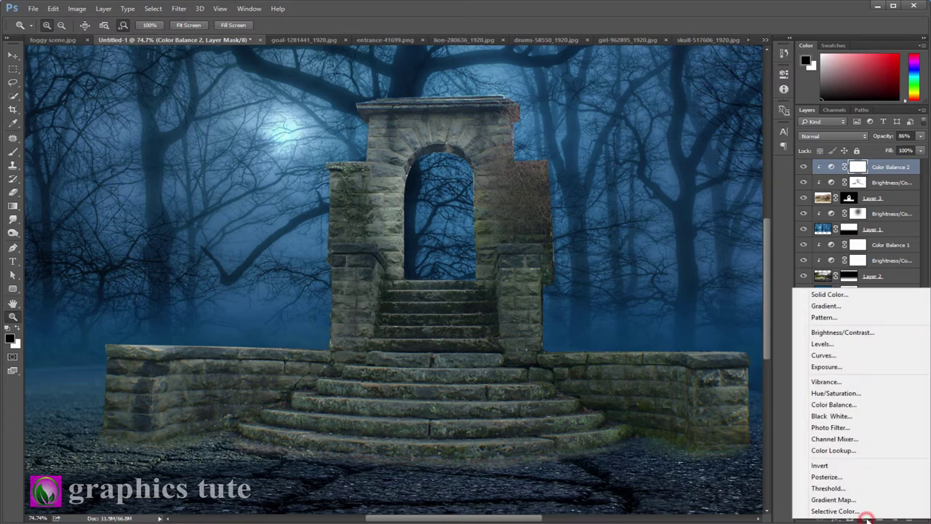
click(780, 499)
click(891, 518)
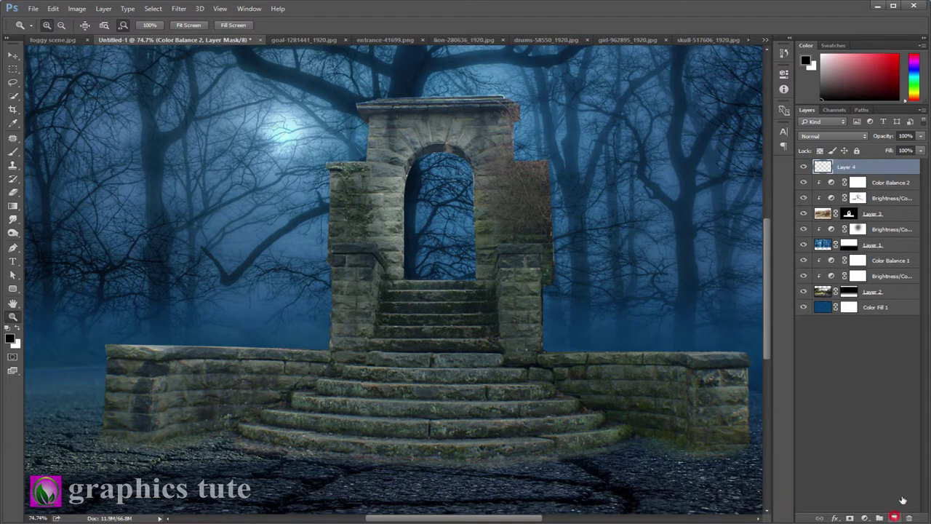
right_click(851, 172)
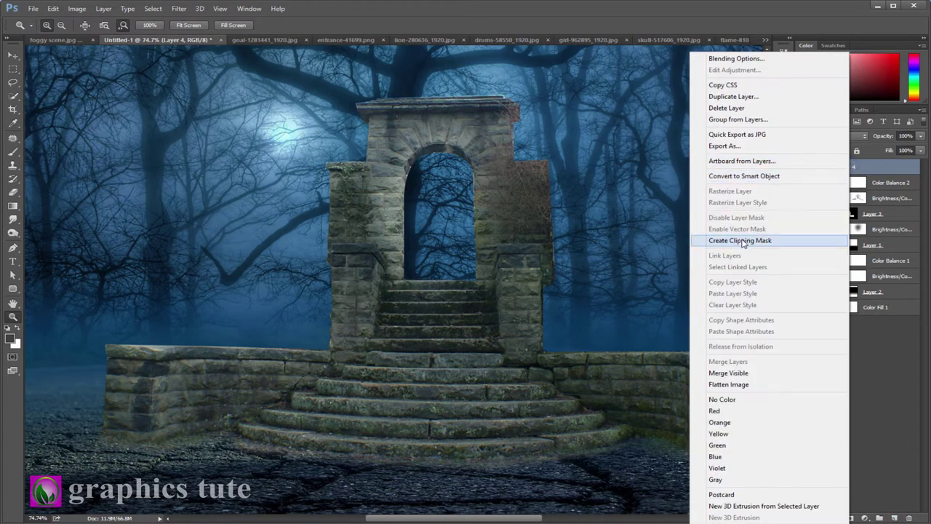
click(742, 240)
Fill Layer 4 with 50% gray and blend it as Overlay
click(53, 8)
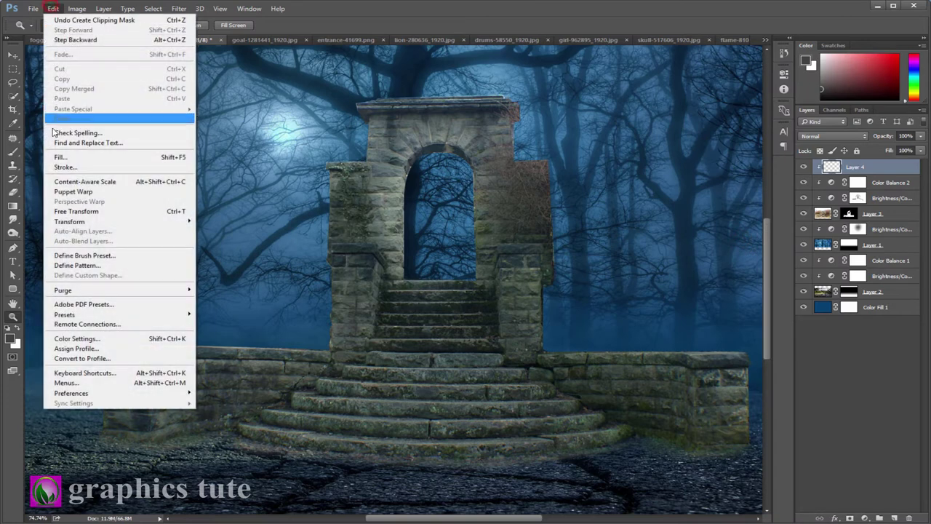
click(65, 157)
click(561, 203)
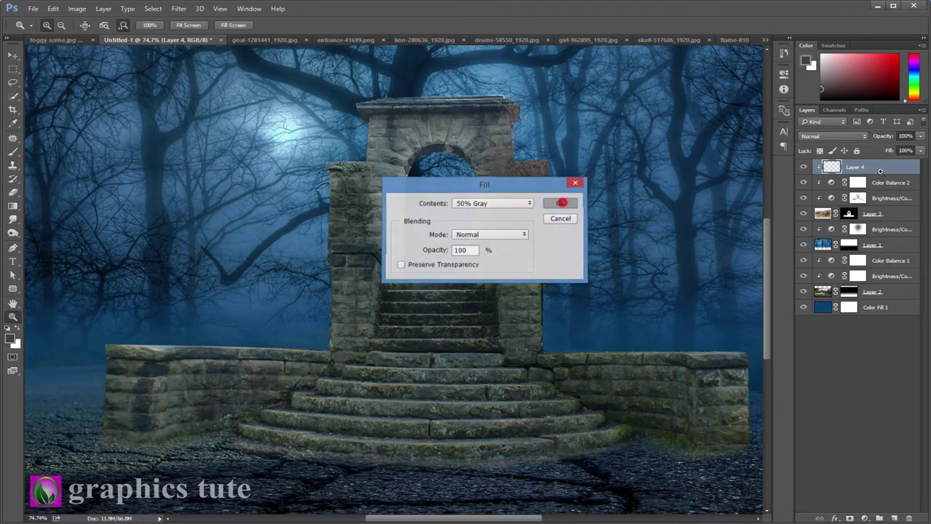
click(833, 136)
click(810, 239)
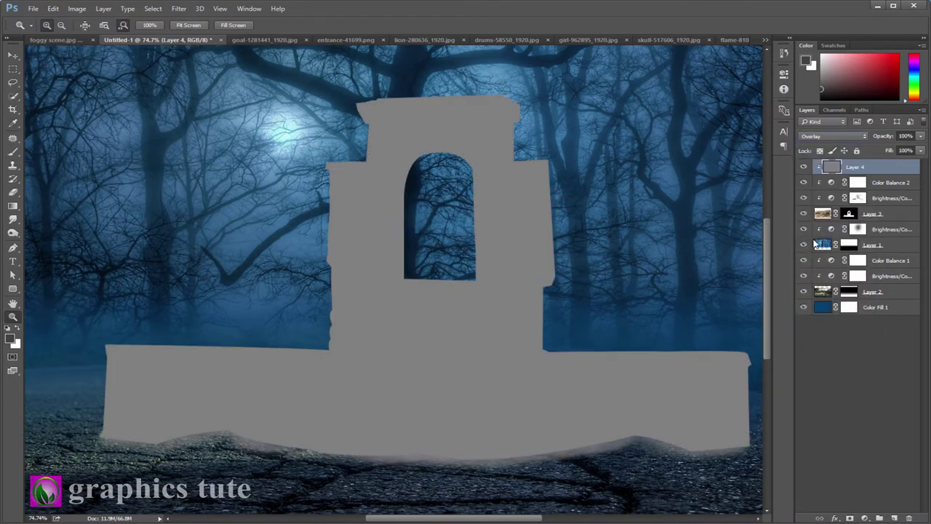
click(13, 235)
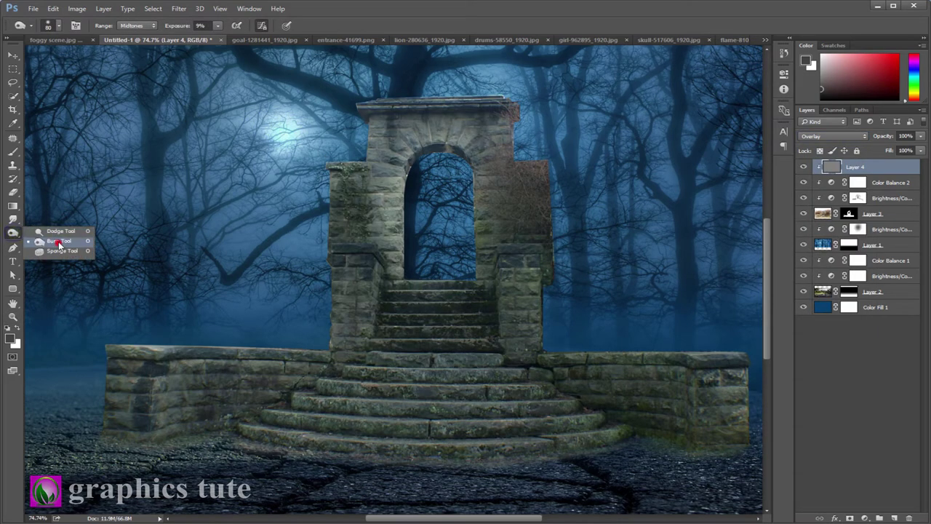
click(58, 244)
key(bracketright)
key(bracketright)
key(bracketright)
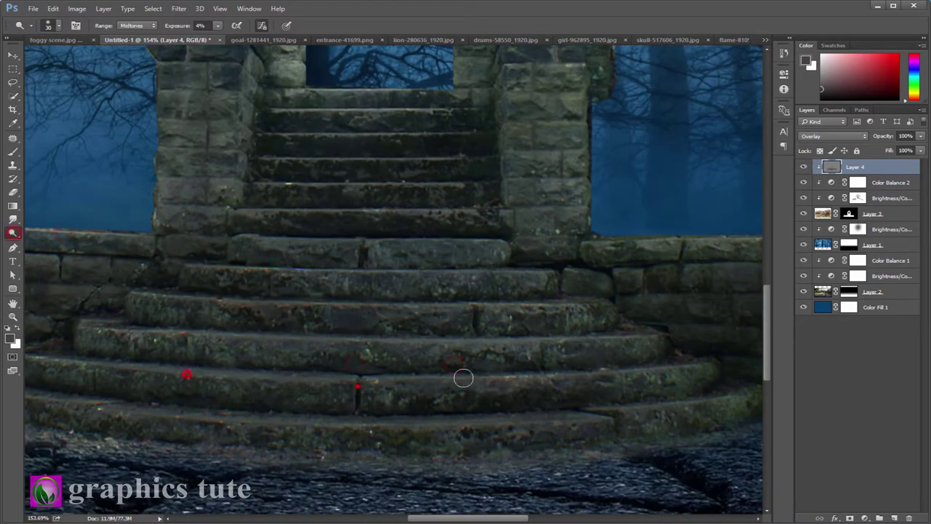
key(h)
drag(337, 187, 286, 341)
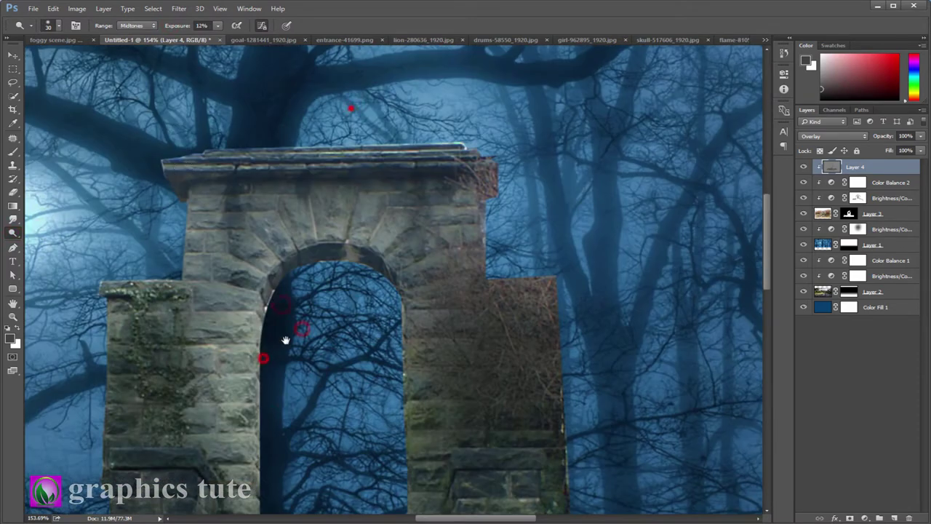
drag(222, 161, 320, 157)
drag(485, 207, 485, 269)
drag(262, 302, 262, 346)
scroll(412, 347, down, 5)
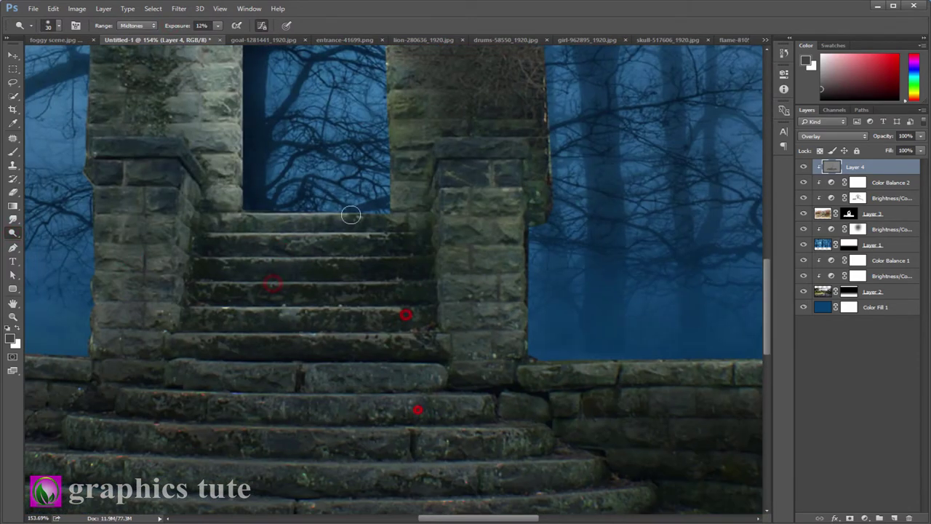
drag(235, 109, 234, 164)
drag(395, 80, 395, 67)
scroll(395, 73, down, 5)
scroll(395, 73, left, 5)
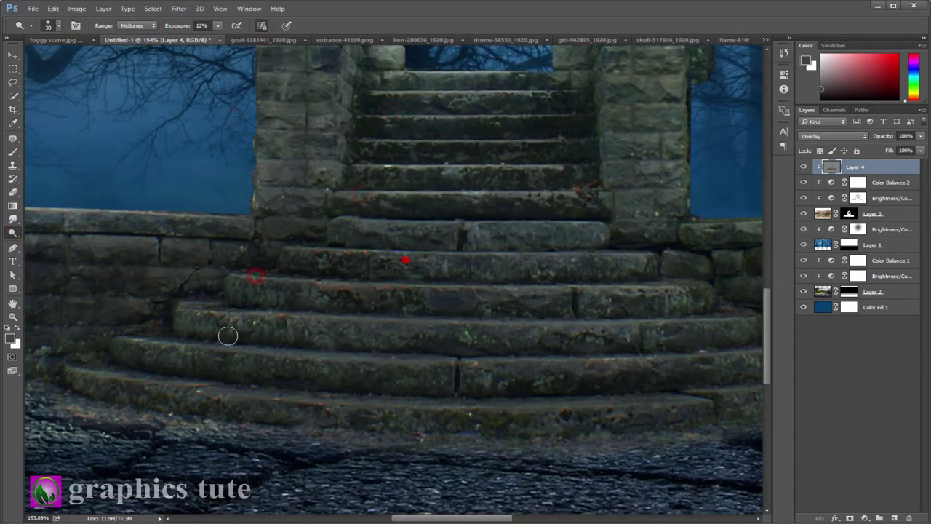
scroll(355, 297, down, 2)
scroll(580, 359, left, 3)
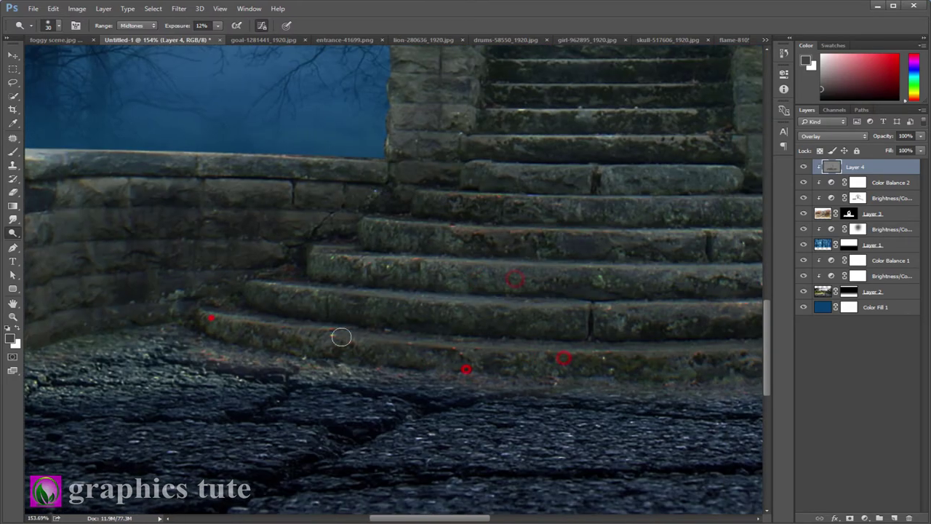
scroll(339, 337, left, 3)
scroll(339, 337, up, 2)
scroll(345, 179, right, 5)
key(z)
scroll(626, 189, down, 5)
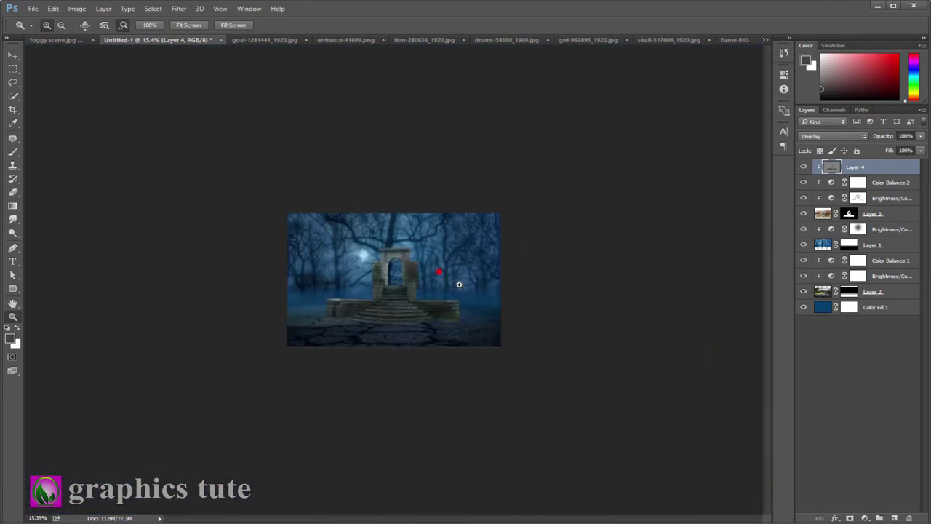
scroll(479, 301, up, 3)
key(ctrl+plus)
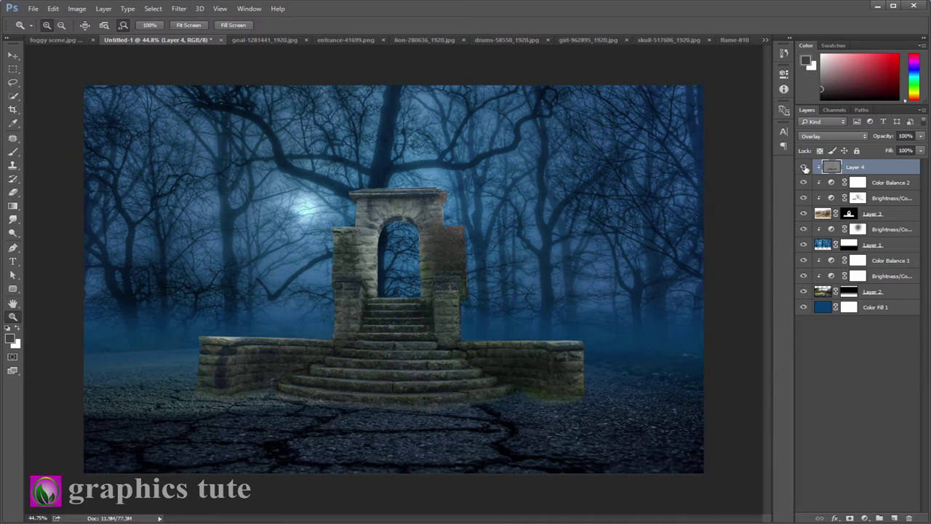
click(804, 168)
click(805, 168)
click(805, 168)
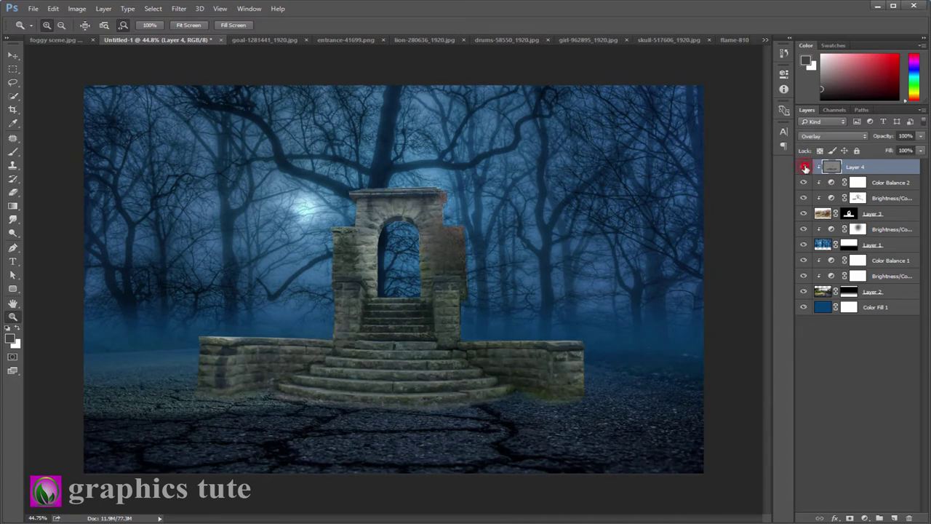
click(805, 167)
click(804, 167)
click(804, 167)
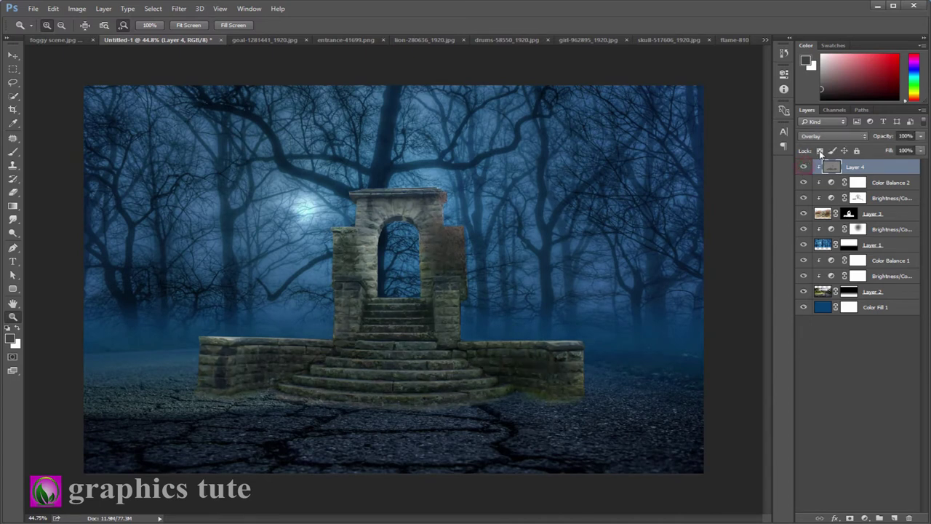
Add Layer 5 and set the foreground to a bright saturated blue
click(894, 518)
click(10, 338)
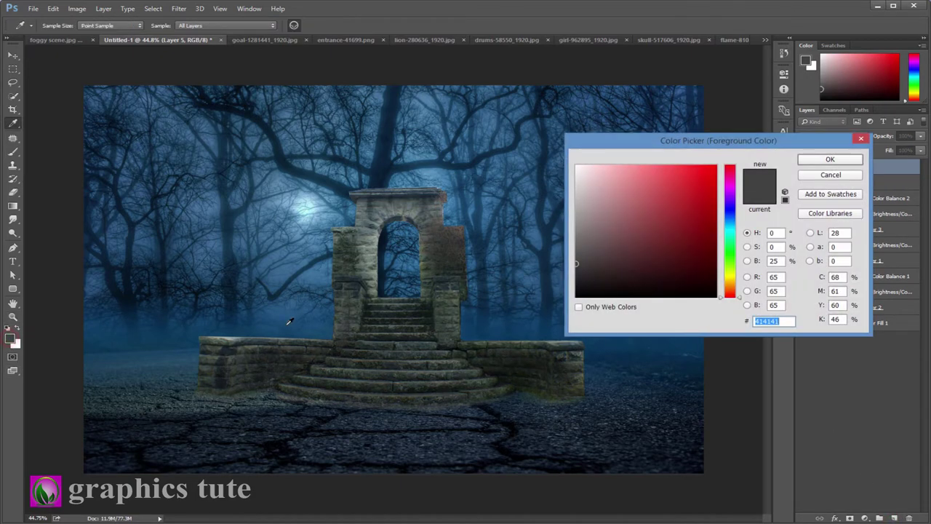
click(285, 326)
click(704, 190)
click(830, 159)
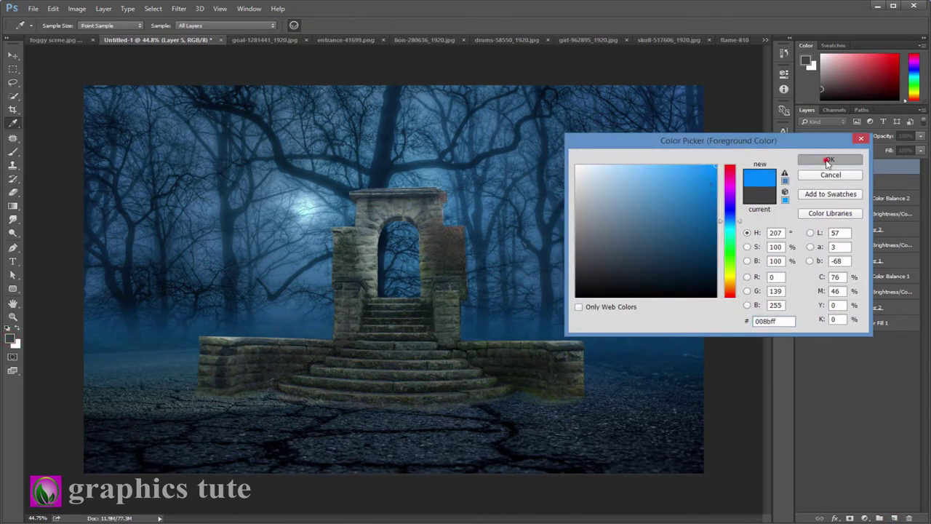
Paint a large bright-blue dab inside the arch opening
key(z)
key(b)
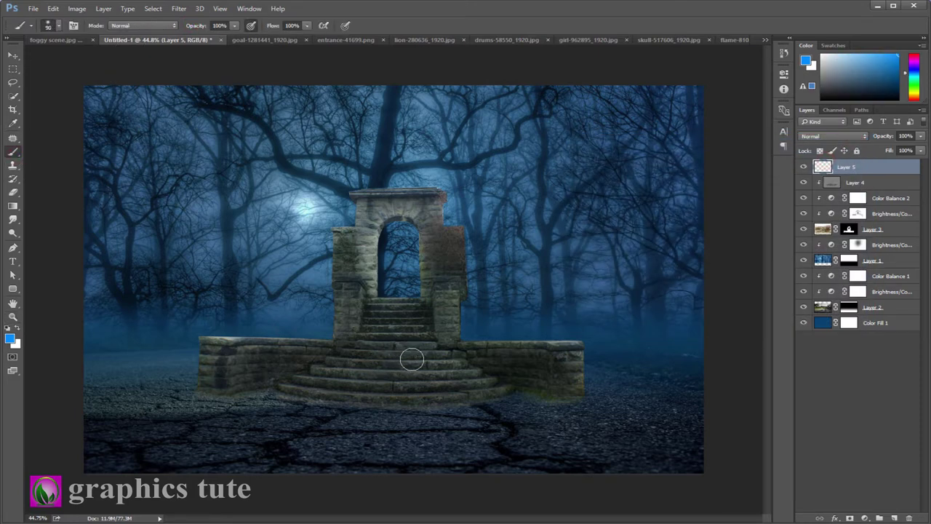
key(bracketright)
key(bracketright)
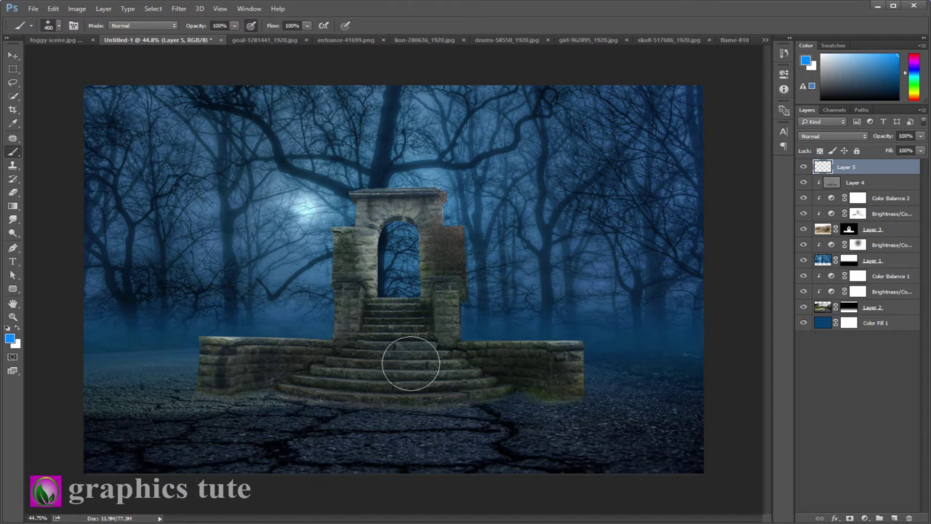
key(bracketright)
key(bracketright)
key(bracketleft)
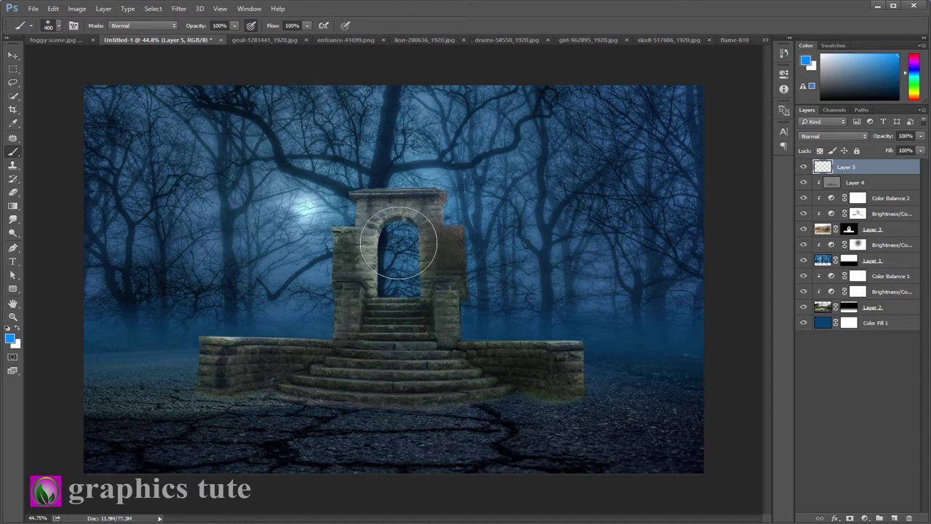
click(398, 241)
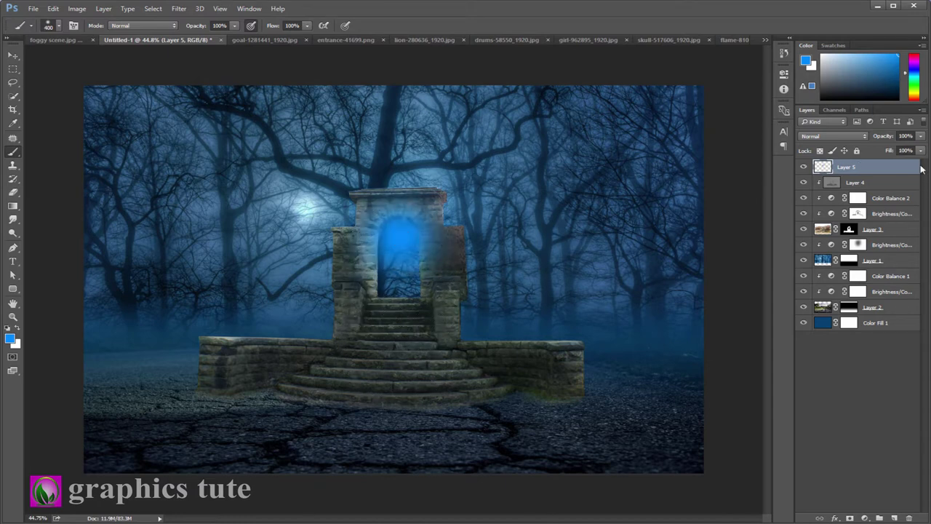
Blend Layer 5 as Screen and scale the blue glow down to about 83%
click(860, 136)
click(844, 211)
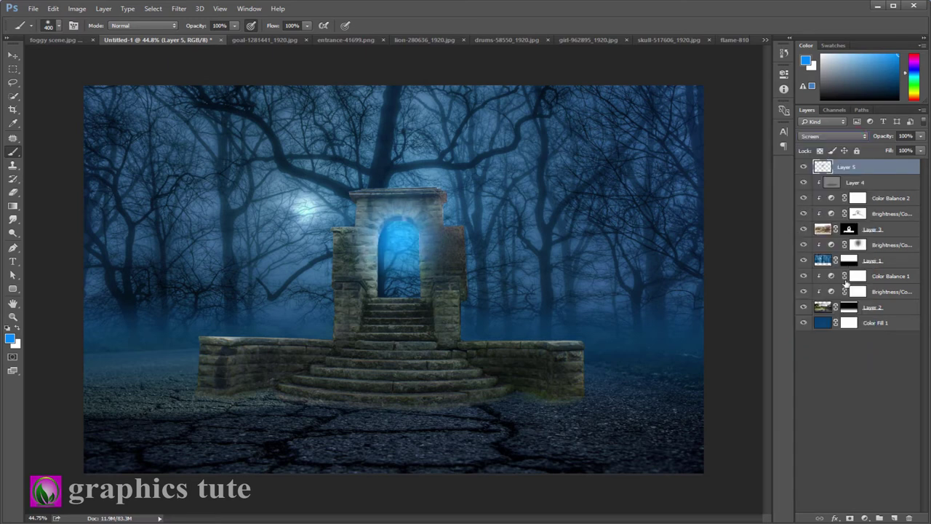
click(13, 55)
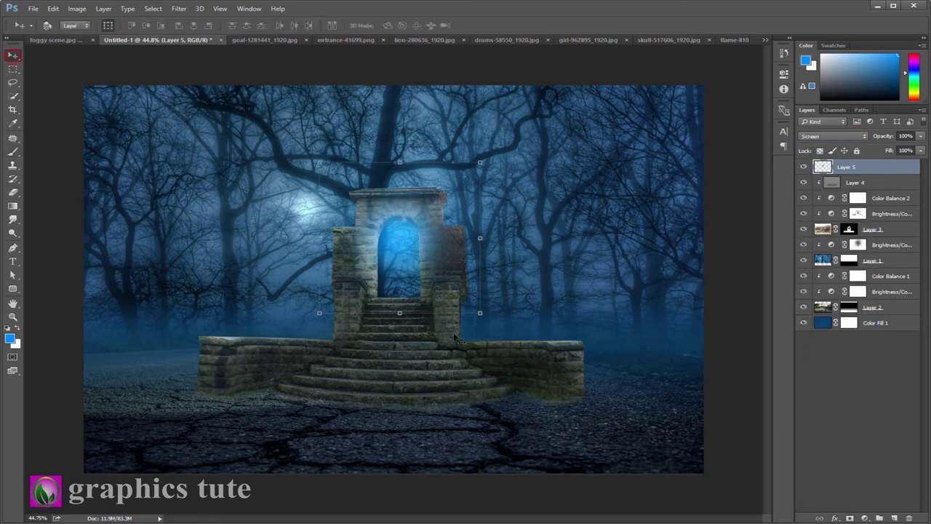
drag(478, 313, 446, 268)
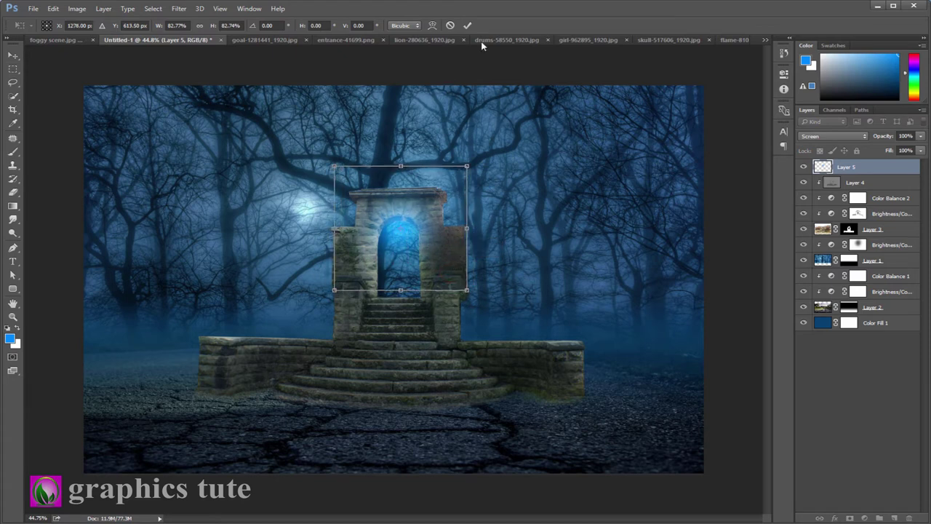
click(469, 26)
click(894, 518)
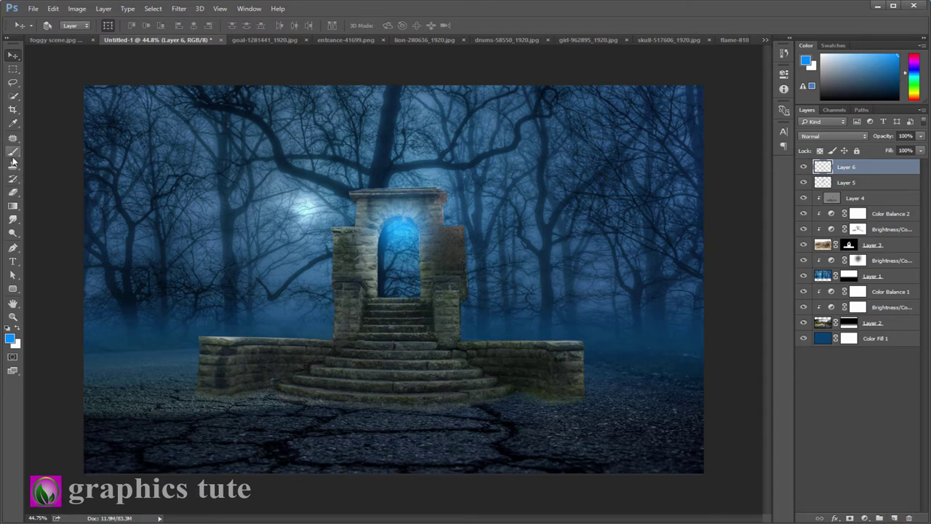
Paint a light-blue dab on the arch in Layer 6
click(14, 153)
click(9, 339)
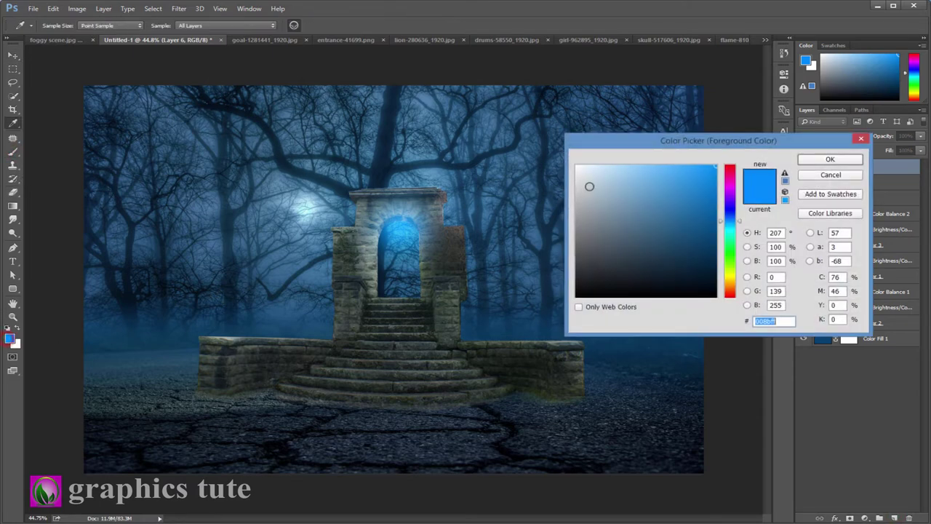
click(657, 170)
click(831, 160)
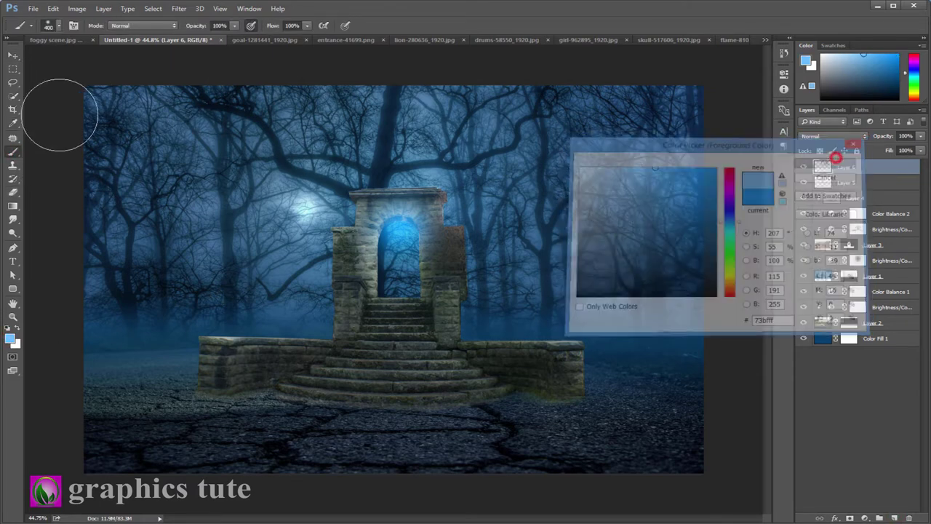
click(397, 239)
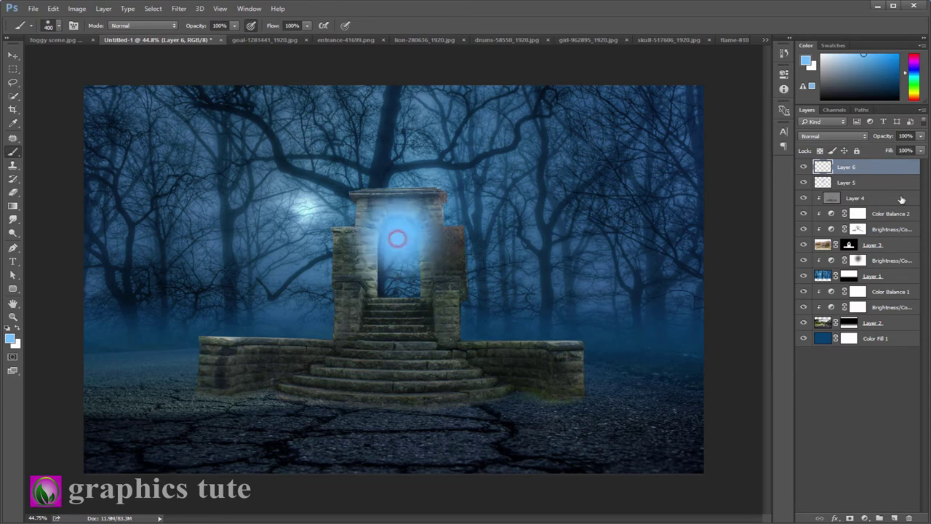
Blend Layer 6 as Soft Light and enlarge the glow to about 131%
click(834, 136)
click(829, 243)
click(13, 55)
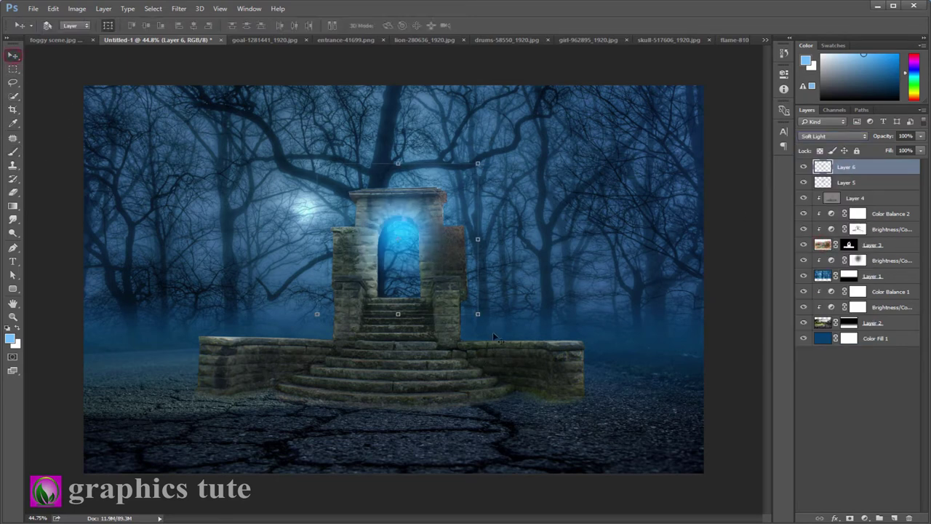
drag(477, 313, 507, 339)
drag(445, 301, 449, 304)
click(468, 25)
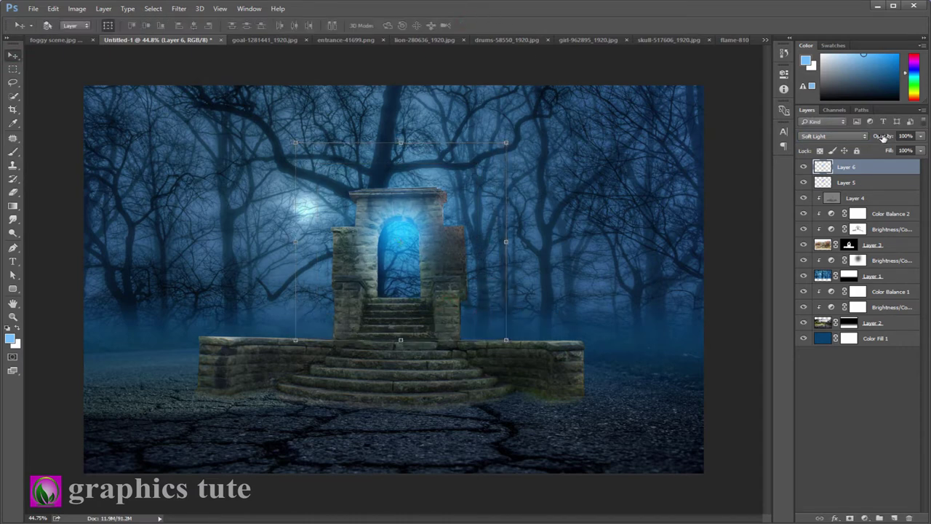
Zoom in on the arch and toggle Layers 5 and 6 to compare the glow
key(z)
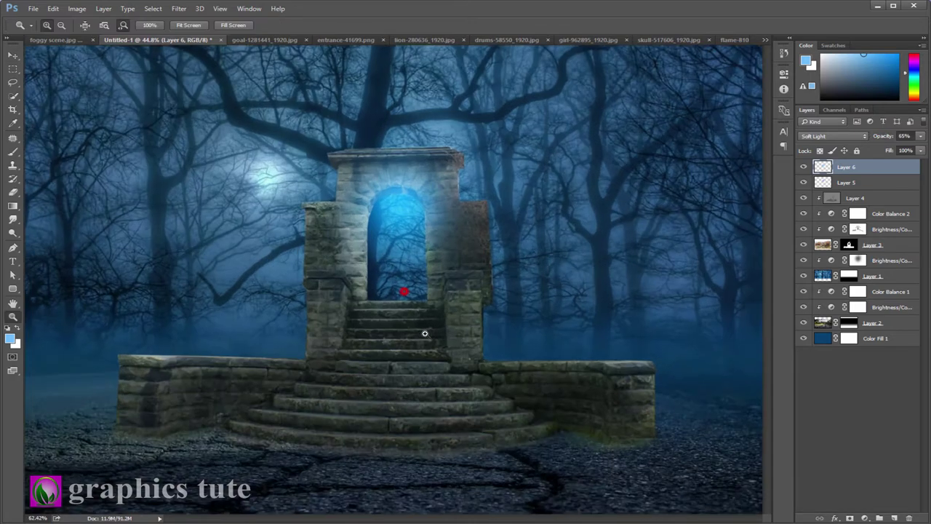
drag(401, 307, 443, 272)
drag(449, 343, 450, 352)
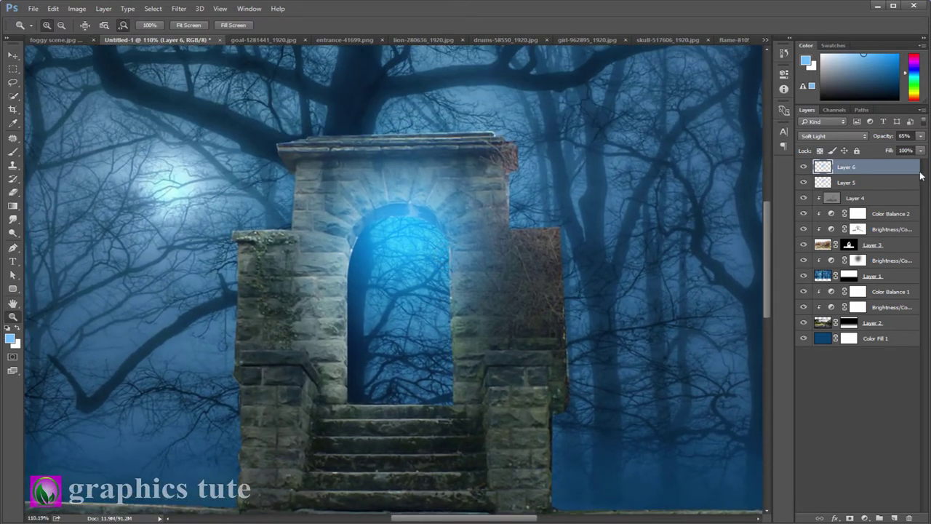
click(803, 167)
click(804, 167)
click(802, 183)
click(801, 184)
click(803, 183)
click(804, 183)
click(855, 184)
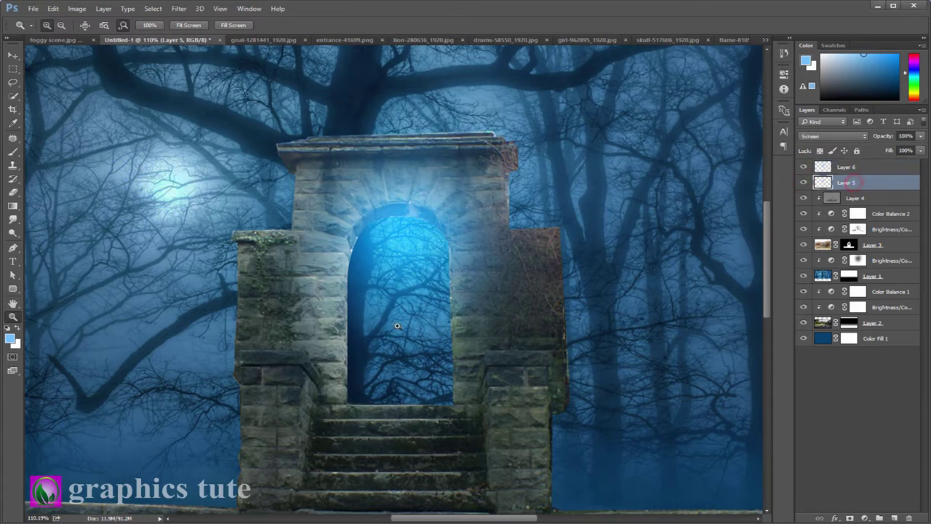
scroll(378, 373, down, 5)
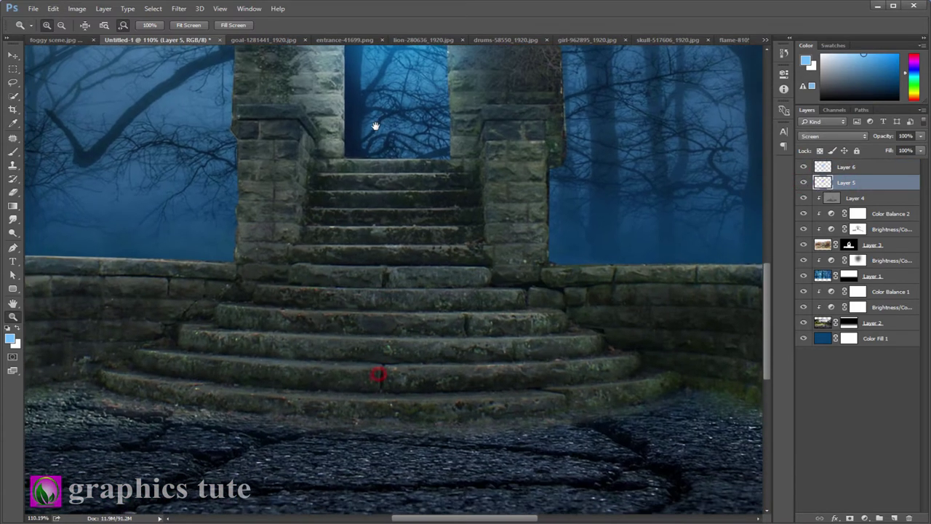
click(852, 167)
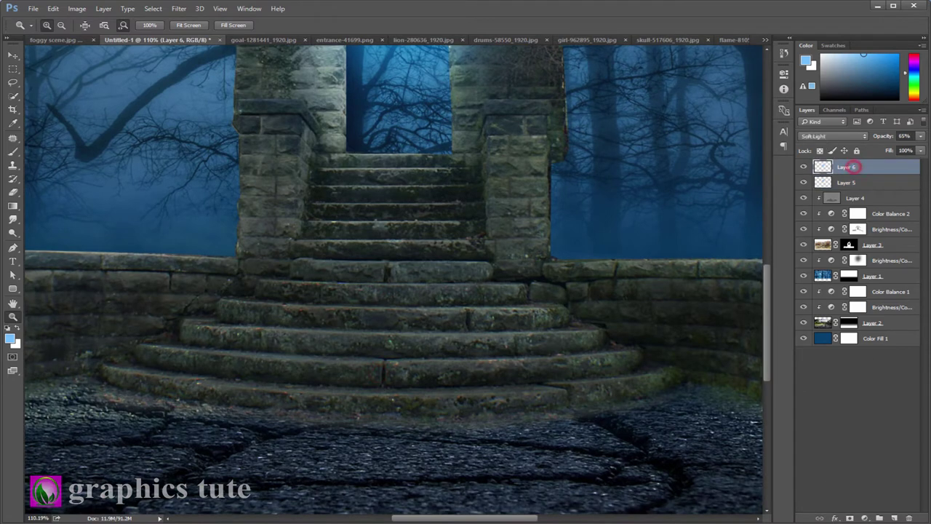
Add Layer 7 and paint a stronger blue across the steps with a soft brush
click(895, 518)
click(10, 339)
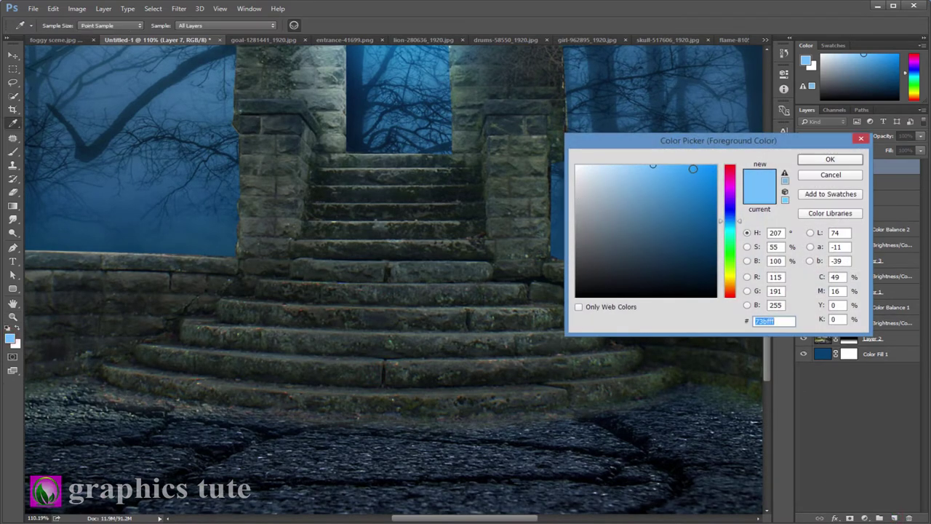
click(700, 171)
click(825, 161)
key(z)
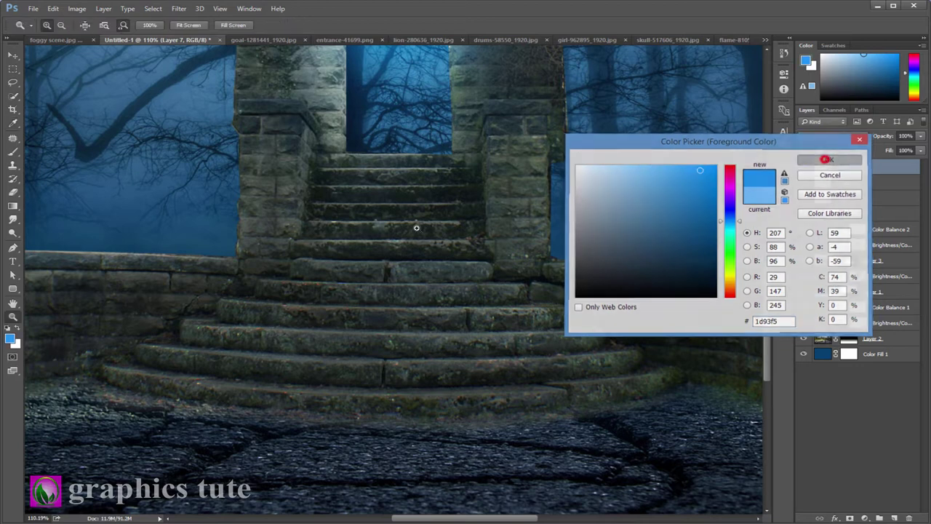
click(12, 152)
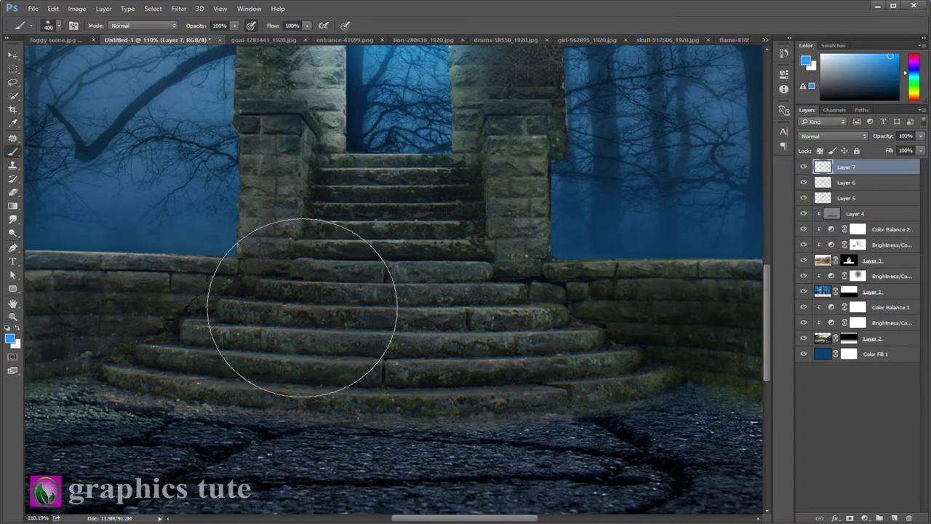
drag(310, 311, 509, 308)
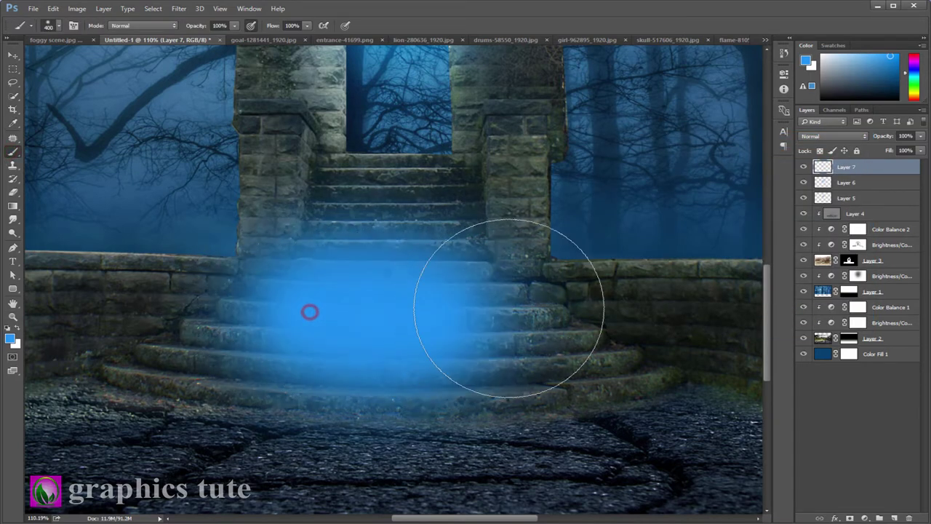
Blend Layer 7 as Soft Light and tint the ground and left stone wall blue
click(826, 137)
click(829, 245)
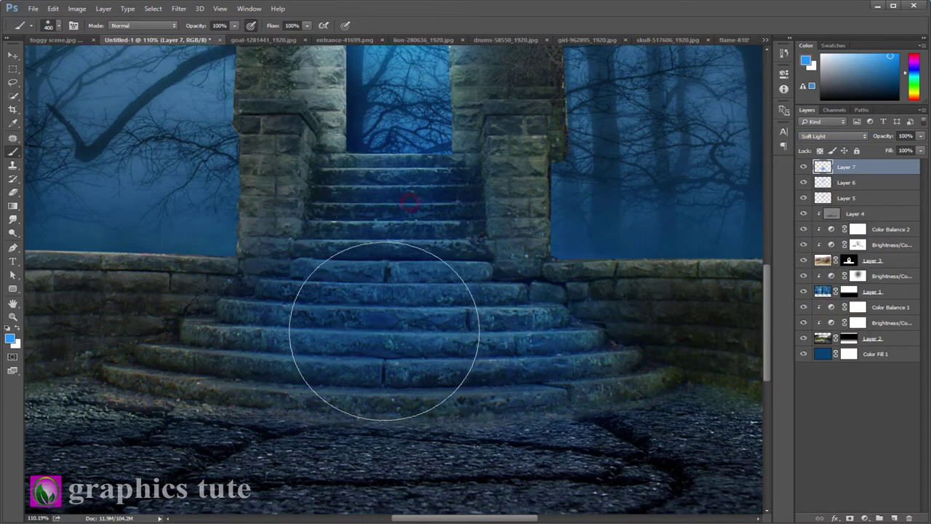
mouse_move(187, 354)
mouse_down()
mouse_move(233, 374)
mouse_move(391, 385)
mouse_move(699, 350)
mouse_up()
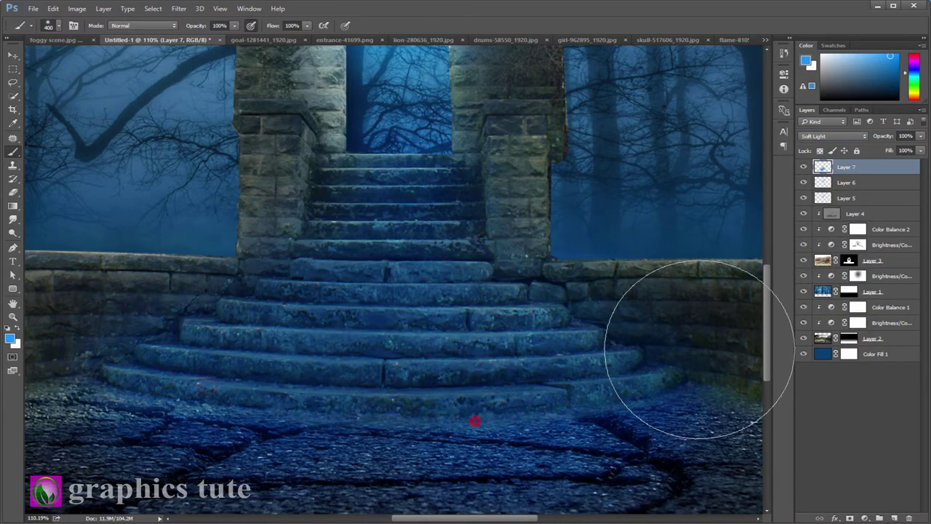
scroll(147, 262, left, 5)
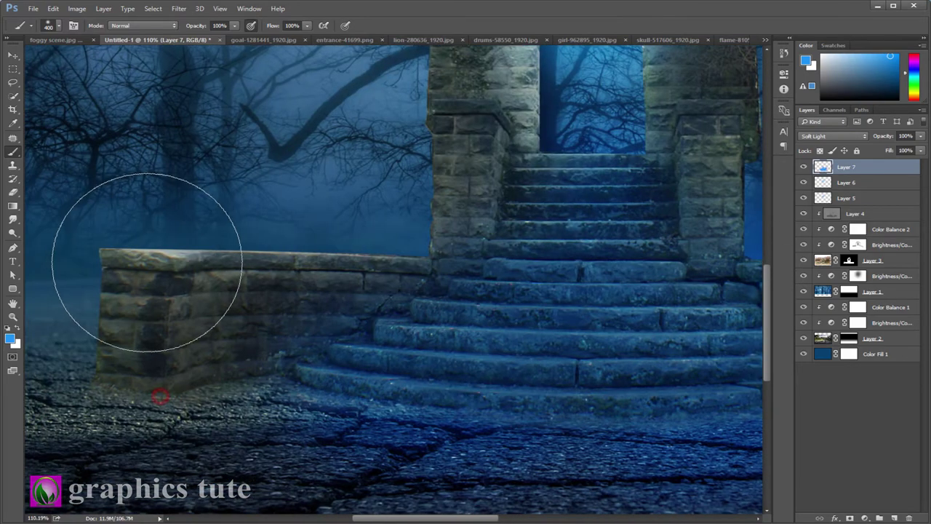
mouse_move(147, 262)
mouse_down()
mouse_move(239, 260)
mouse_move(239, 354)
mouse_up()
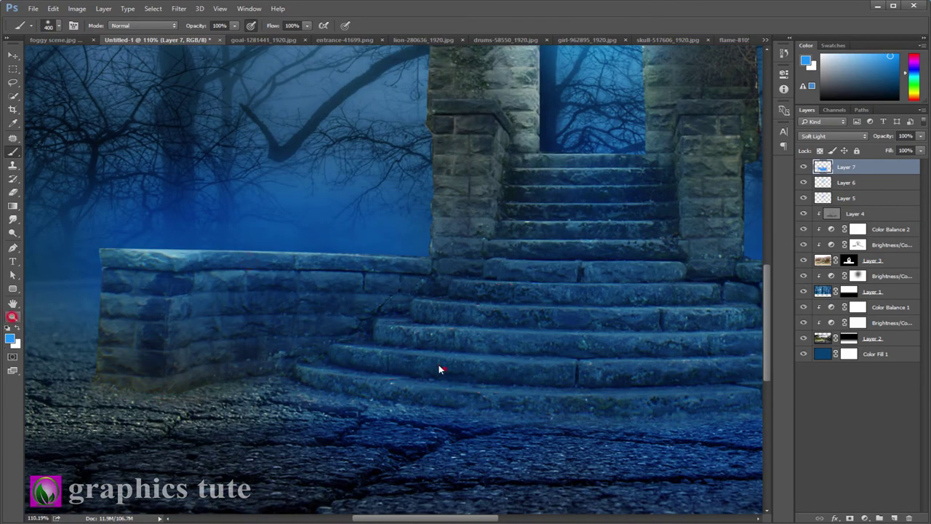
Zoom out and toggle Layer 7's visibility to compare the blue glow
key(z)
mouse_move(438, 363)
mouse_down()
mouse_move(483, 361)
mouse_move(473, 356)
mouse_up()
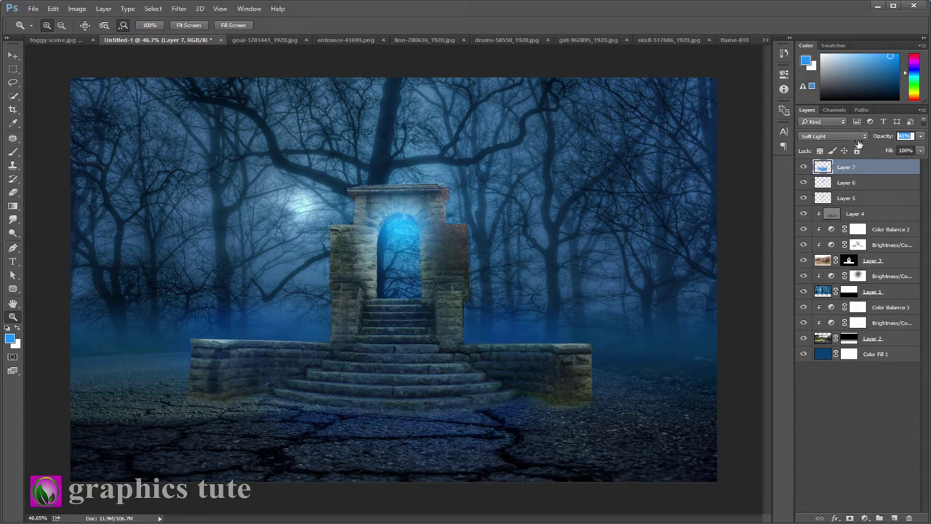
click(804, 167)
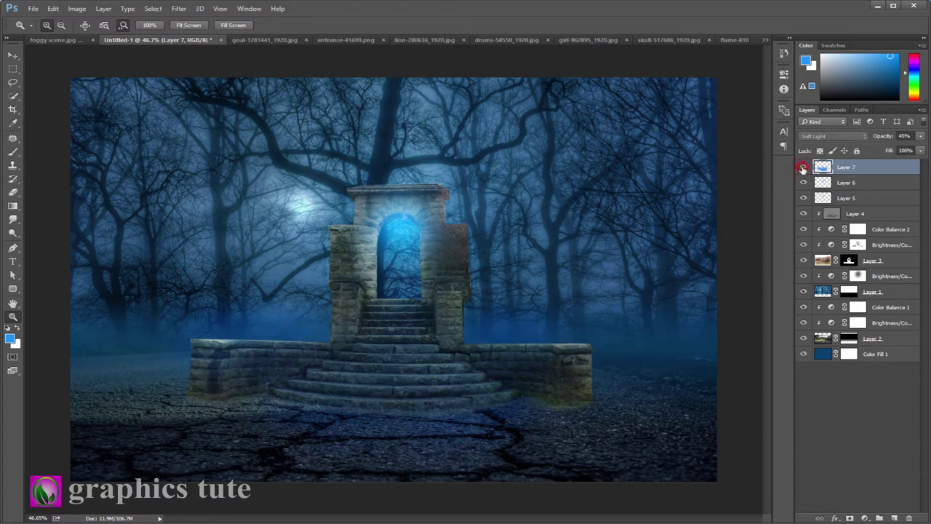
click(804, 168)
click(804, 167)
click(804, 167)
drag(256, 322, 259, 324)
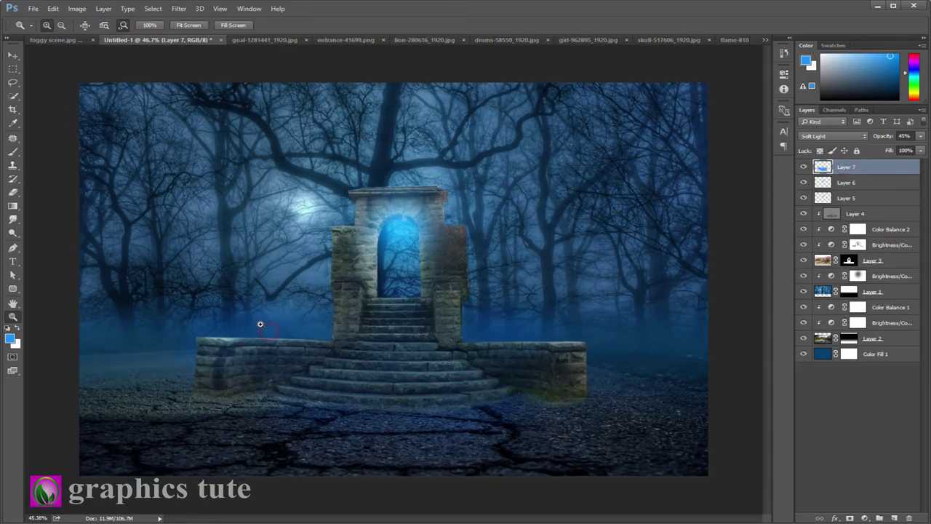
Switch to goal-1281441_1920.jpg and zoom in on the lower pillar and wall
click(255, 41)
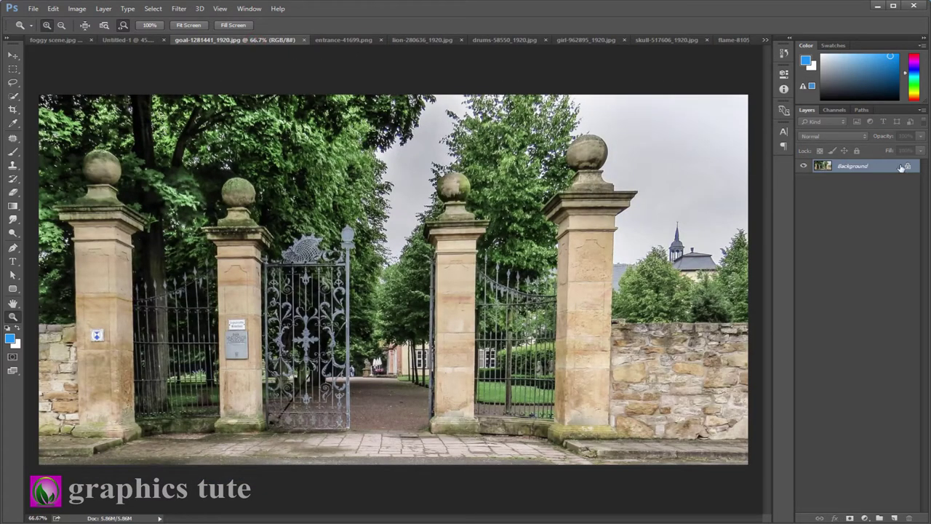
drag(603, 284, 634, 320)
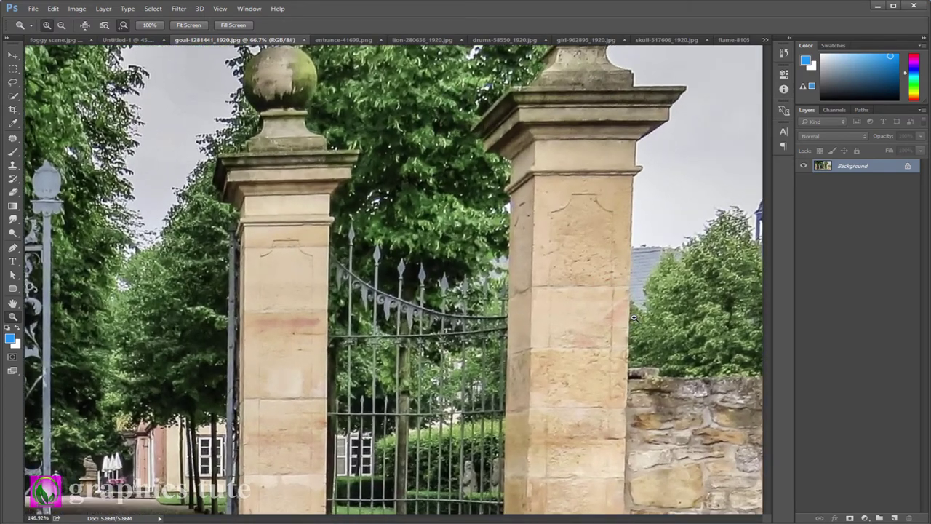
mouse_move(550, 357)
mouse_down()
mouse_move(395, 71)
mouse_move(399, 129)
mouse_up()
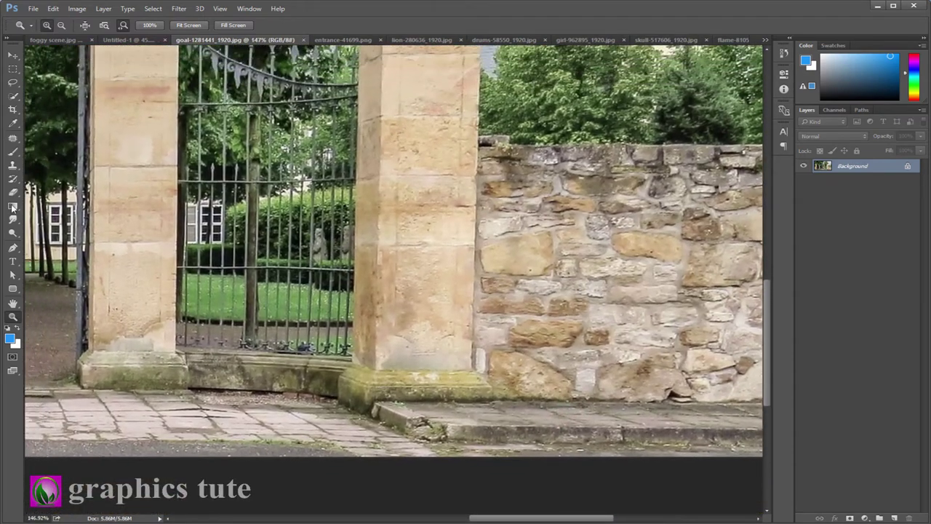
click(12, 247)
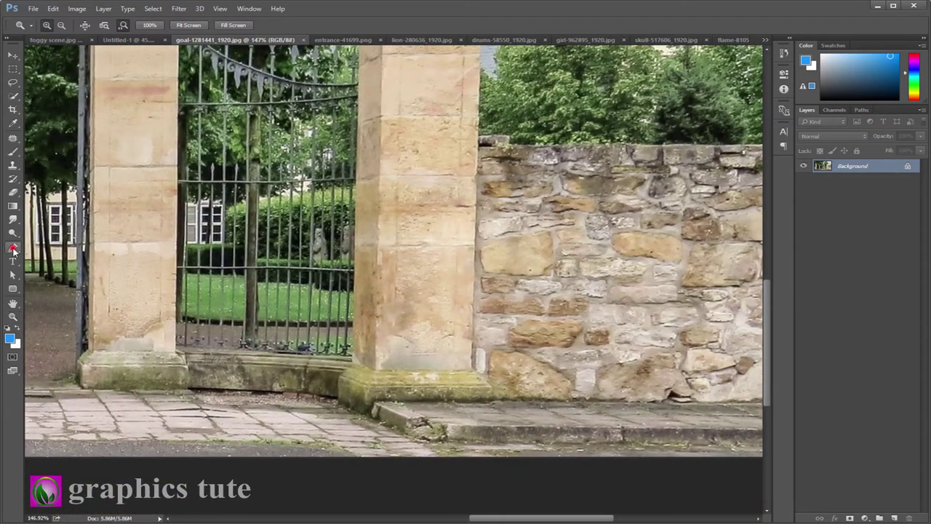
Start a Pen path at the pillar base and place anchors up its left edge
click(364, 416)
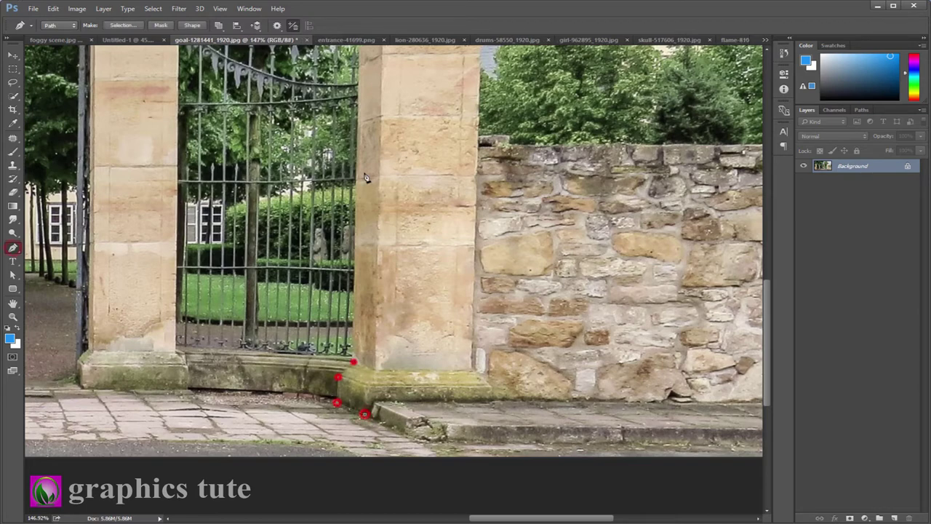
scroll(366, 178, up, 5)
click(362, 215)
scroll(361, 215, up, 3)
click(397, 320)
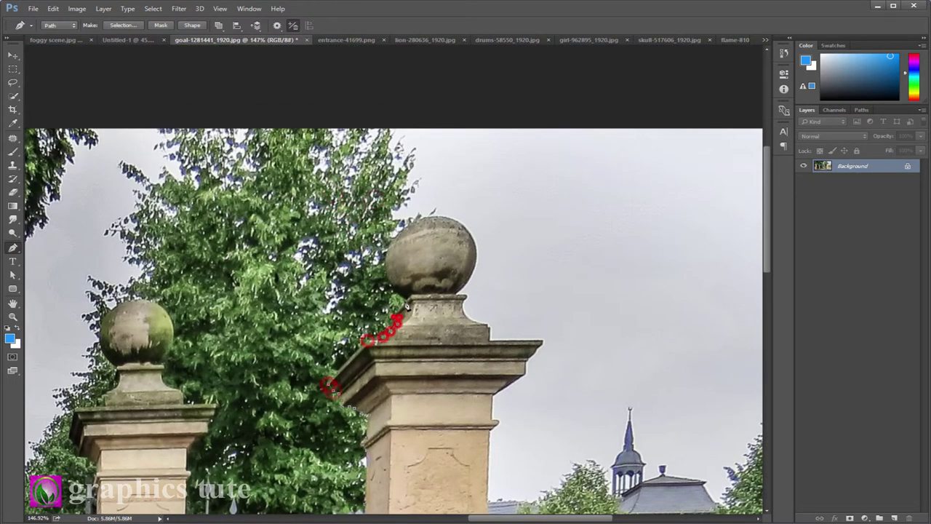
key(ctrl+alt+z)
Trace the pillar's cornice, right edge and base, close the path and make a selection
click(540, 339)
scroll(524, 374, down, 5)
click(489, 230)
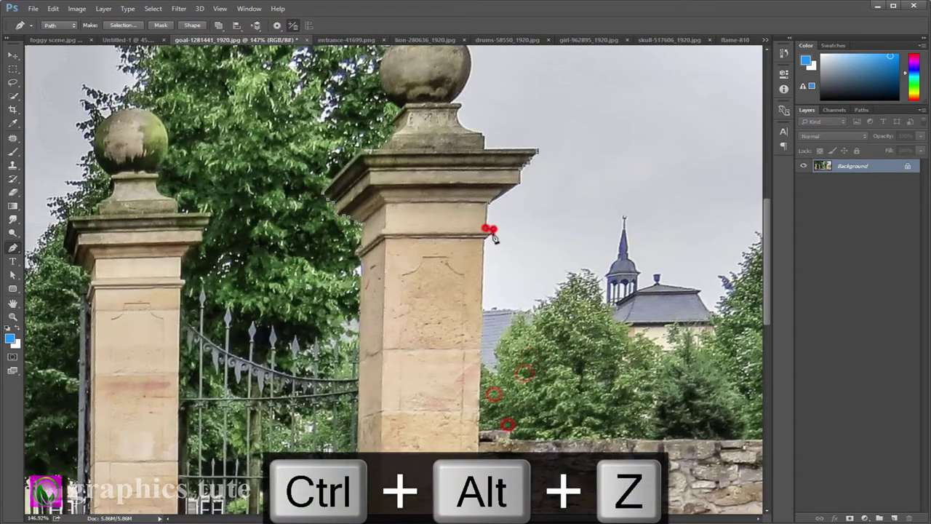
scroll(494, 237, down, 5)
click(472, 294)
click(482, 315)
click(359, 331)
right_click(449, 246)
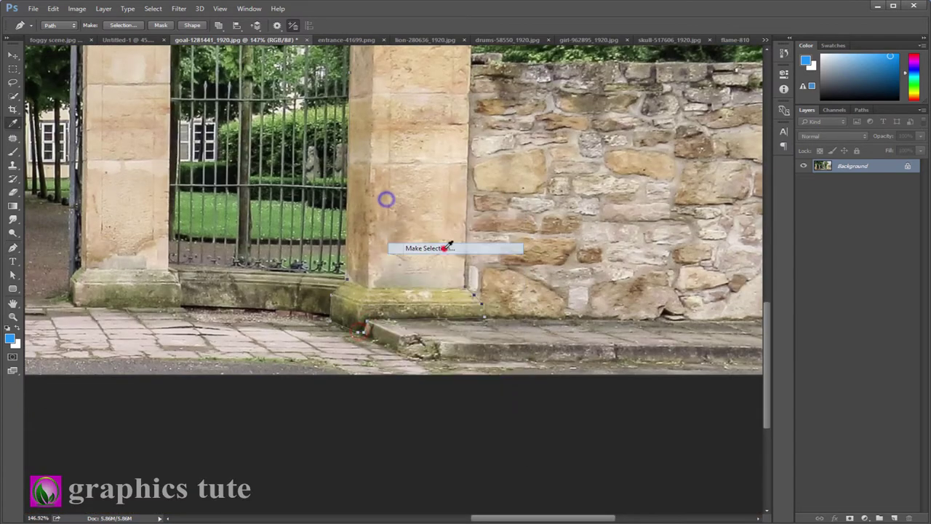
click(429, 248)
Mask the pillar layer to the traced selection and zoom in on its base
key(Return)
click(849, 518)
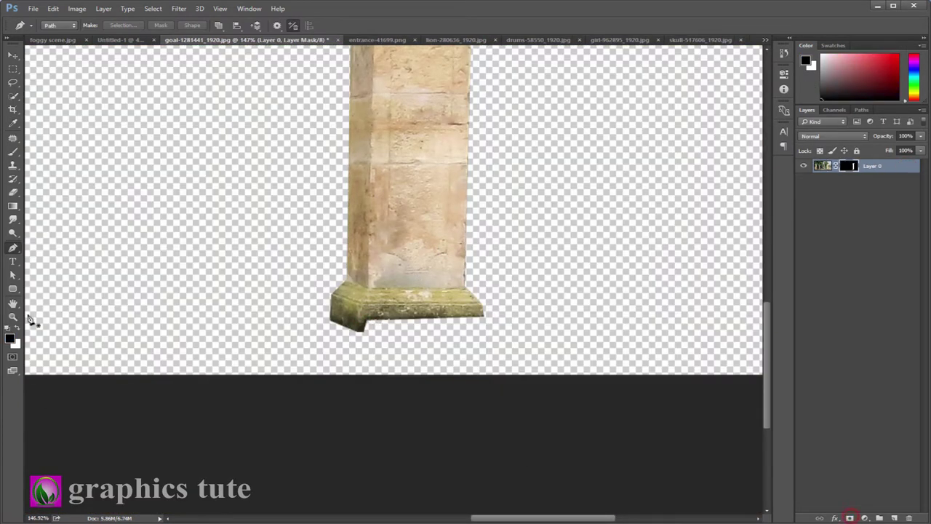
click(12, 317)
click(407, 276)
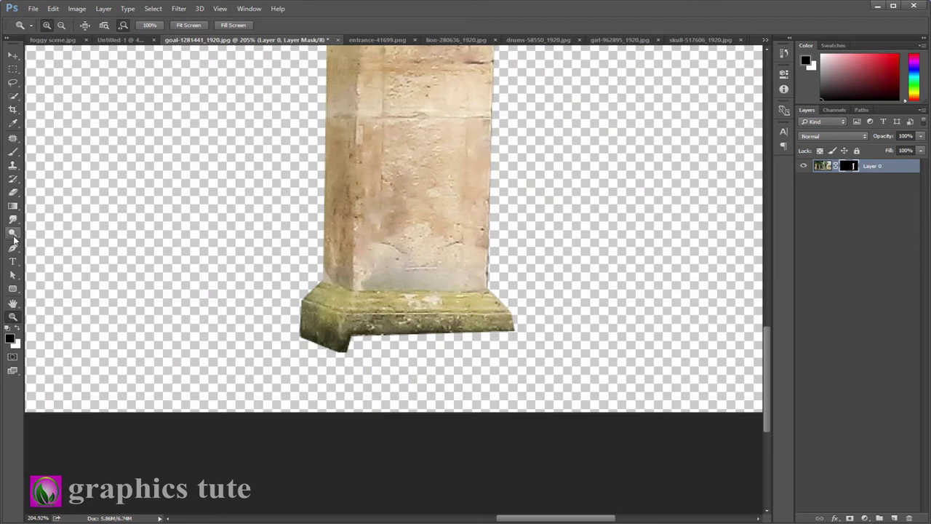
Trace a path around a strip under the pillar base and make it a selection
click(13, 247)
click(348, 314)
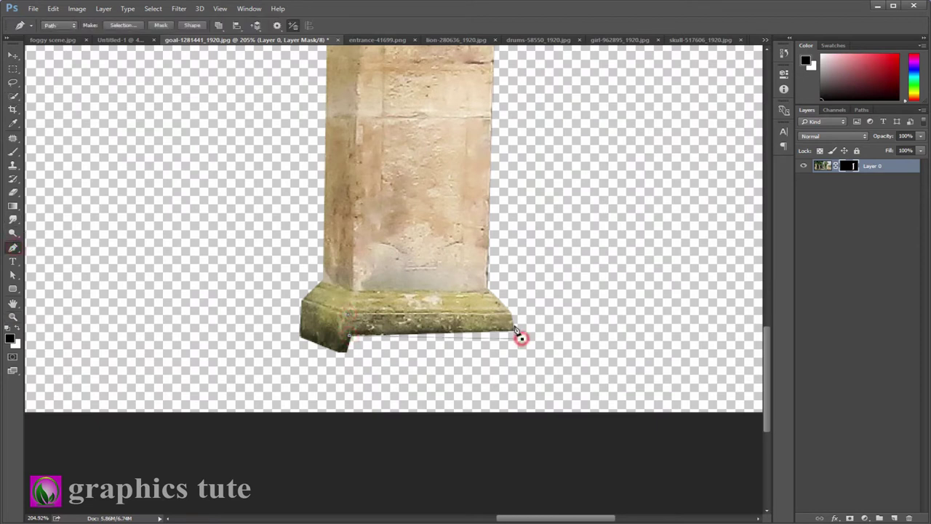
click(348, 315)
right_click(390, 323)
click(447, 109)
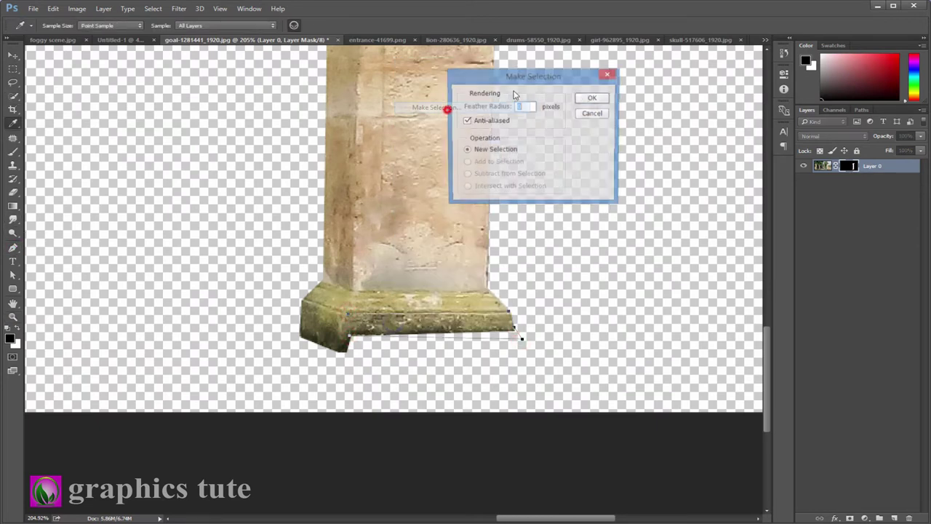
click(593, 97)
Copy the base strip to its own layer with Ctrl+J, shift it down and stretch it taller
key(ctrl+j)
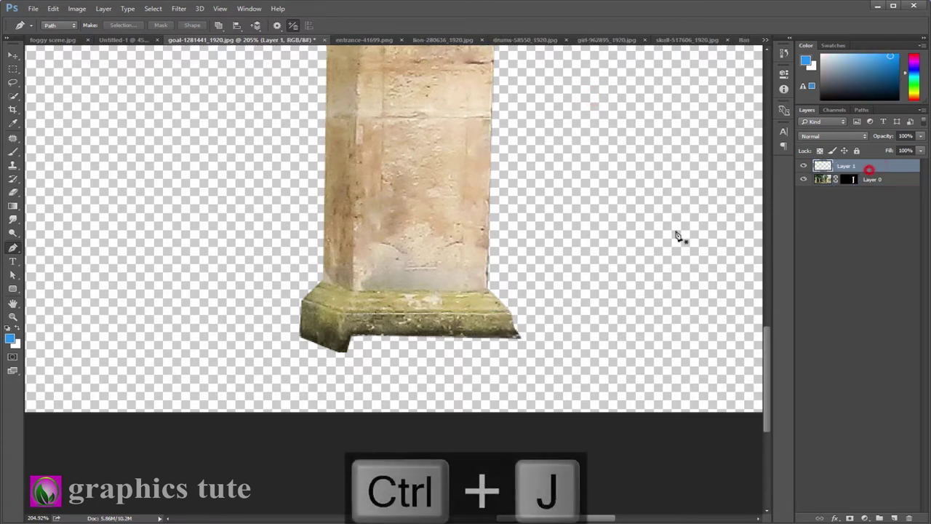
key(v)
mouse_move(400, 325)
mouse_down()
mouse_move(405, 340)
mouse_move(441, 358)
mouse_up()
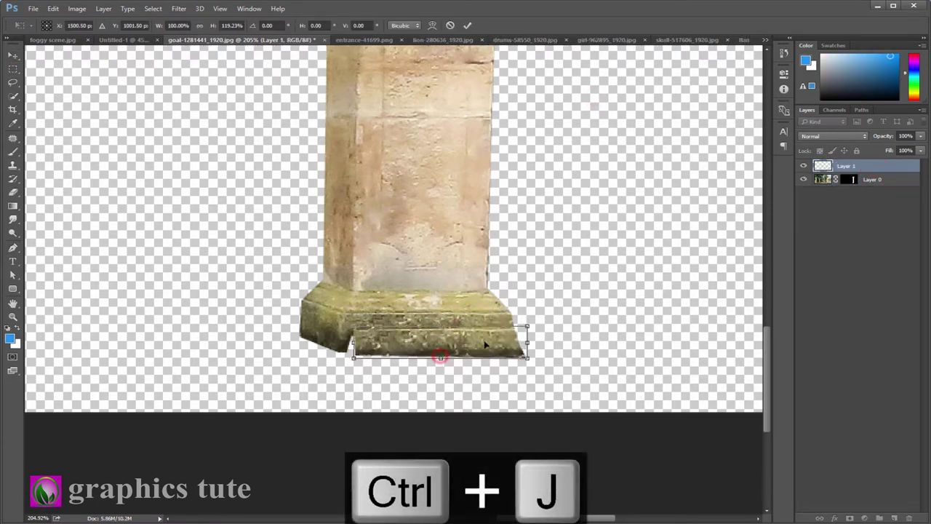
click(466, 21)
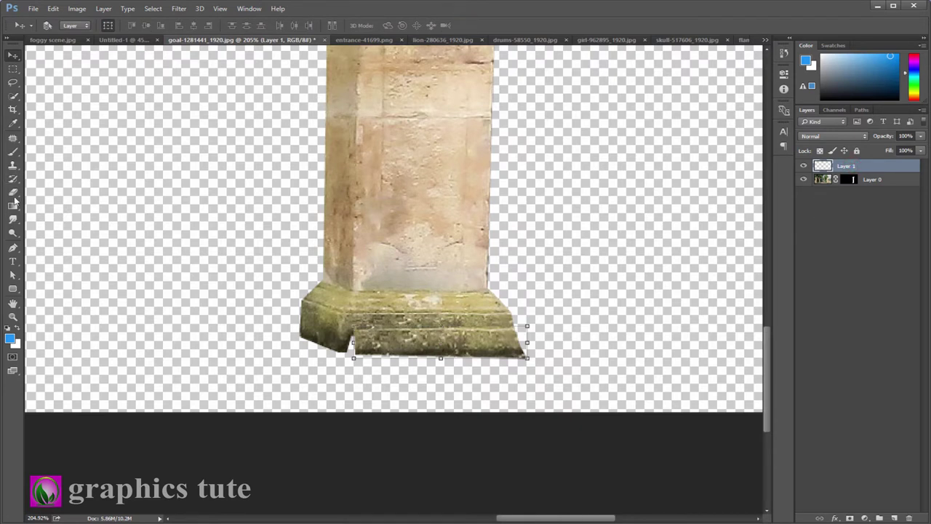
click(14, 193)
key(bracketleft)
key(bracketleft)
key(bracketleft)
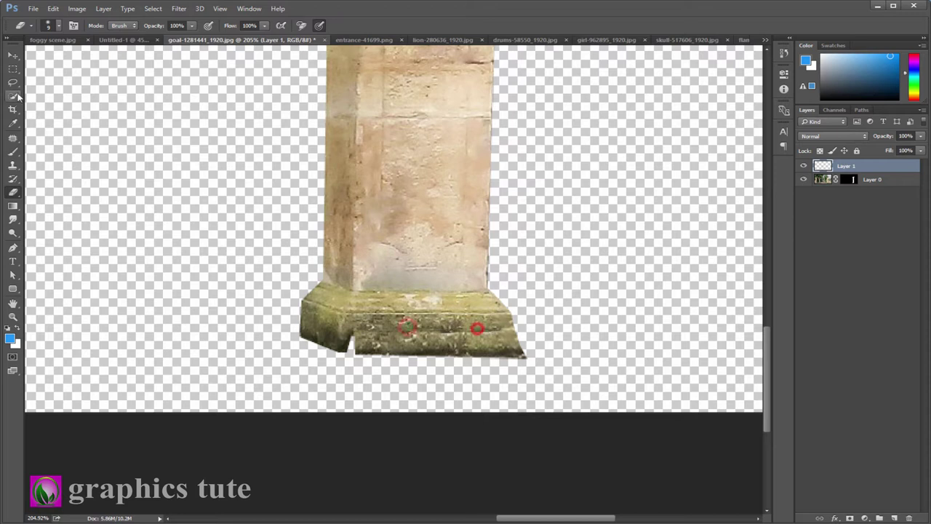
key(v)
key(ctrl+t)
drag(440, 326, 441, 318)
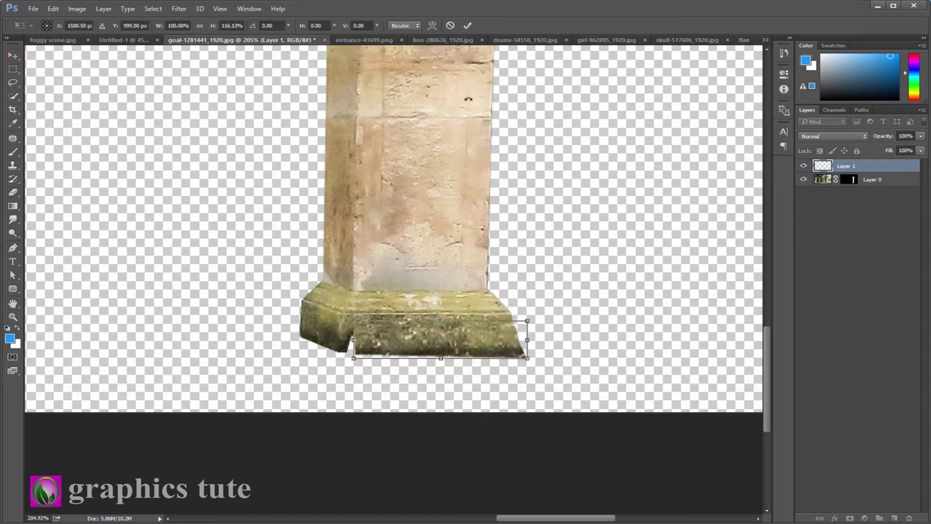
click(467, 25)
Merge the base strip into the pillar layer with Ctrl+E and pick the Clone Stamp tool
click(881, 179)
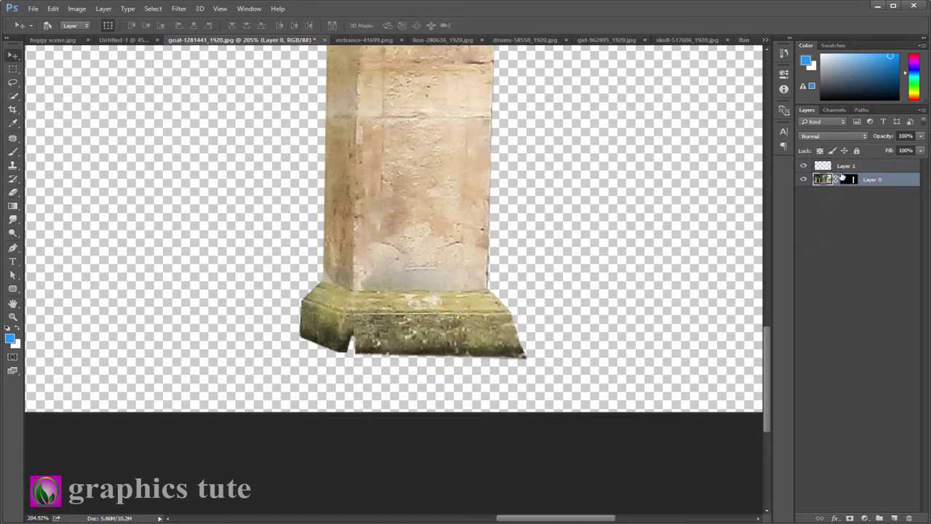
shift+click(860, 168)
key(ctrl+e)
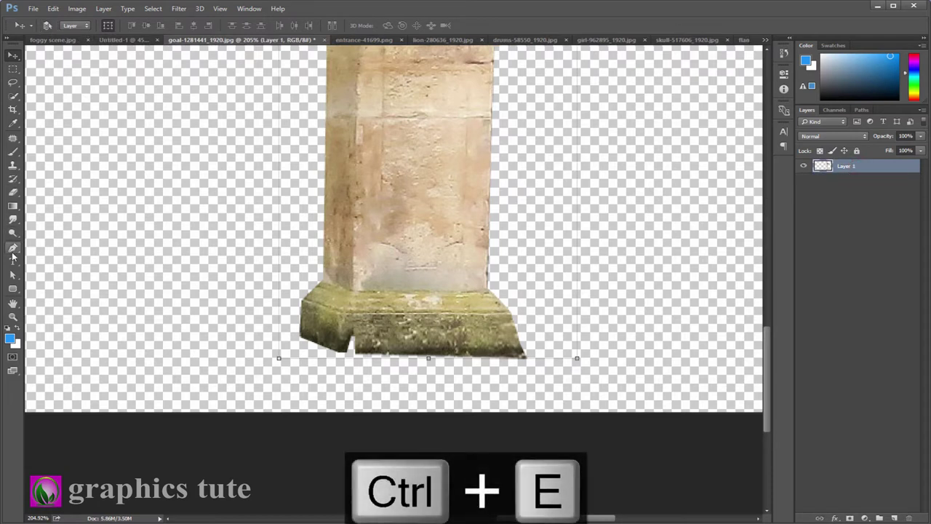
click(12, 166)
click(59, 163)
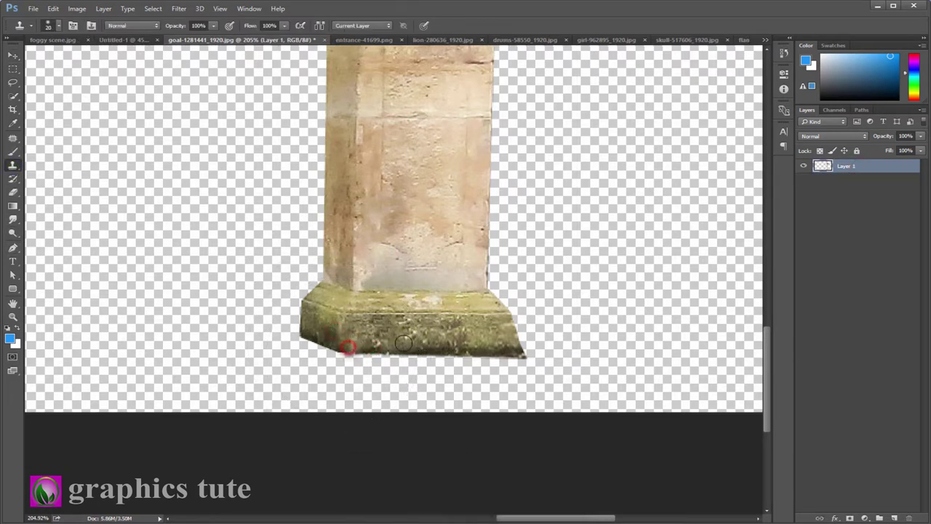
Drag the finished pillar into the Untitled night scene and close the gate photo
alt+click(353, 338)
key(z)
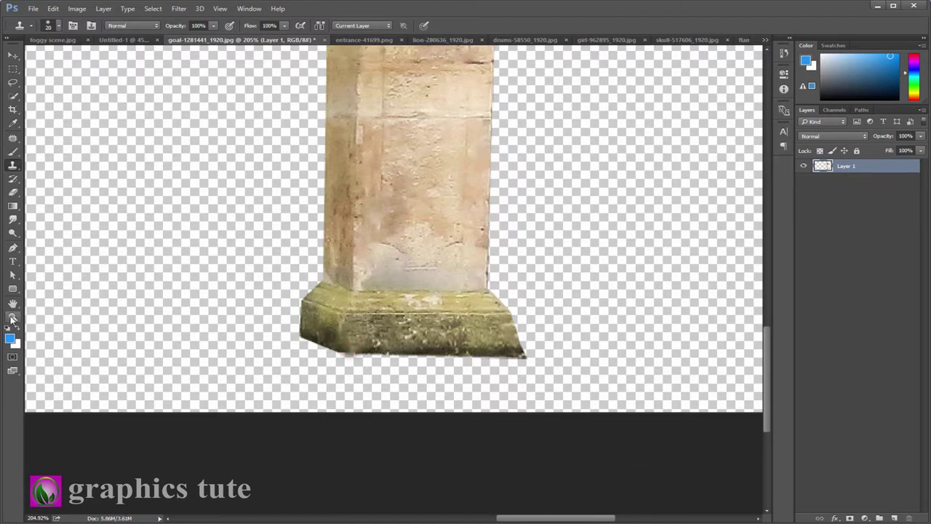
drag(339, 337, 391, 300)
key(v)
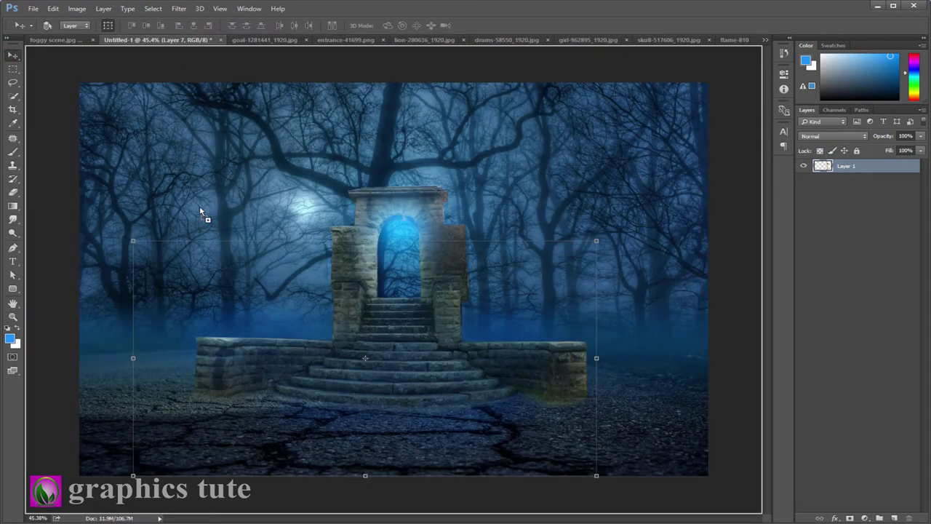
drag(560, 313, 201, 211)
click(269, 42)
Close the gate photo unsaved, then resize and place the pillar at the left of the scene
click(323, 38)
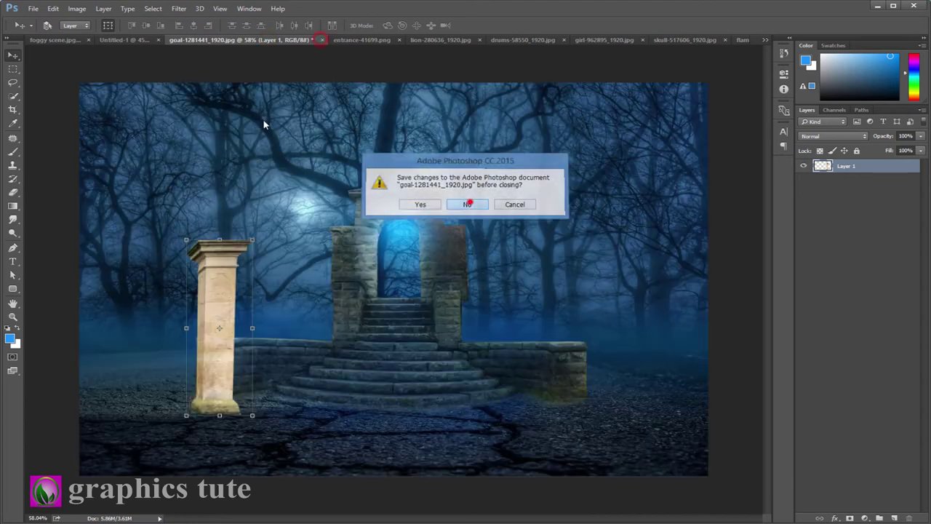
click(458, 202)
key(ctrl+t)
drag(252, 417, 286, 431)
mouse_move(215, 372)
mouse_down()
mouse_move(151, 377)
mouse_move(149, 367)
mouse_up()
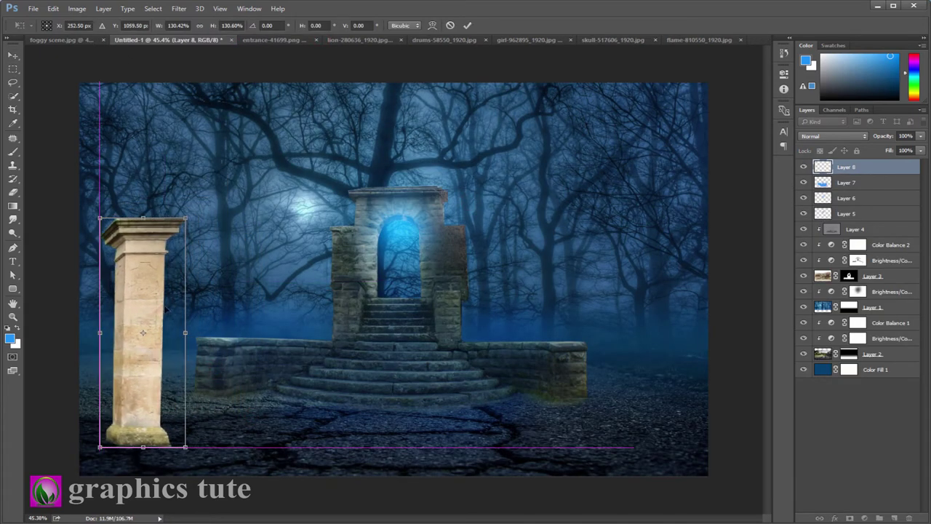
drag(199, 218, 185, 217)
drag(143, 306, 146, 310)
click(467, 25)
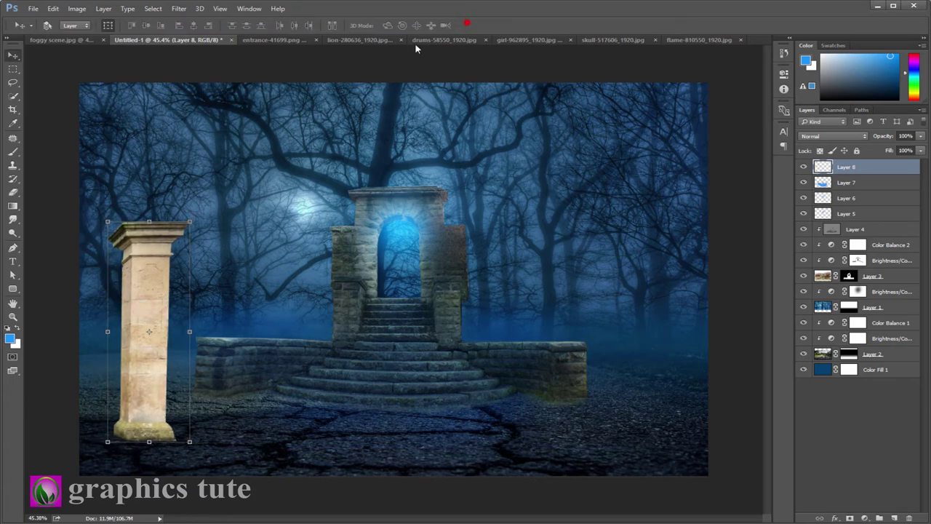
Mask the pillar layer and paint at 40% opacity to blend its base into the ground
click(203, 315)
drag(323, 166, 329, 150)
click(849, 518)
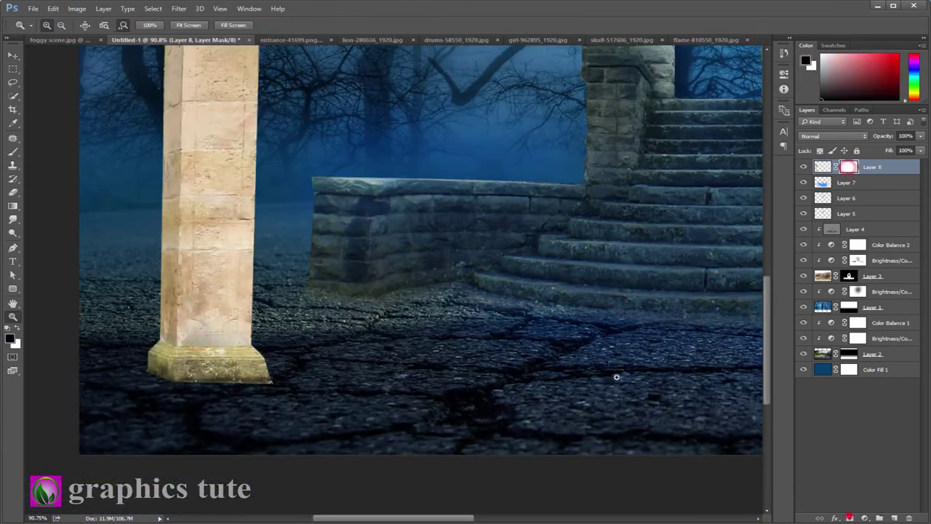
click(14, 151)
key(4)
key(bracketleft)
key(bracketleft)
key(bracketleft)
key(bracketleft)
key(bracketleft)
key(bracketleft)
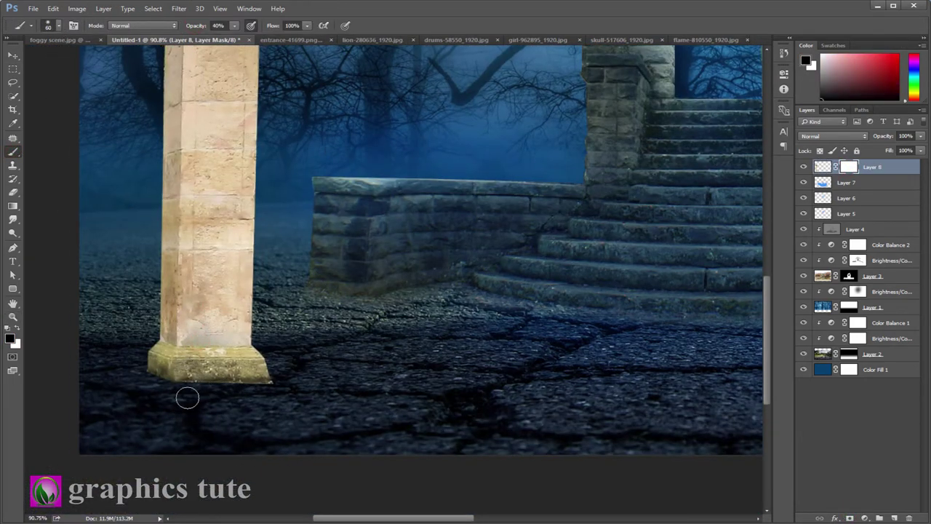
drag(277, 385, 184, 382)
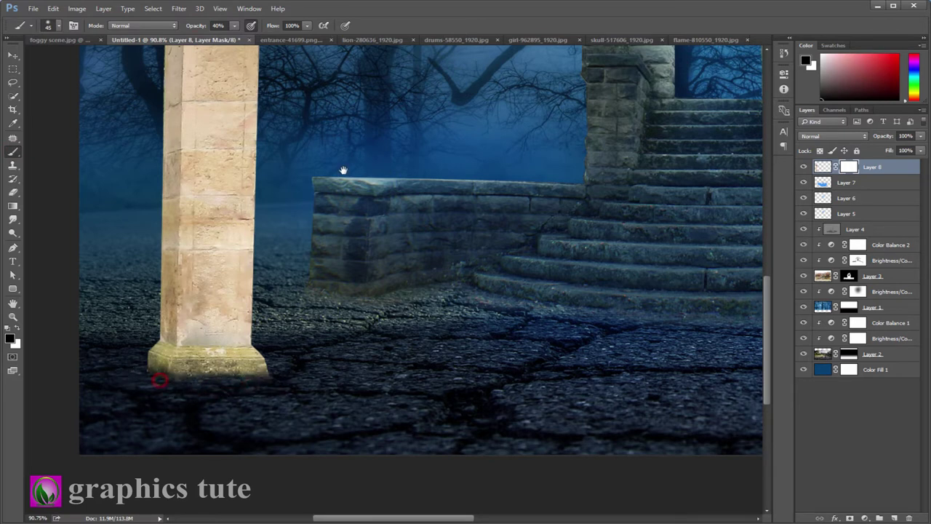
Add a Brightness/Contrast adjustment clipped to the pillar and darken it for night
drag(344, 170, 319, 320)
click(864, 518)
click(842, 358)
click(686, 242)
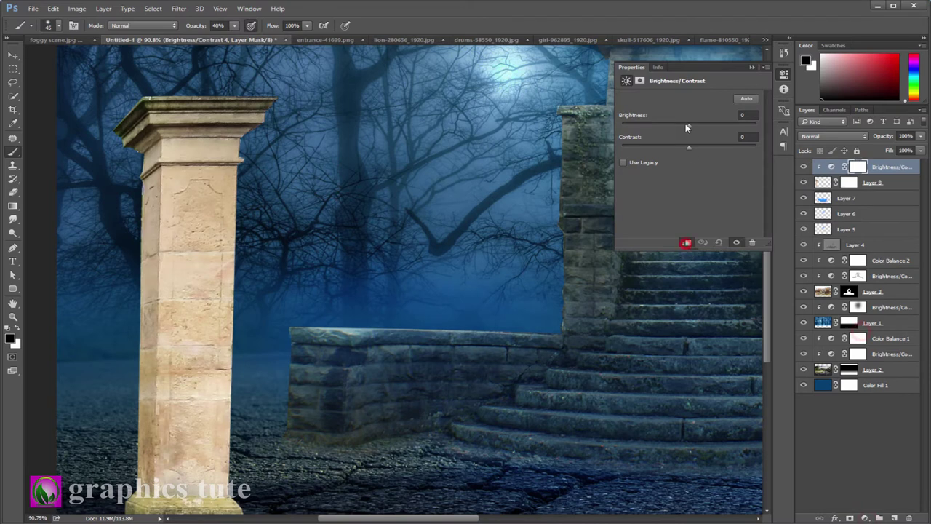
drag(686, 128, 634, 131)
click(752, 67)
Enlarge the brush to 100 while bringing the pillar top into view
drag(291, 164, 302, 257)
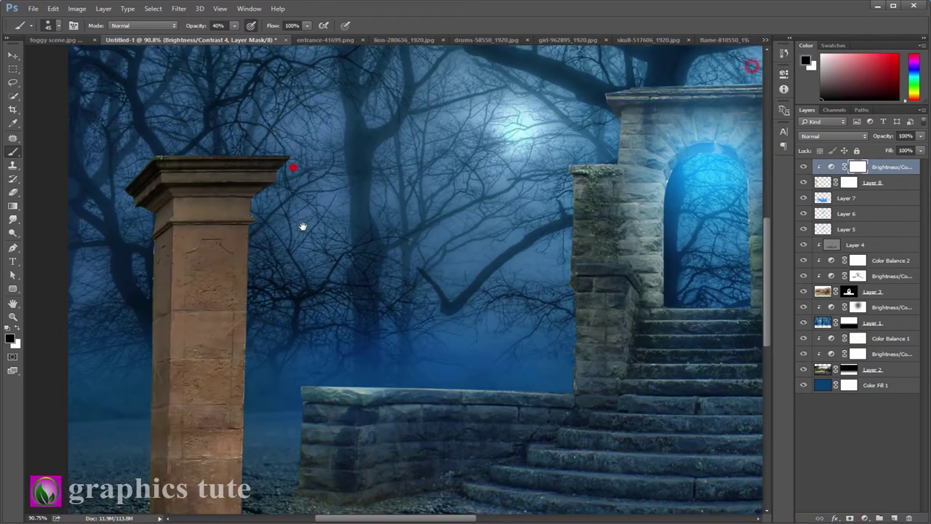
key(bracketright)
key(bracketright)
key(bracketright)
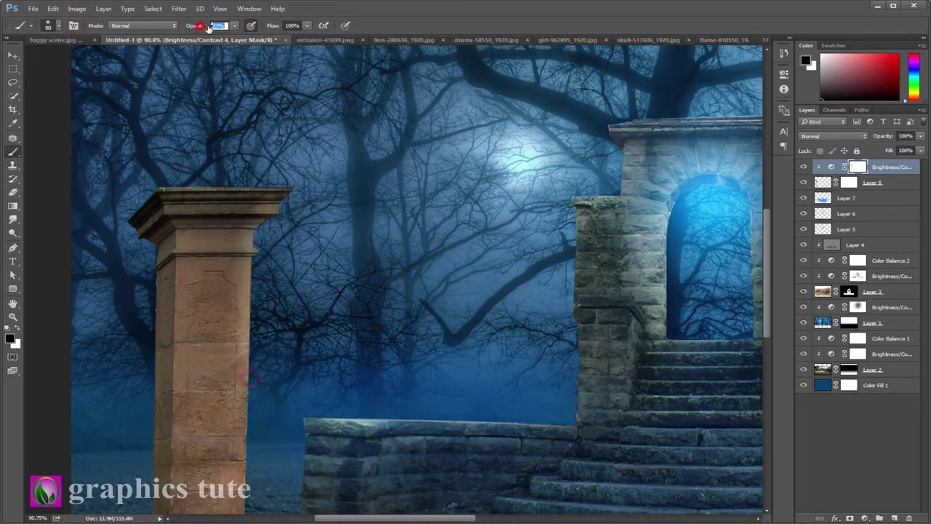
scroll(233, 328, down, 4)
key(bracketright)
key(bracketright)
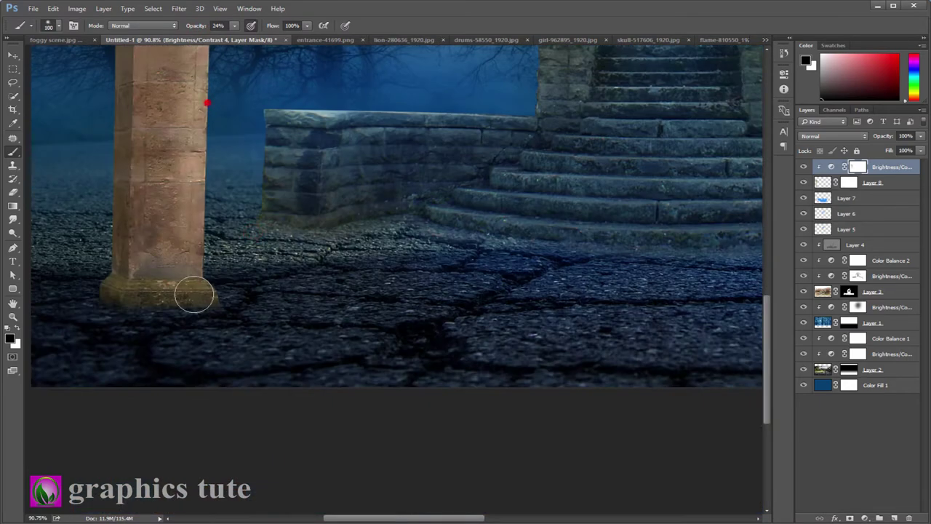
scroll(218, 295, up, 1)
drag(251, 297, 273, 500)
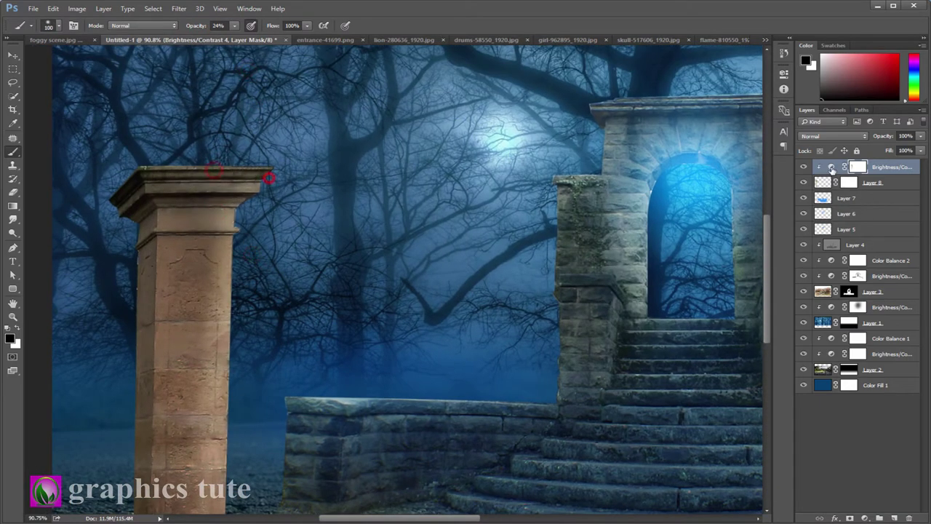
Toggle the Brightness/Contrast adjustment to compare, and switch the painting colour to white
click(803, 167)
click(803, 167)
click(896, 137)
drag(204, 386, 216, 259)
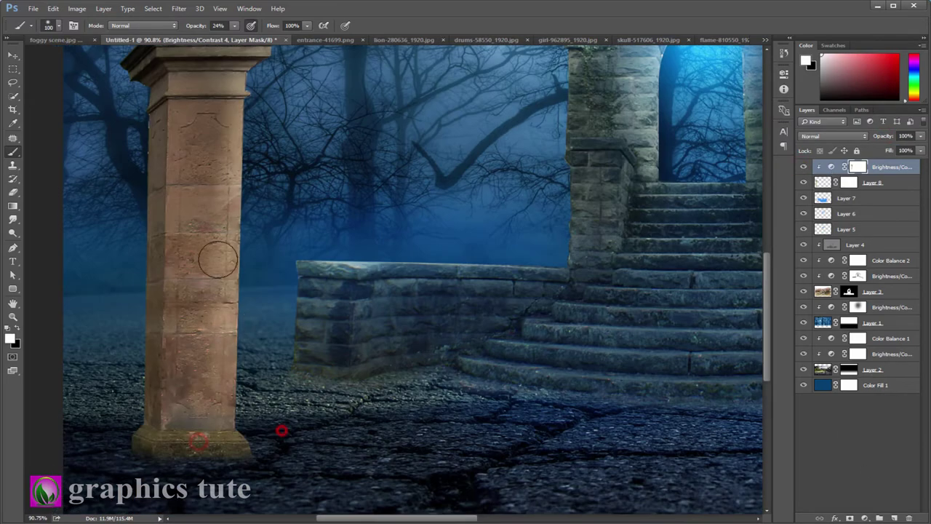
key(x)
mouse_move(555, 218)
mouse_down()
mouse_move(483, 329)
mouse_move(503, 372)
mouse_up()
Add Color Balance with midtones Cyan-Red -24, Magenta-Green +13, Yellow-Blue +69
click(864, 518)
click(830, 342)
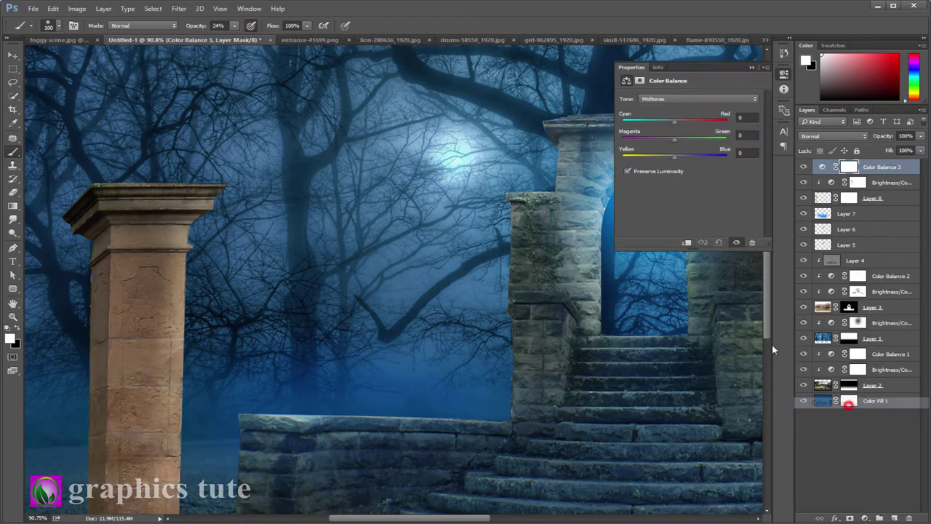
mouse_move(676, 155)
mouse_down()
mouse_move(703, 155)
mouse_move(661, 127)
mouse_up()
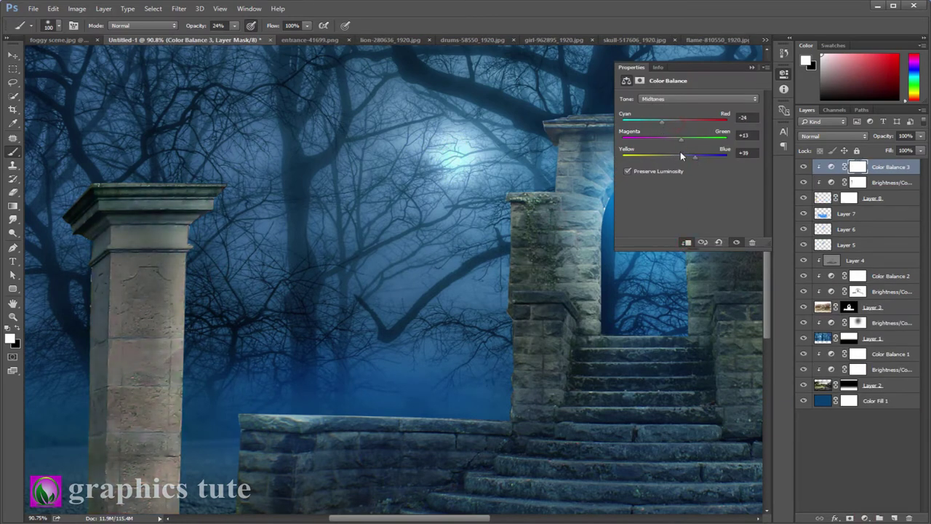
drag(695, 156, 710, 157)
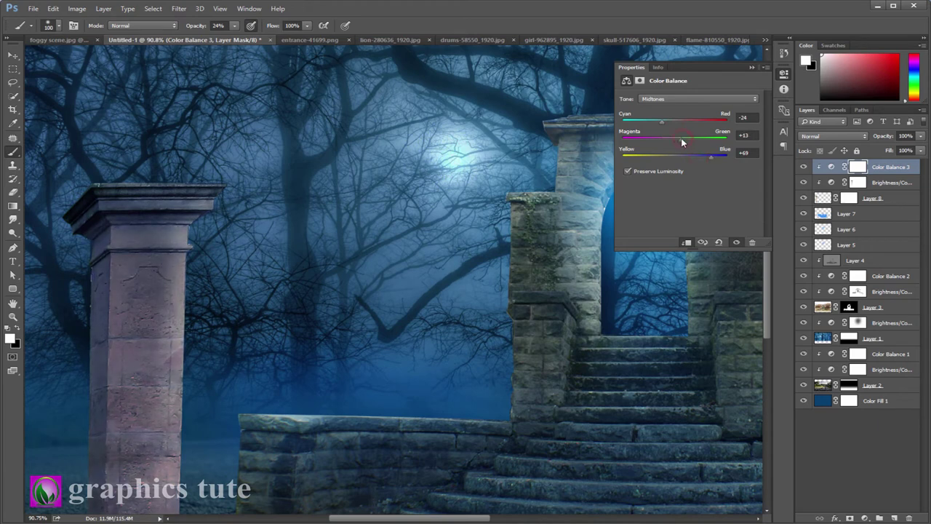
click(752, 68)
Scale the pillar and its adjustment layers slightly smaller with Ctrl+T
key(z)
drag(312, 339, 253, 306)
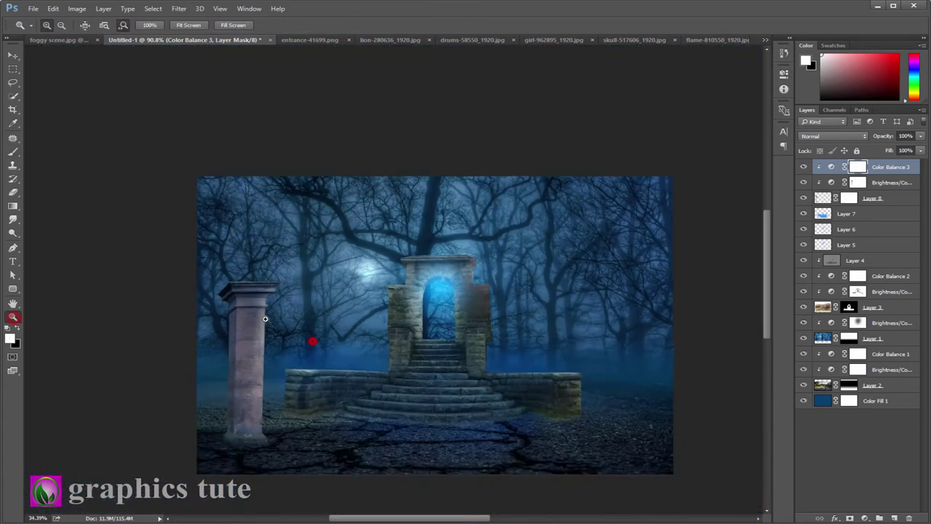
click(879, 203)
shift+click(888, 168)
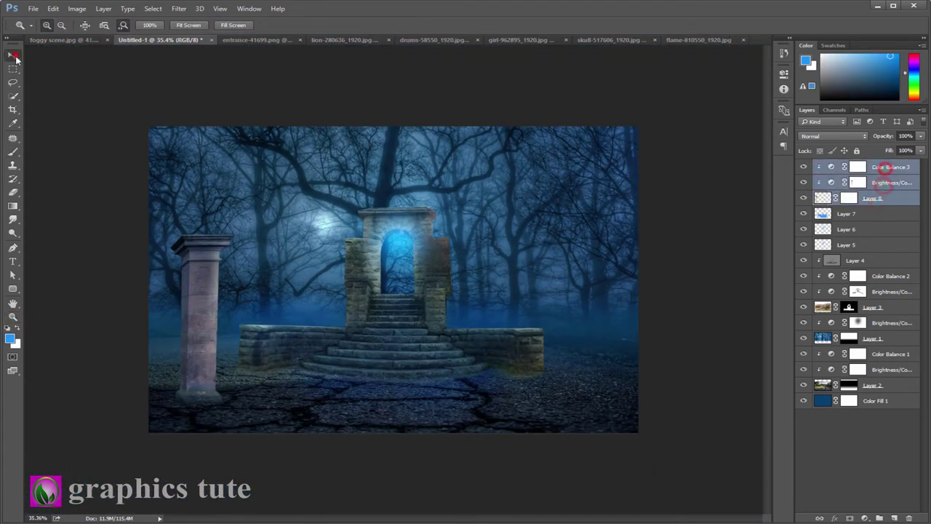
key(ctrl+t)
drag(259, 219, 256, 227)
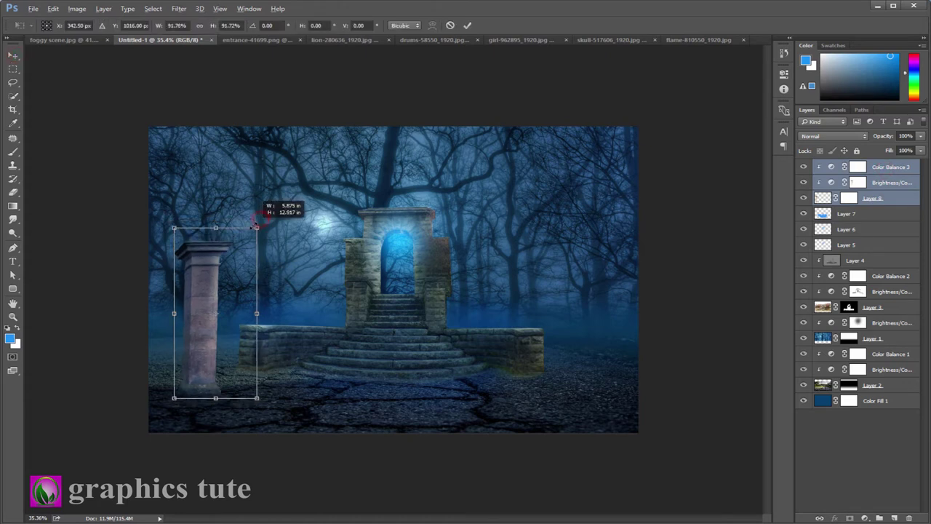
click(467, 26)
drag(314, 365, 304, 368)
Add Layer 9 above the Brightness/Contrast layer and set a black brush at size 600
click(873, 213)
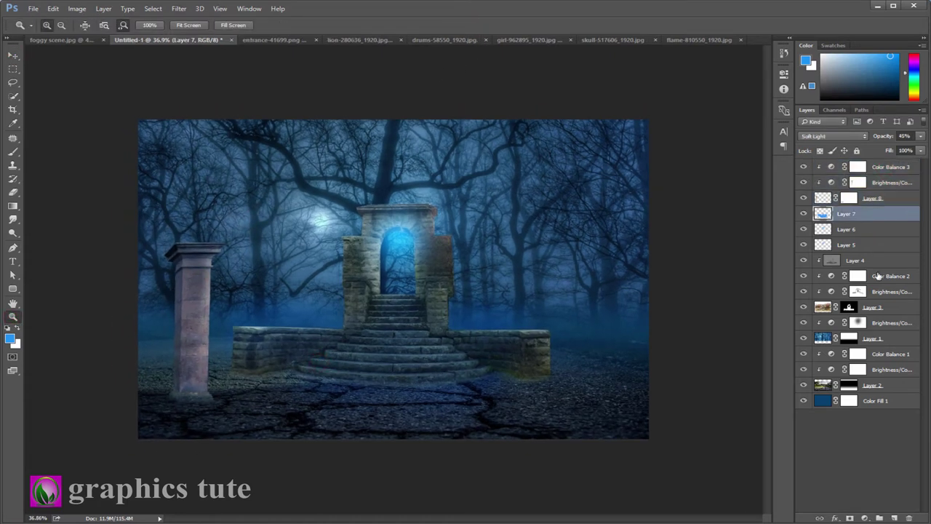
click(859, 321)
click(895, 518)
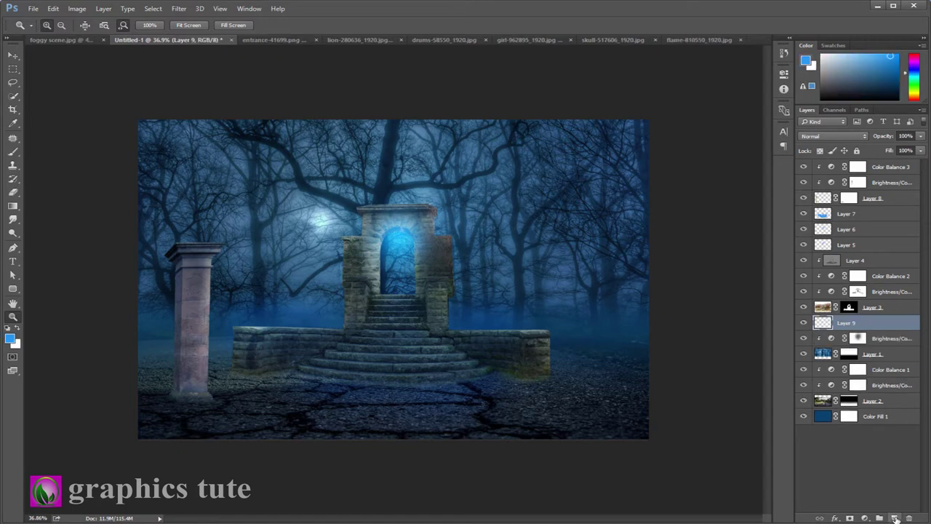
click(12, 153)
click(18, 333)
click(9, 337)
text(000000)
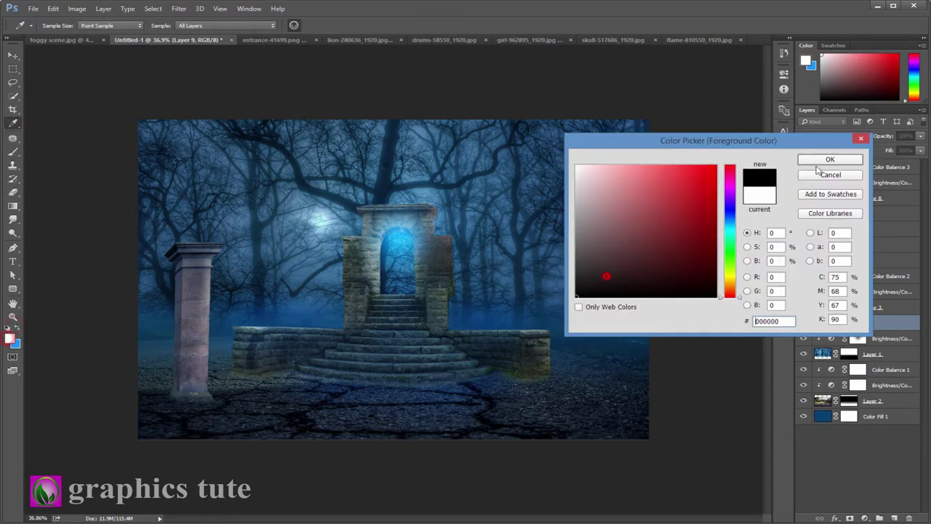
key(Return)
key(bracketright)
key(bracketright)
key(bracketright)
Paint soft black dabs across the ground around the pillar and steps
click(267, 382)
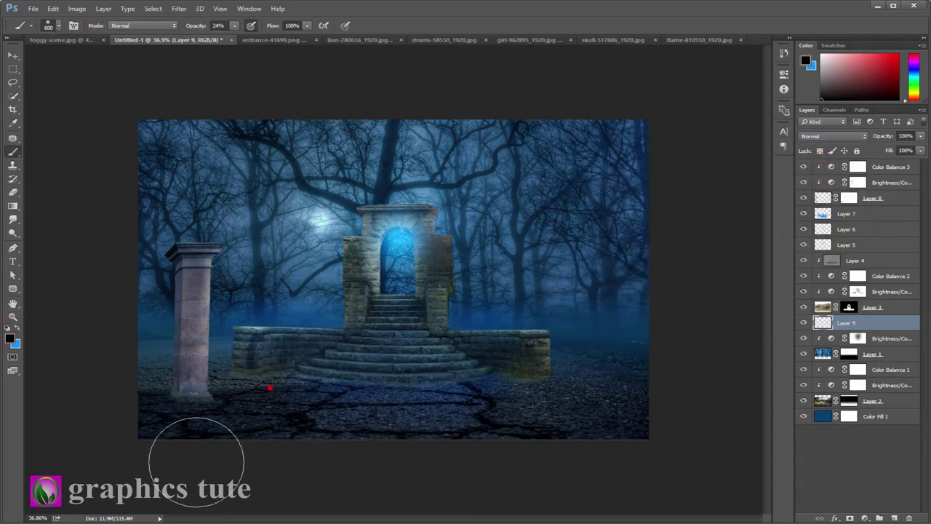
click(337, 380)
click(507, 391)
click(208, 410)
click(430, 410)
click(162, 388)
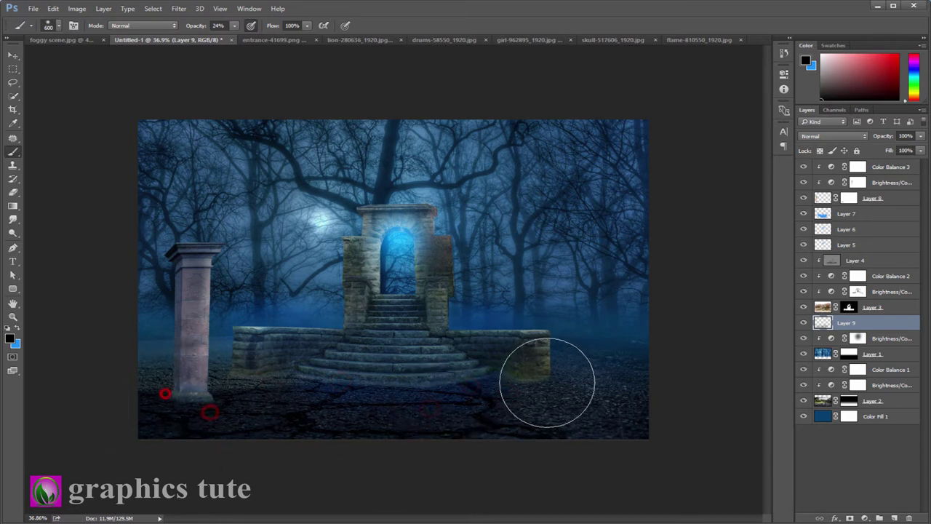
click(532, 395)
click(194, 417)
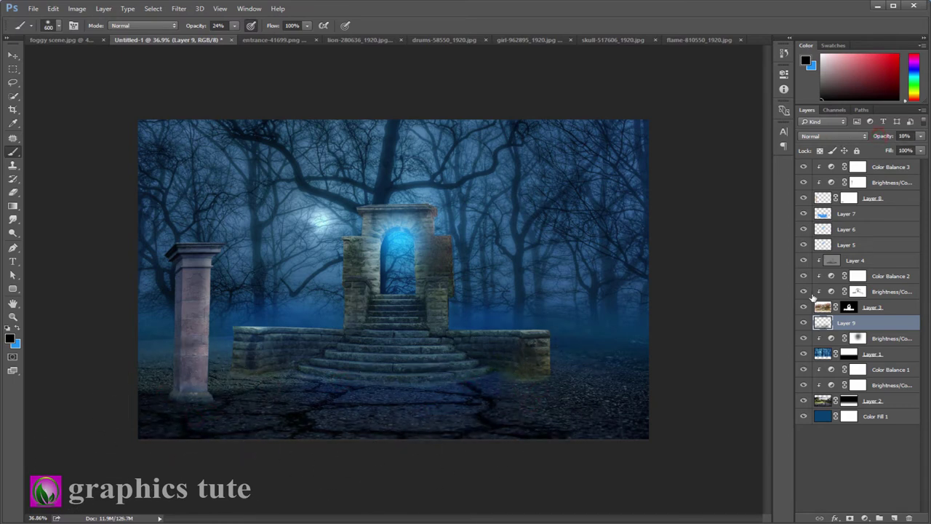
Group Layer 8 with its Brightness/Contrast and Color Balance 3 layers into Group 1
click(893, 167)
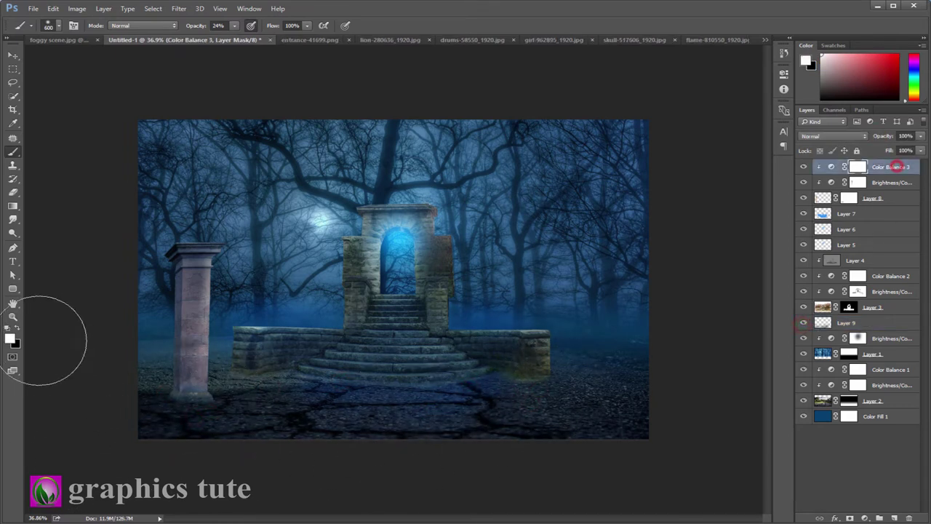
click(12, 317)
drag(284, 308, 306, 308)
click(872, 200)
shift+click(883, 174)
key(ctrl+g)
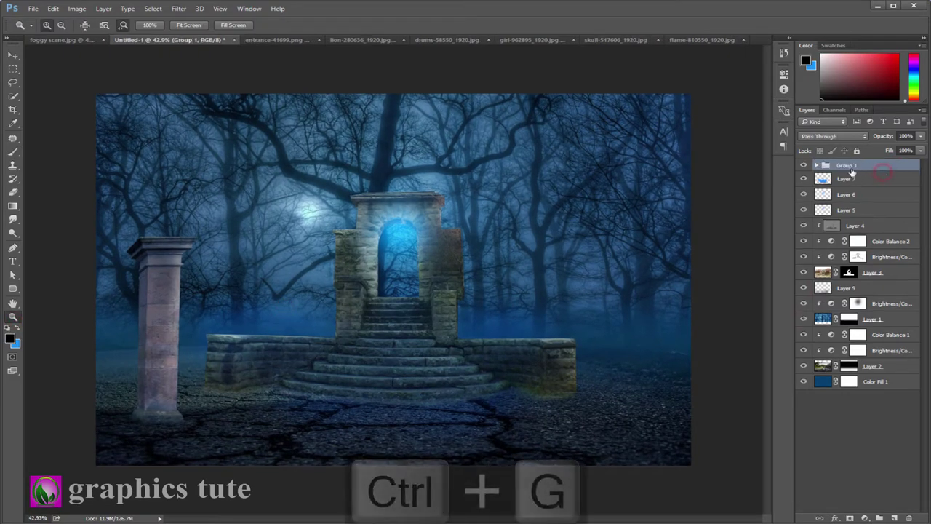
mouse_move(184, 253)
mouse_down()
mouse_move(197, 275)
mouse_move(255, 298)
mouse_up()
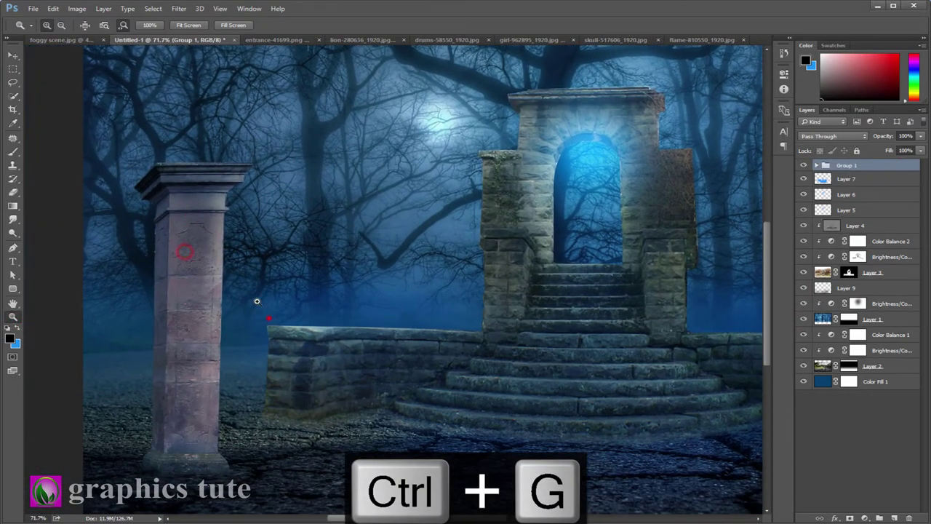
Drag the iron gate from the entrance image into Untitled-1 and shrink it
click(259, 39)
key(v)
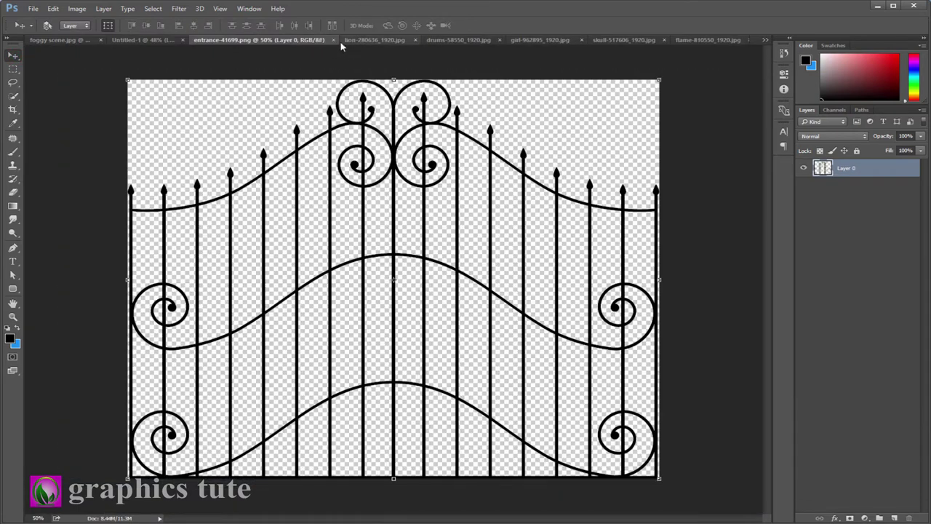
drag(266, 177, 553, 315)
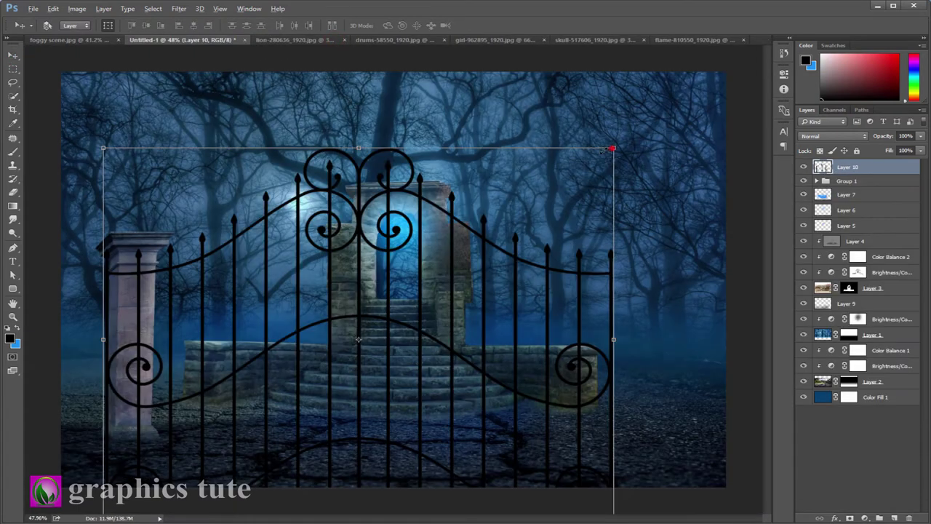
drag(613, 147, 491, 234)
click(466, 25)
Move the gate layer into Group 1, then reposition it and scale it to about 80%
drag(846, 168, 818, 178)
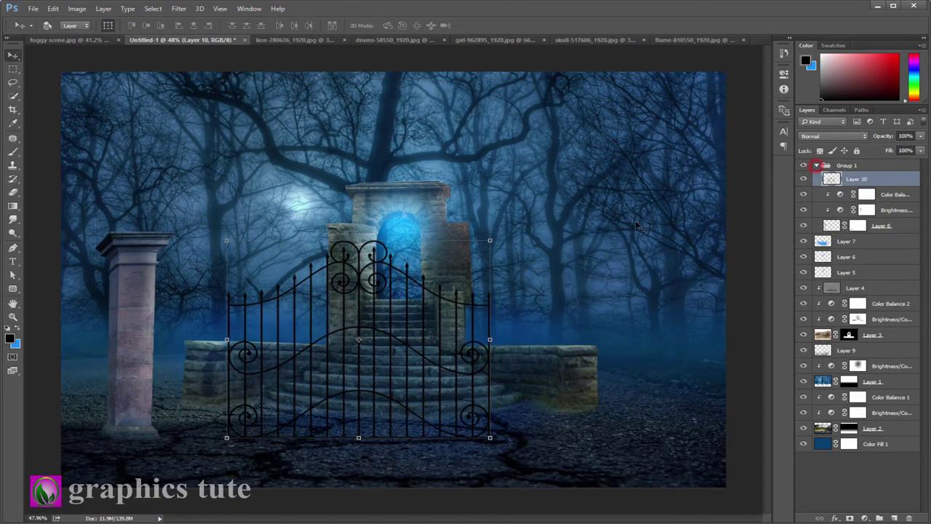
drag(486, 358, 404, 342)
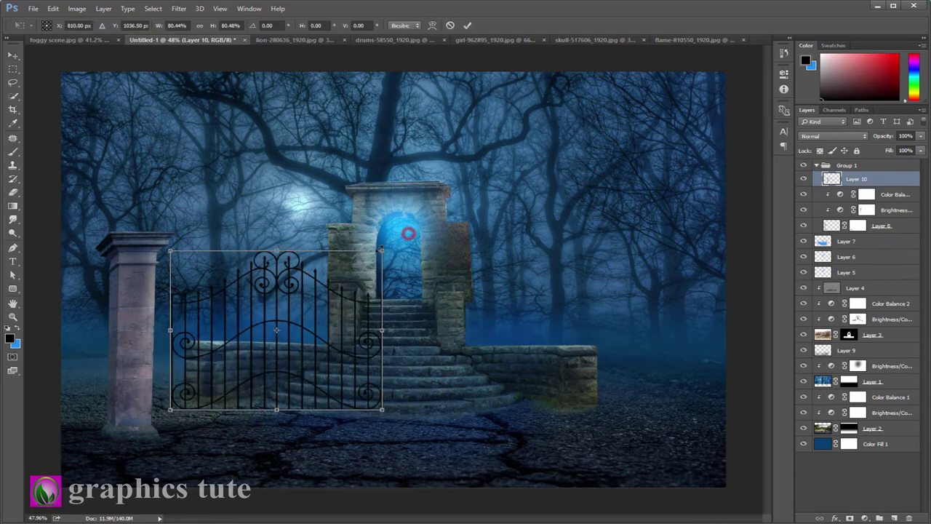
drag(409, 235, 355, 271)
drag(291, 342, 291, 328)
click(465, 25)
Put the gate below Layer 8 and perspective-skew it against the left pillar as a half-open leaf
drag(877, 179, 866, 225)
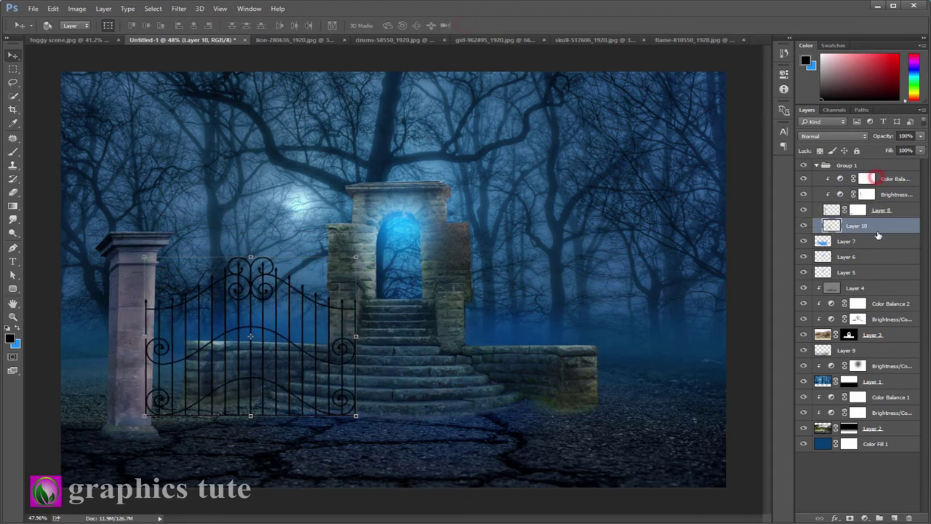
drag(306, 305, 297, 314)
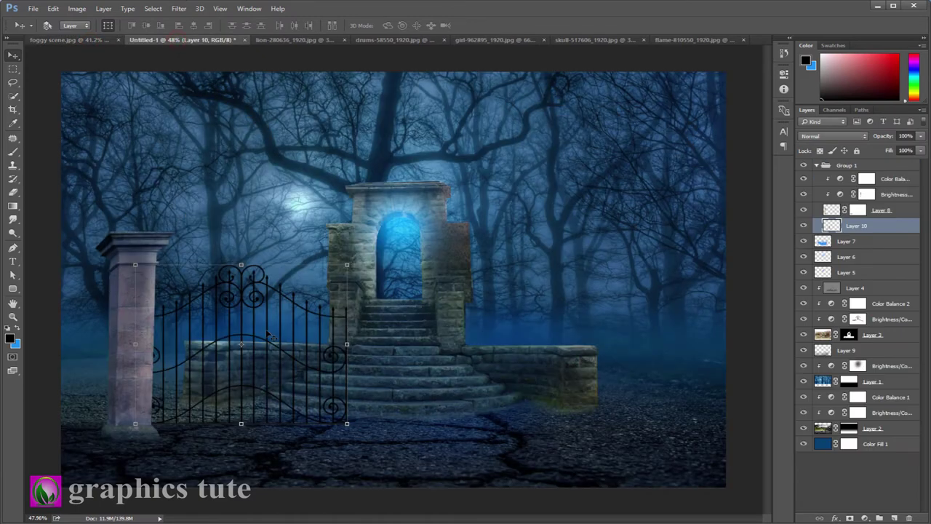
drag(269, 335, 241, 335)
mouse_move(319, 264)
mouse_down()
mouse_move(270, 246)
mouse_move(294, 247)
mouse_up()
drag(319, 425, 299, 416)
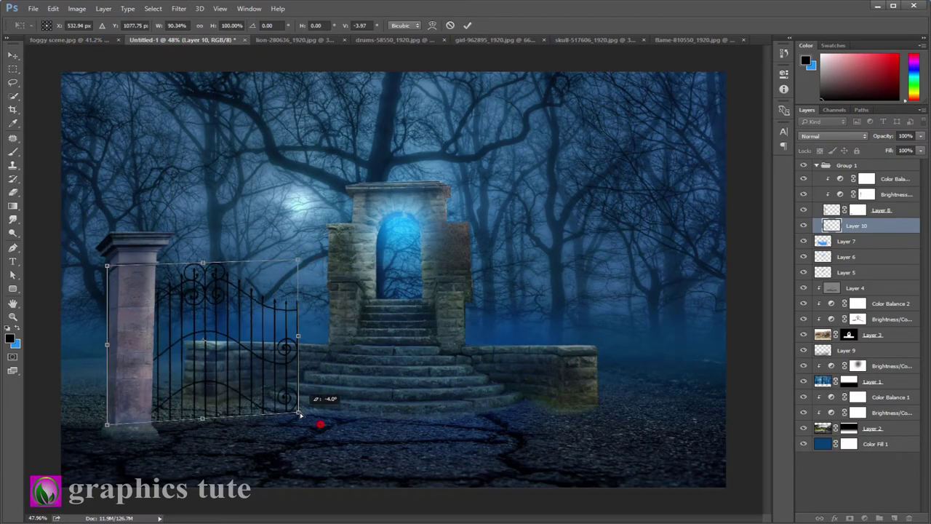
drag(299, 262, 287, 261)
drag(299, 416, 287, 425)
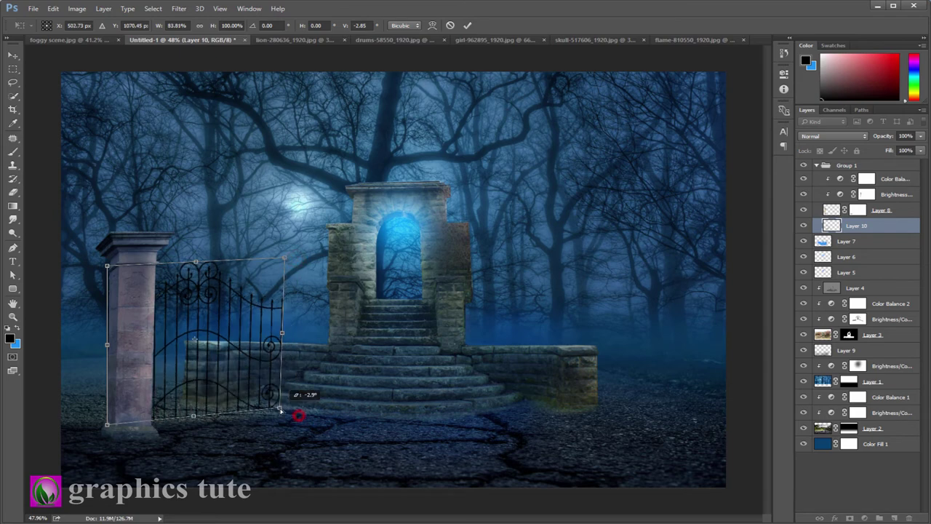
click(467, 26)
Nudge the gate slightly right and down to finalise its placement
scroll(361, 393, up, 5)
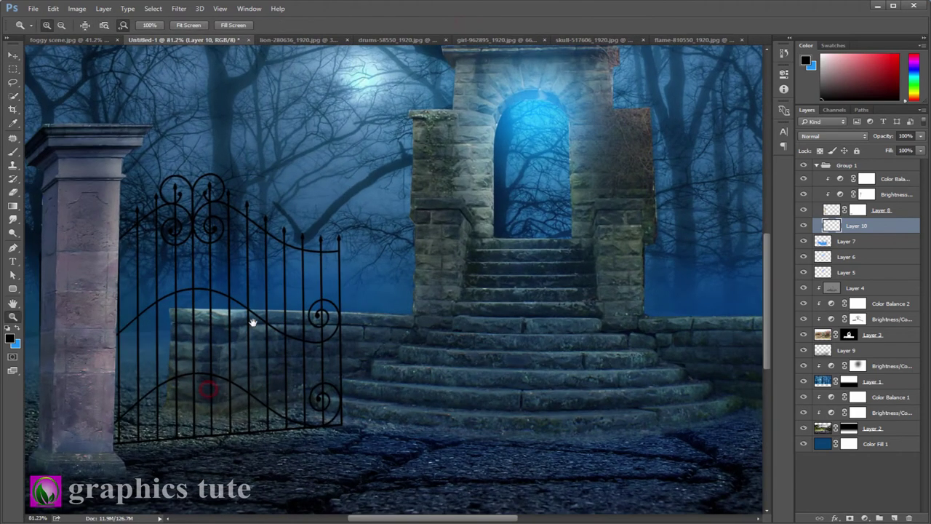
drag(360, 392, 368, 399)
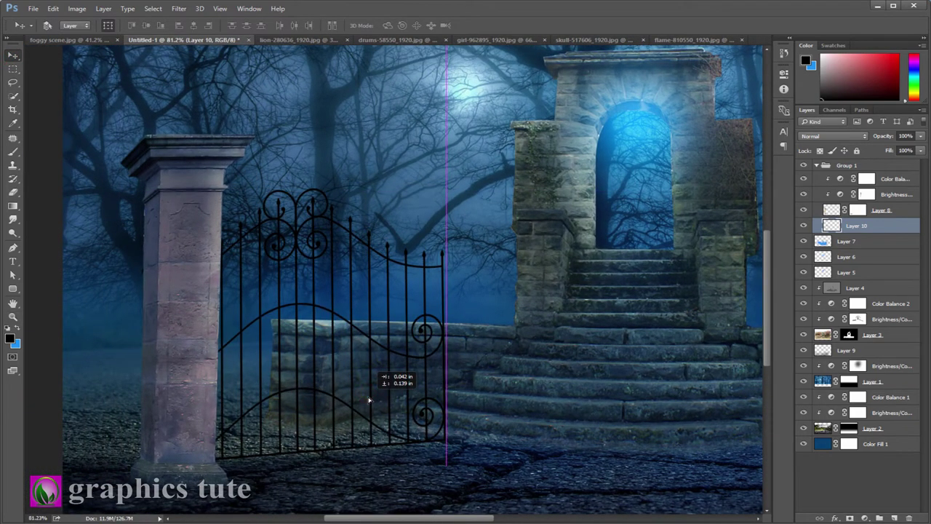
key(ctrl+t)
click(467, 26)
click(12, 192)
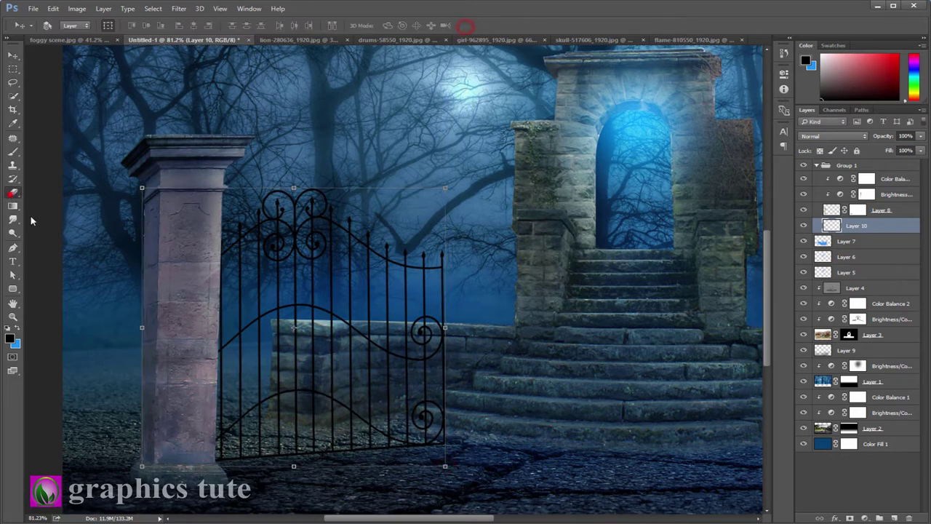
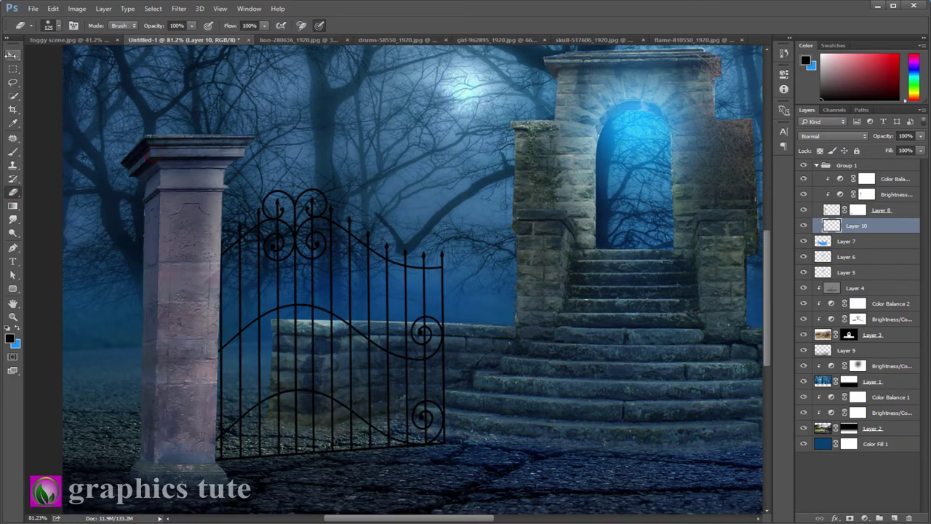
Free Transform the gate, skewing its corners so it fits against the pillar and ground
click(11, 54)
key(ctrl+t)
drag(393, 424, 396, 426)
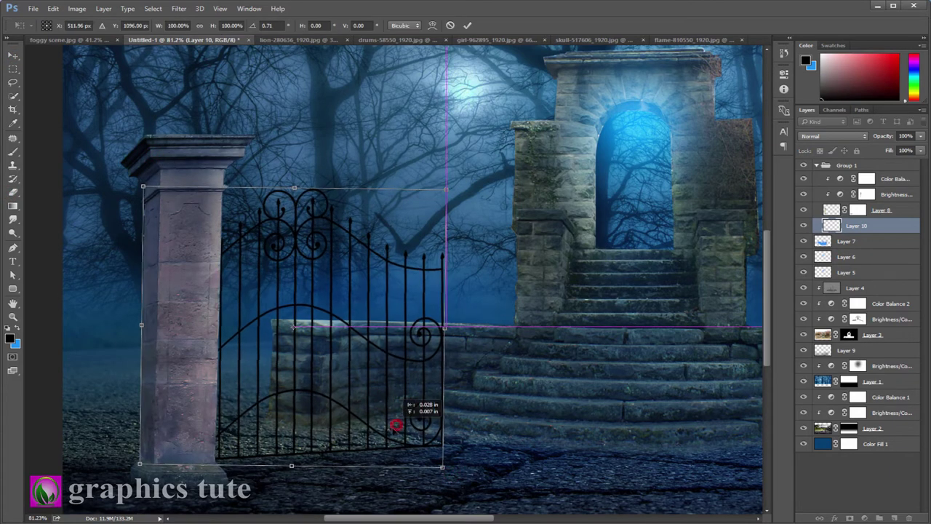
drag(446, 461, 446, 453)
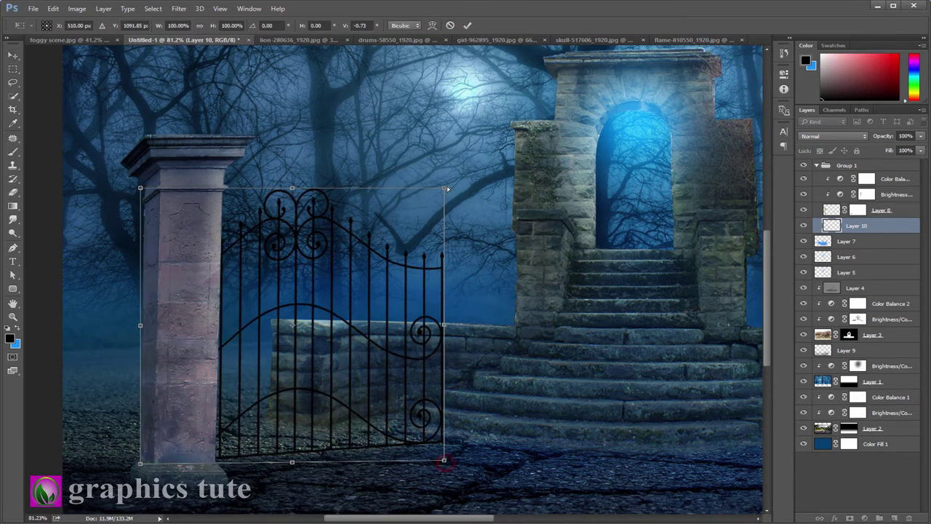
drag(446, 190, 444, 185)
drag(140, 463, 139, 463)
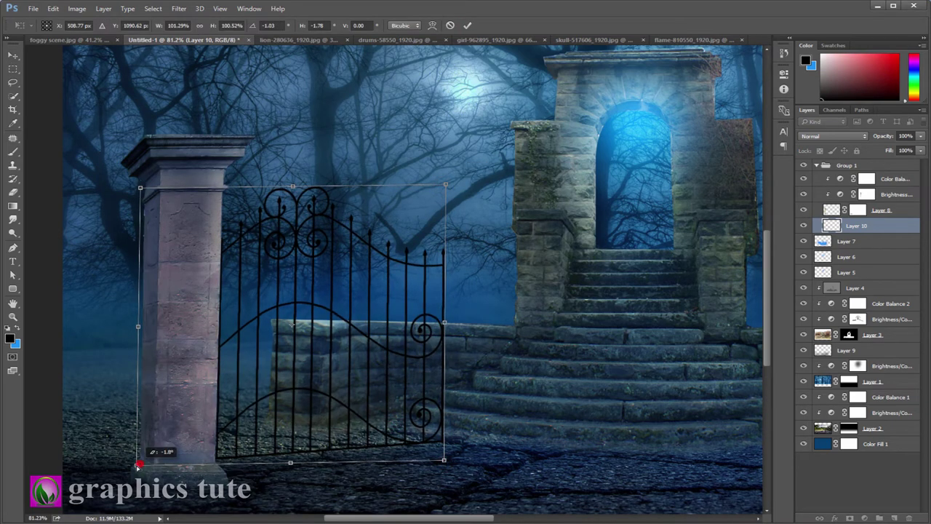
click(467, 26)
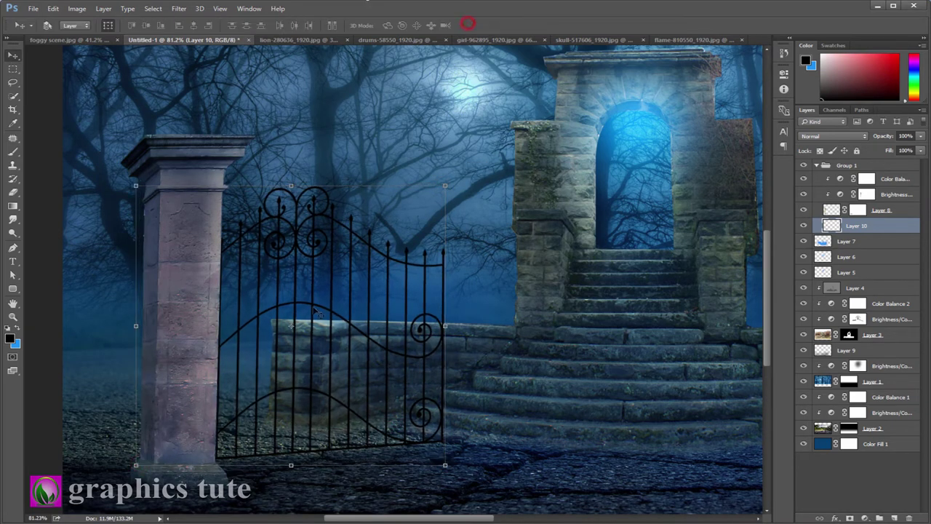
Add a new layer above Layer 7 and brush a dark shadow under the gate's bottom edge
click(804, 227)
click(803, 226)
click(859, 241)
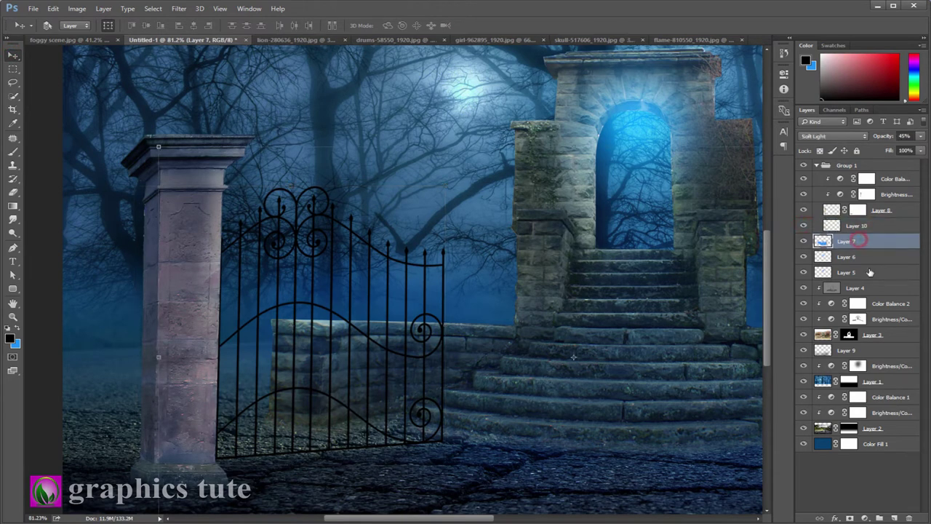
click(895, 518)
key(b)
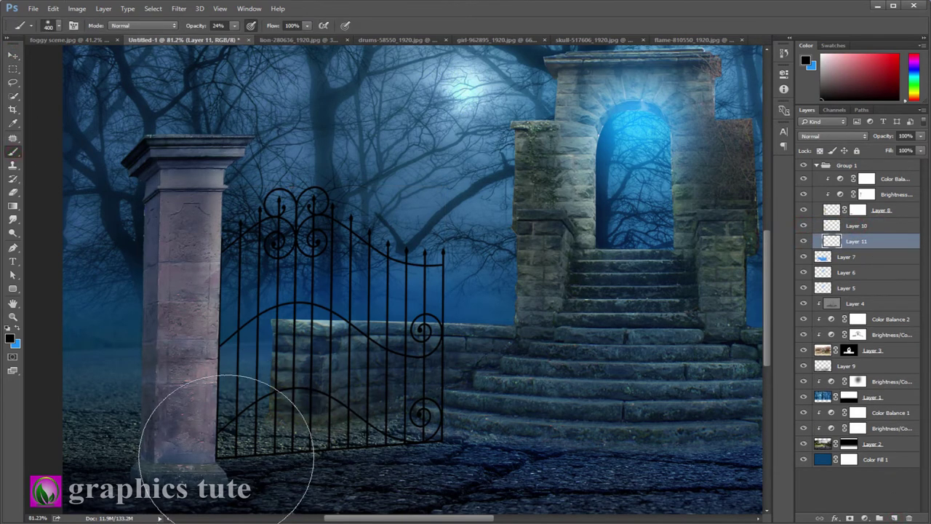
drag(260, 457, 394, 445)
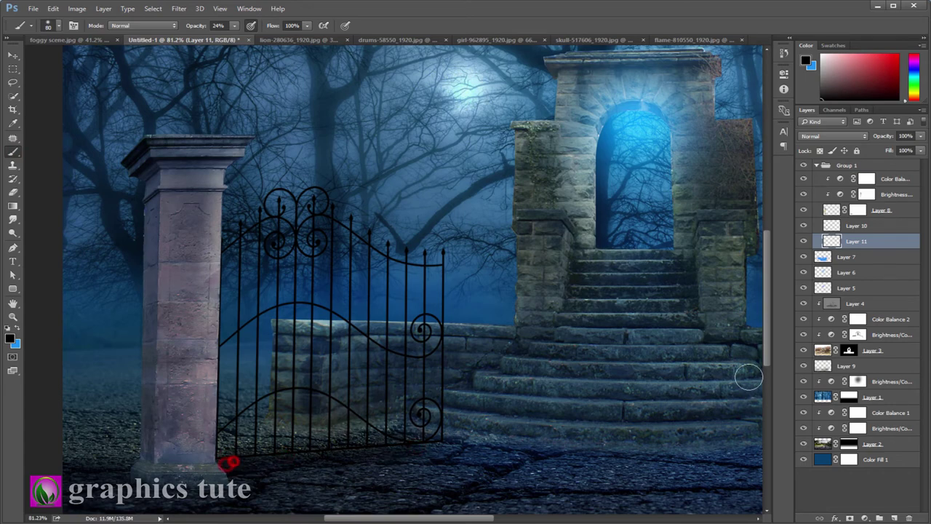
key(z)
drag(451, 369, 779, 304)
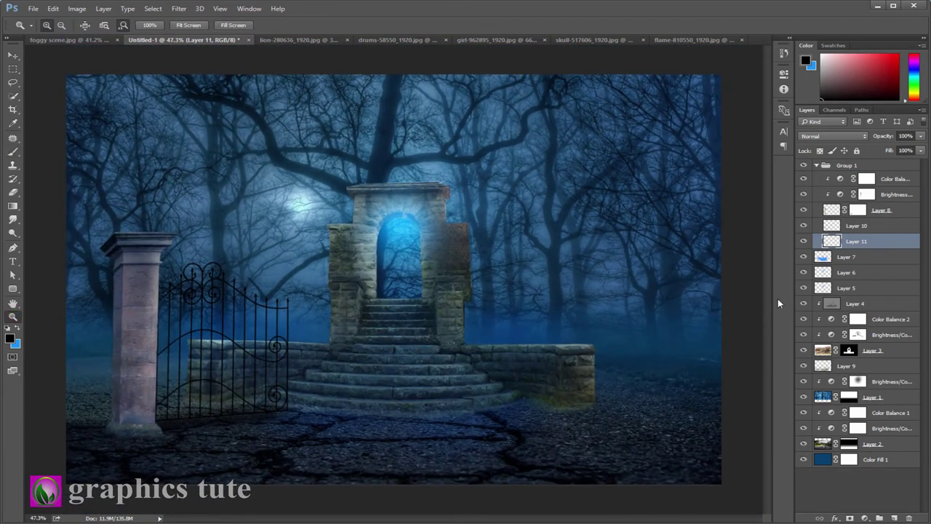
Browse the open source images and bring up the skull photo
click(816, 178)
click(310, 40)
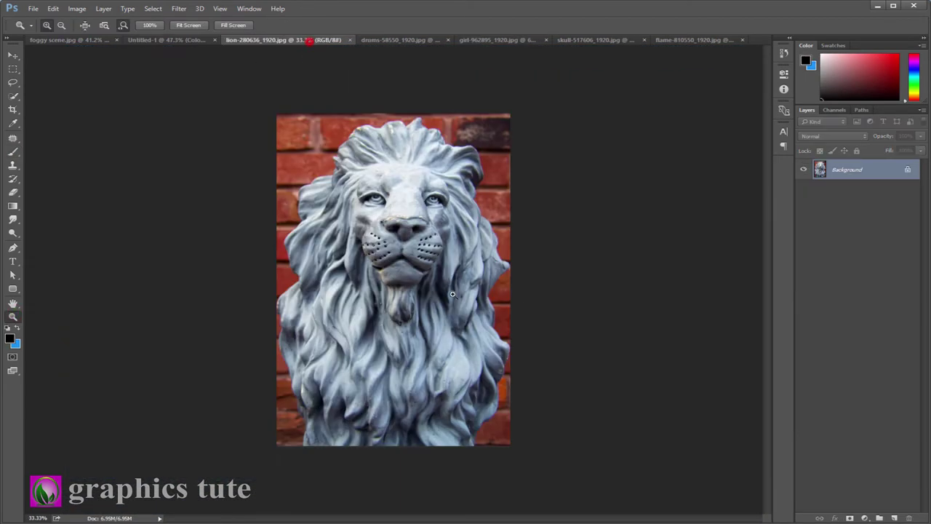
click(388, 40)
click(471, 40)
click(581, 40)
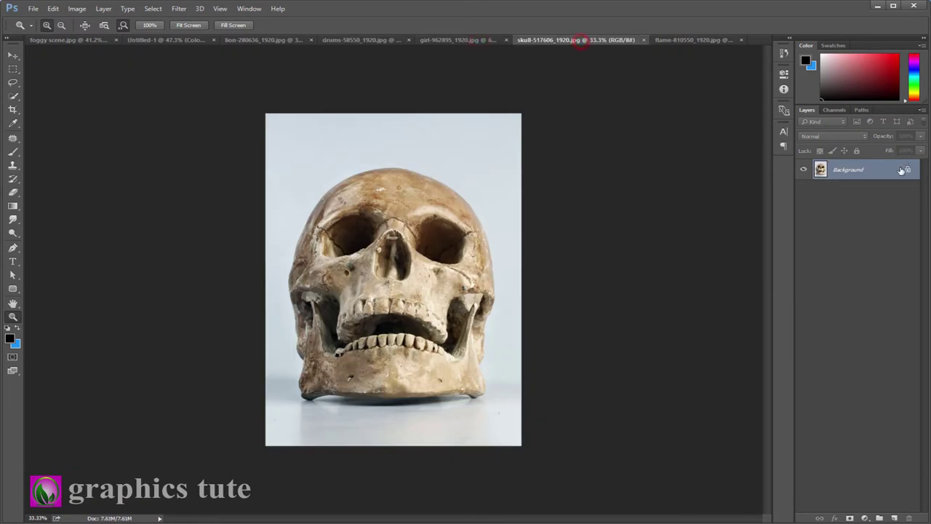
Unlock the skull's background, Quick Select the skull and add a layer mask hiding the background
click(907, 170)
key(ctrl+0)
key(w)
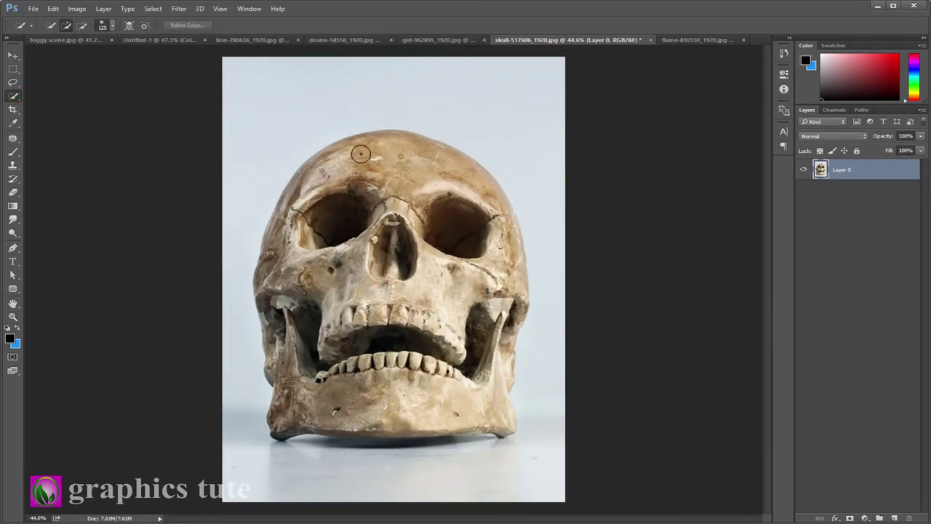
mouse_move(361, 154)
mouse_down()
mouse_move(329, 434)
mouse_move(468, 449)
mouse_up()
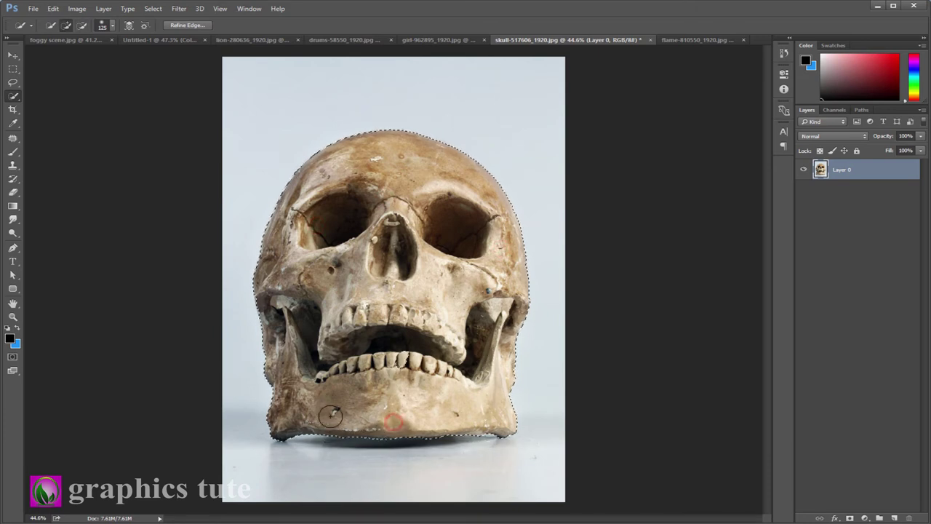
click(849, 518)
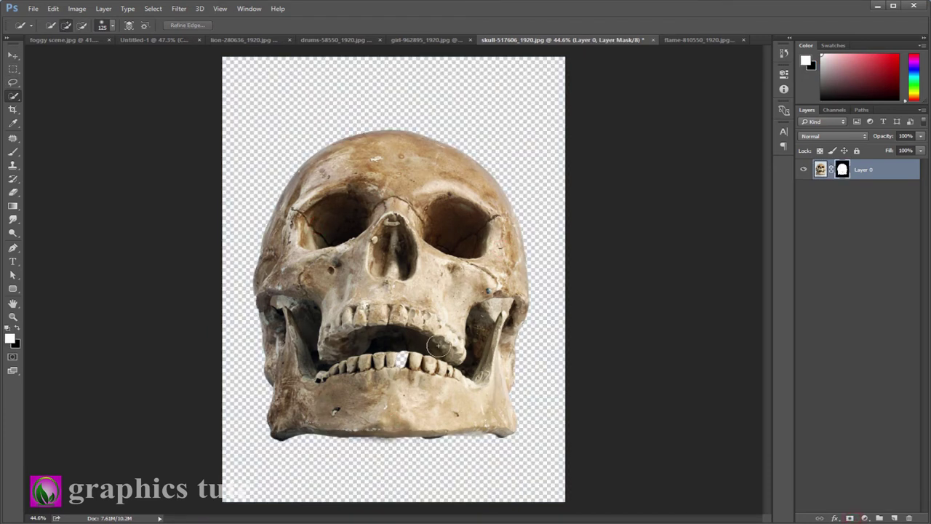
click(12, 153)
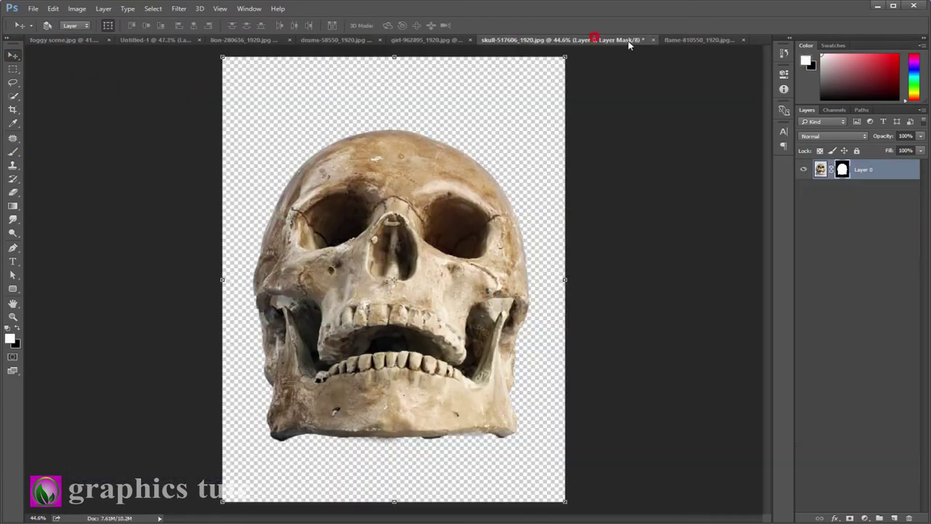
Close the skull photo without saving, then scale the skull to about 13% atop the left pillar
click(653, 39)
click(472, 207)
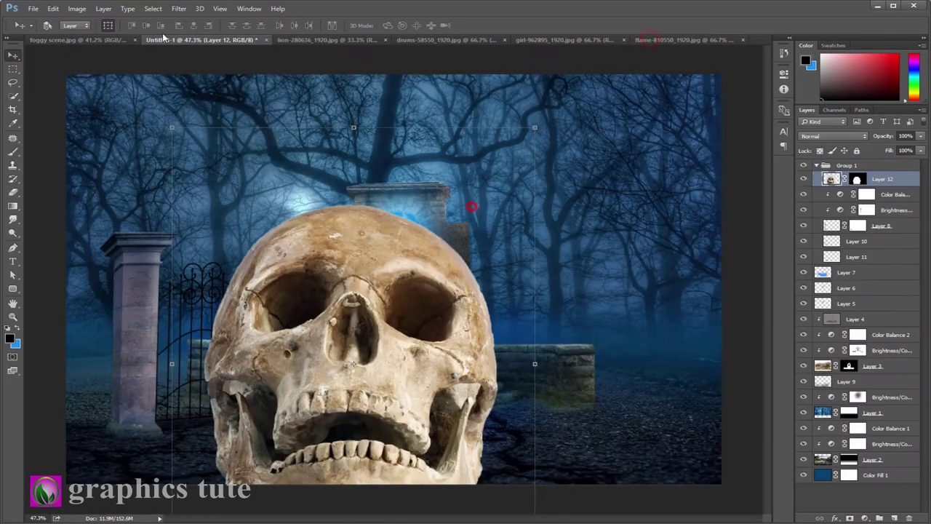
drag(535, 129, 397, 333)
drag(357, 364, 144, 213)
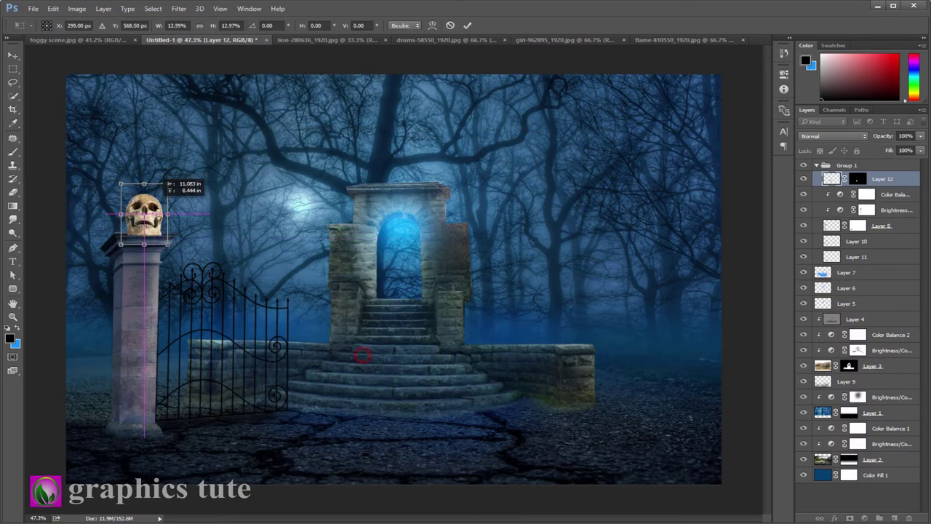
click(468, 25)
Nudge the skull down onto the pillar top and lower its layer opacity to see through it
key(z)
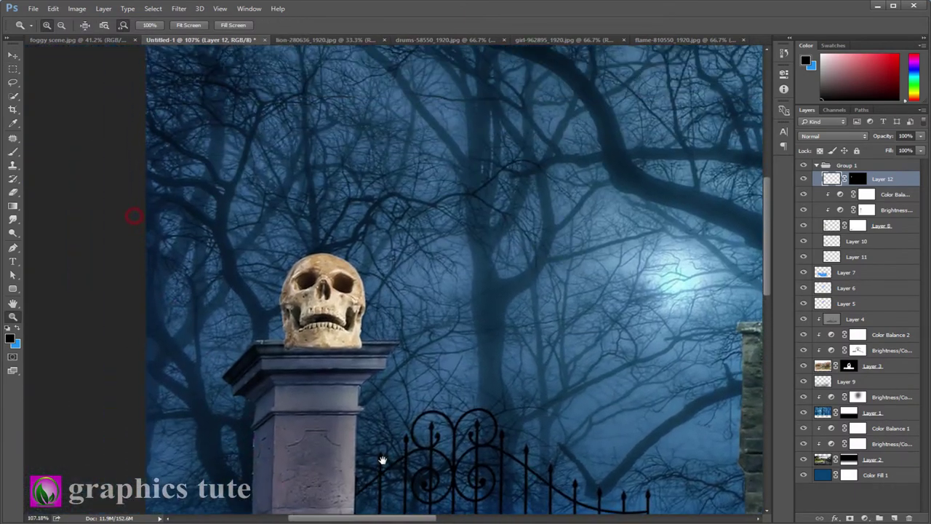
drag(291, 270, 399, 411)
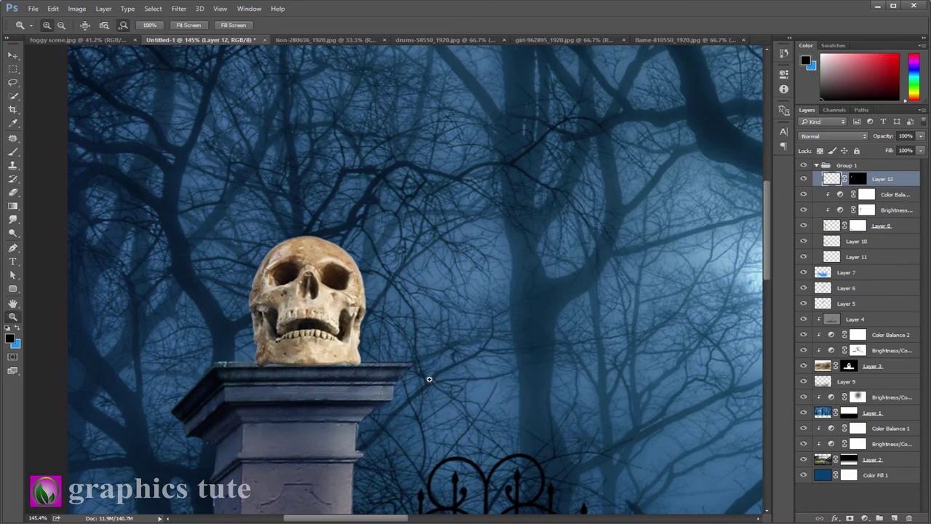
mouse_move(429, 378)
mouse_down()
mouse_move(348, 313)
mouse_move(553, 380)
mouse_up()
key(ctrl+t)
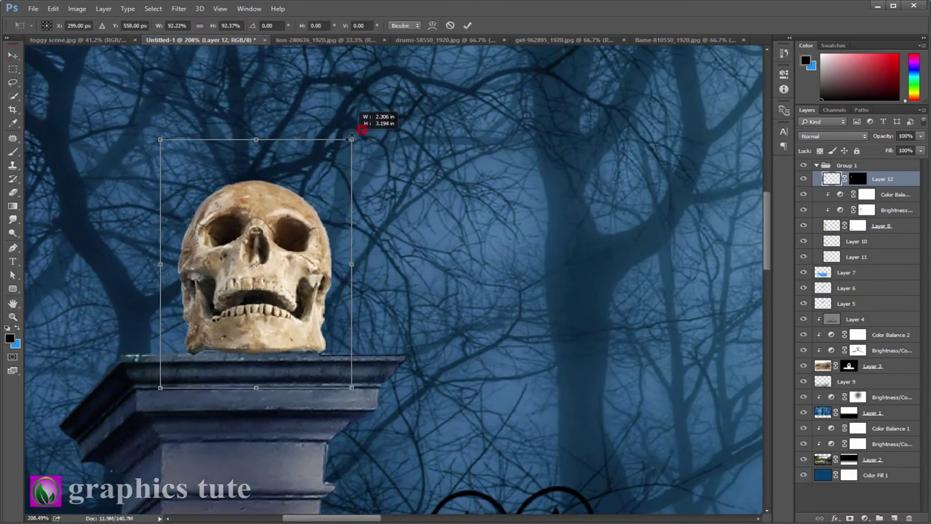
drag(263, 276, 252, 286)
click(467, 26)
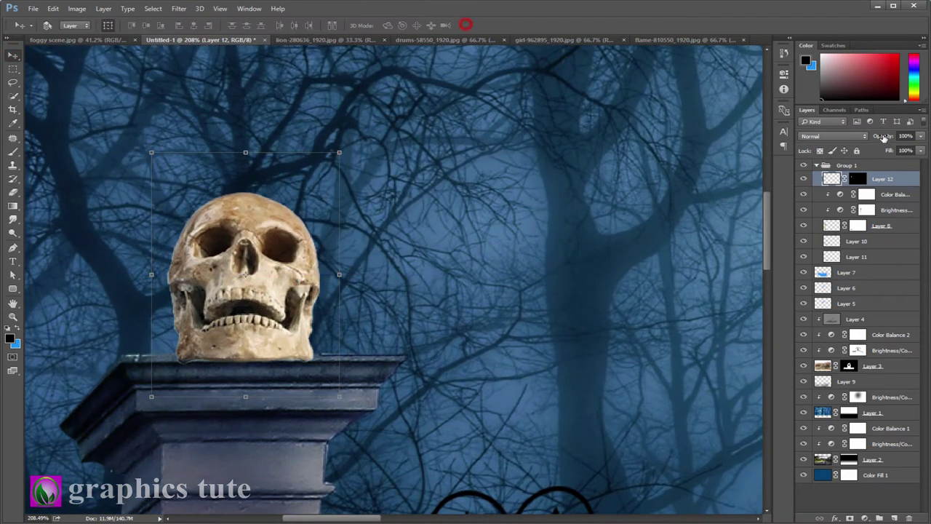
key(4)
key(9)
Try freehand and magnetic lasso selections at the skull's base, then undo them
click(15, 83)
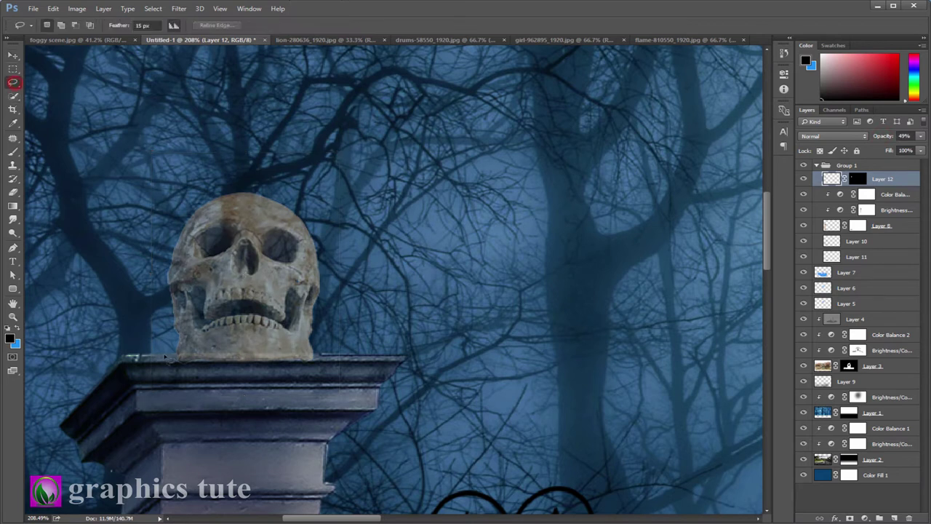
drag(203, 364, 156, 358)
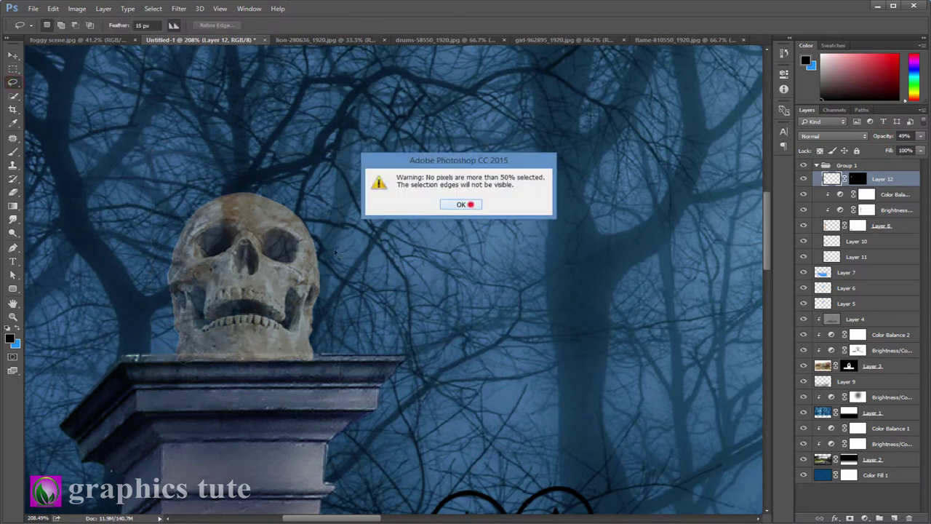
click(468, 205)
right_click(12, 82)
click(46, 97)
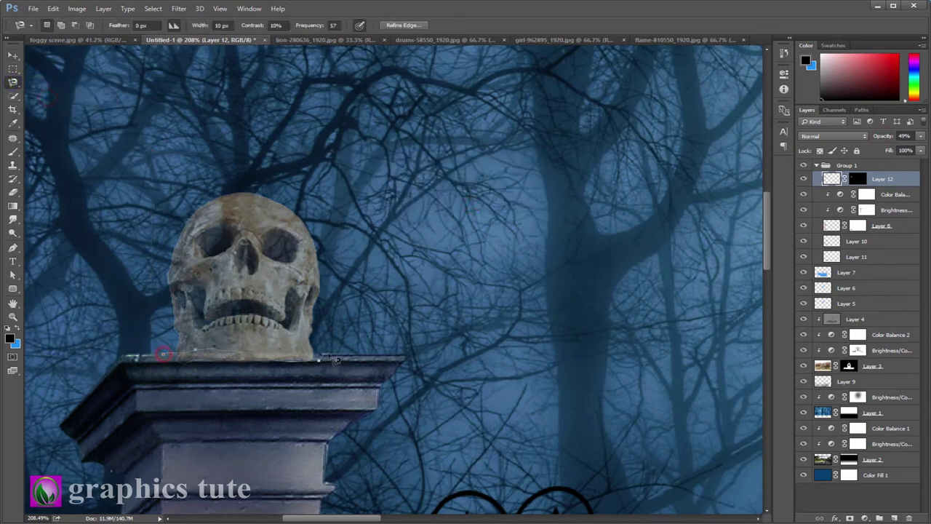
key(ctrl+z)
key(ctrl+alt+z)
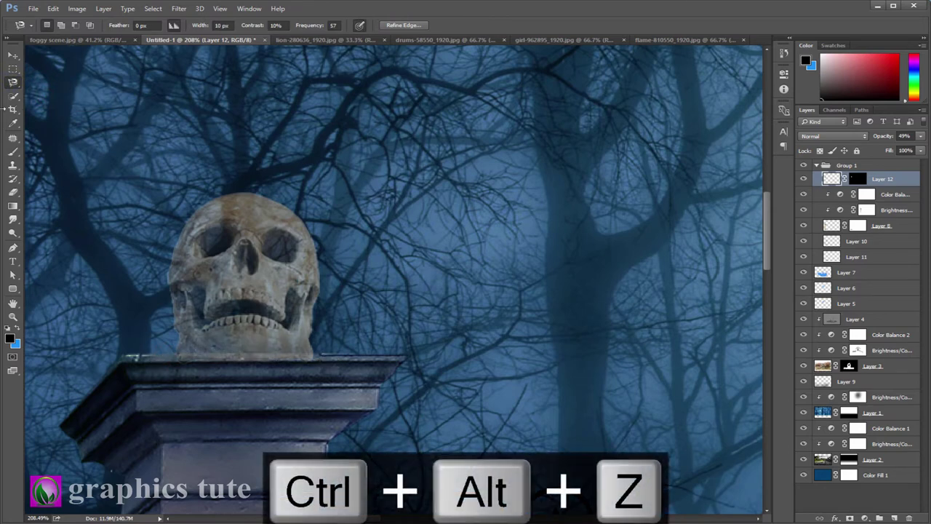
On the skull's mask, polygonal-select along the pillar top and paint black at 100% to hide the base
click(858, 179)
right_click(12, 82)
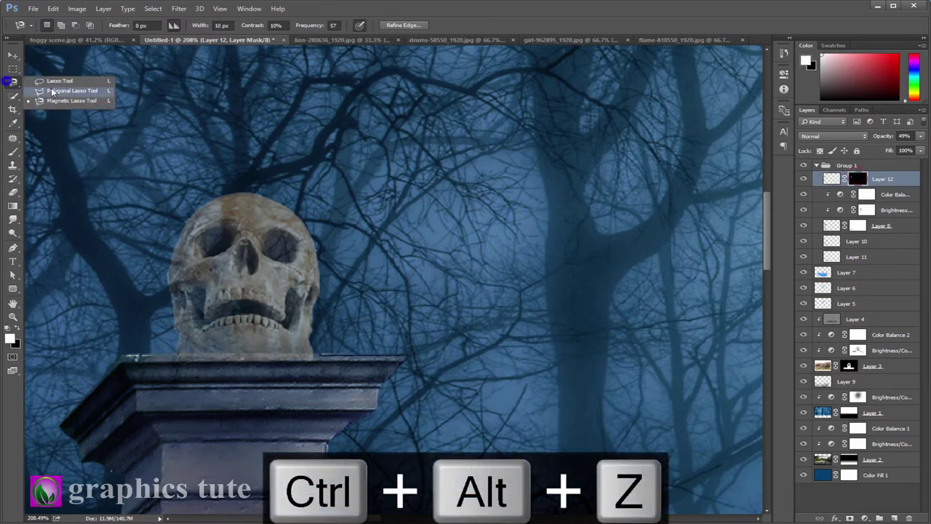
click(46, 90)
click(320, 363)
click(166, 362)
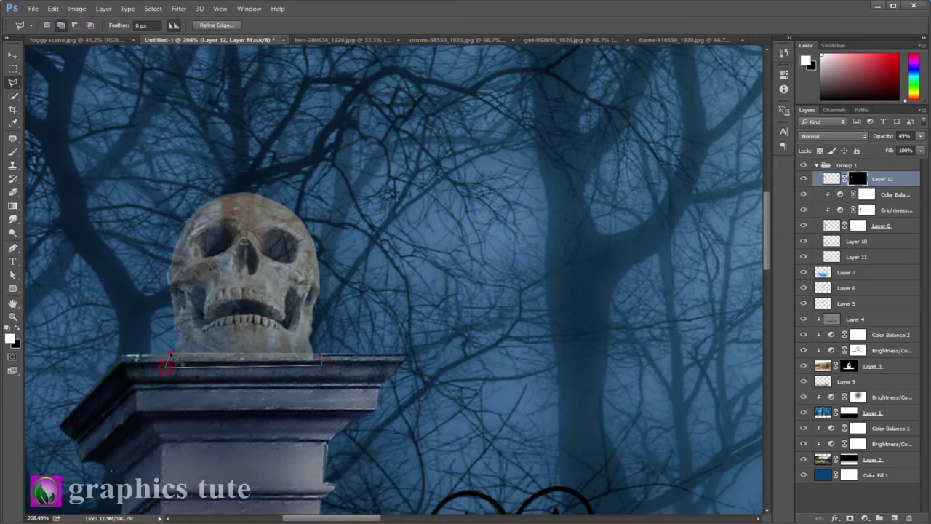
click(13, 151)
key(x)
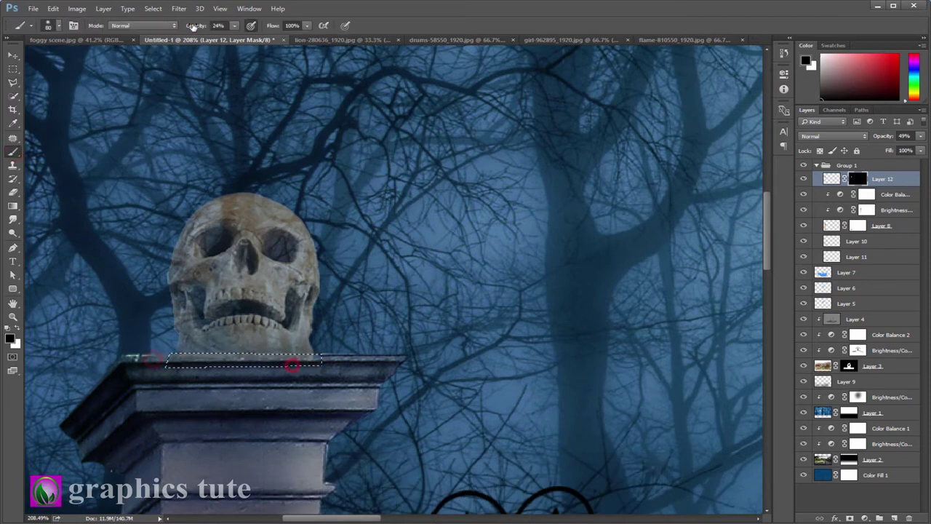
key(0)
key(ctrl+d)
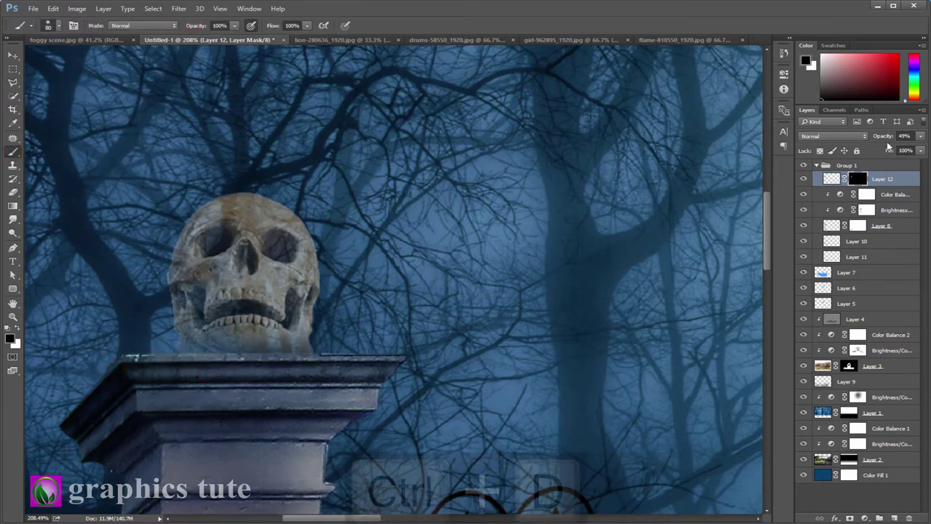
Restore the skull to full opacity, shift it slightly left, and set the brush to size 8
key(v)
key(0)
drag(240, 265, 234, 273)
key(b)
click(58, 25)
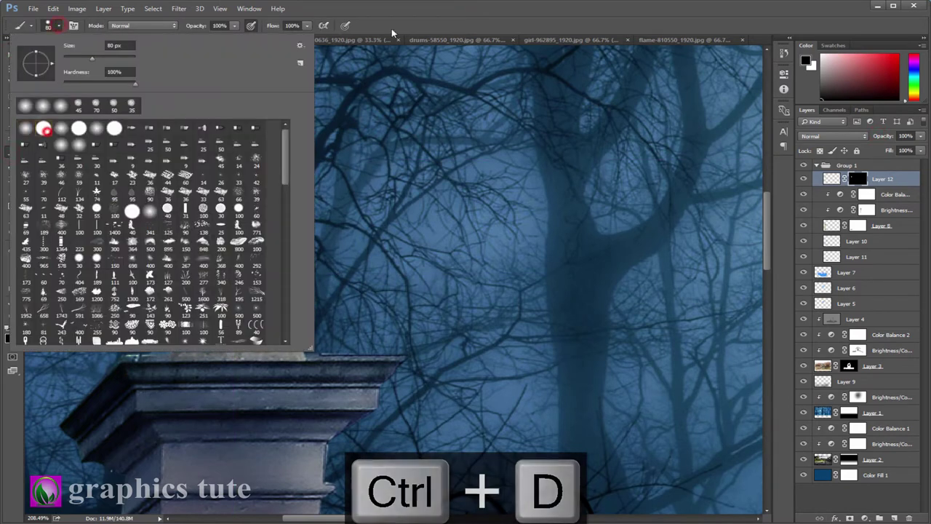
key(Return)
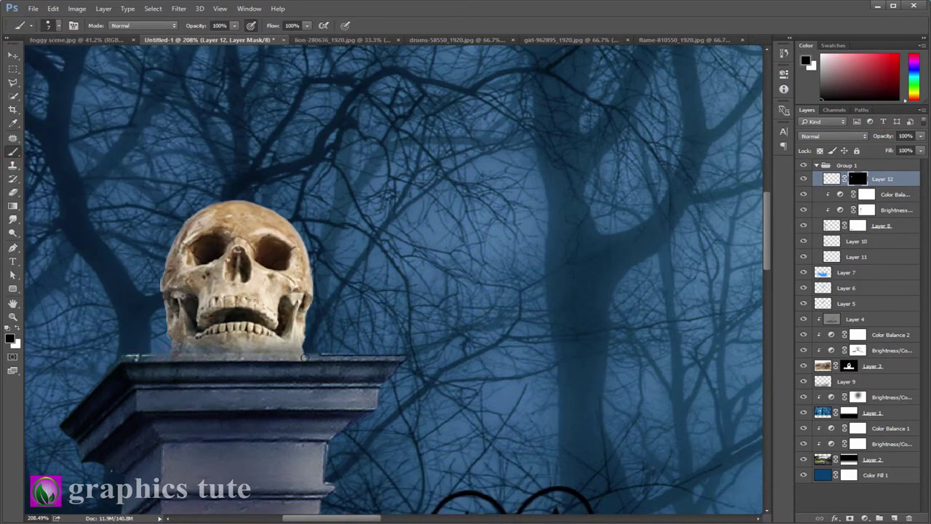
click(865, 518)
Add a Brightness/Contrast adjustment with lowered brightness to darken the skull
click(871, 329)
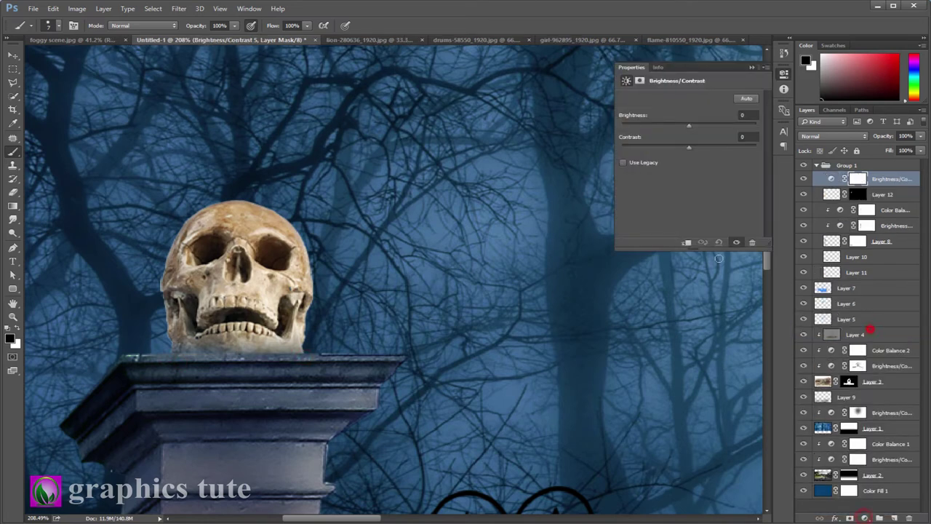
drag(689, 129, 635, 129)
click(752, 67)
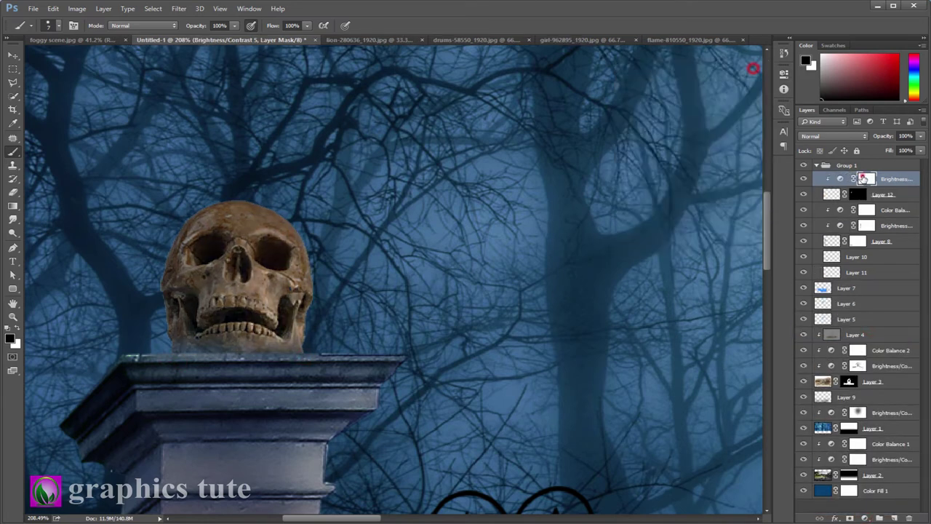
Paint the adjustment mask with a size-70 brush to lighten the skull's right side
click(56, 26)
click(402, 27)
key(bracketright)
key(bracketright)
key(bracketright)
click(254, 193)
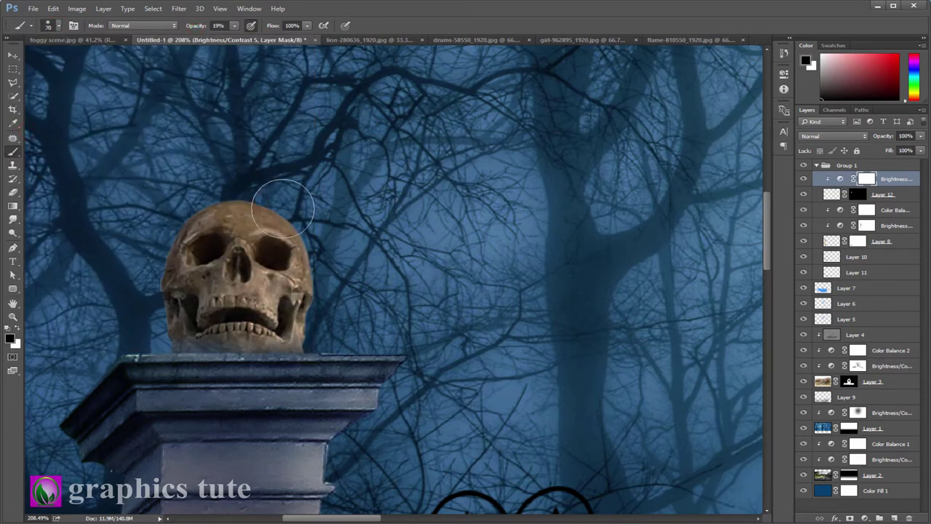
mouse_move(219, 187)
mouse_down()
mouse_move(318, 322)
mouse_move(233, 198)
mouse_up()
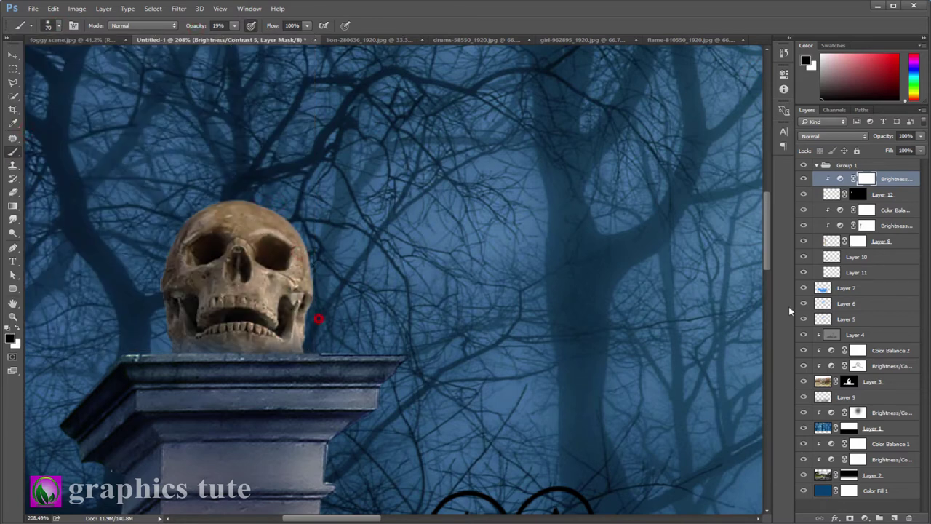
click(803, 178)
click(803, 178)
click(804, 179)
click(804, 178)
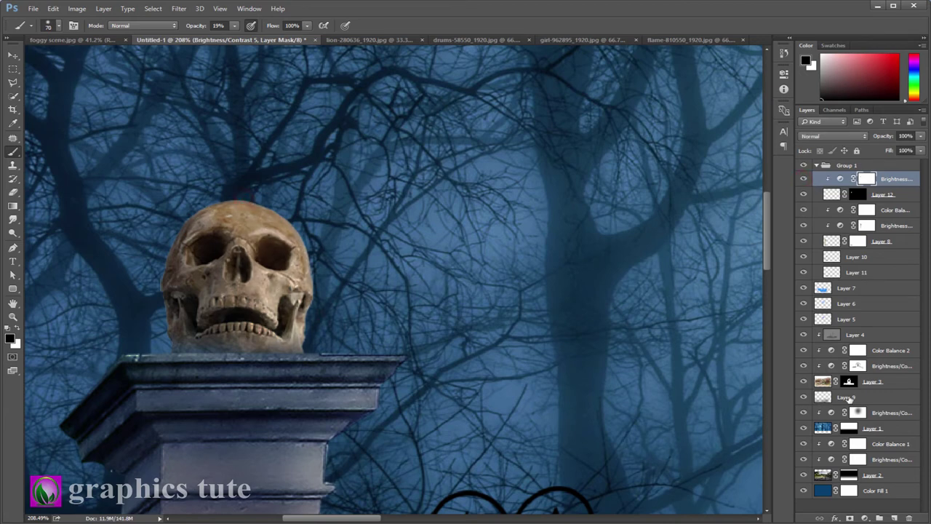
Add a new layer clipped to the skull and paint orange over the skull's top
click(894, 518)
right_click(859, 179)
click(735, 240)
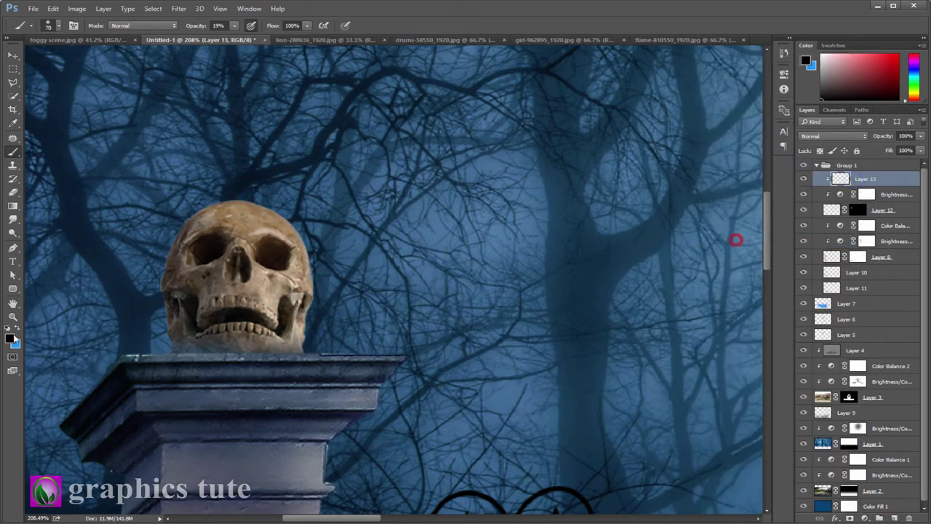
click(10, 336)
drag(730, 294, 730, 283)
click(703, 199)
key(Return)
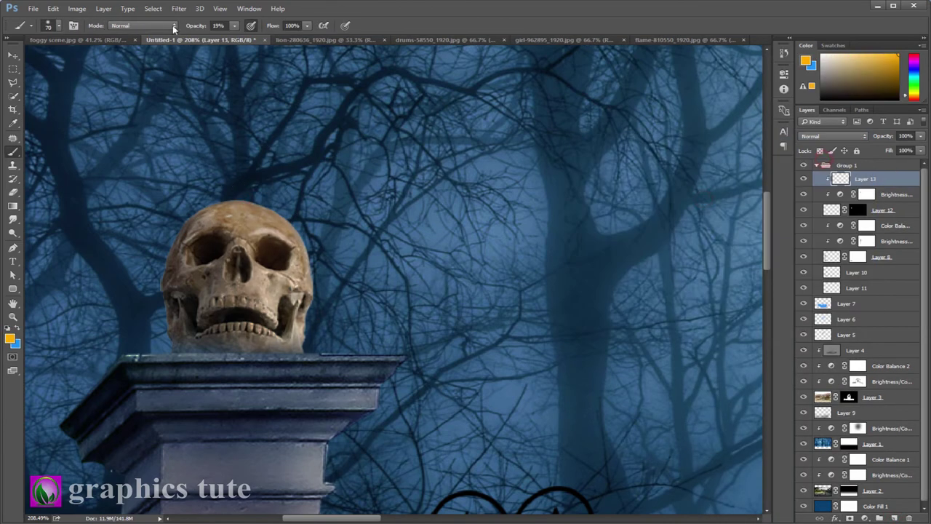
key(0)
drag(235, 206, 241, 206)
Set the orange layer to Soft Light and brush more redder orange onto the skull
click(823, 138)
click(822, 240)
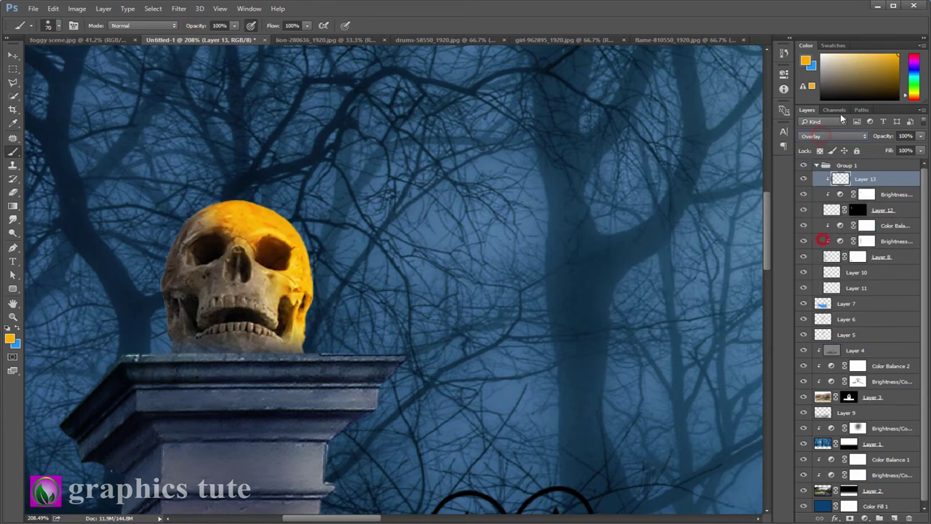
click(830, 136)
click(812, 243)
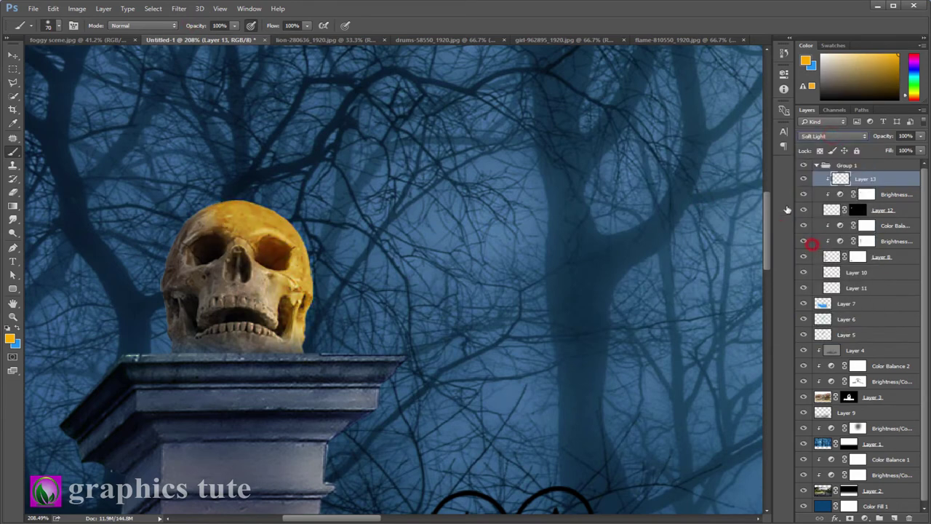
click(13, 339)
drag(735, 291, 735, 285)
click(825, 156)
drag(243, 202, 267, 273)
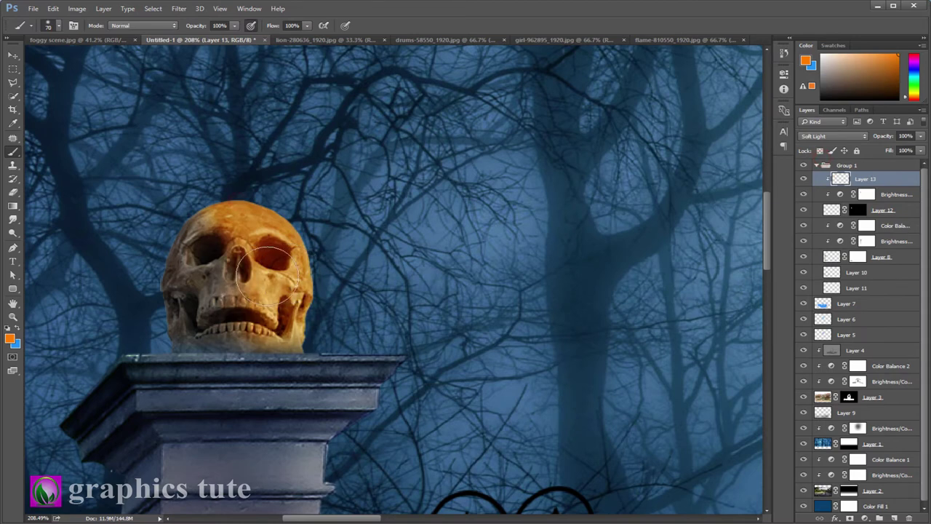
click(12, 317)
drag(306, 241, 254, 238)
click(676, 39)
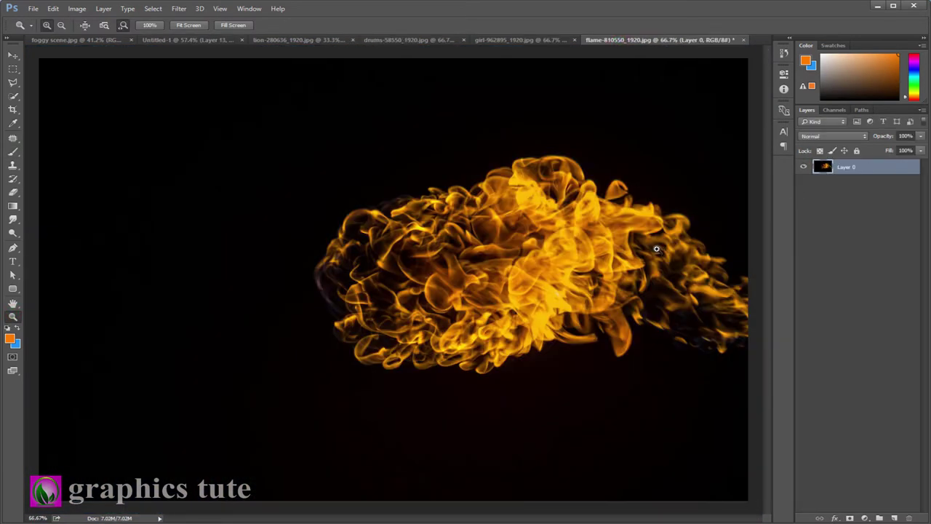
Drag the flame into the composite, close the flame photo unsaved, and shrink the flame by the skull
click(12, 57)
drag(472, 235, 426, 281)
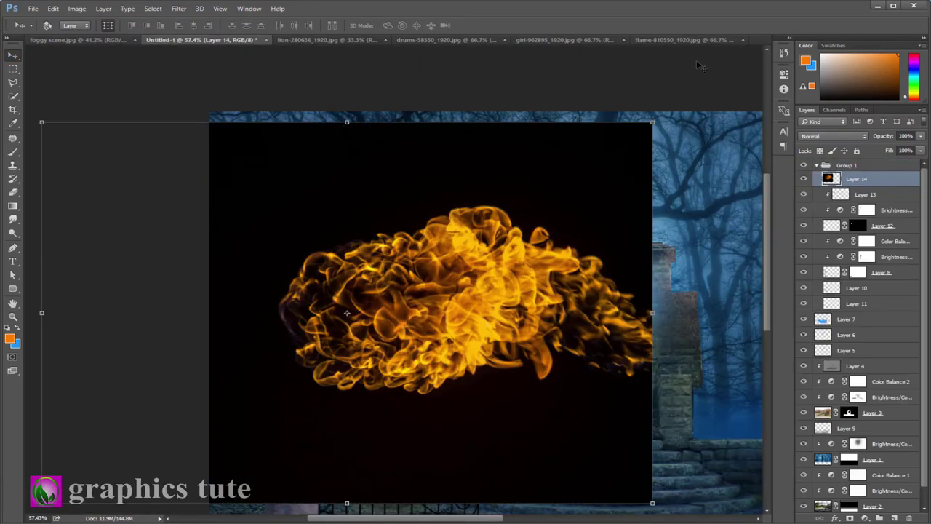
click(684, 39)
click(744, 39)
click(460, 206)
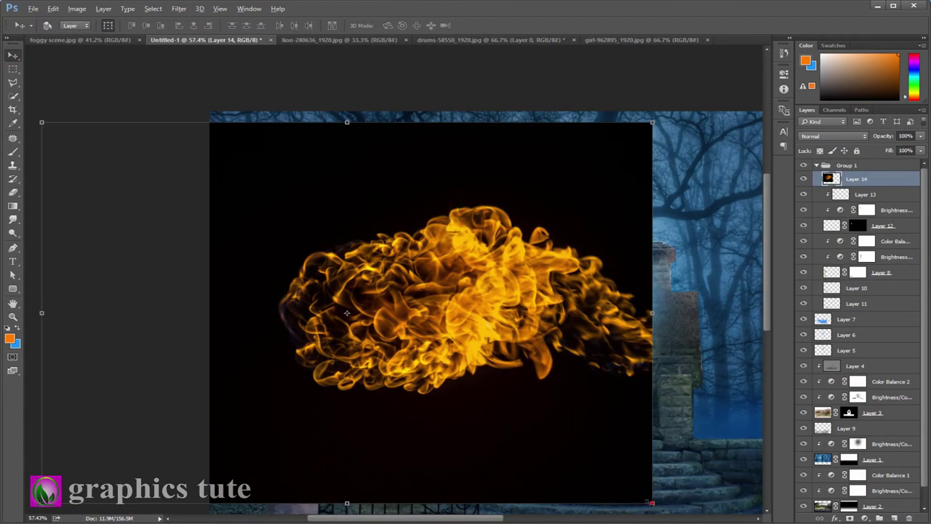
mouse_move(652, 502)
mouse_down()
mouse_move(437, 370)
mouse_move(412, 229)
mouse_up()
click(468, 26)
Blend the flame layer as Screen and position it above the skull
click(833, 136)
click(818, 210)
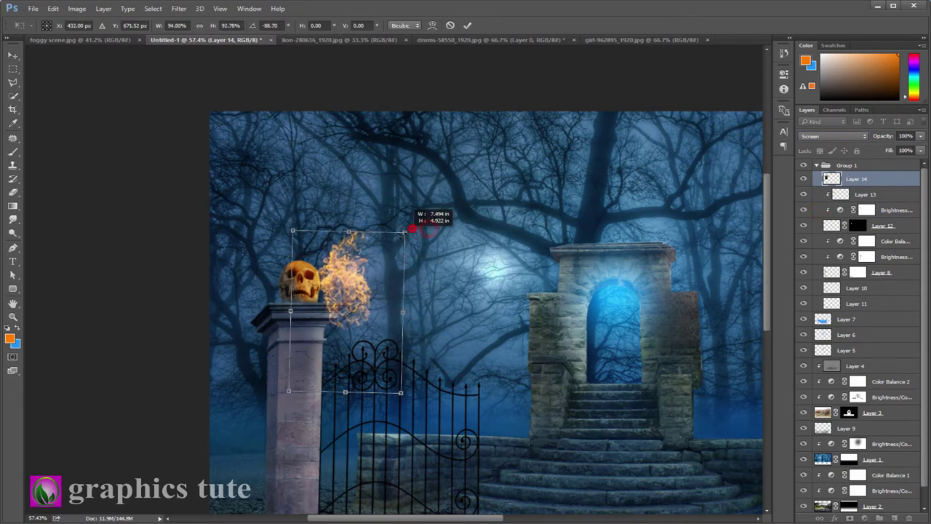
click(468, 26)
drag(397, 388, 354, 307)
key(z)
click(380, 325)
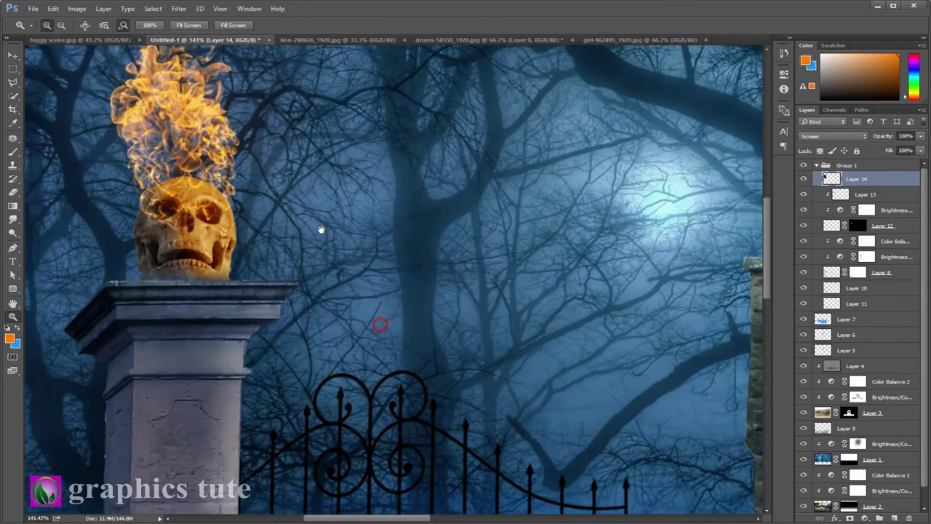
drag(321, 230, 453, 376)
key(v)
drag(347, 292, 351, 319)
Mask away stray flame around the skull's lower side and warp the flame's sides outward
click(849, 517)
key(b)
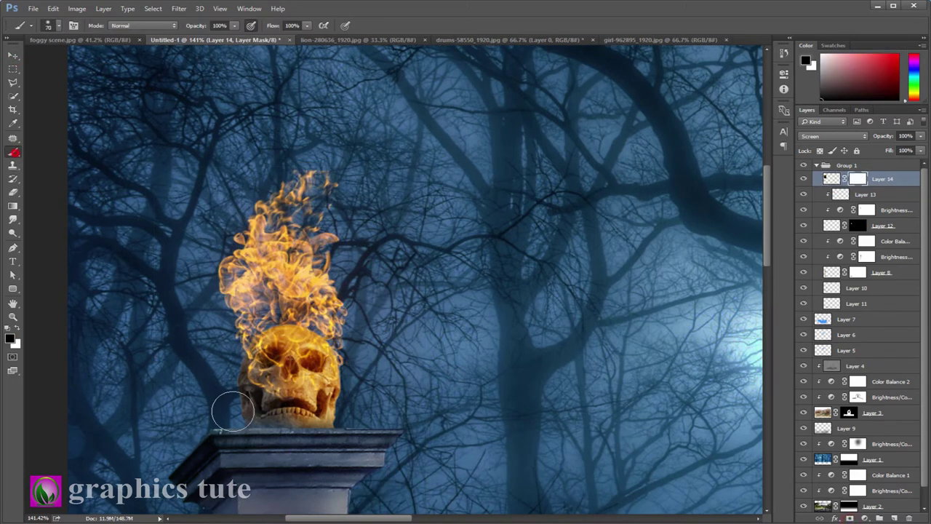
drag(286, 376, 256, 402)
key(ctrl+t)
right_click(285, 170)
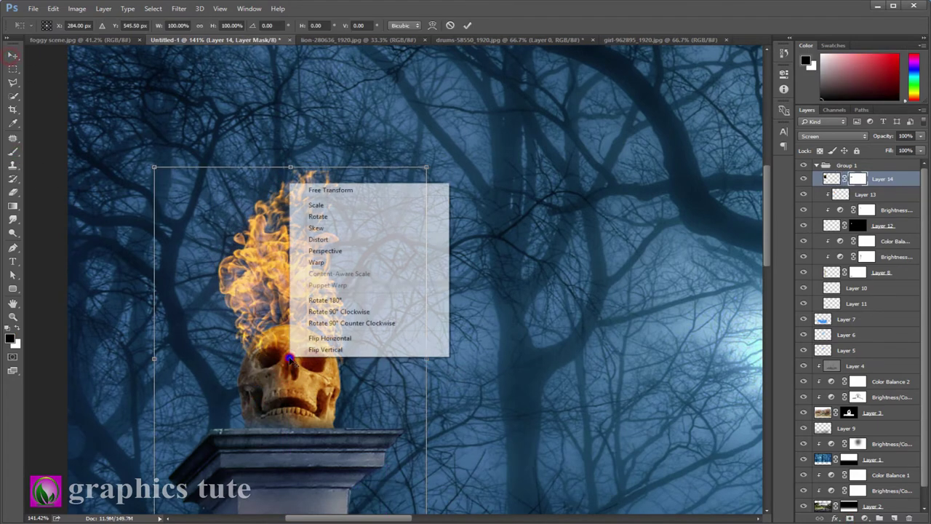
click(327, 262)
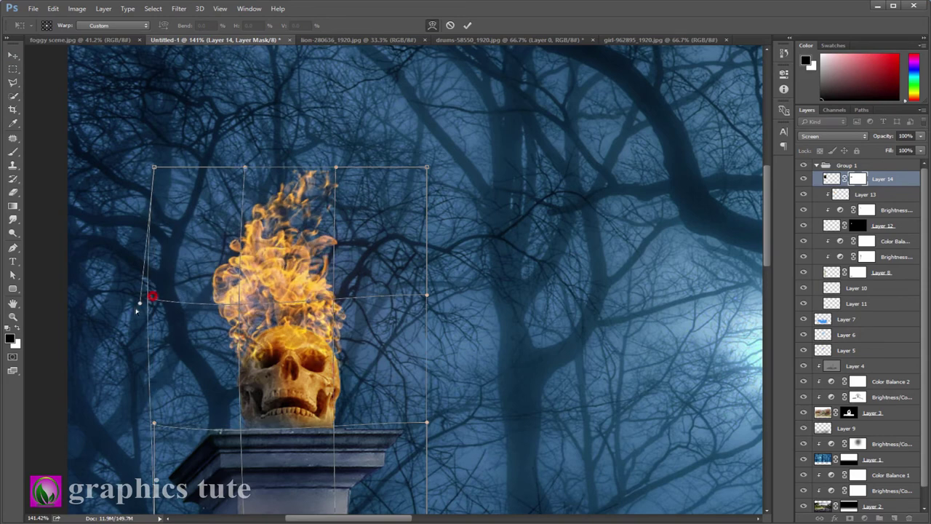
drag(153, 296, 126, 333)
drag(428, 297, 446, 321)
drag(287, 267, 284, 265)
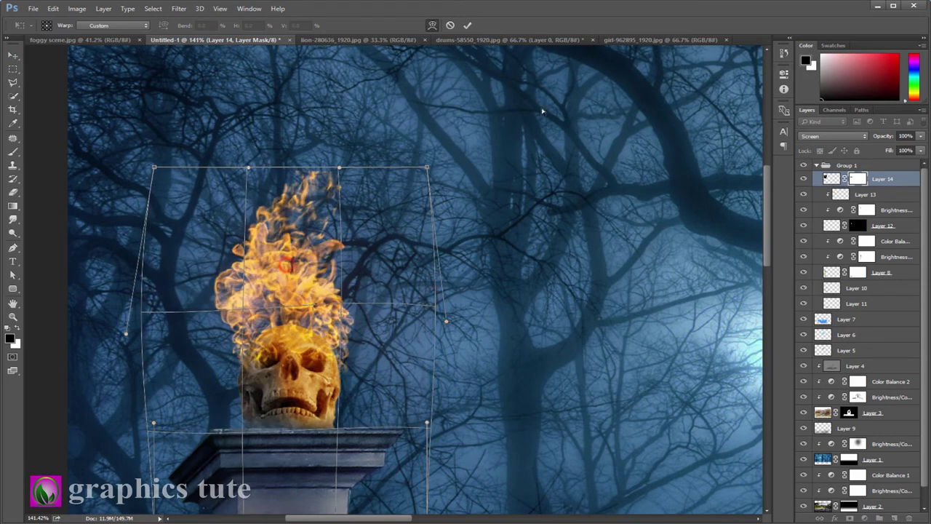
click(467, 25)
Add a Hue/Saturation adjustment with Saturation +30 and Hue -12 to redden the flames
click(866, 518)
click(844, 393)
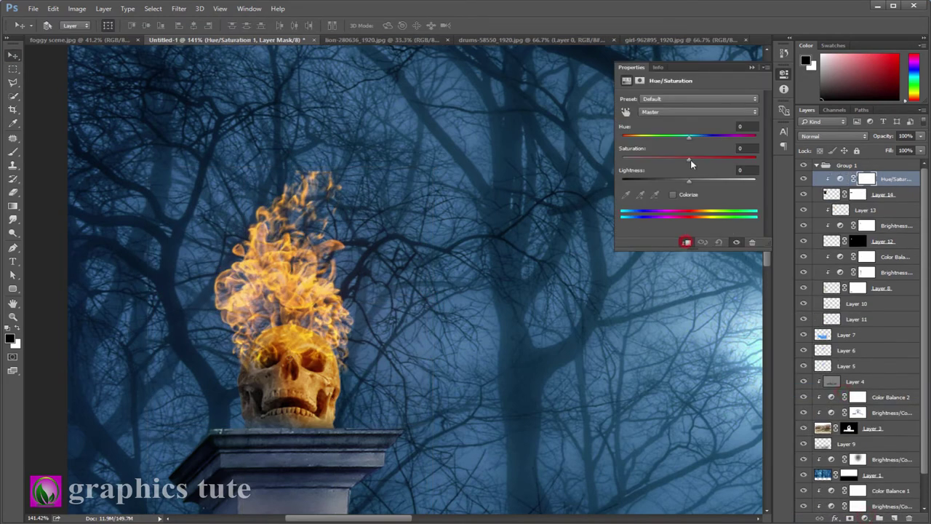
drag(710, 167, 712, 161)
drag(690, 136, 684, 144)
click(752, 67)
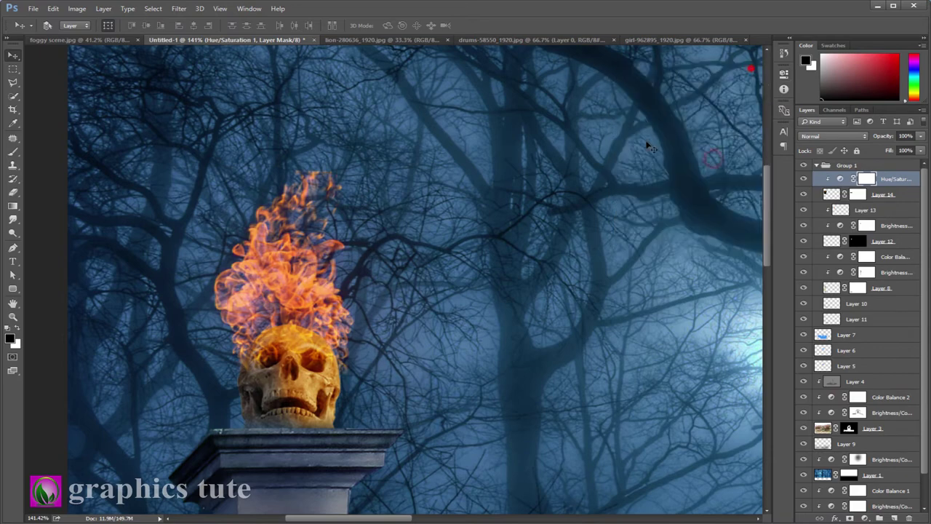
click(12, 317)
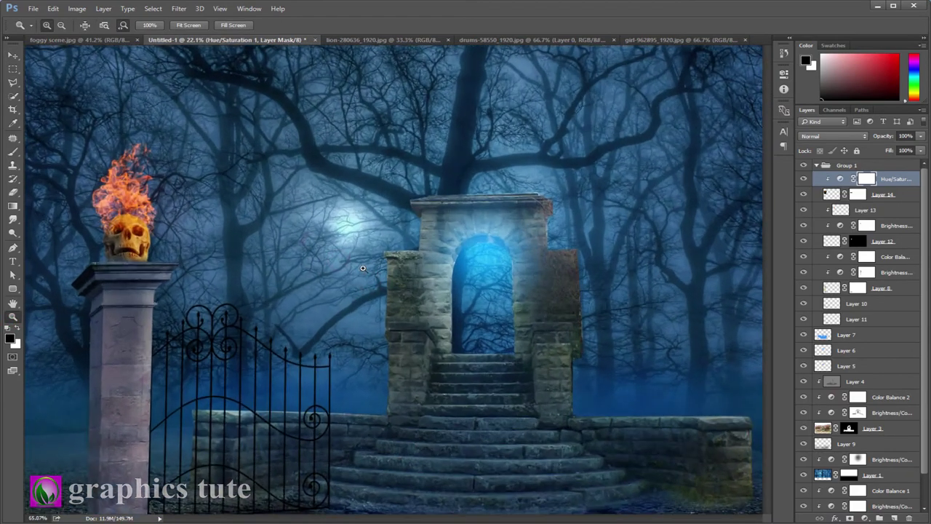
drag(343, 278, 475, 257)
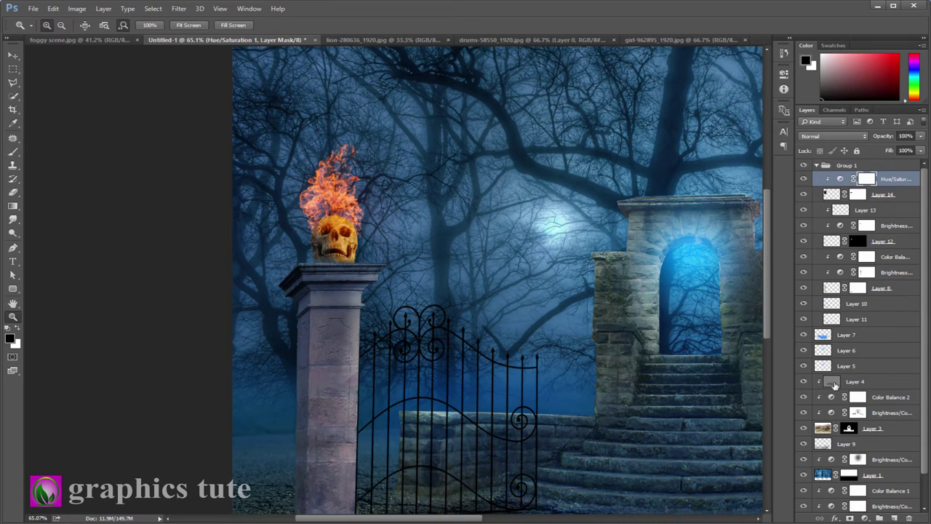
Paint an orange glow over the pillar top on new Soft Light Layer 15, moved to Group 1's top
click(858, 368)
click(894, 518)
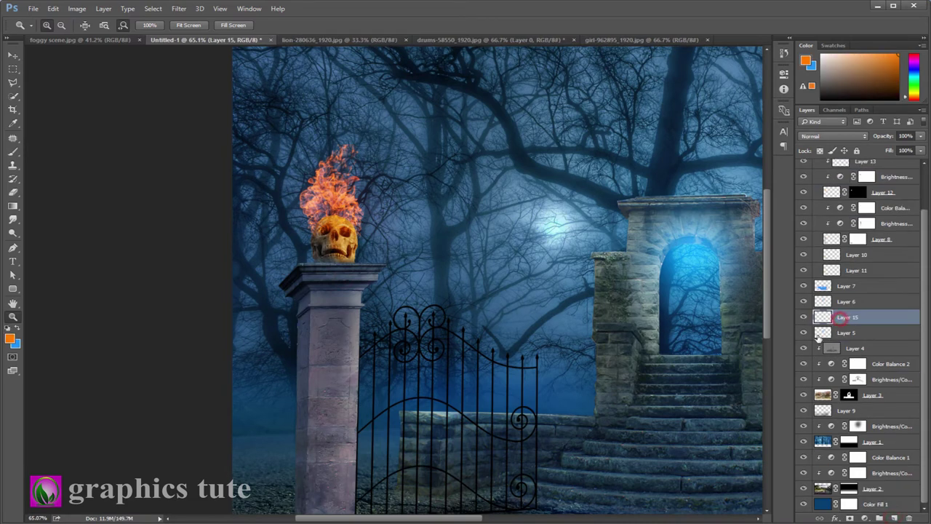
drag(846, 318, 848, 339)
key(b)
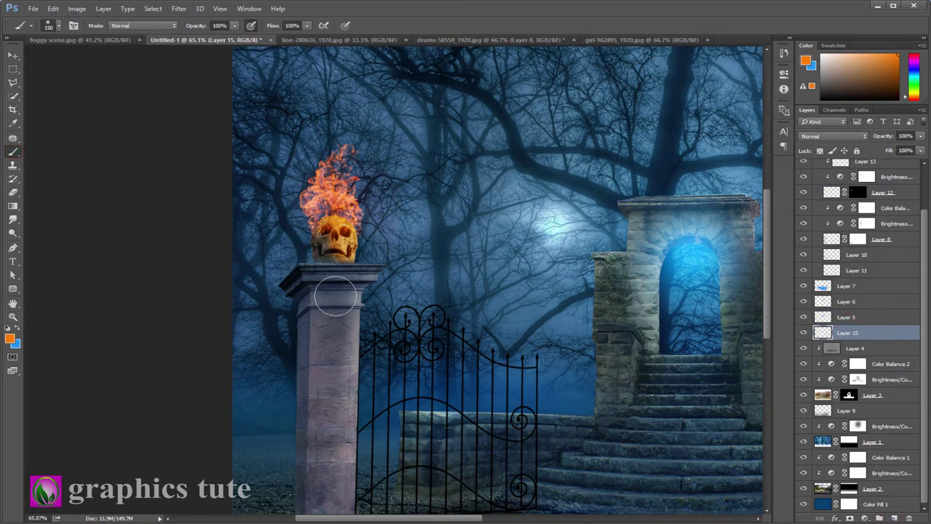
drag(305, 270, 357, 270)
click(854, 136)
click(817, 244)
drag(924, 333, 921, 318)
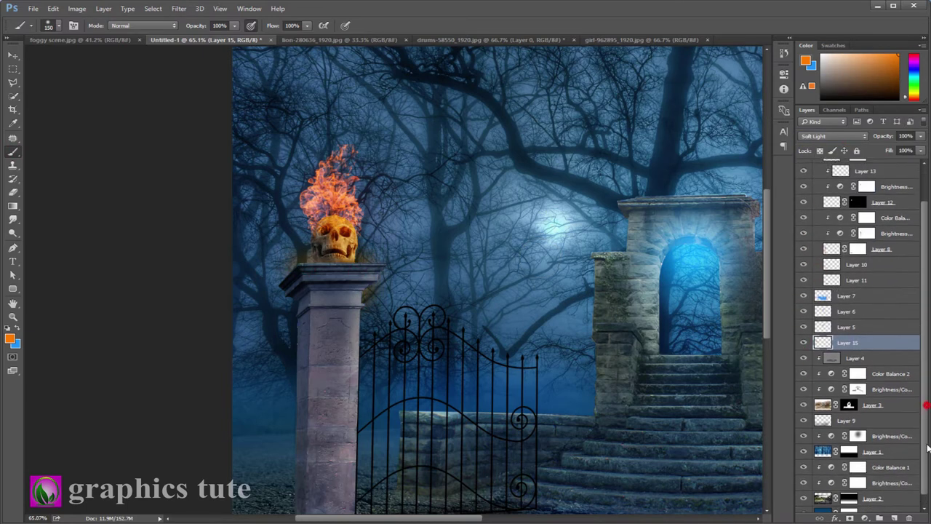
drag(856, 382, 857, 171)
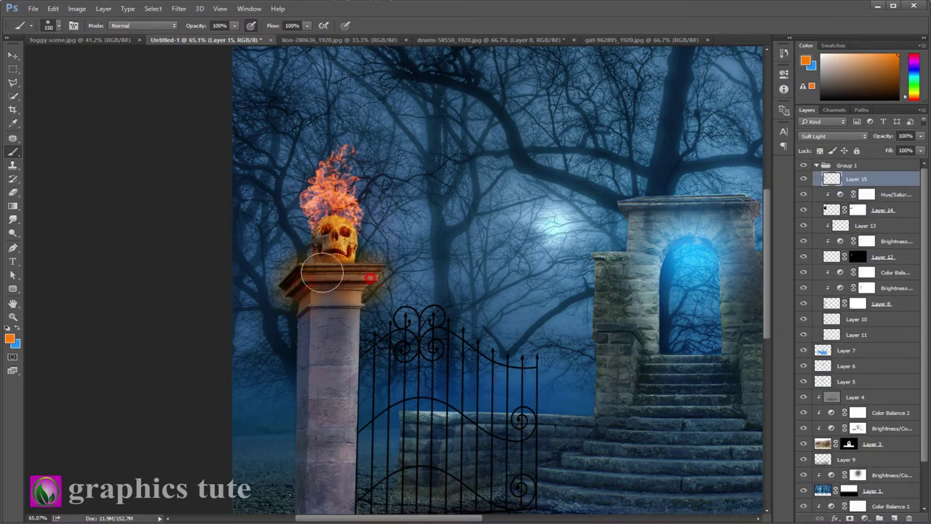
Shape the glow around the skull by alternating brush and eraser, then zoom out to the whole scene
scroll(322, 273, up, 5)
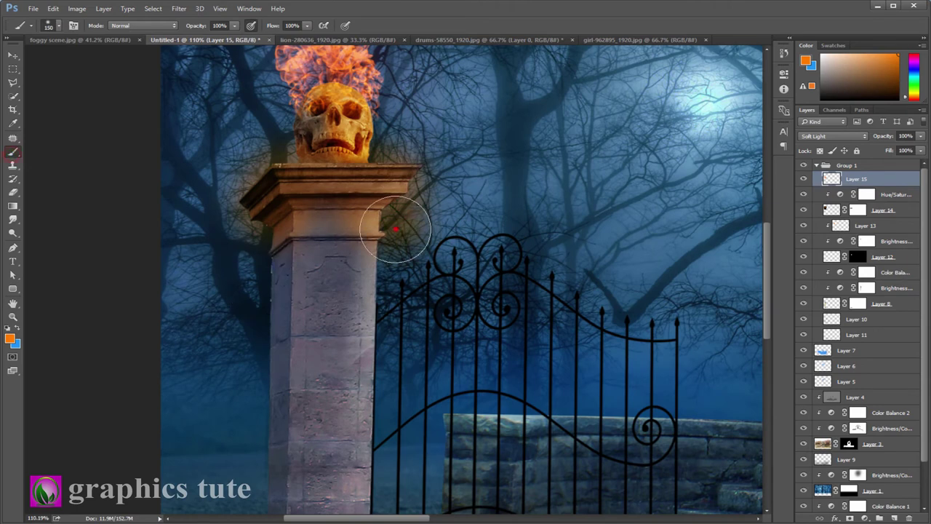
key(e)
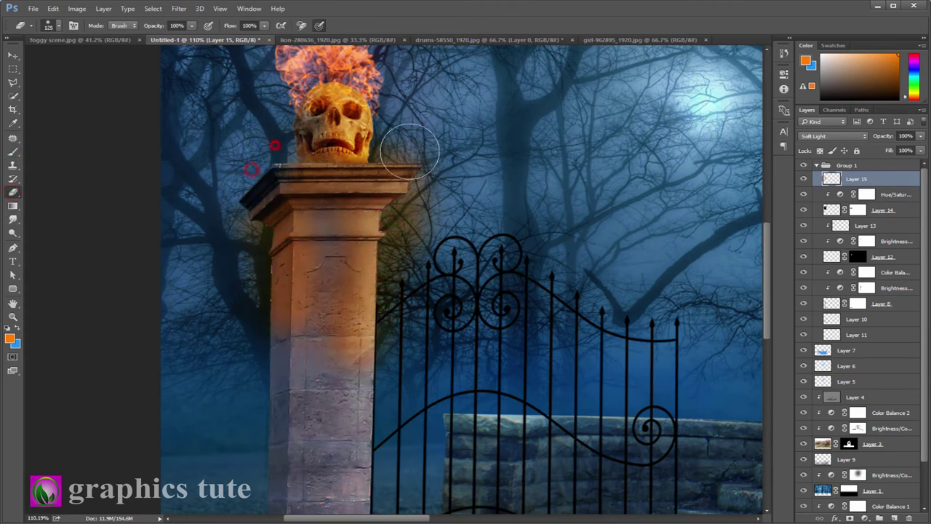
click(12, 152)
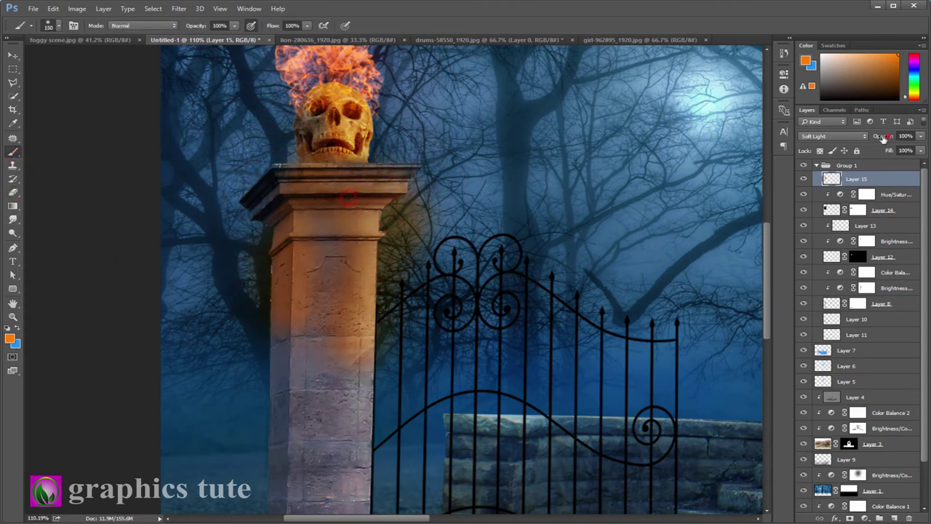
click(13, 193)
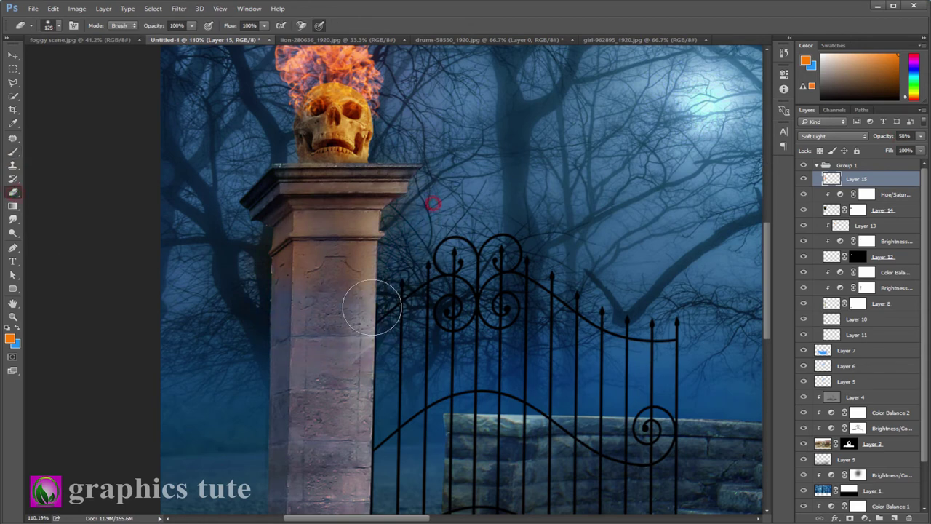
click(13, 151)
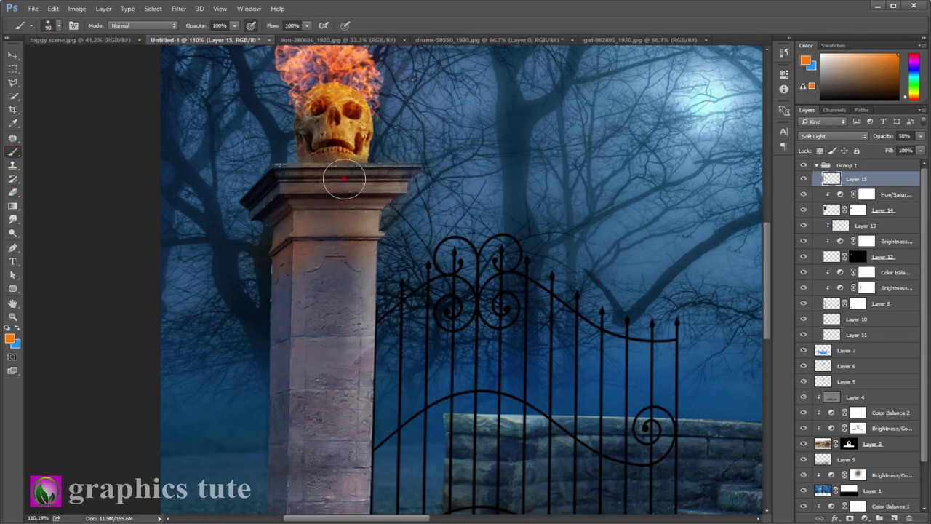
click(13, 193)
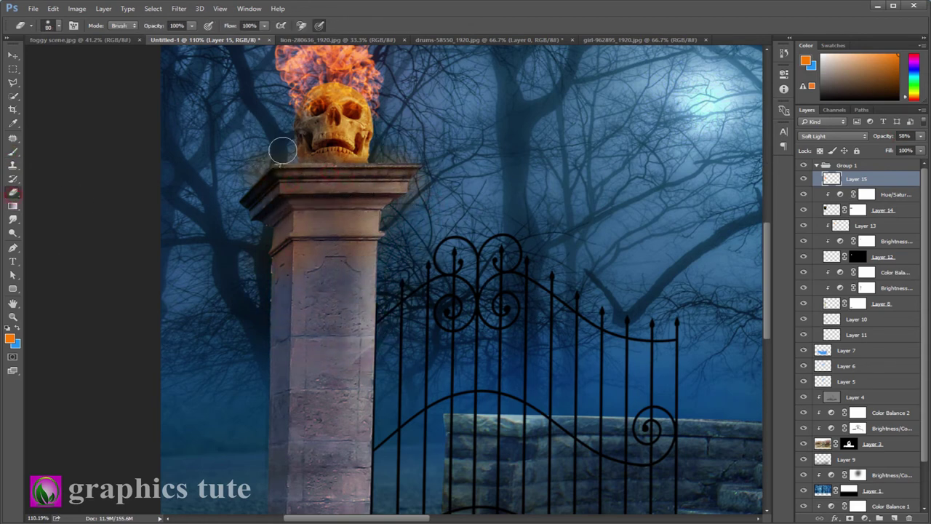
click(13, 317)
alt+click(330, 231)
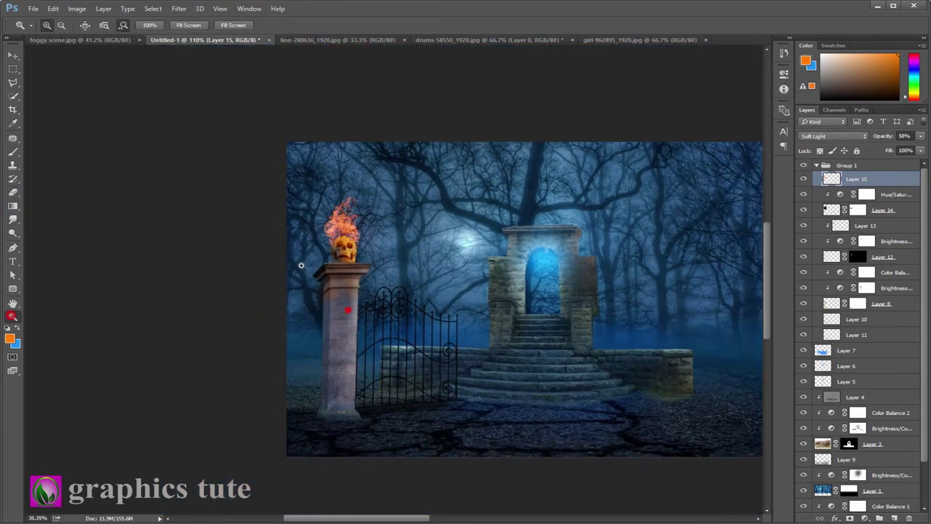
Duplicate Group 1, flip the copy horizontally and place it on the right side
click(815, 166)
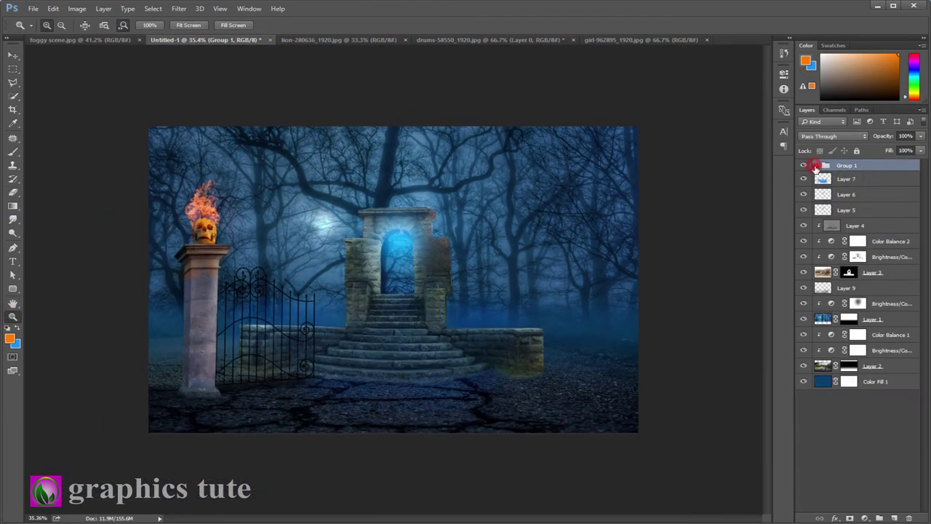
key(ctrl+j)
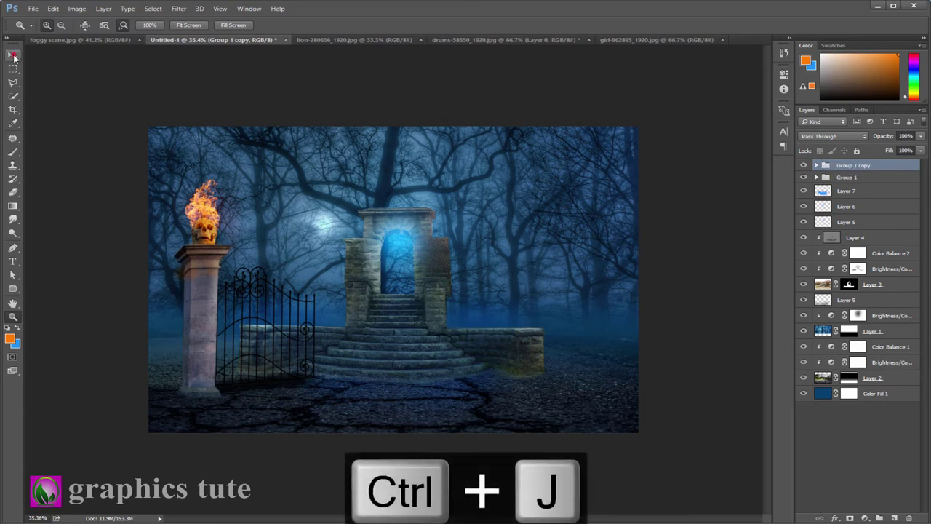
key(ctrl+t)
right_click(242, 292)
click(283, 446)
mouse_move(292, 353)
mouse_down()
mouse_move(603, 350)
mouse_move(603, 363)
mouse_up()
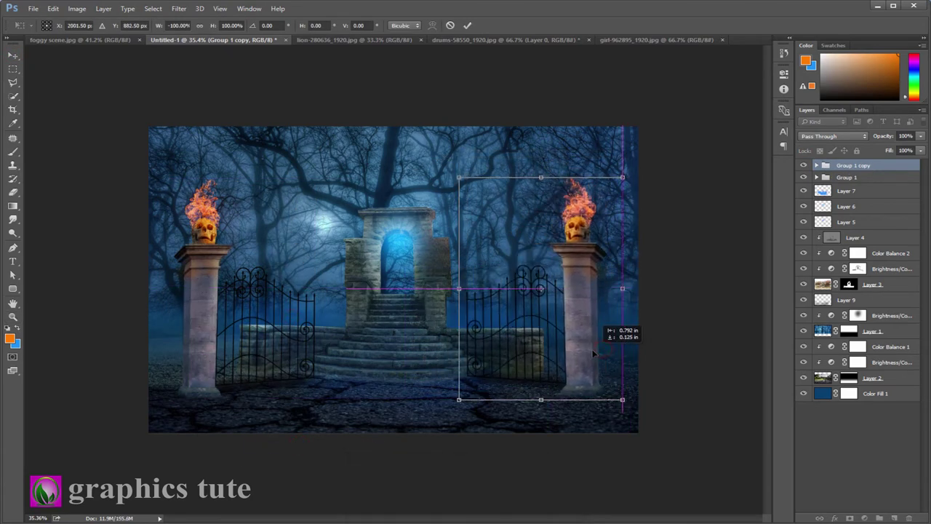
click(467, 25)
Adjust the left and right pillar-and-gate groups so they frame the stairs symmetrically
click(847, 177)
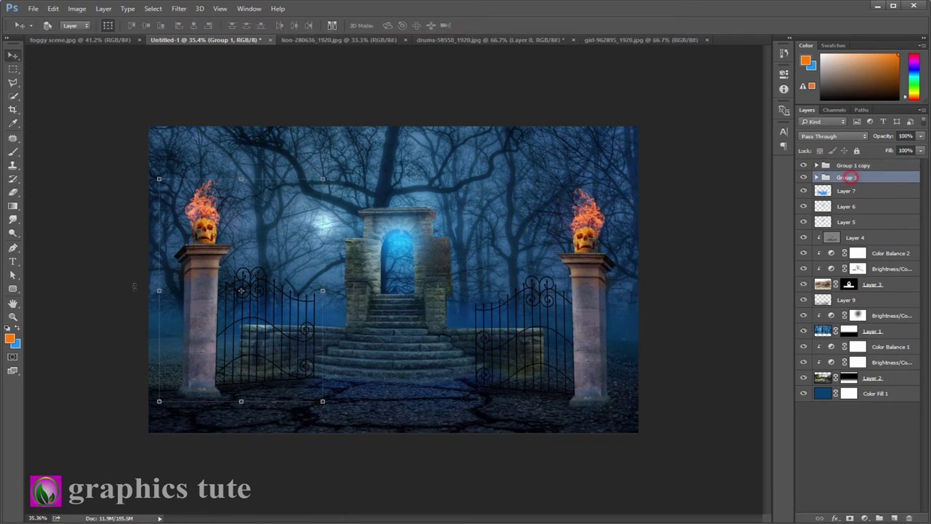
drag(183, 327, 172, 334)
click(850, 166)
mouse_move(593, 334)
mouse_down()
mouse_move(605, 371)
mouse_move(612, 368)
mouse_up()
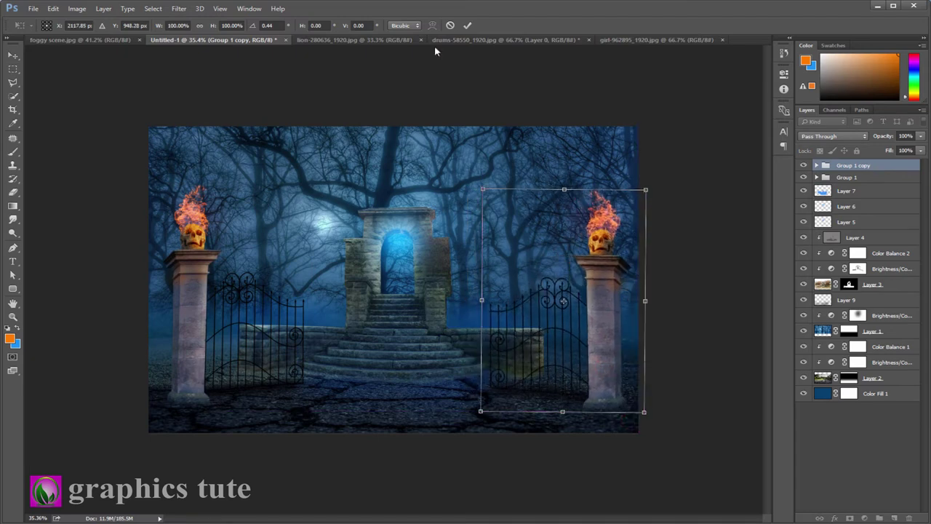
click(467, 25)
Select the lion statue in its photo with Quick Selection, excluding the bottom-left bricks
click(318, 39)
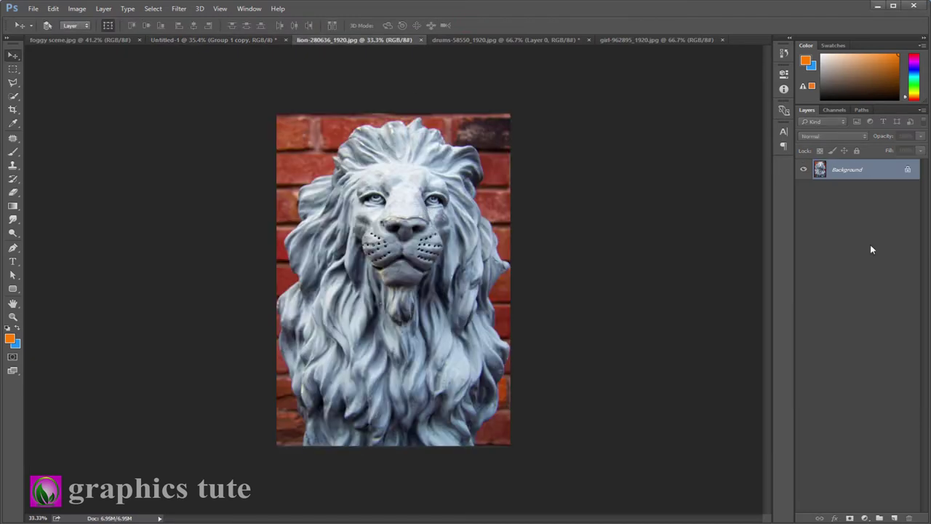
key(z)
drag(372, 286, 378, 286)
key(w)
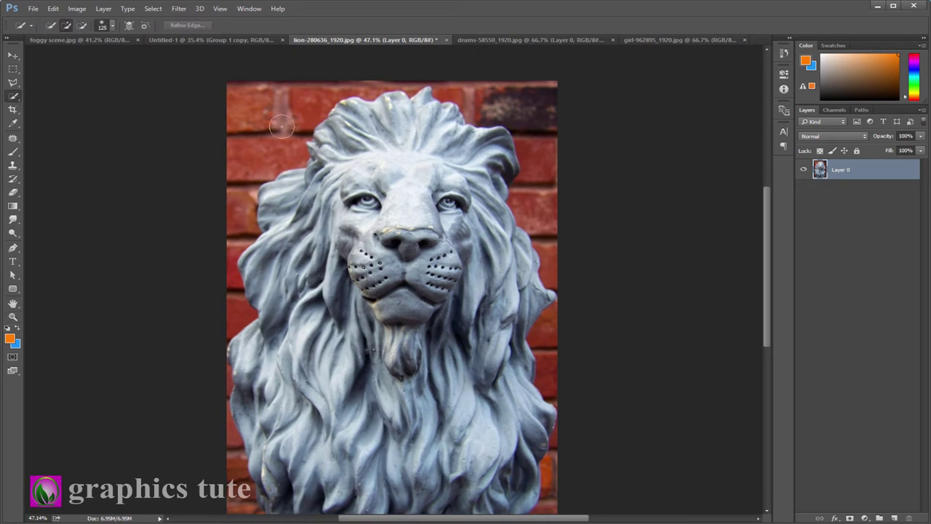
mouse_move(397, 95)
mouse_down()
mouse_move(349, 228)
mouse_move(452, 116)
mouse_up()
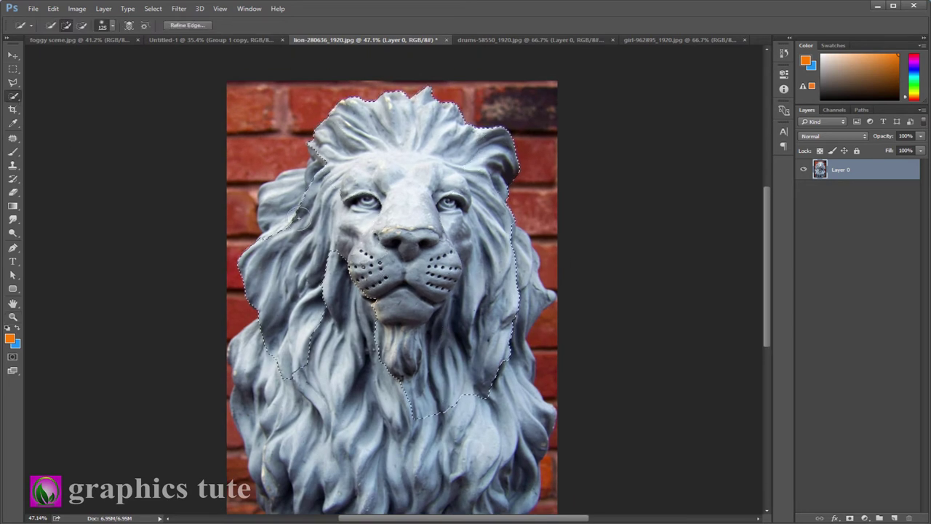
scroll(408, 182, down, 3)
mouse_move(452, 262)
mouse_down()
mouse_move(328, 185)
mouse_move(291, 408)
mouse_up()
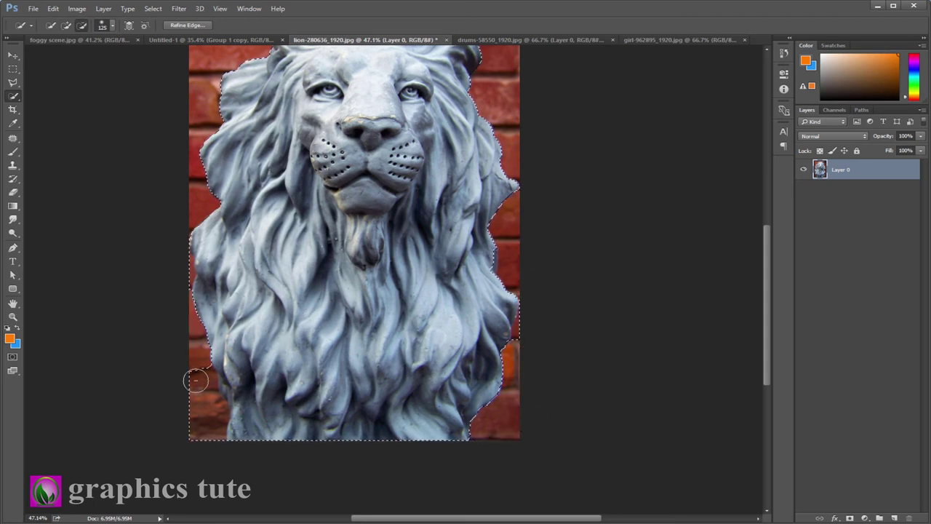
drag(197, 381, 185, 272)
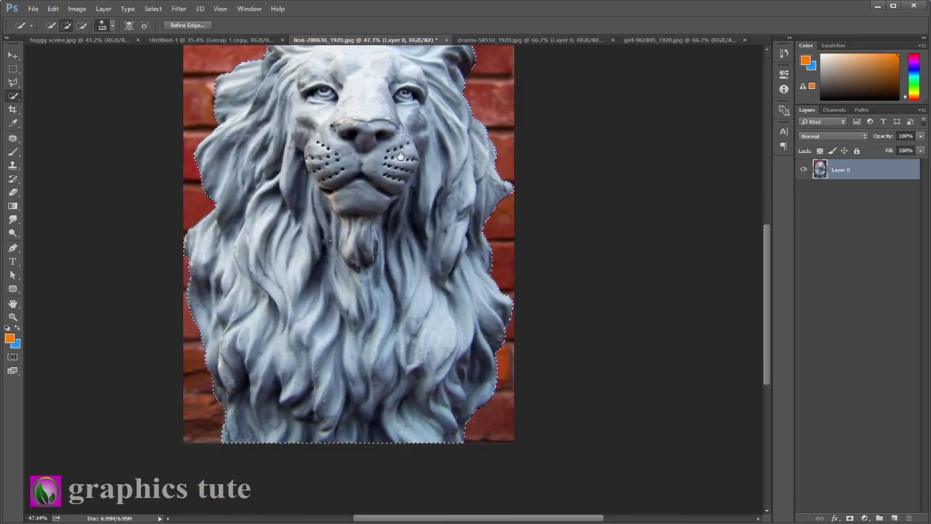
Drag the selected lion into the Untitled-1 composite as a new layer
scroll(405, 235, down, 3)
key(v)
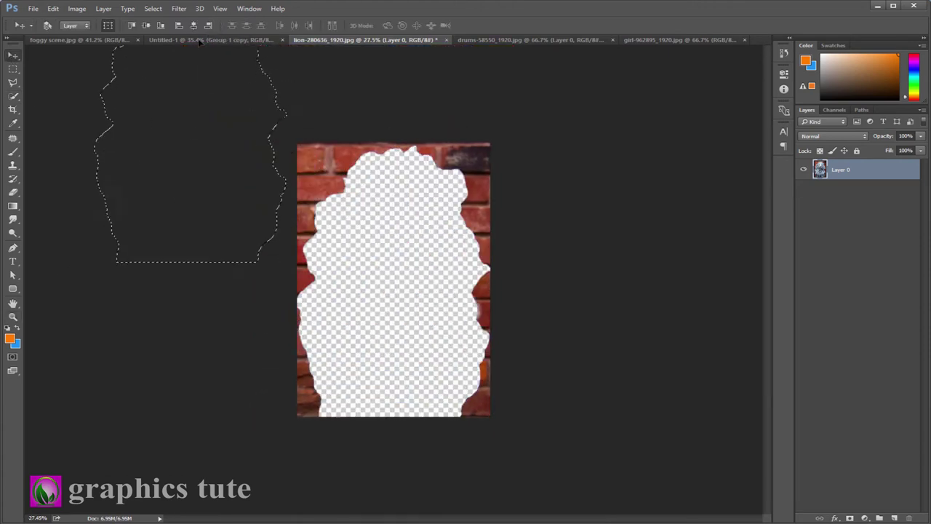
drag(391, 195, 222, 72)
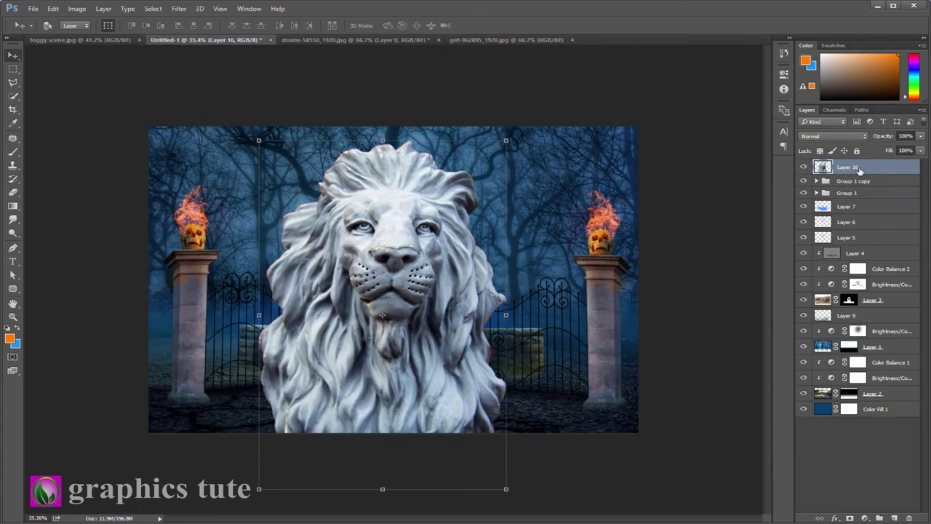
Place the lion layer below Layer 3, scaled down and set on top of the stone arch
drag(859, 169, 848, 297)
key(ctrl+t)
drag(505, 489, 427, 377)
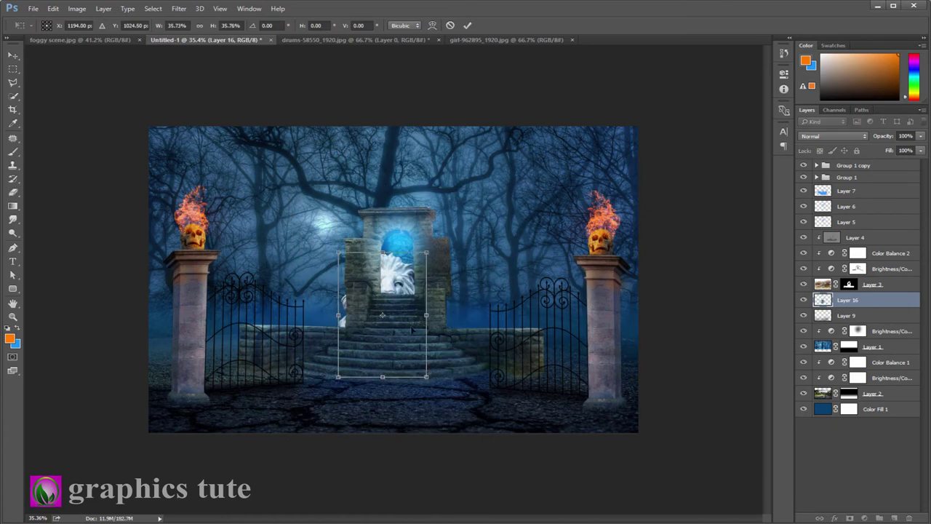
drag(412, 329, 428, 216)
key(Return)
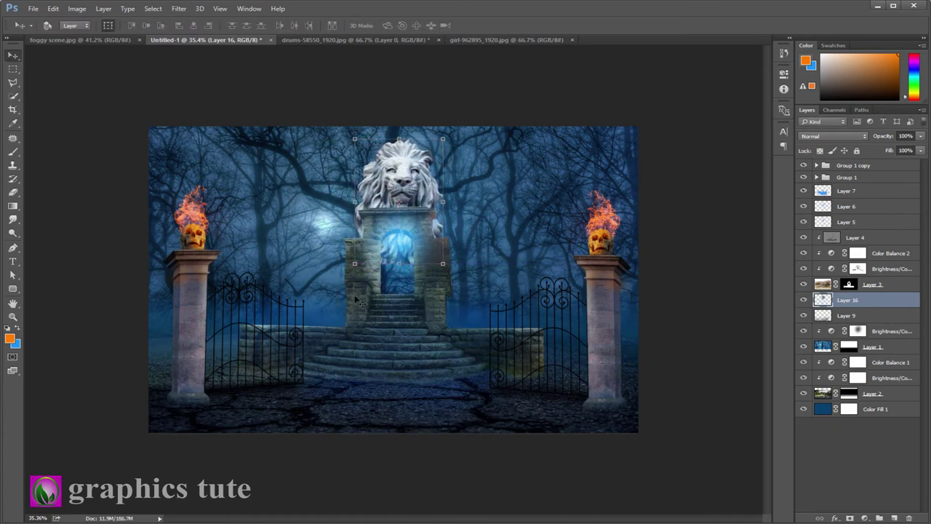
key(z)
click(414, 192)
click(12, 61)
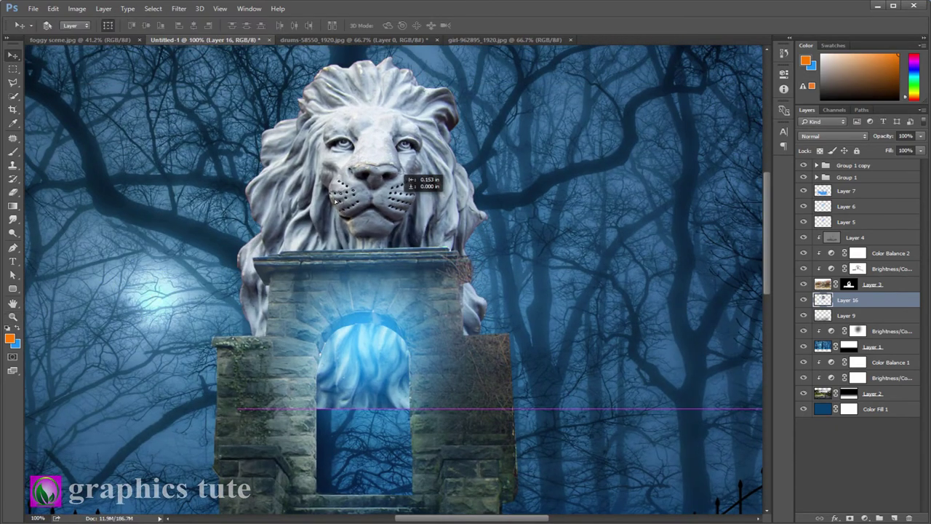
drag(410, 175, 404, 171)
Mask the lion with an inverted lasso of the arch top so its lower part hides behind it
key(l)
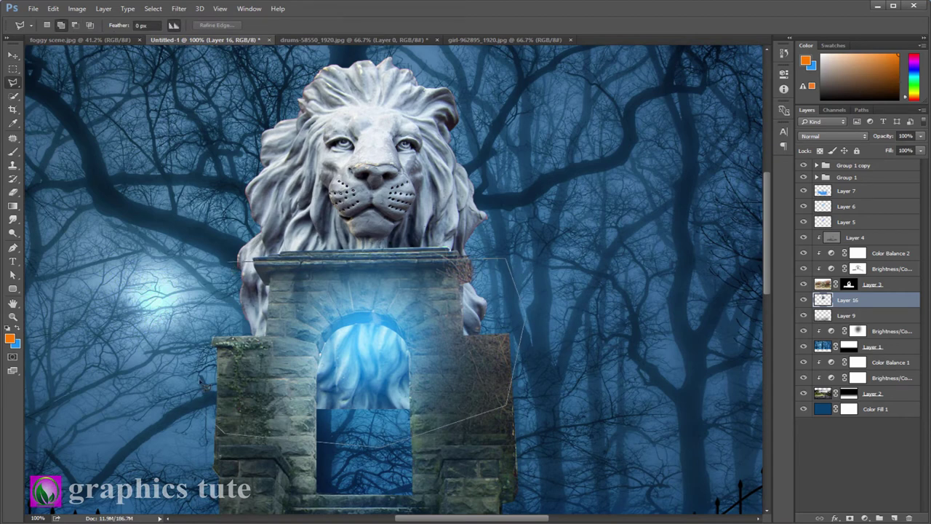
click(233, 263)
click(850, 518)
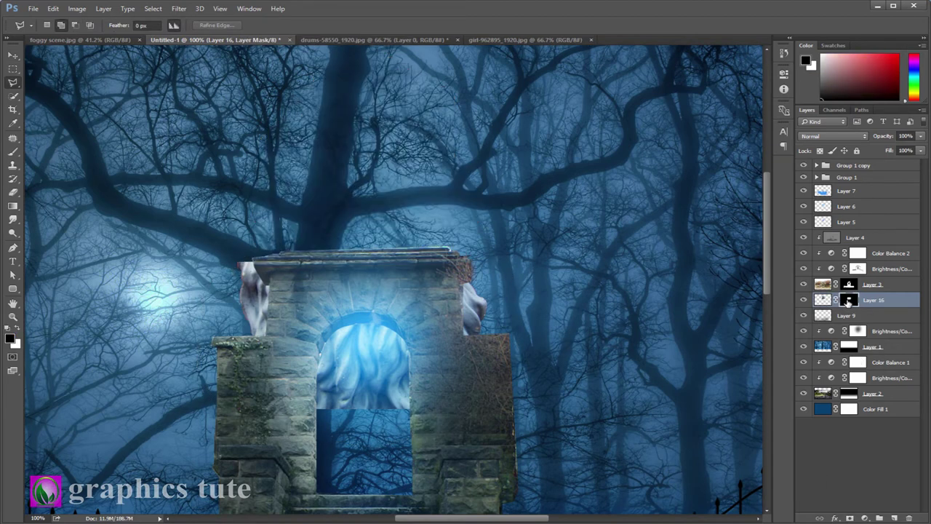
key(ctrl+i)
key(v)
drag(329, 150, 348, 161)
key(ctrl+t)
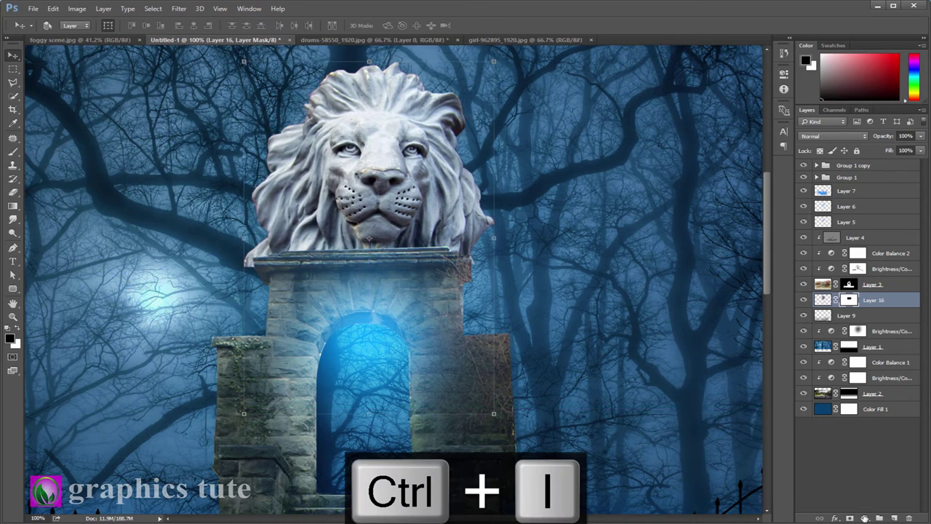
Darken the lion with a Brightness/Contrast adjustment at -99
click(865, 518)
click(822, 333)
drag(687, 129, 642, 127)
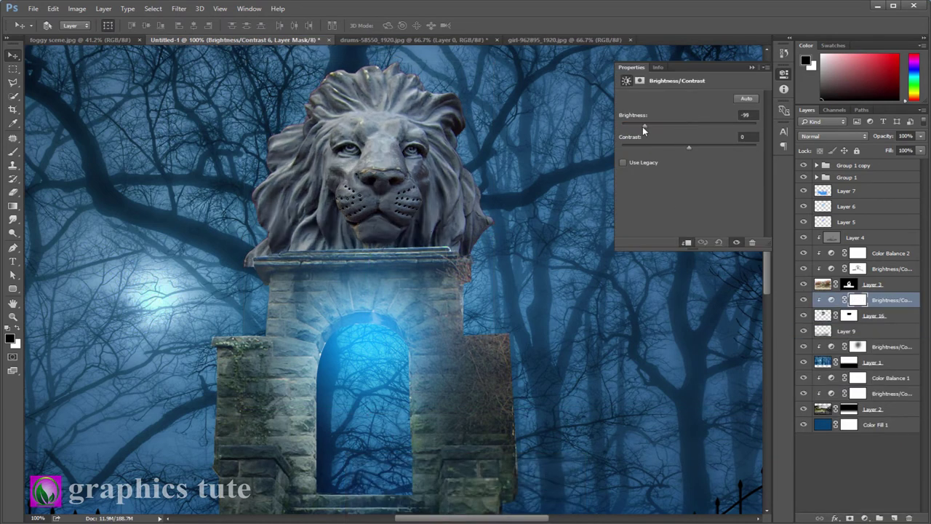
click(785, 72)
Pick orange as the brush colour and add an empty layer for the eye glow
click(13, 152)
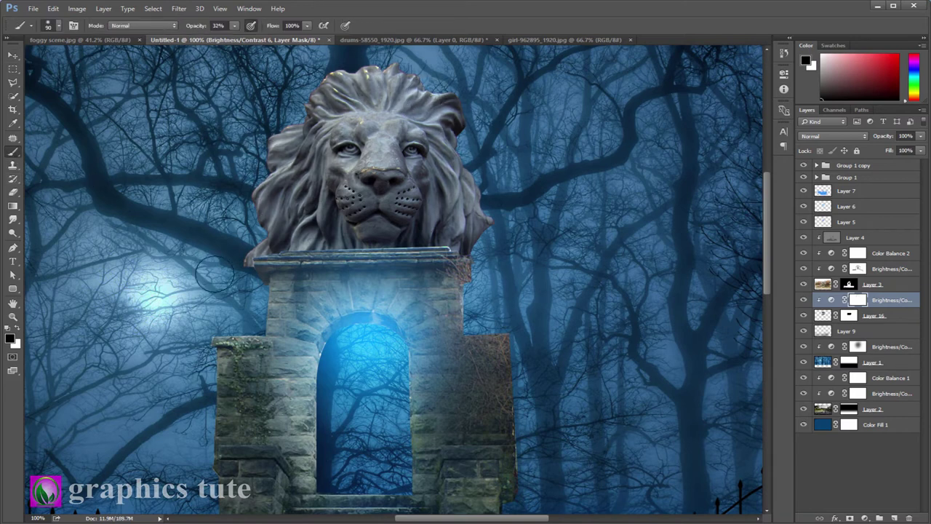
click(871, 462)
click(894, 518)
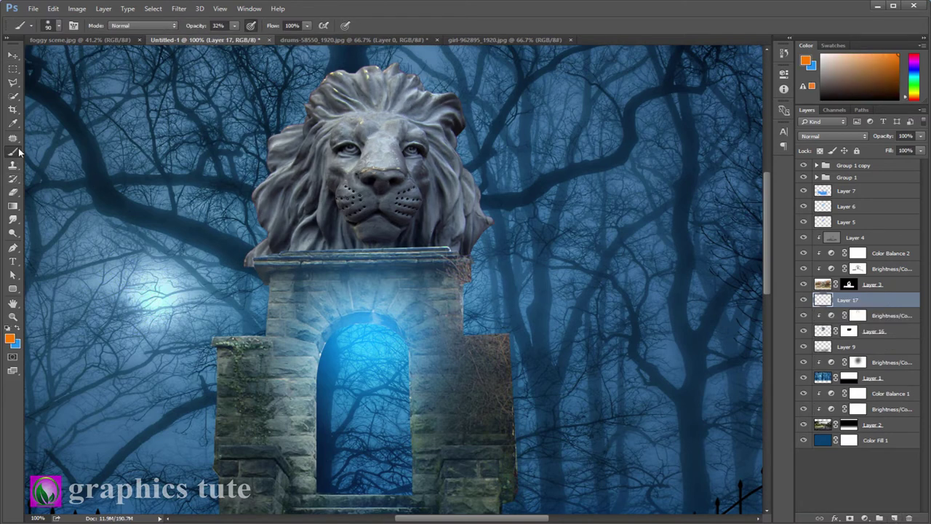
Set the orange glow layer to Overlay, enlarge it over one eye and copy it onto the other
click(833, 136)
click(822, 222)
key(ctrl+t)
drag(466, 182, 416, 233)
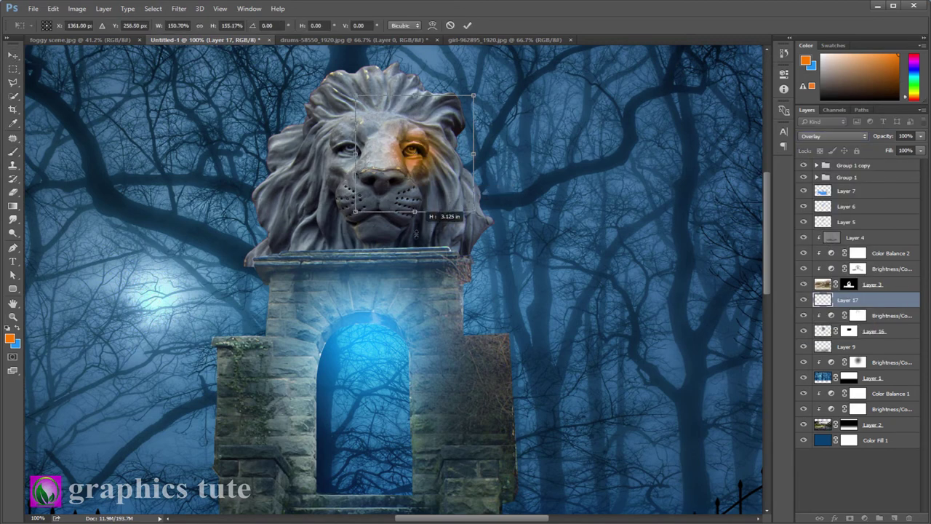
click(468, 25)
key(ctrl+j)
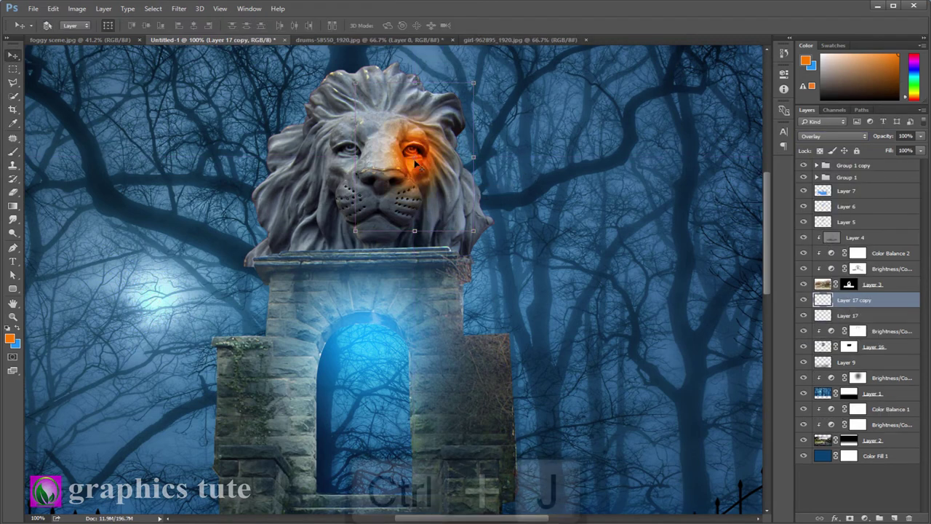
drag(422, 160, 357, 159)
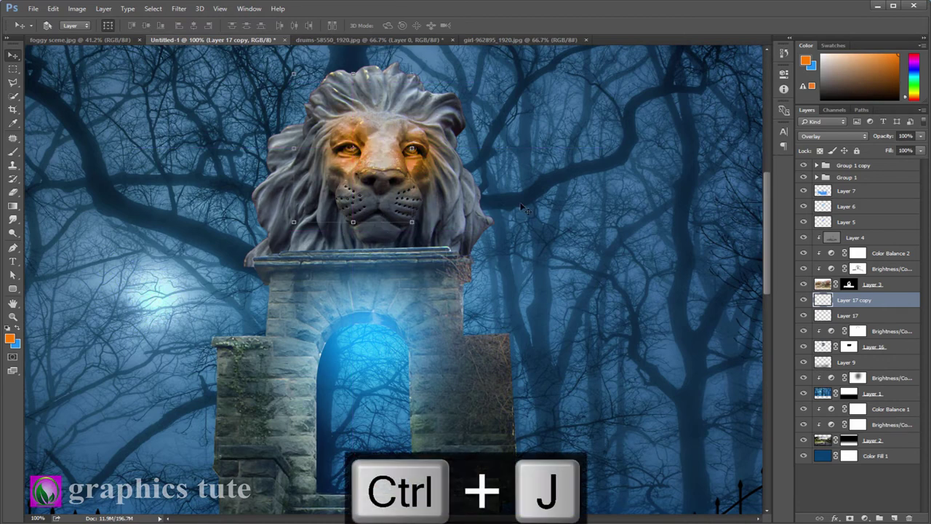
Paint orange on the lion's eye on a new Color Dodge layer and duplicate it
click(894, 518)
click(11, 151)
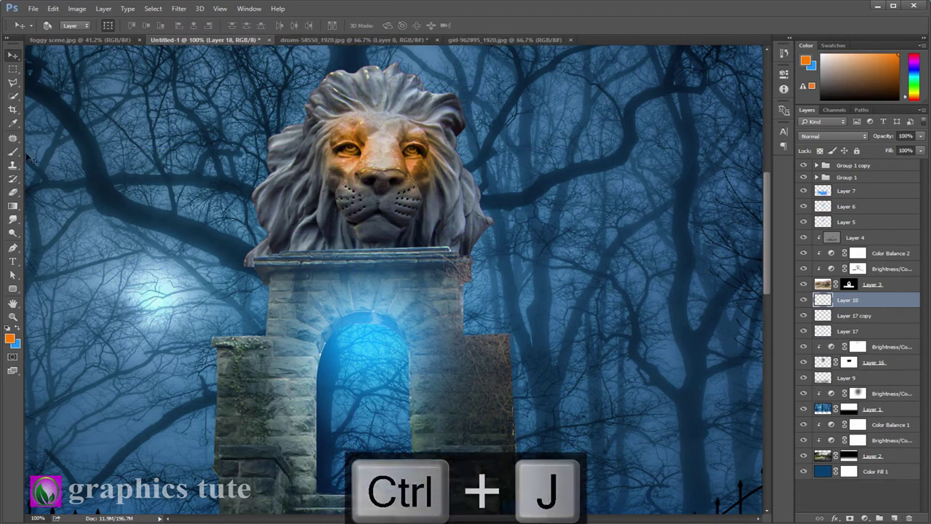
click(415, 152)
key(shift+alt+d)
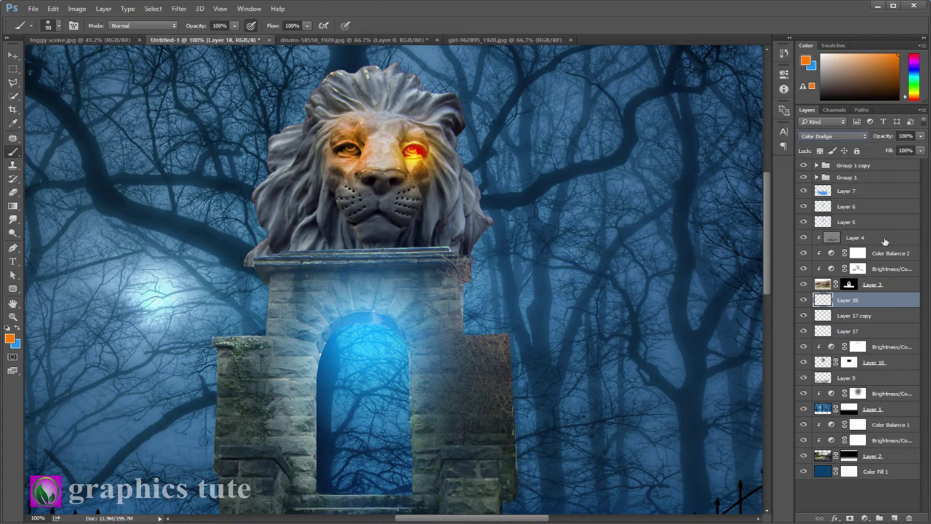
click(12, 56)
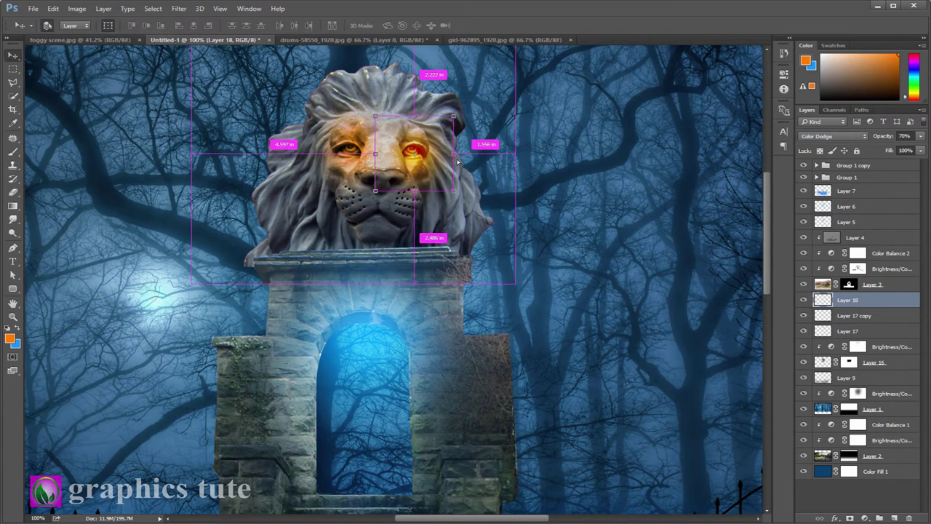
key(ctrl+j)
Check the whole composite, then switch to the drums photo zoomed in on the red drum
click(12, 316)
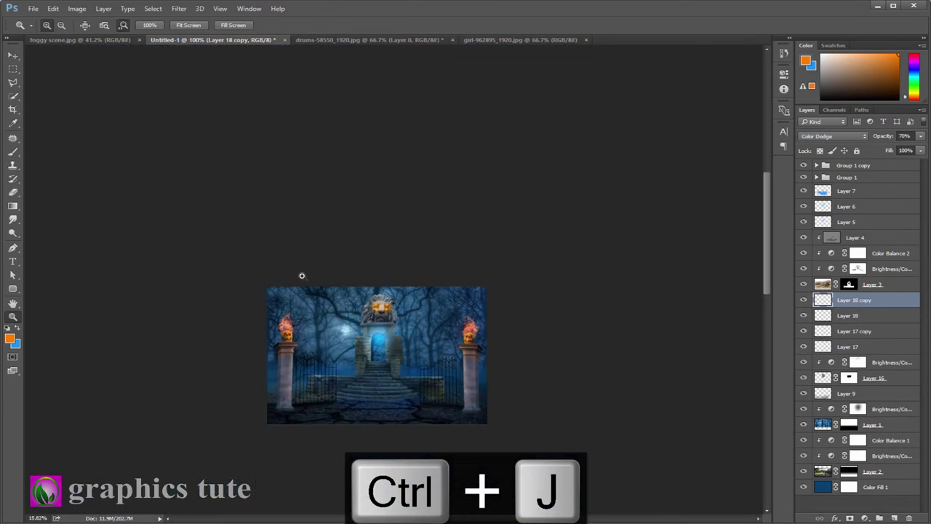
drag(301, 272, 435, 316)
click(436, 316)
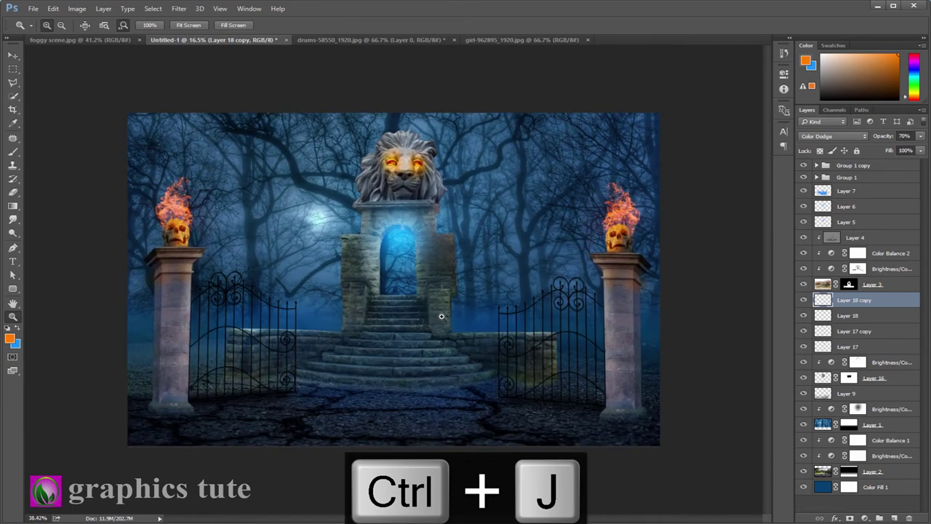
click(337, 40)
click(281, 273)
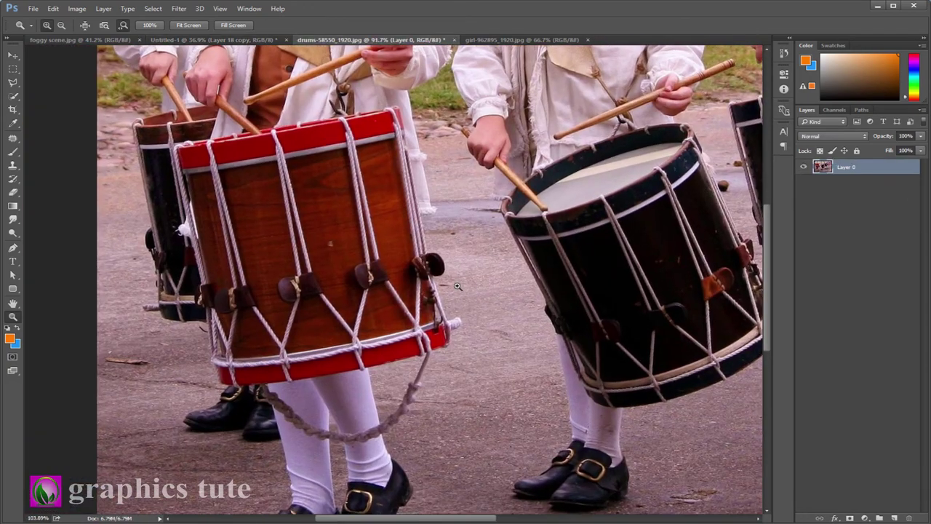
drag(280, 274, 473, 298)
Trace the red drum with the Pen tool, mask it and drag it into the composite
key(p)
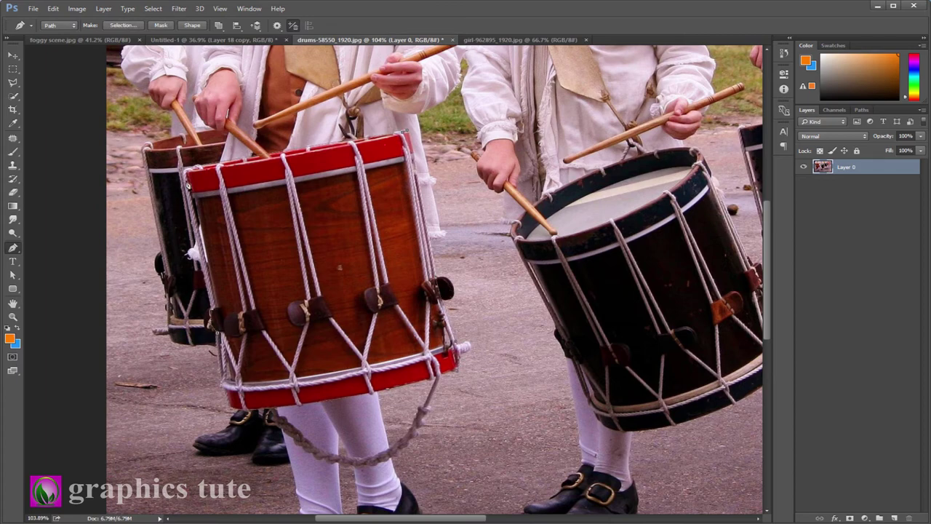
right_click(246, 195)
click(312, 243)
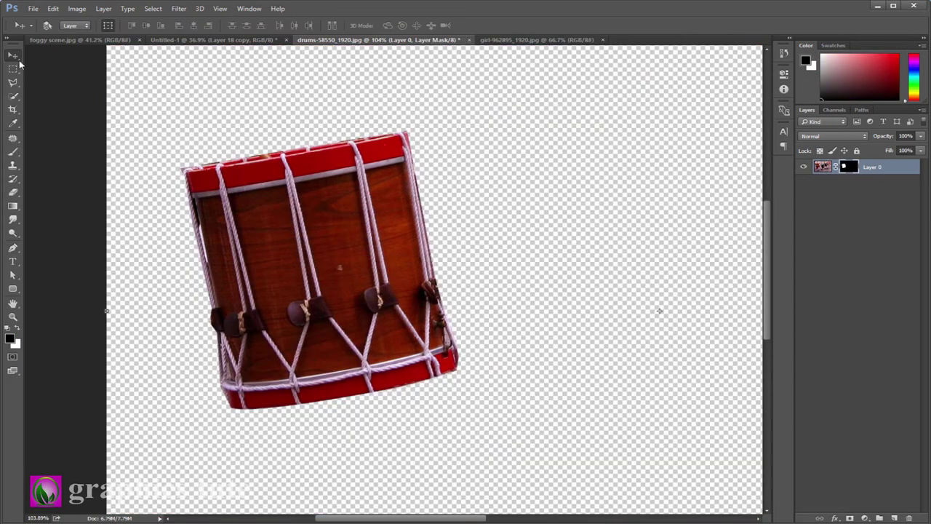
drag(328, 218, 482, 297)
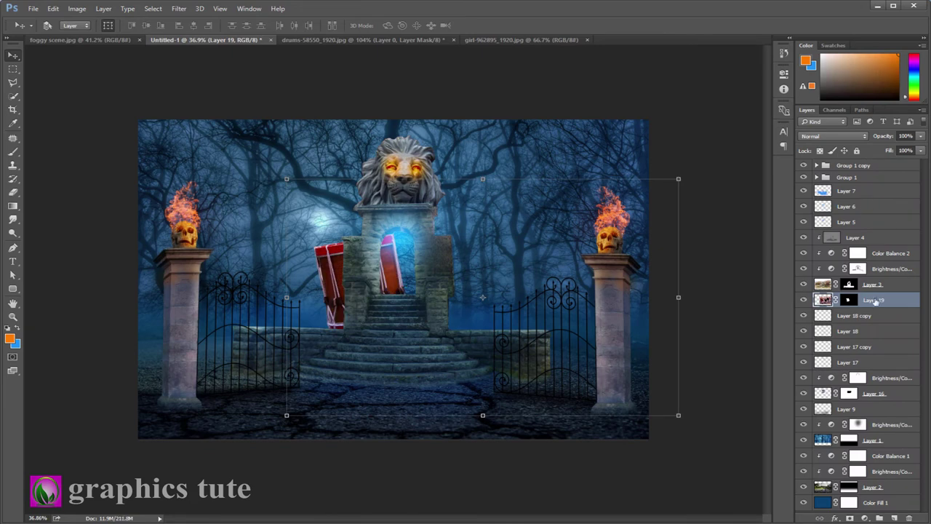
Move the drum above the gate layers, scale it to half, rotate 9.5° upright and apply its mask
drag(886, 299, 866, 215)
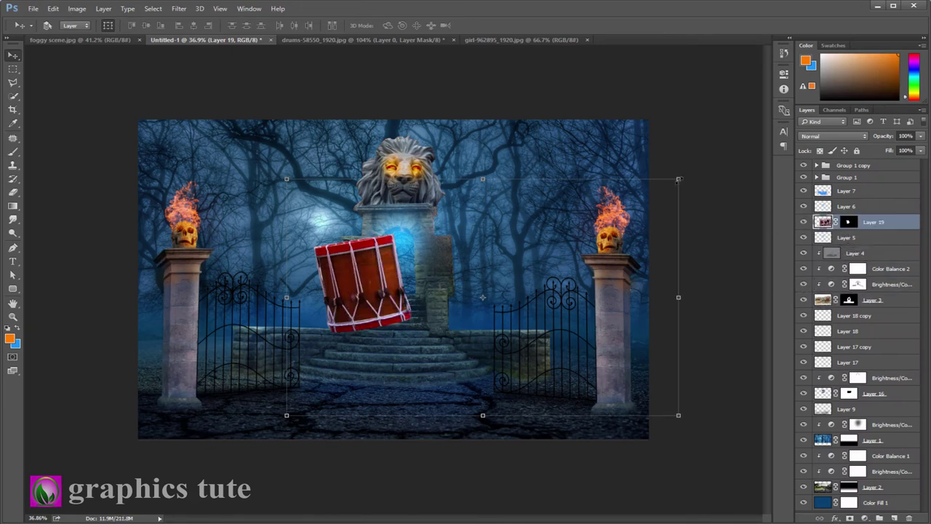
drag(678, 179, 584, 236)
drag(592, 369, 578, 386)
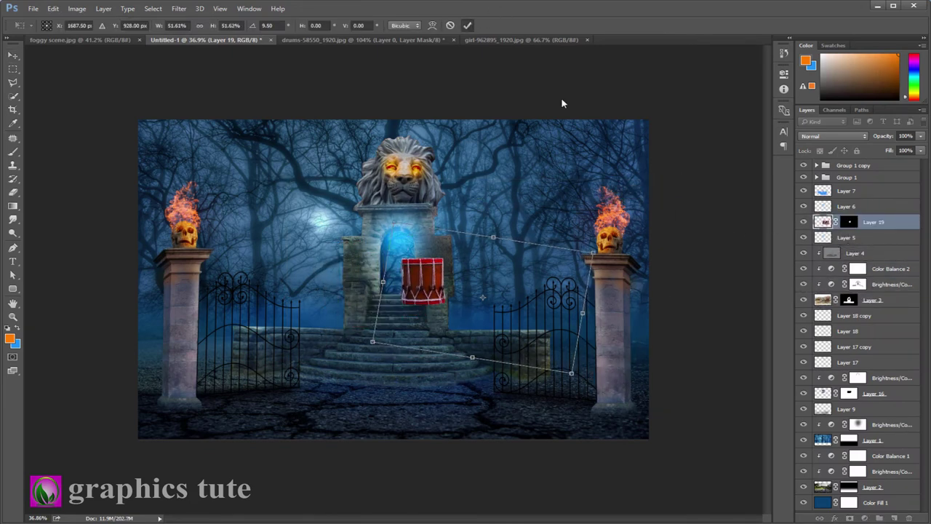
key(Return)
right_click(848, 222)
click(822, 254)
Position the drum at the foot of the steps right of centre, slightly taller
mouse_move(433, 284)
mouse_down()
mouse_move(593, 415)
mouse_move(565, 378)
mouse_move(584, 343)
mouse_move(488, 366)
mouse_up()
key(ctrl+t)
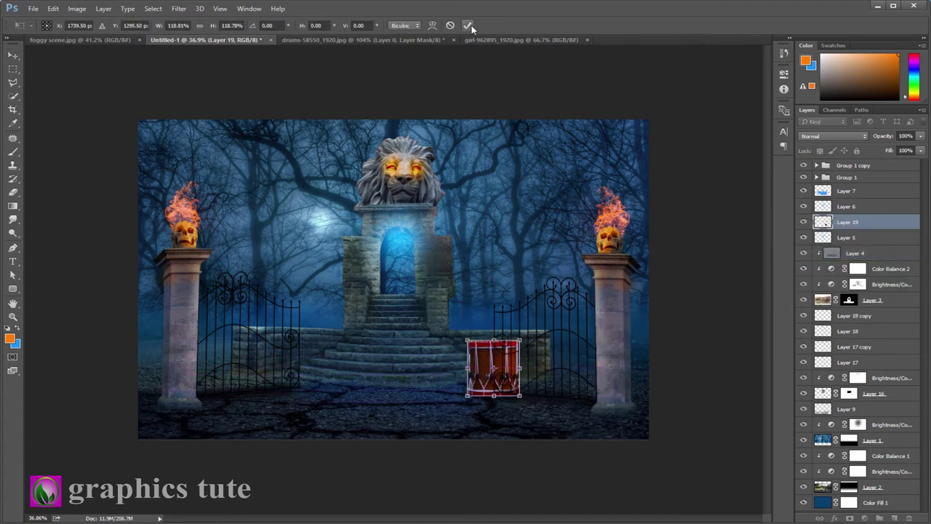
click(468, 26)
click(107, 41)
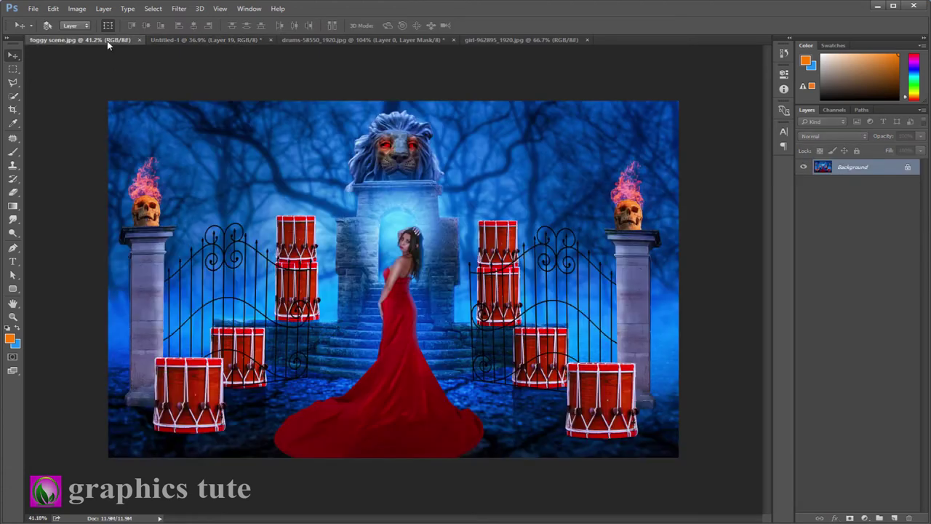
click(200, 39)
drag(493, 340, 493, 336)
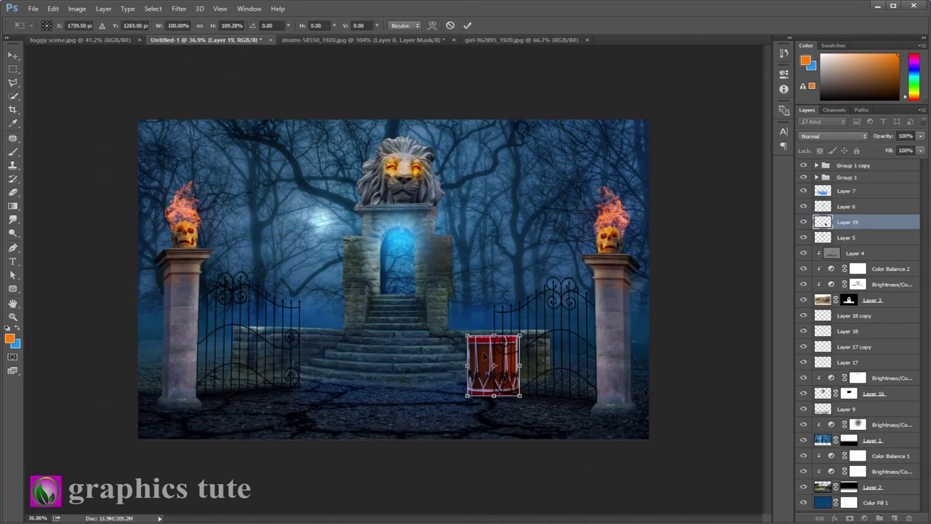
drag(493, 367, 486, 363)
click(468, 26)
Brighten the drum with a Brightness/Contrast adjustment of 50 and merge it into the drum layer
click(865, 518)
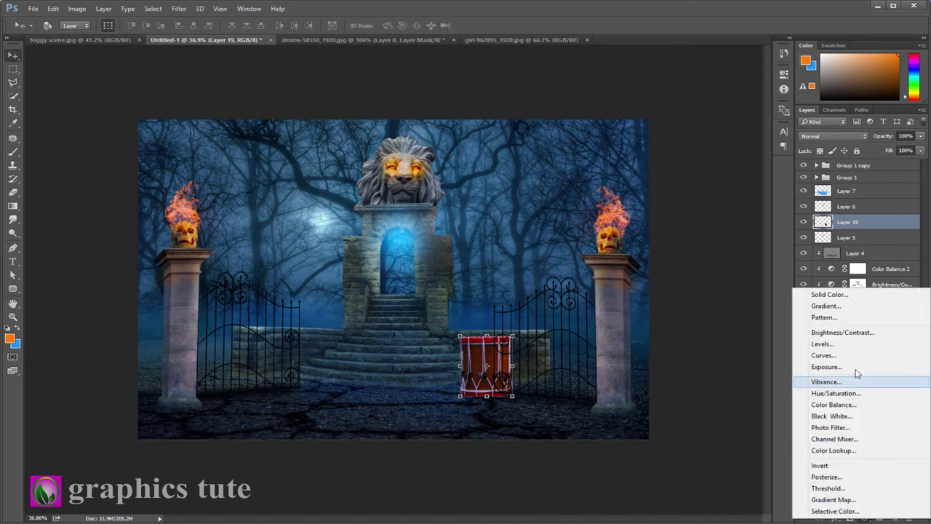
click(844, 333)
drag(688, 123, 714, 125)
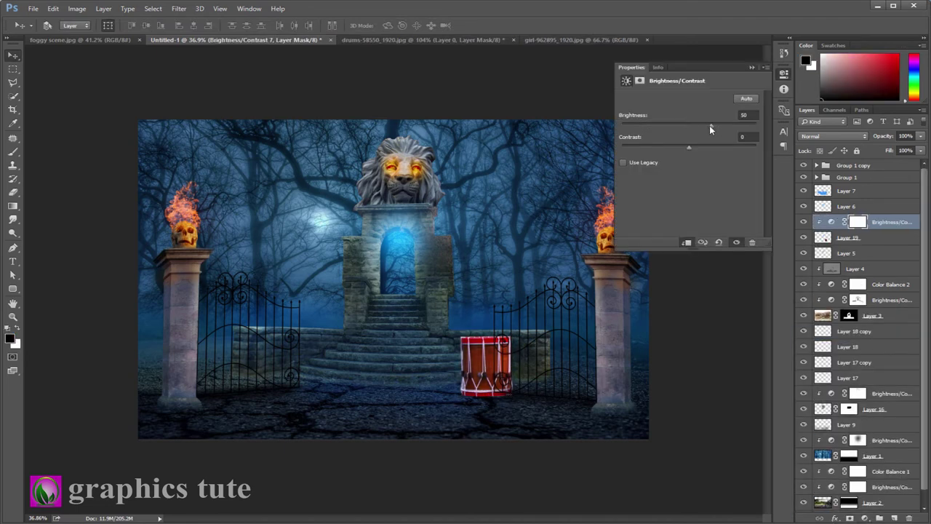
click(752, 69)
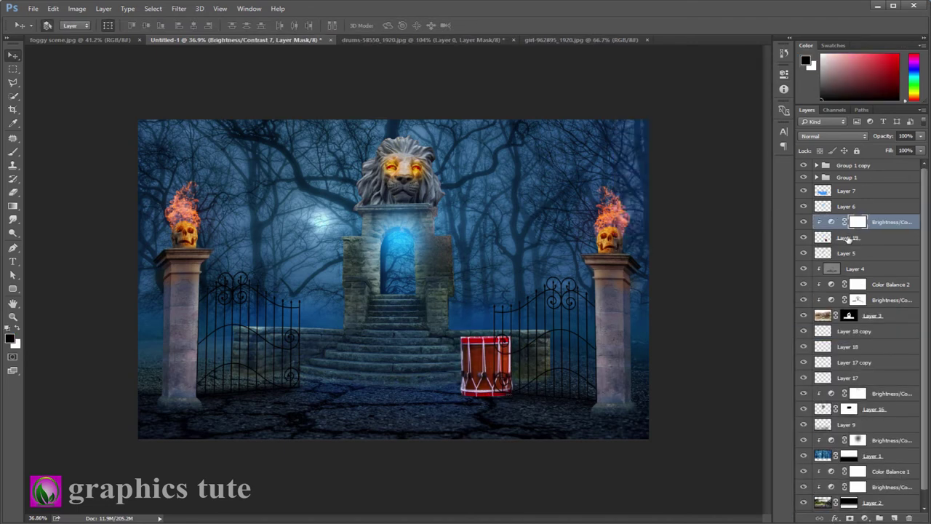
shift+click(847, 238)
key(ctrl+e)
Duplicate the drum into four: two on the steps and two in front of the pillars
key(ctrl+j)
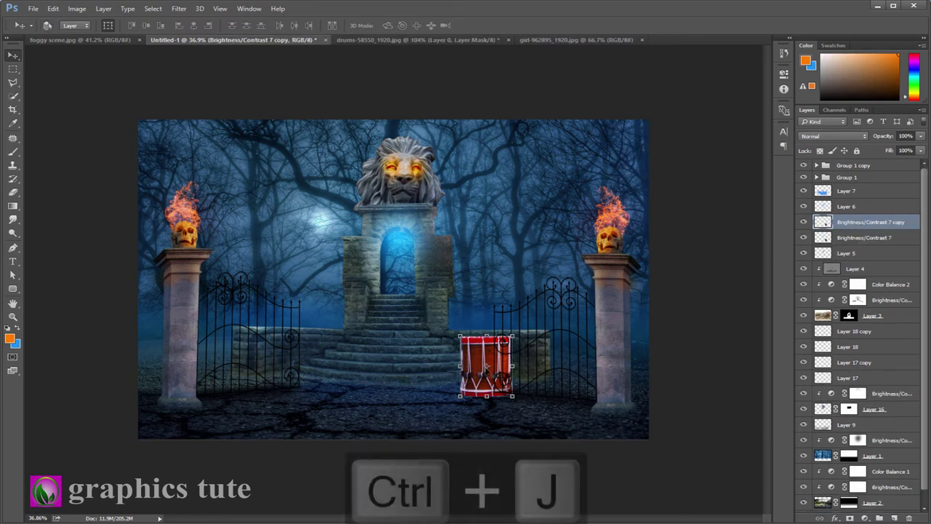
drag(474, 364, 299, 363)
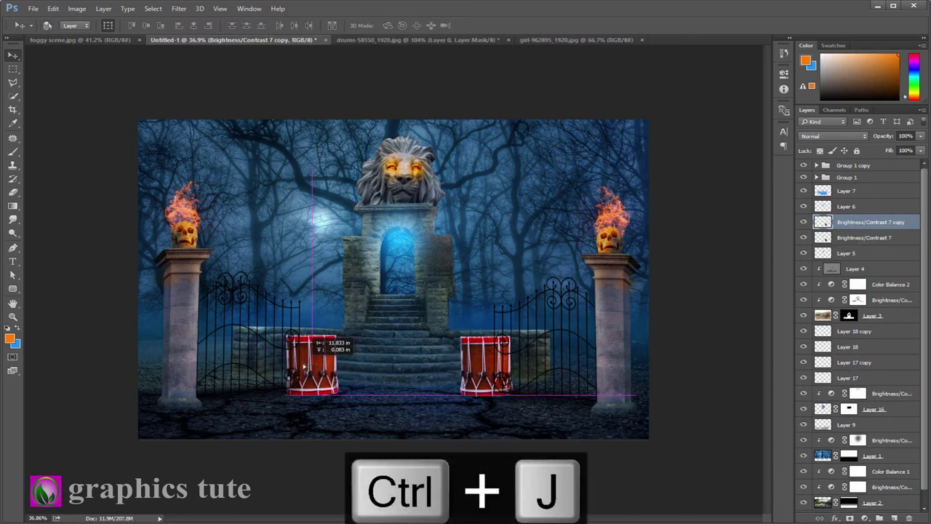
shift+click(857, 238)
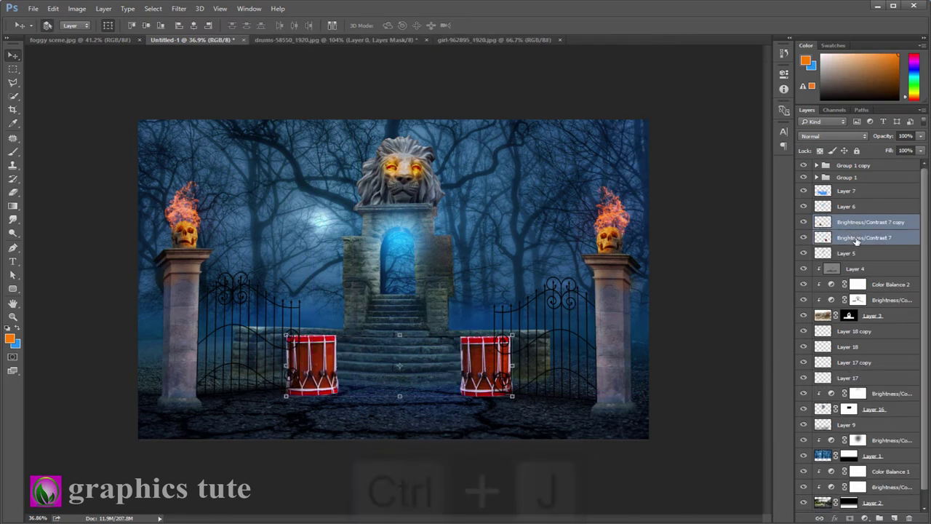
key(ctrl+j)
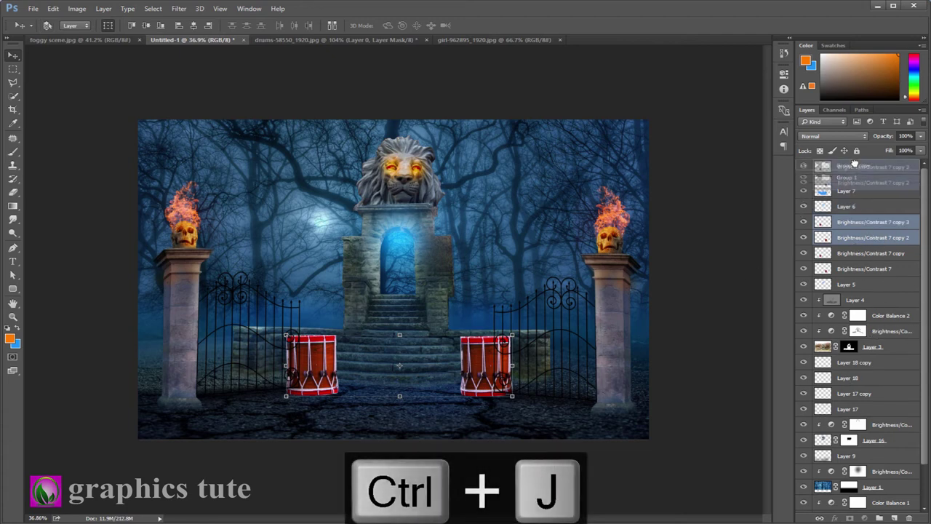
key(ctrl+z)
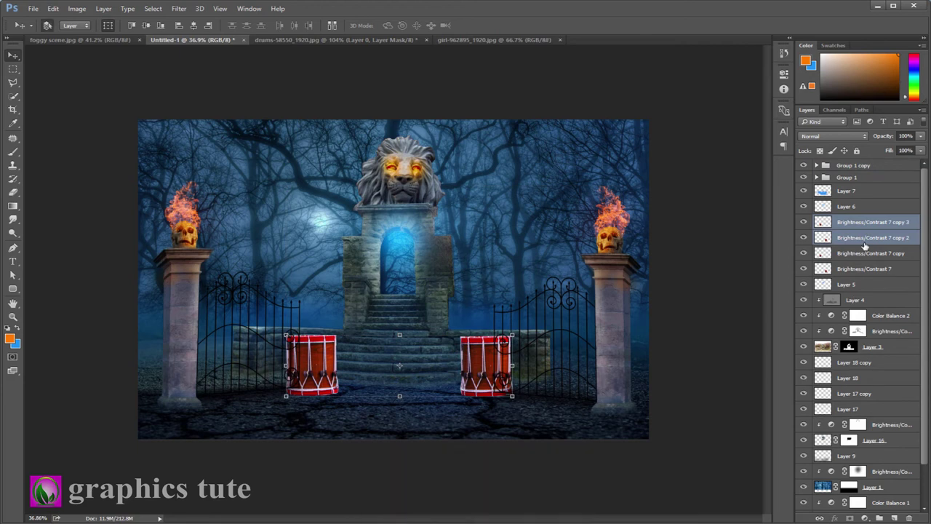
key(ctrl+bracketright)
key(ctrl+bracketright)
key(ctrl+bracketright)
key(ctrl+bracketright)
mouse_move(486, 390)
mouse_down()
mouse_move(486, 423)
mouse_move(578, 397)
mouse_up()
click(872, 167)
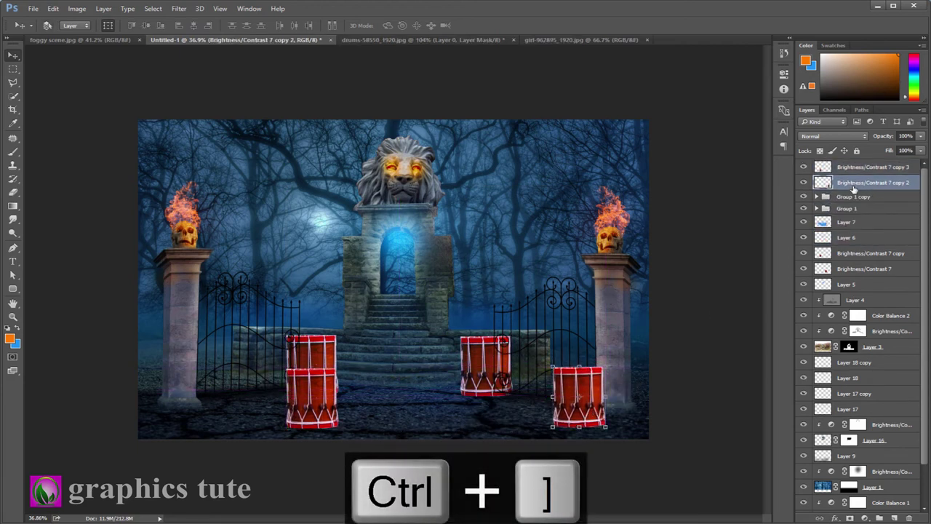
drag(312, 399, 216, 398)
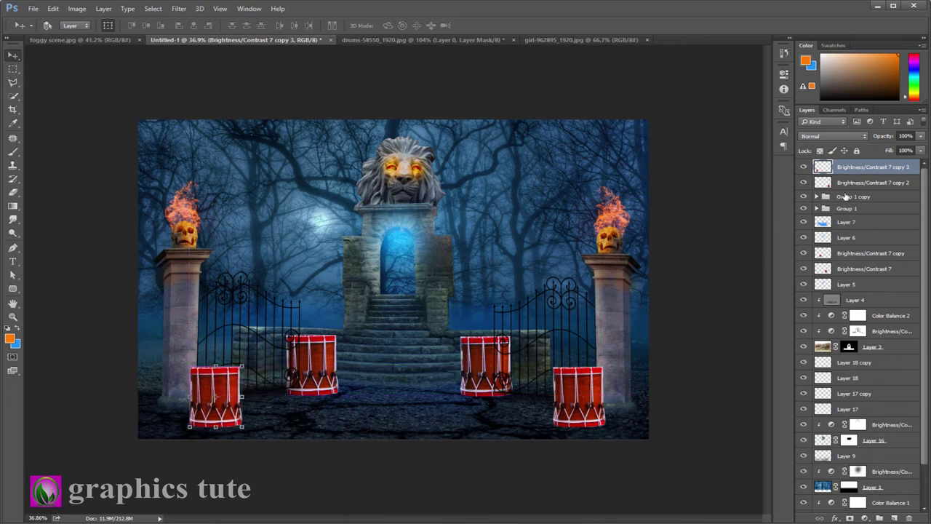
Paint soft black shadows under the drums on a new layer
click(853, 197)
click(894, 518)
key(b)
key(d)
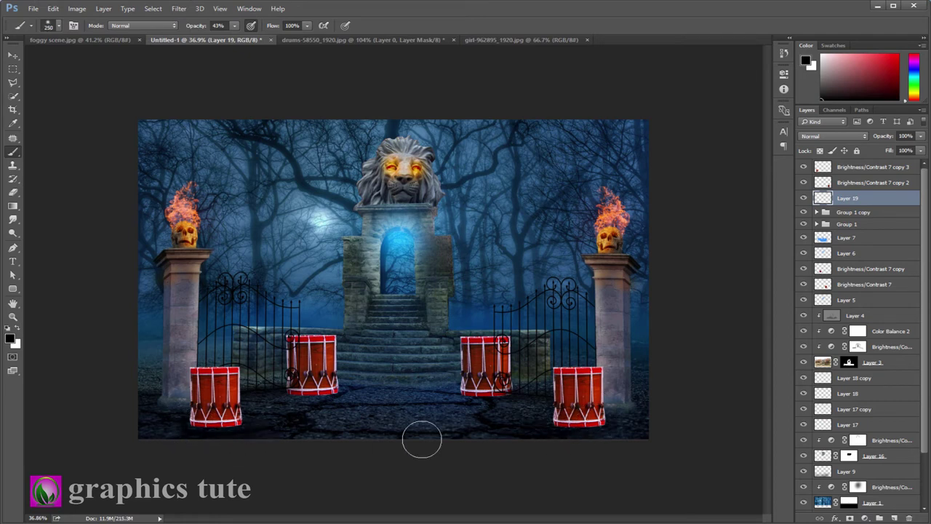
drag(488, 392, 510, 399)
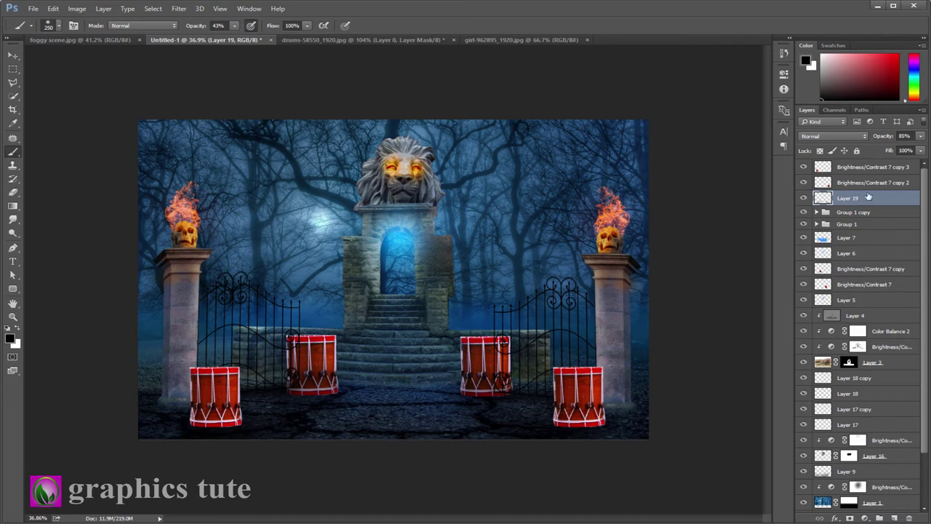
scroll(924, 317, down, 2)
Stack a slightly smaller drum copy on top of the left-centre drum
click(858, 246)
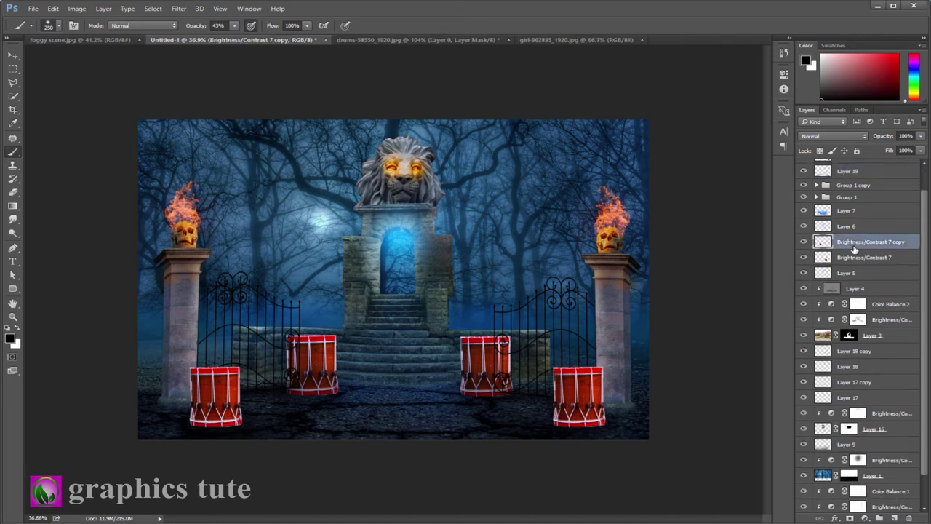
key(ctrl+j)
key(v)
drag(312, 364, 299, 300)
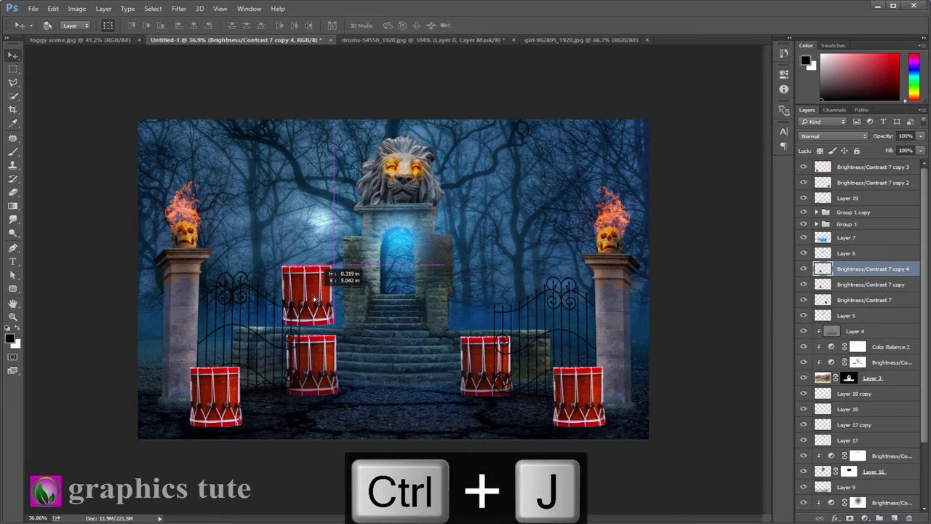
key(ctrl+t)
mouse_move(325, 272)
mouse_down()
mouse_move(308, 291)
mouse_move(295, 242)
mouse_up()
click(467, 25)
Duplicate the upper drum stack and move the copy to the right of the arch
key(ctrl+j)
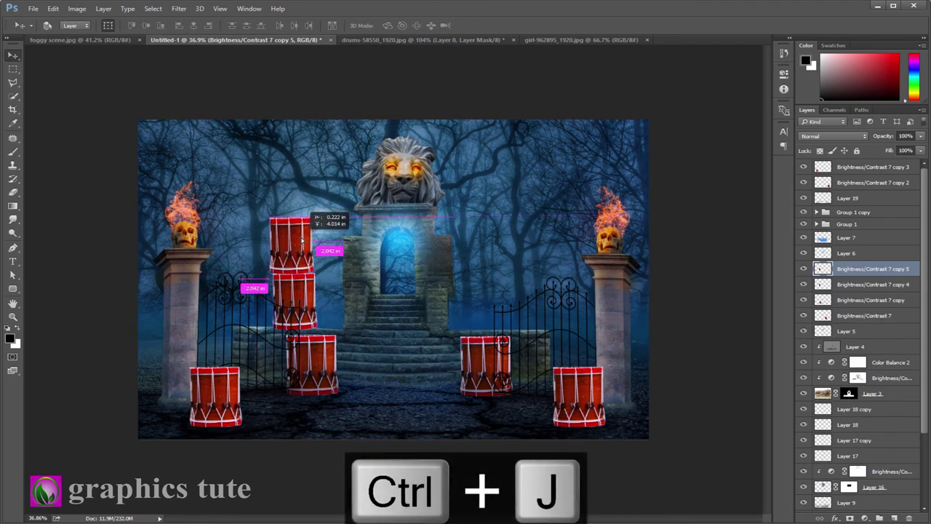
shift+click(295, 298)
key(ctrl+j)
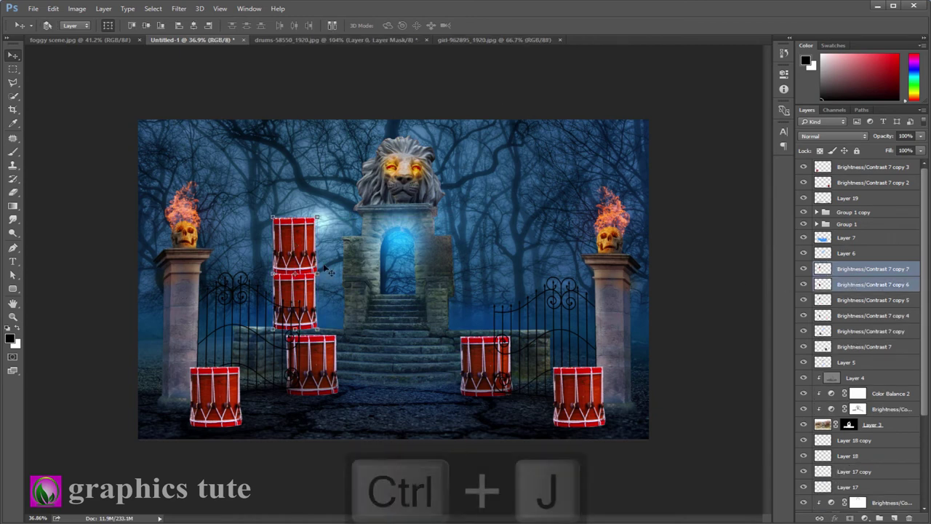
drag(304, 264, 499, 262)
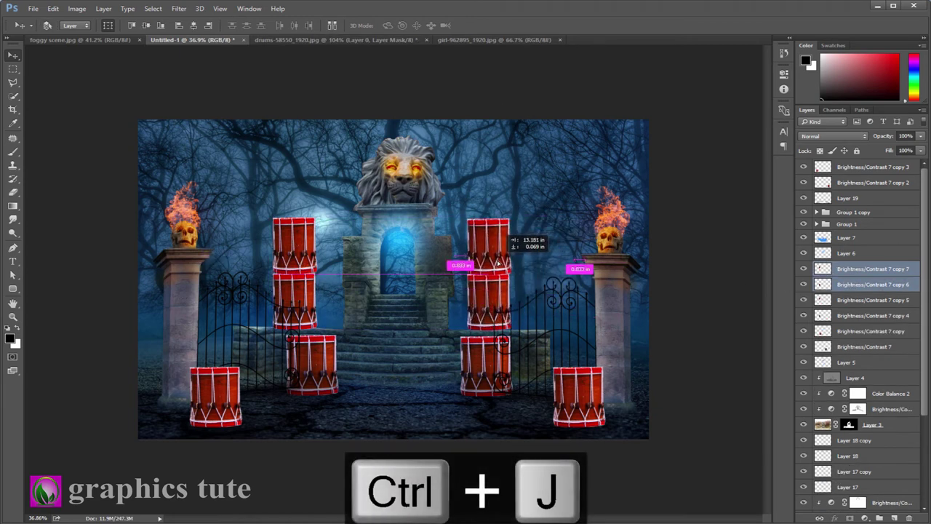
click(858, 273)
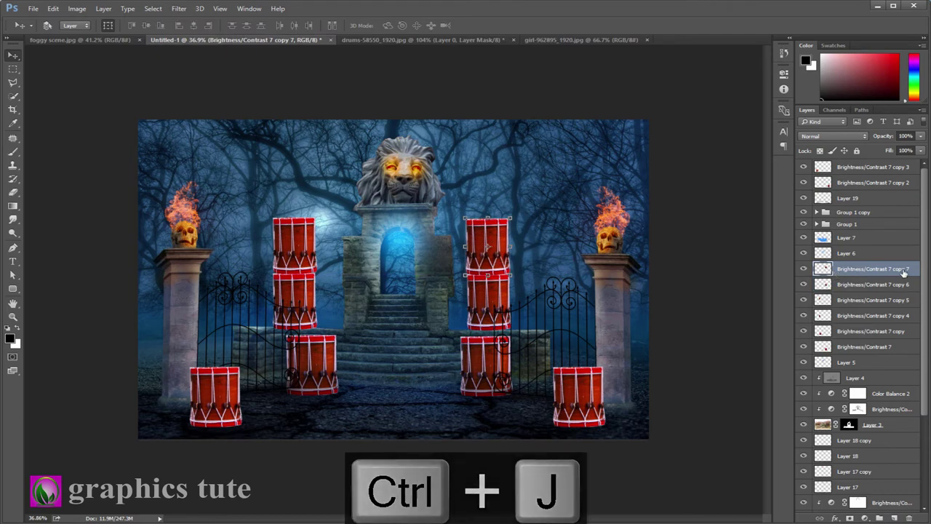
click(840, 298)
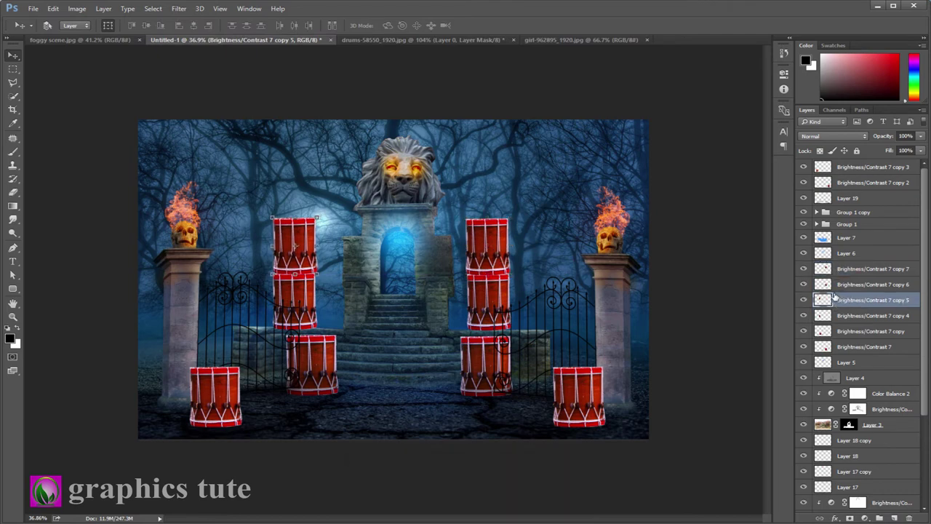
click(12, 317)
Shorten the upper-right and upper-left drums by lowering their top edges so each stack sits flush
drag(277, 358, 291, 358)
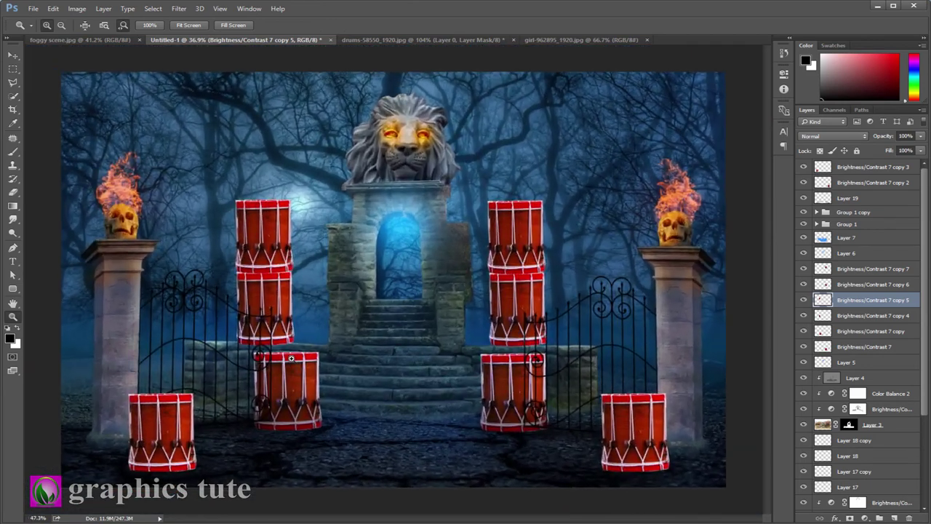
click(859, 268)
key(v)
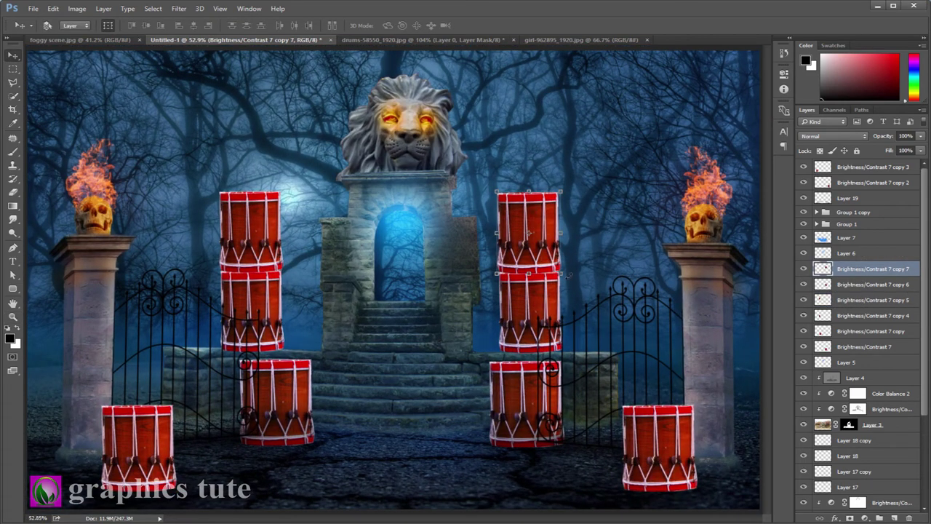
key(ctrl+t)
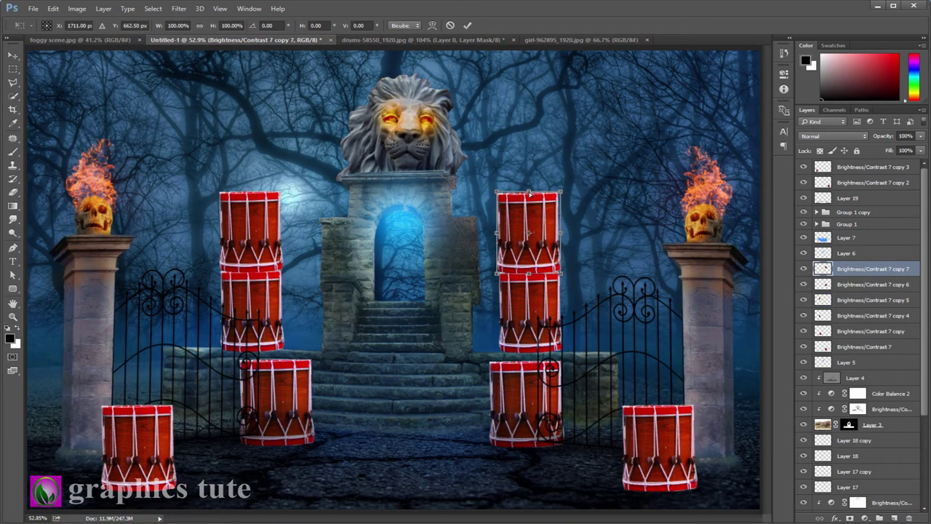
drag(530, 194, 530, 197)
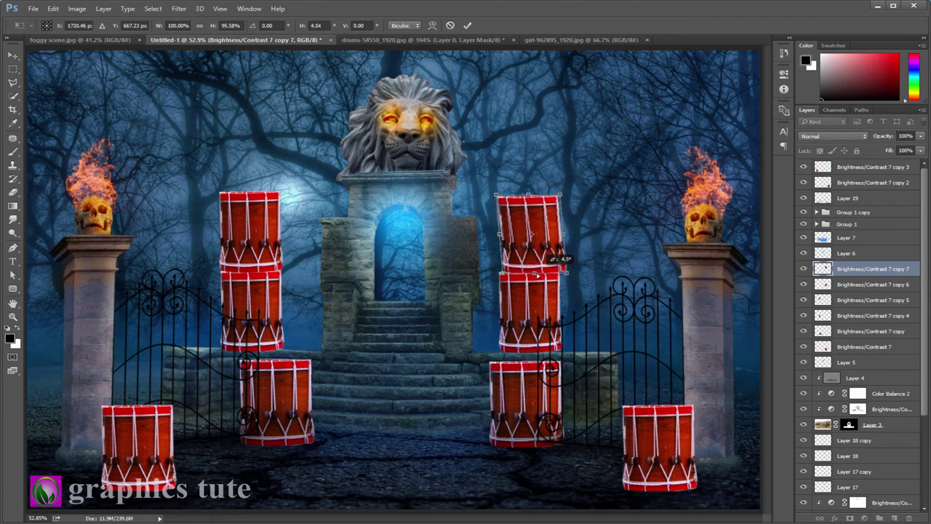
drag(528, 273, 531, 278)
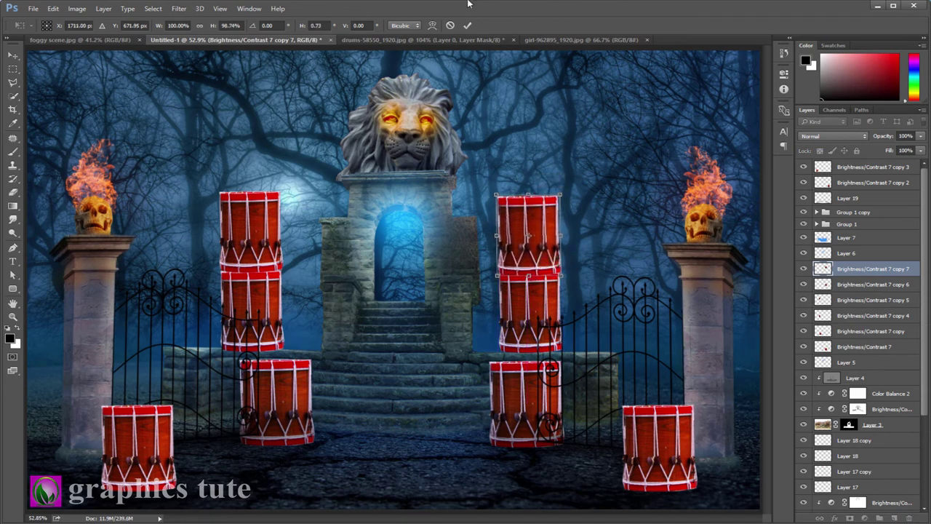
click(468, 26)
click(251, 233)
key(ctrl+t)
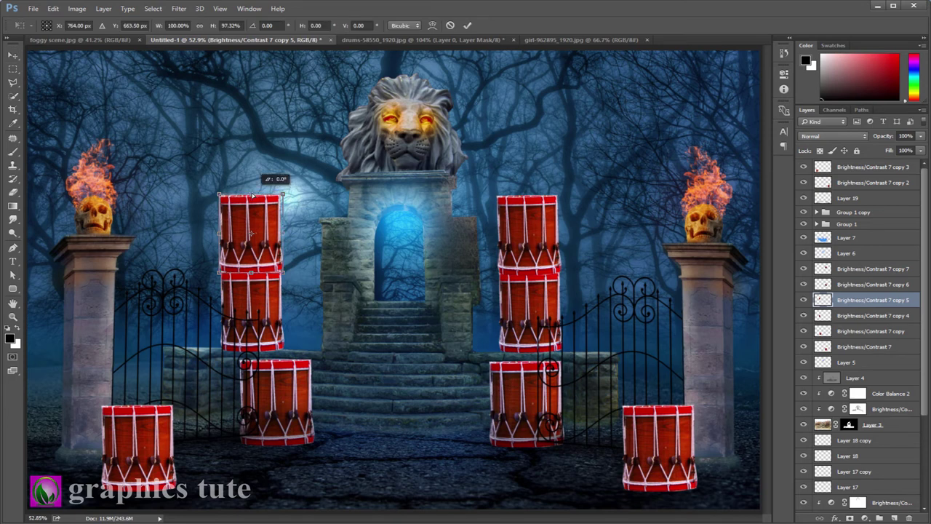
drag(252, 195, 252, 198)
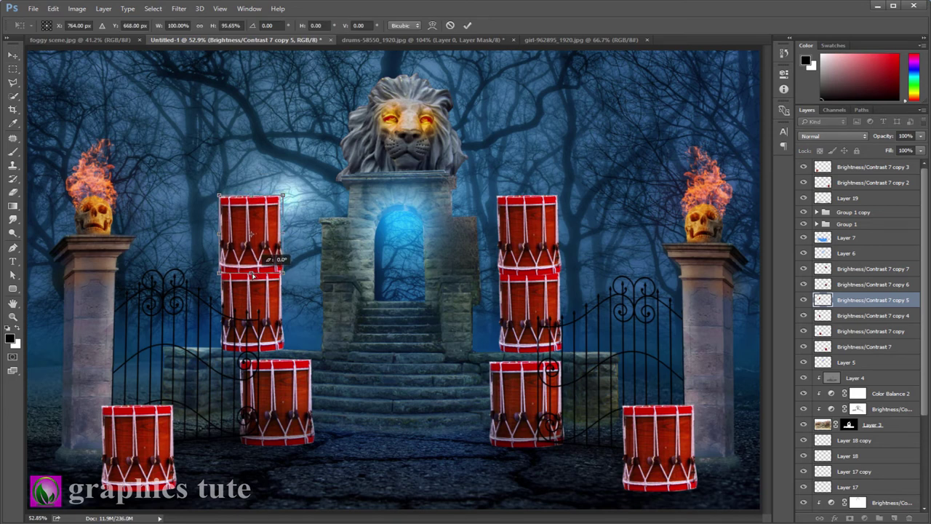
click(468, 26)
On a new layer above Layer 5, paint a soft shadow beside the lower drums
click(848, 363)
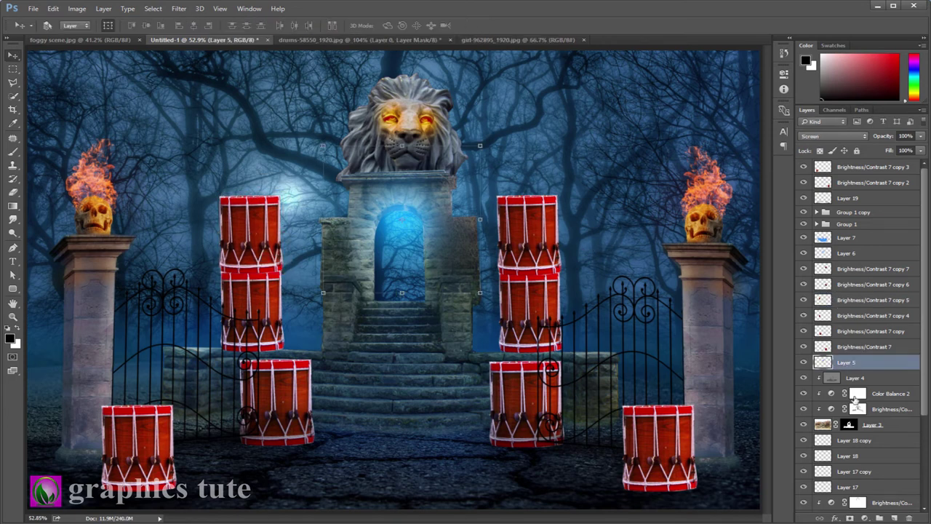
click(895, 518)
key(b)
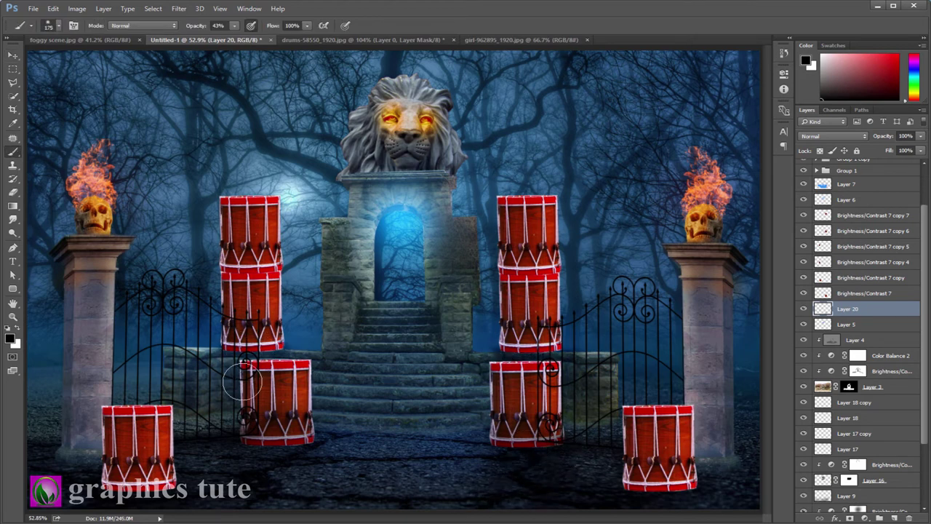
drag(242, 379, 216, 455)
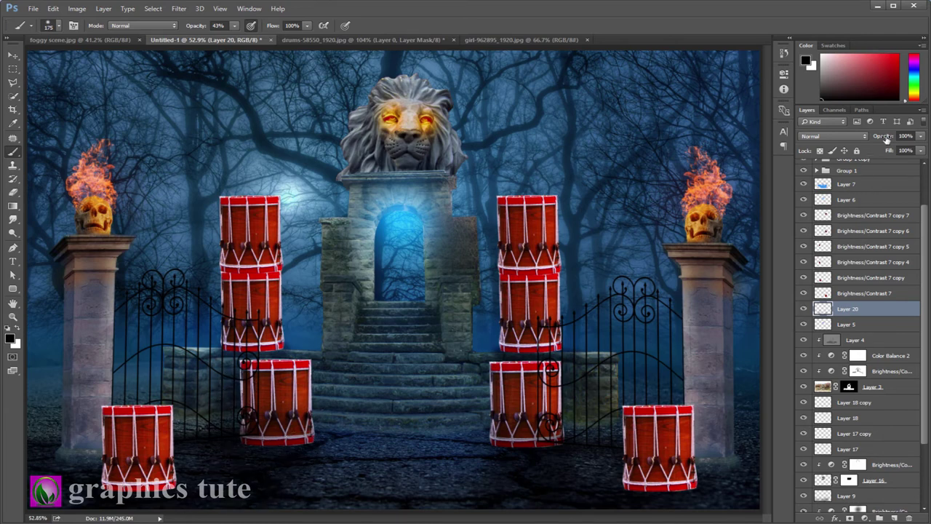
Zoom out on the composite and close the drum photo without saving
key(z)
drag(305, 261, 357, 26)
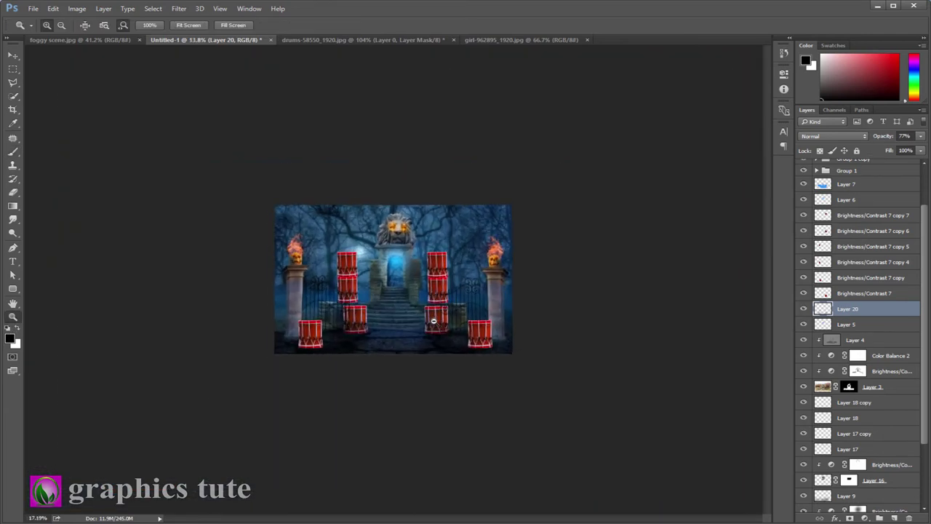
click(393, 40)
click(453, 40)
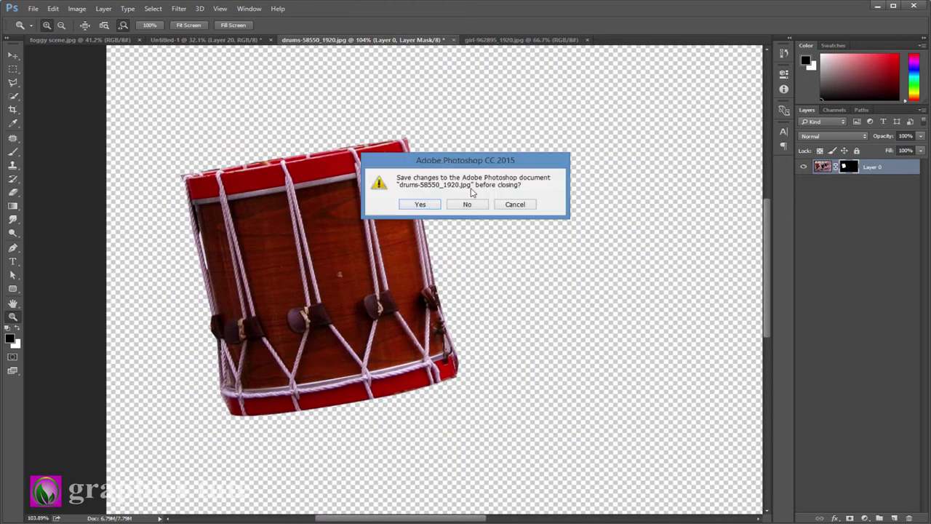
click(476, 201)
Quick-select the woman in the red gown, refine her mask, and drag the cut-out into the composite
click(366, 41)
click(908, 166)
drag(439, 246, 480, 246)
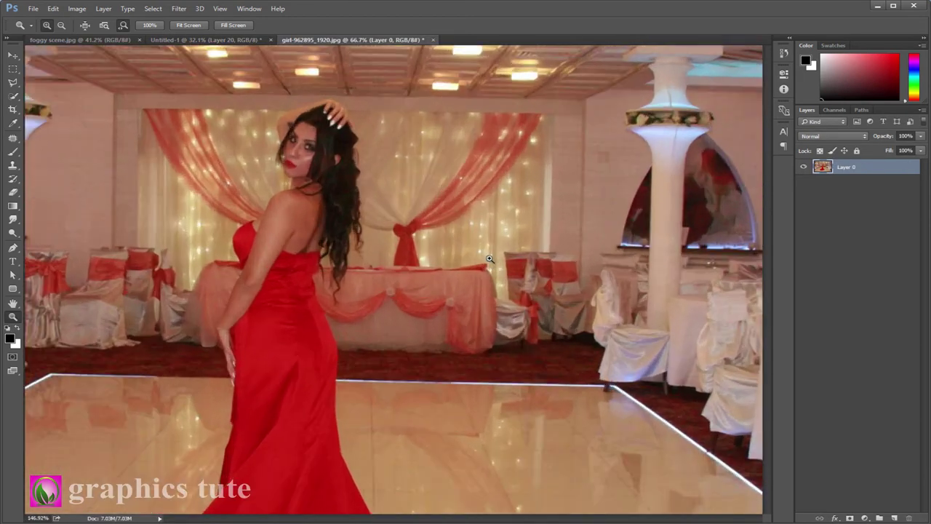
key(w)
drag(309, 127, 284, 125)
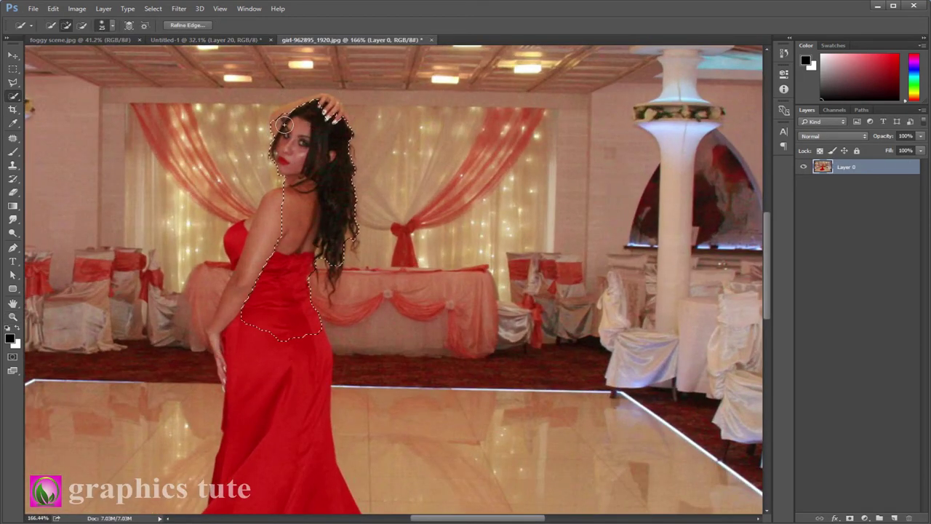
drag(310, 236, 364, 51)
mouse_move(327, 364)
mouse_down()
mouse_move(383, 92)
mouse_move(386, 347)
mouse_up()
key(bracketleft)
key(bracketleft)
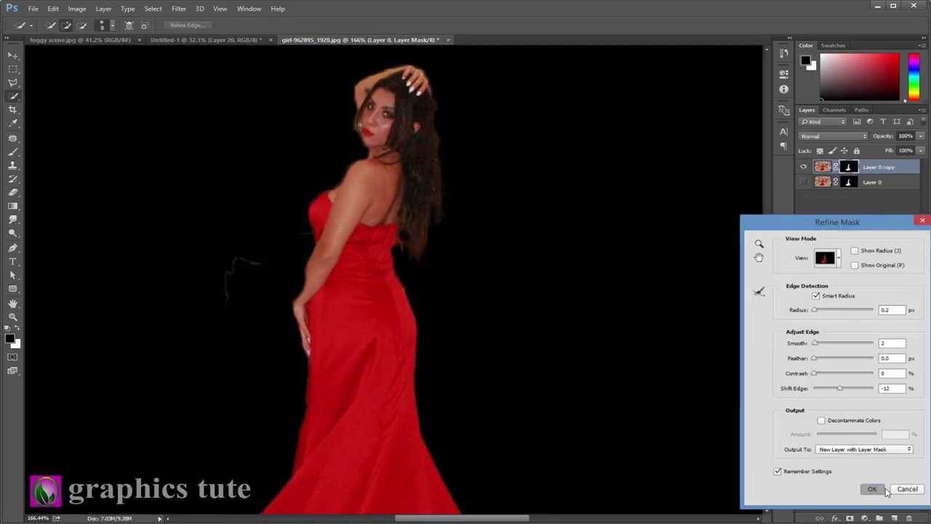
key(x)
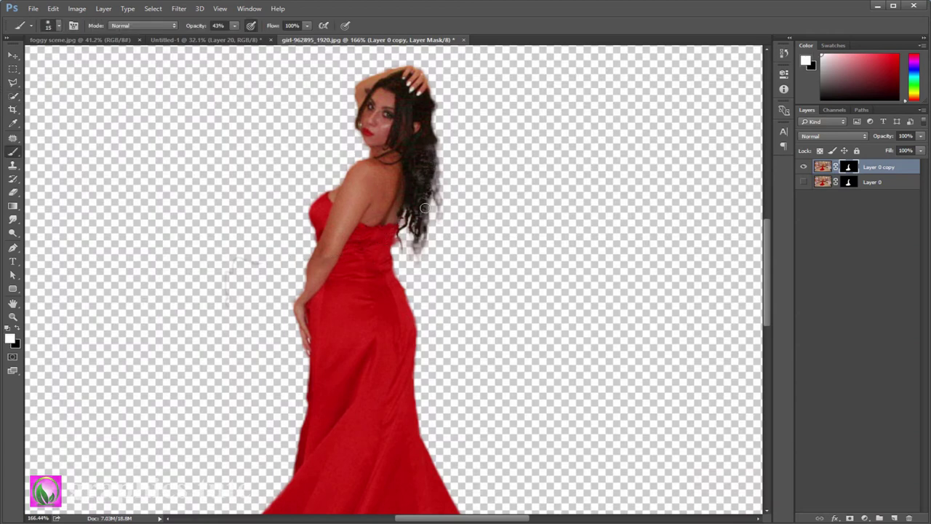
key(v)
drag(329, 151, 574, 351)
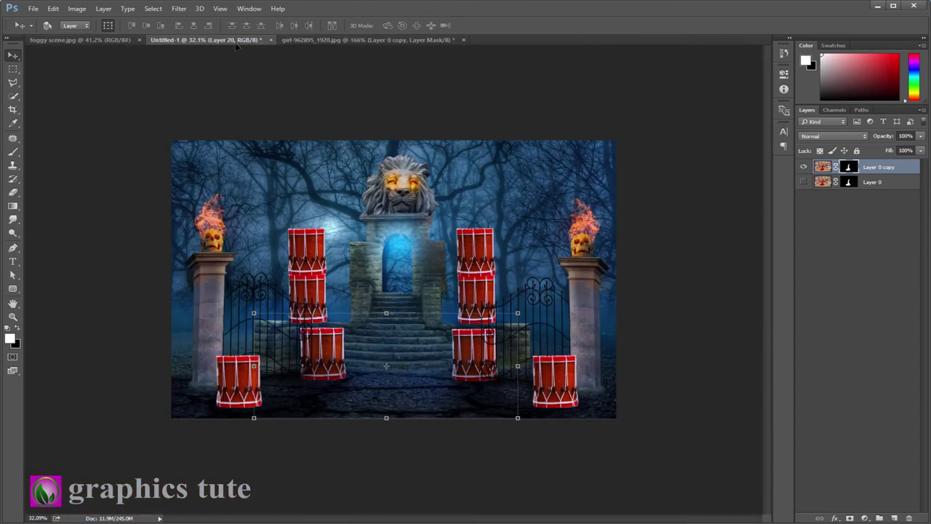
Scale the woman to about 151% and centre her on the stairway before the arch
key(ctrl+t)
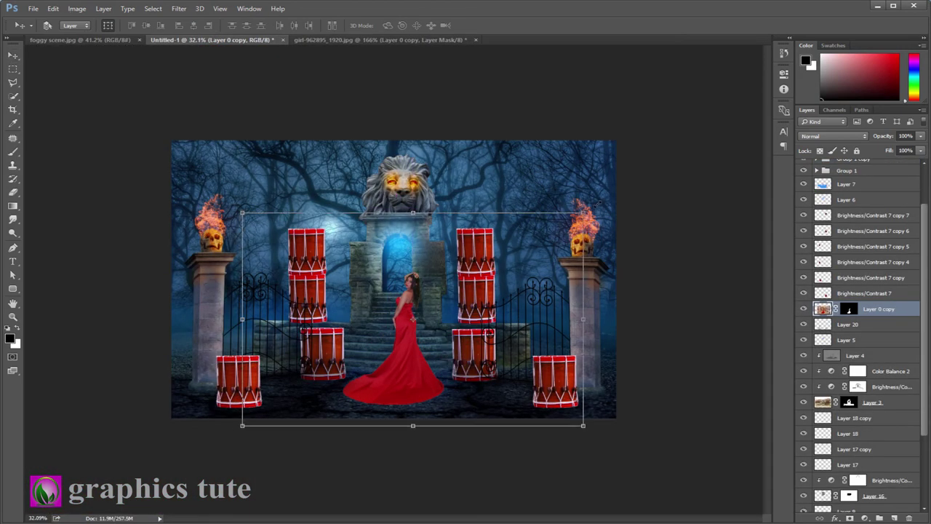
mouse_move(584, 213)
mouse_down()
mouse_move(642, 176)
mouse_move(647, 151)
mouse_up()
drag(413, 334, 409, 327)
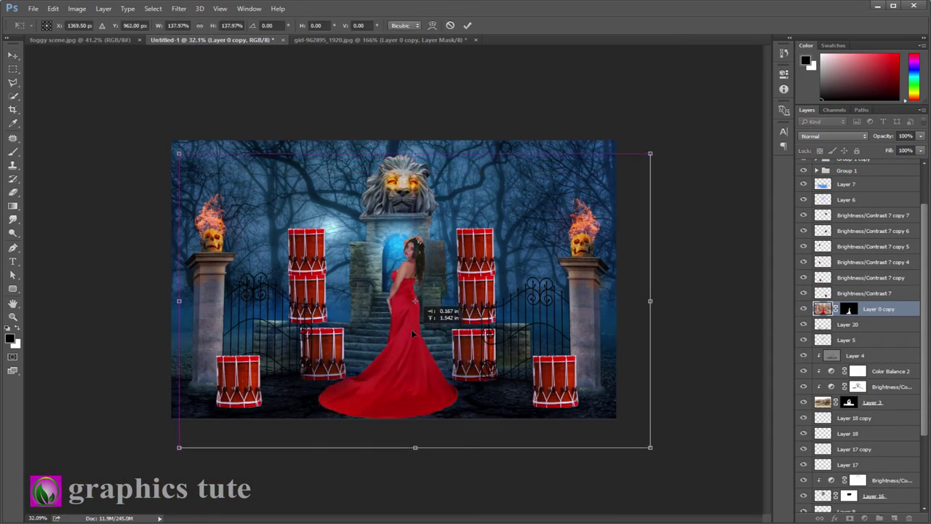
key(Down)
key(Down)
key(Down)
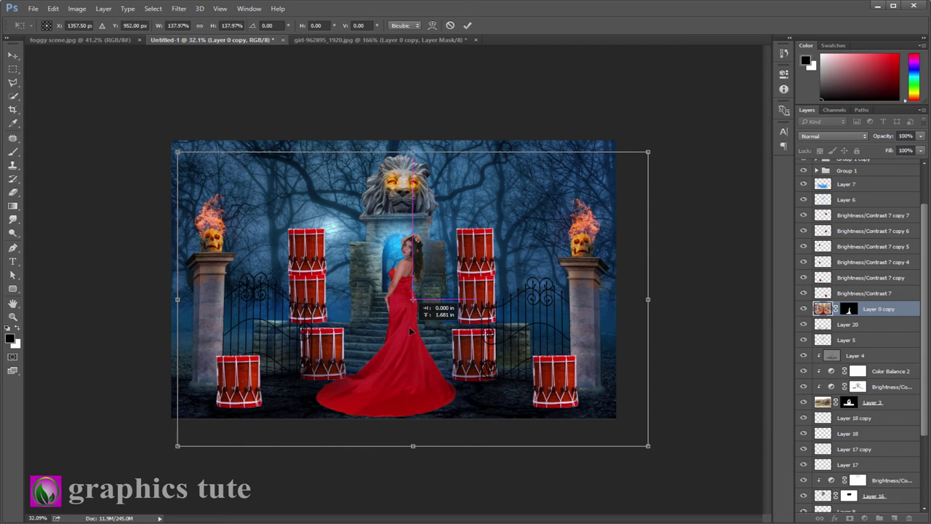
drag(655, 148, 679, 134)
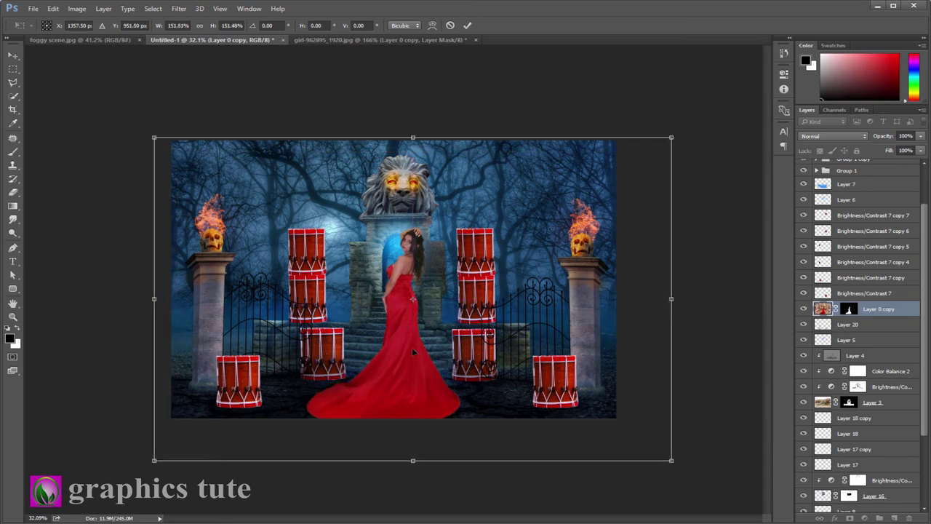
drag(412, 347, 406, 352)
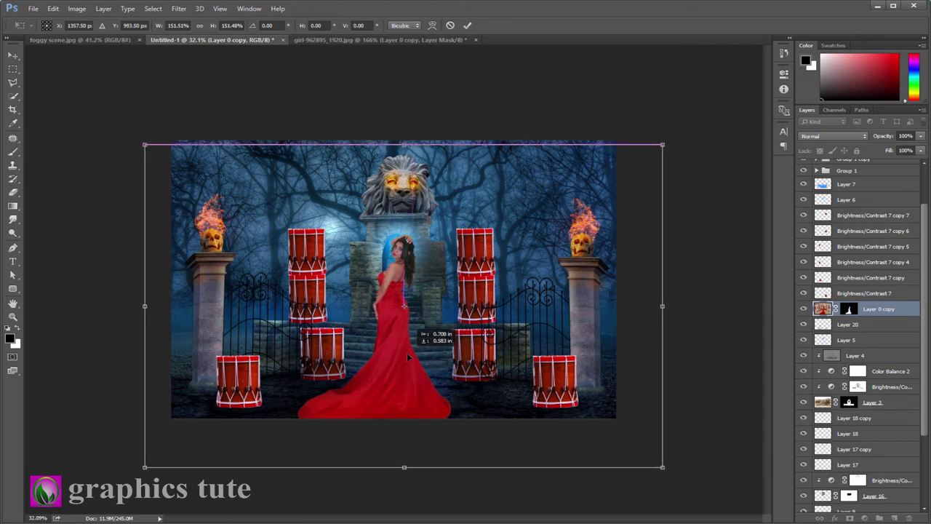
click(467, 24)
key(z)
drag(344, 440, 426, 396)
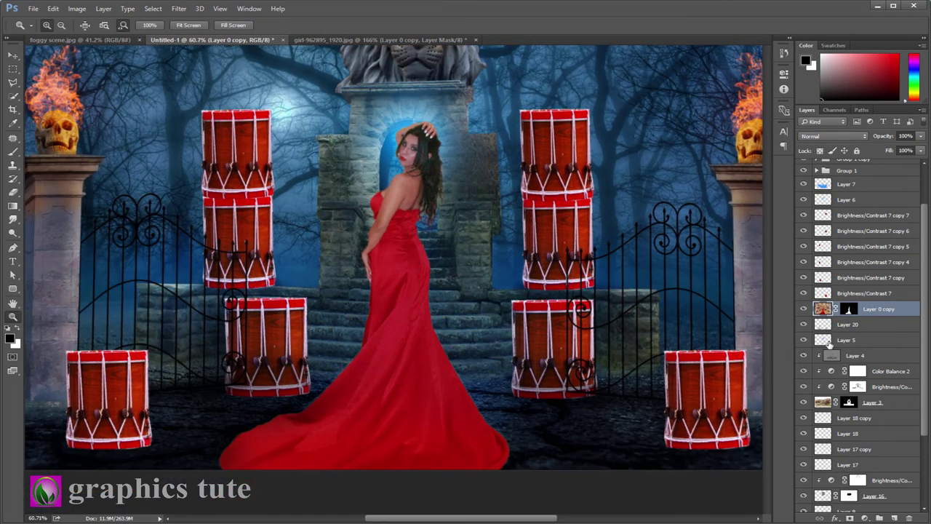
Add a Brightness/Contrast adjustment to the woman and brush away part of its mask near her head
click(864, 518)
click(842, 329)
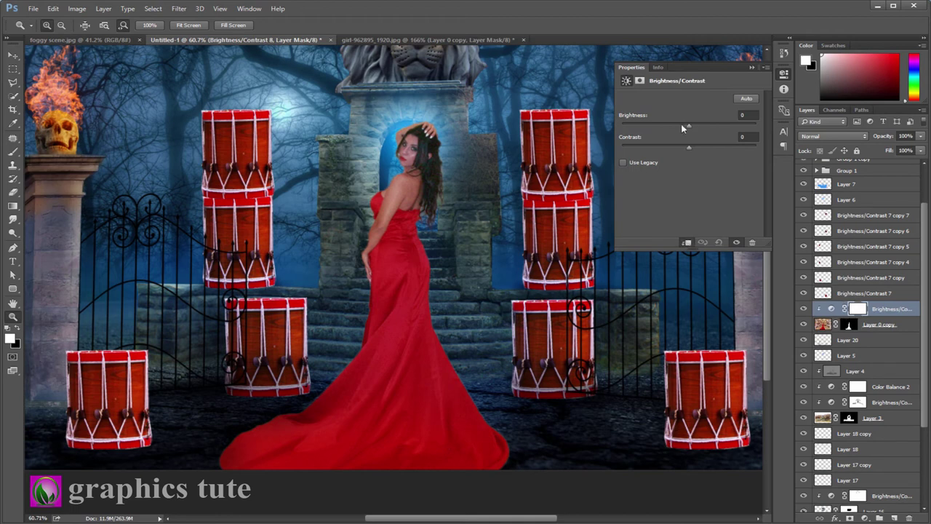
click(751, 67)
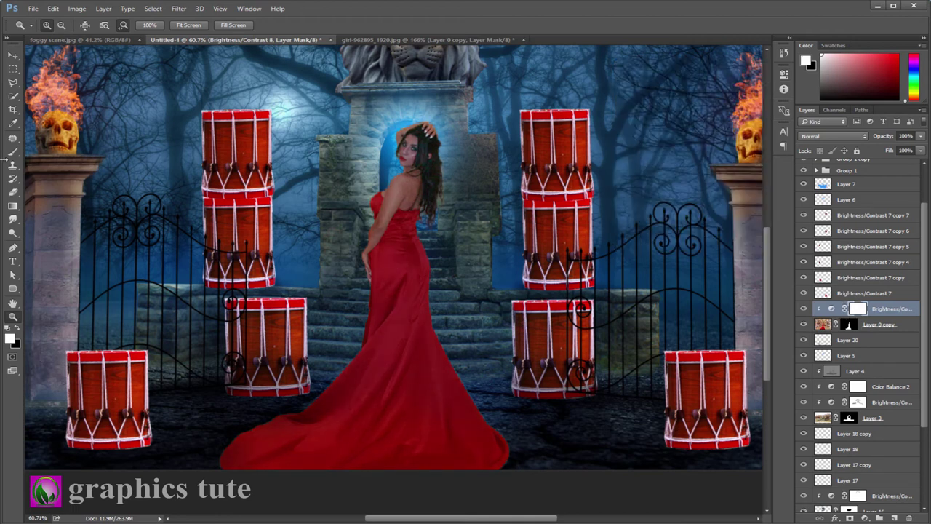
click(11, 153)
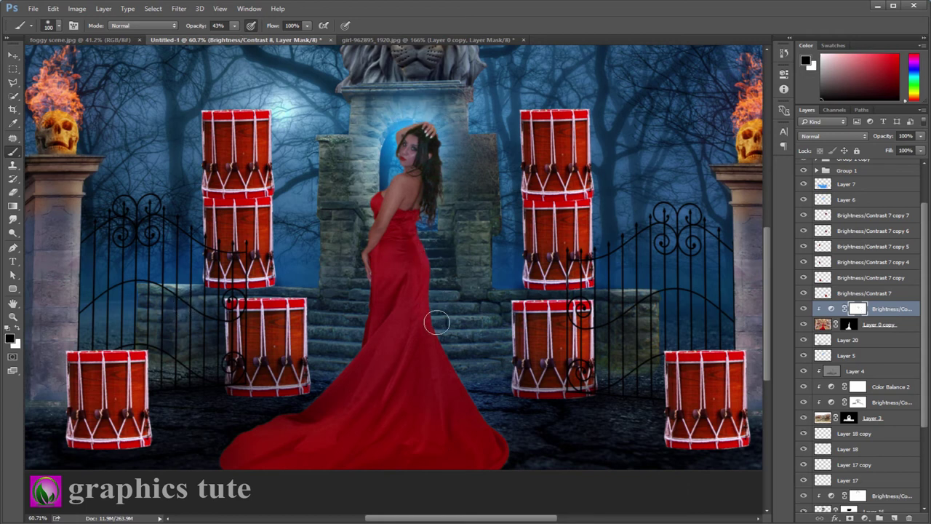
drag(383, 178, 343, 256)
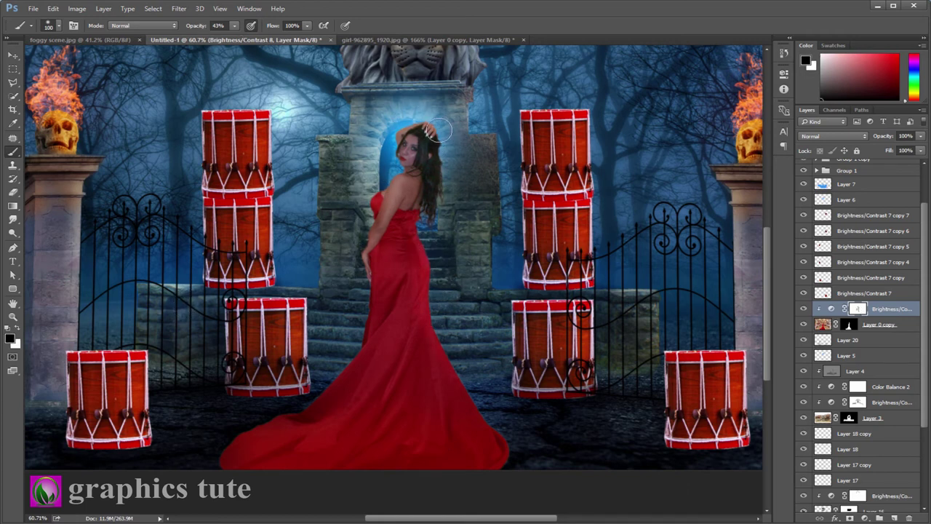
Add a new clipped layer over the woman, fill it with 50% grey, and blend it in Overlay
click(894, 518)
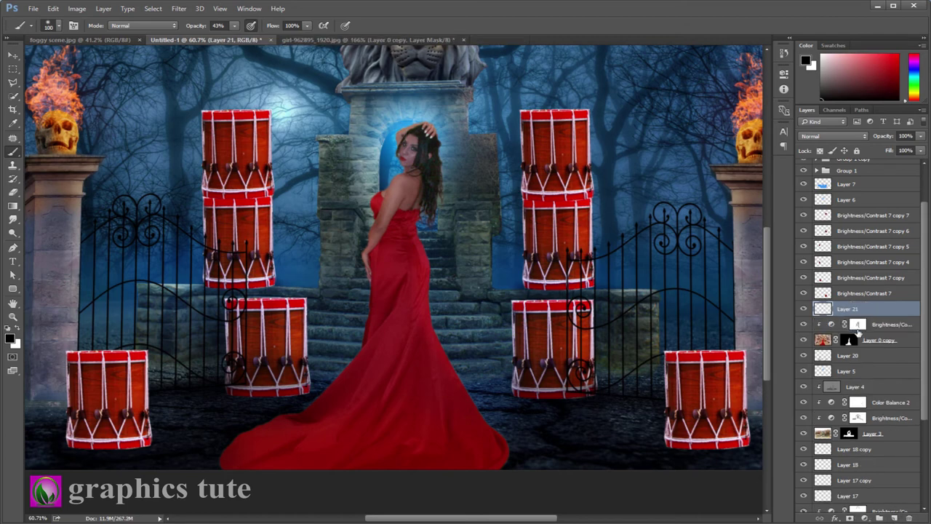
right_click(857, 310)
click(743, 239)
click(53, 9)
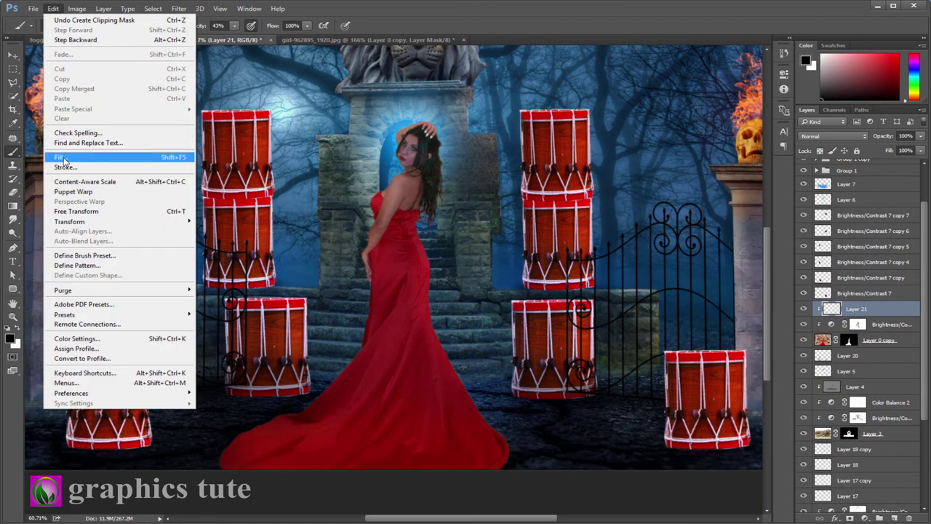
click(62, 157)
key(Return)
click(833, 136)
click(809, 239)
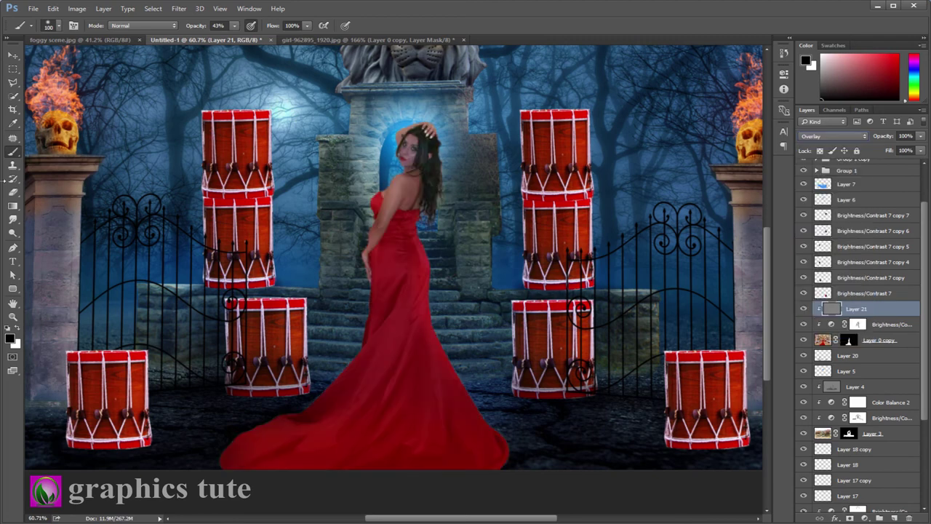
Set the Dodge tool to 7% exposure and zoom in on the woman's upper body
click(13, 232)
text(7)
key(Return)
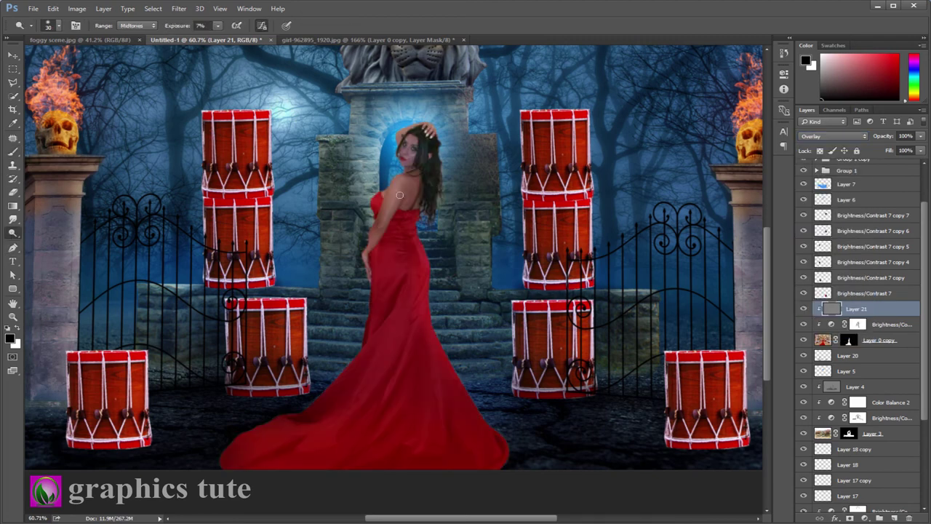
key(ctrl+plus)
scroll(364, 262, up, 3)
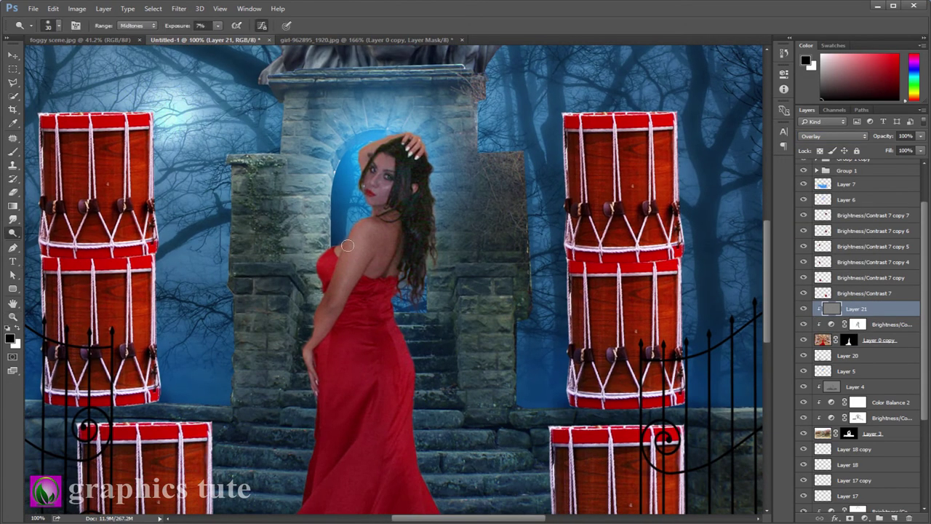
Touch up the woman's layer mask edges with a 15px brush in white and black
click(848, 340)
key(b)
key(x)
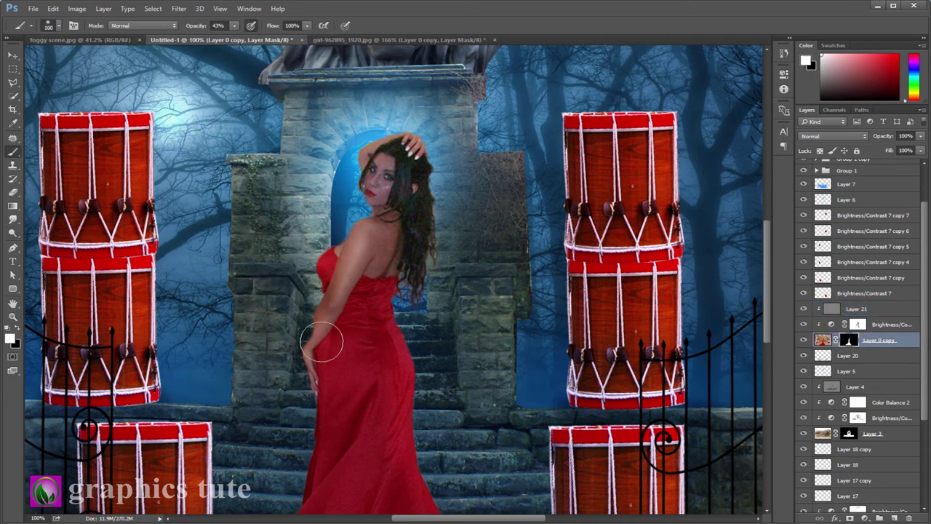
key(bracketleft)
key(bracketleft)
key(bracketleft)
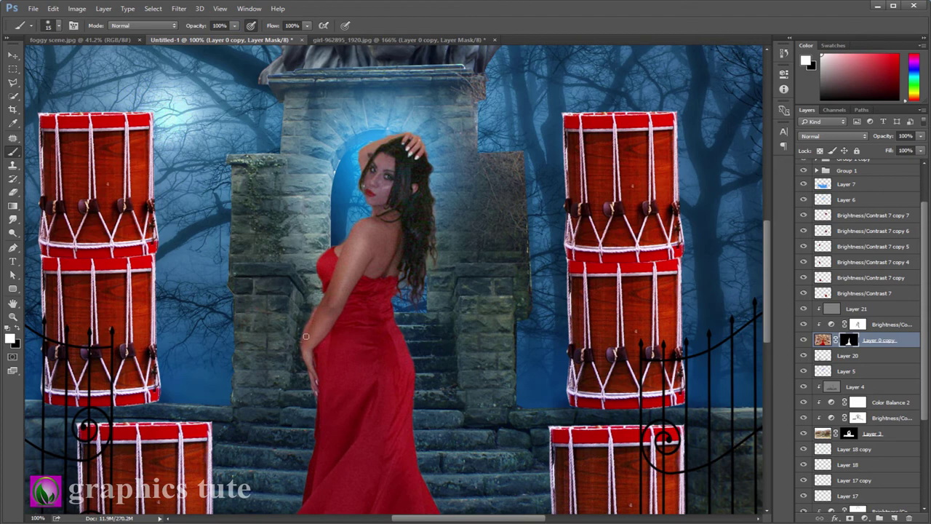
key(x)
Dodge the grey Overlay layer at 7%, then switch to the Burn tool for the dress
key(alt+bracketright)
key(alt+bracketright)
key(o)
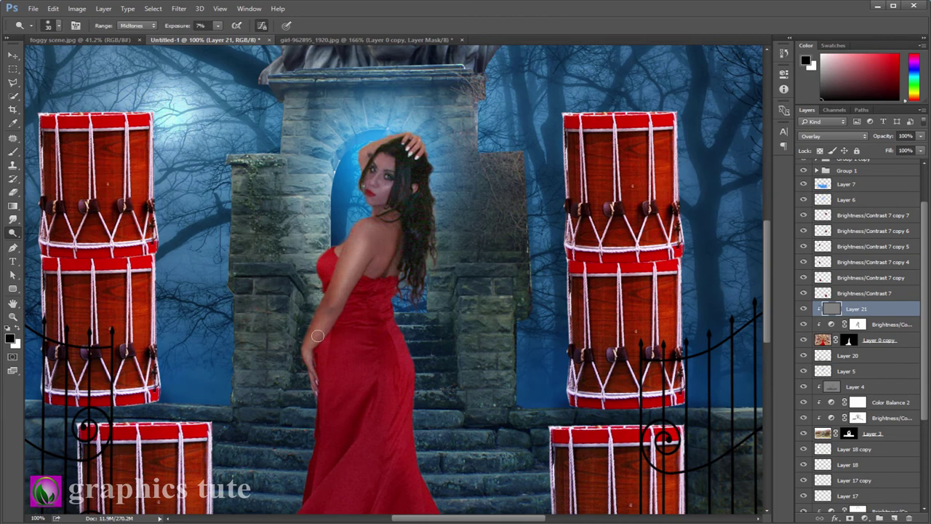
scroll(377, 317, down, 5)
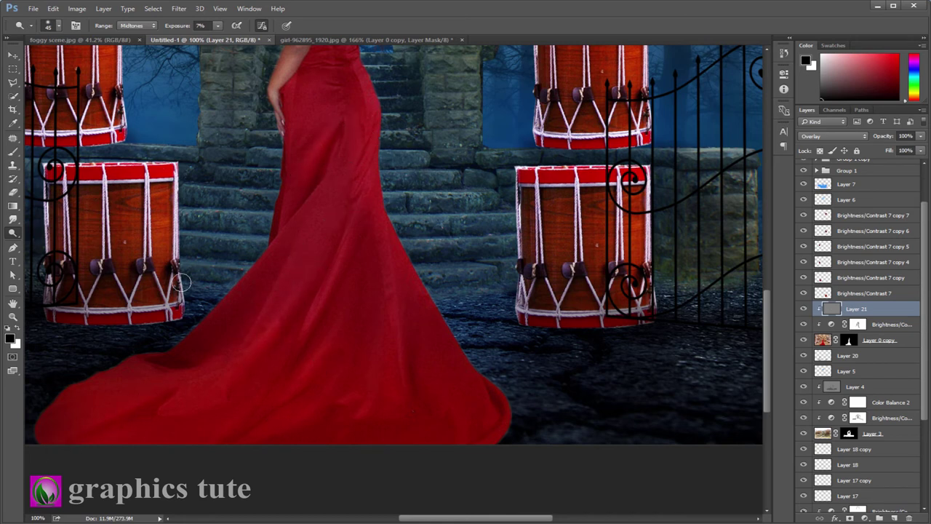
right_click(11, 232)
click(59, 242)
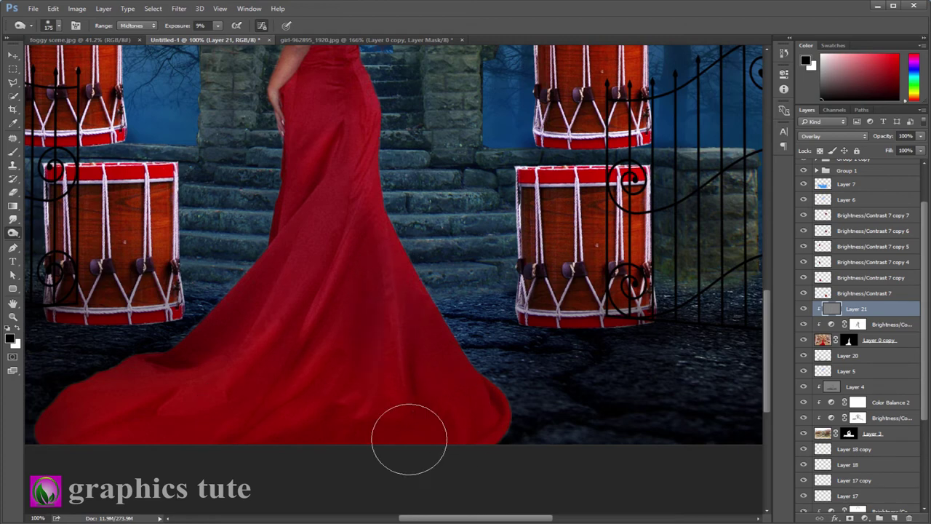
Zoom out, add a new layer, and set a blue foreground colour starting from 124a7d
key(z)
drag(437, 305, 394, 303)
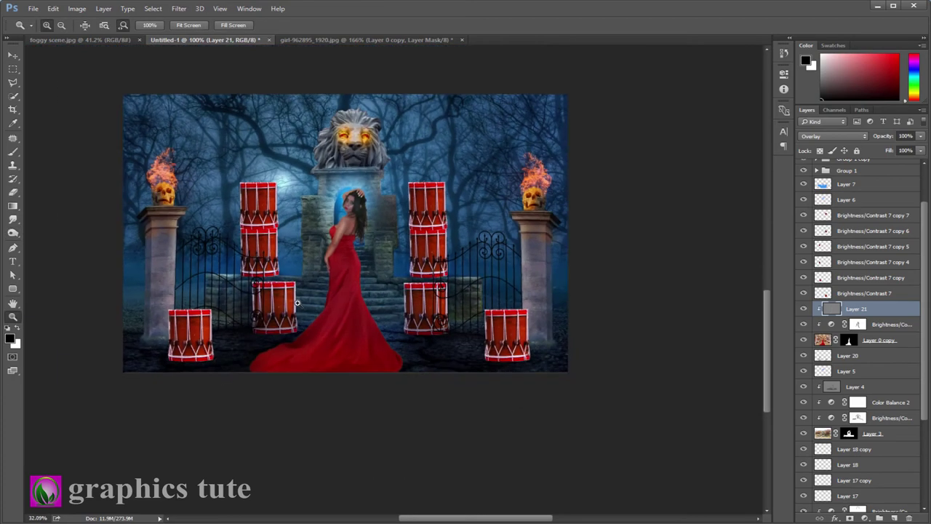
click(880, 516)
click(10, 338)
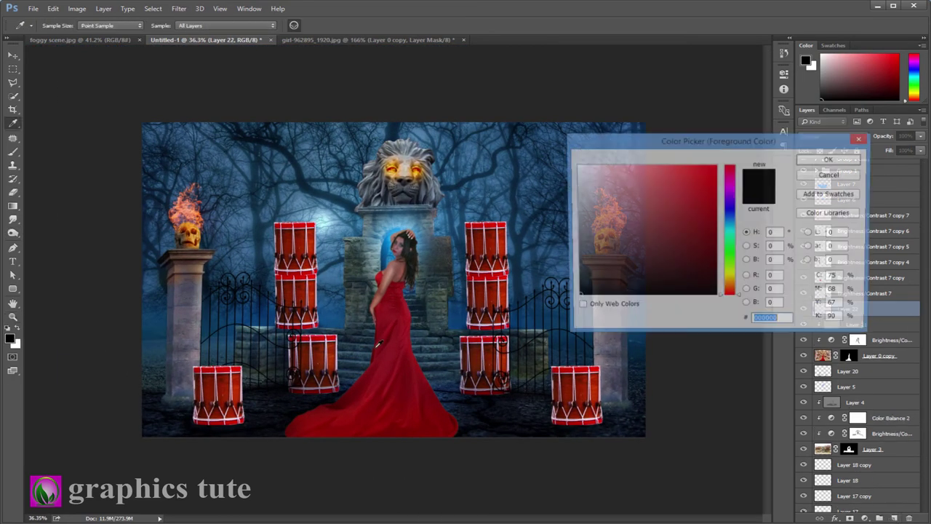
text(124a7d)
click(708, 192)
click(830, 159)
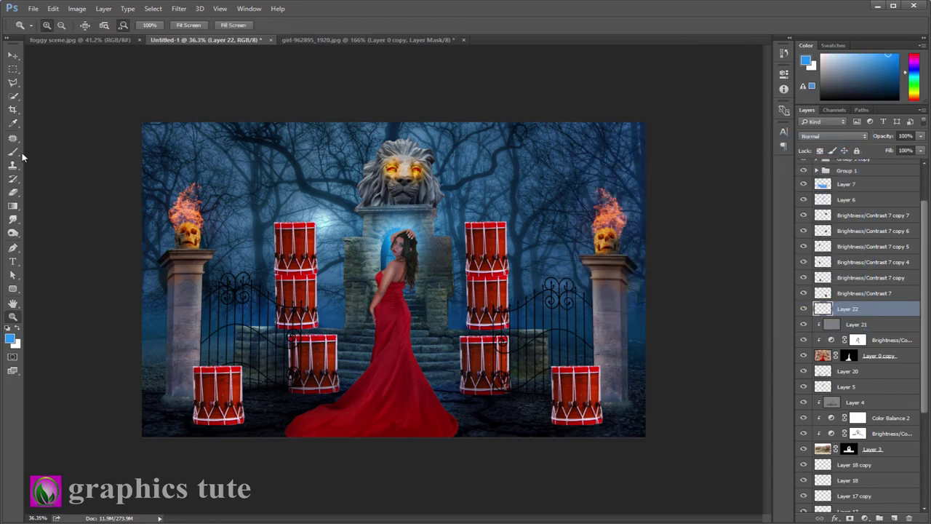
Paint a 200px soft blue glow over the woman's face, blended Screen at 62% opacity
key(b)
scroll(396, 259, up, 5)
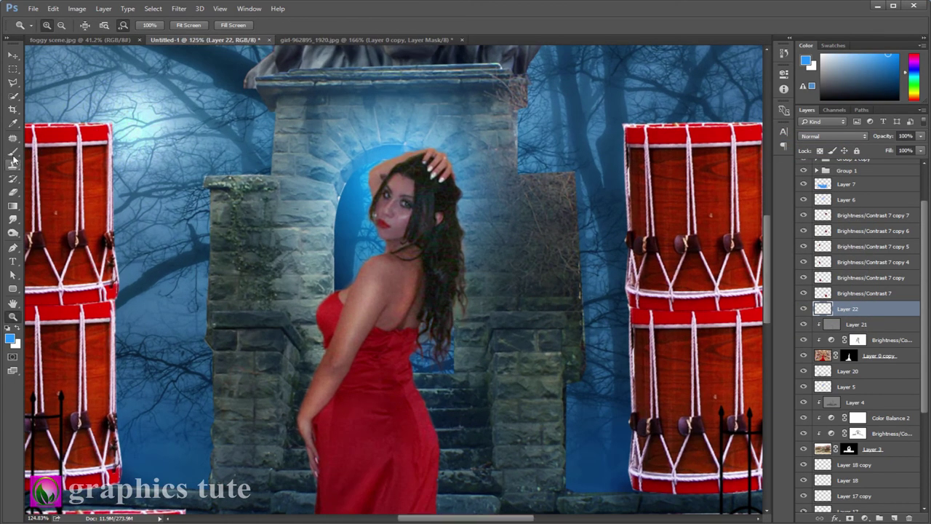
key(bracketright)
key(bracketright)
key(bracketright)
click(357, 225)
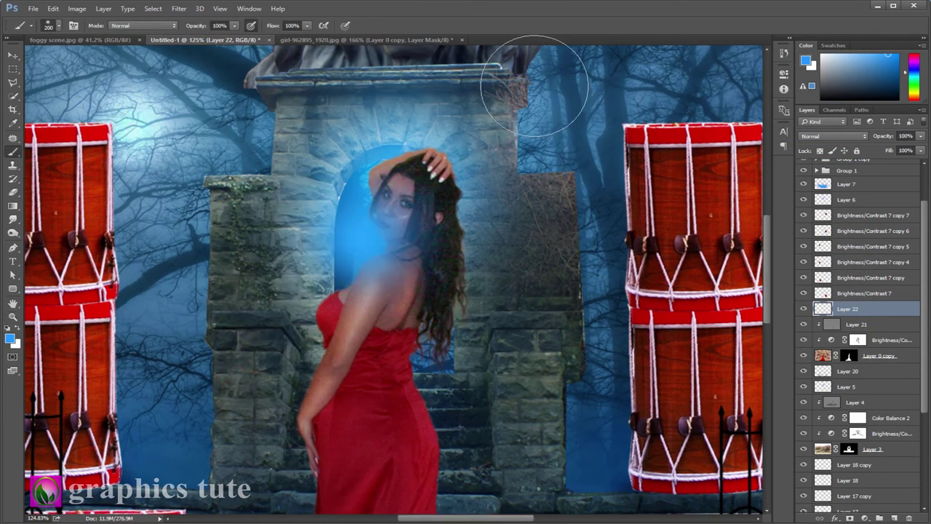
click(833, 136)
click(826, 248)
click(833, 136)
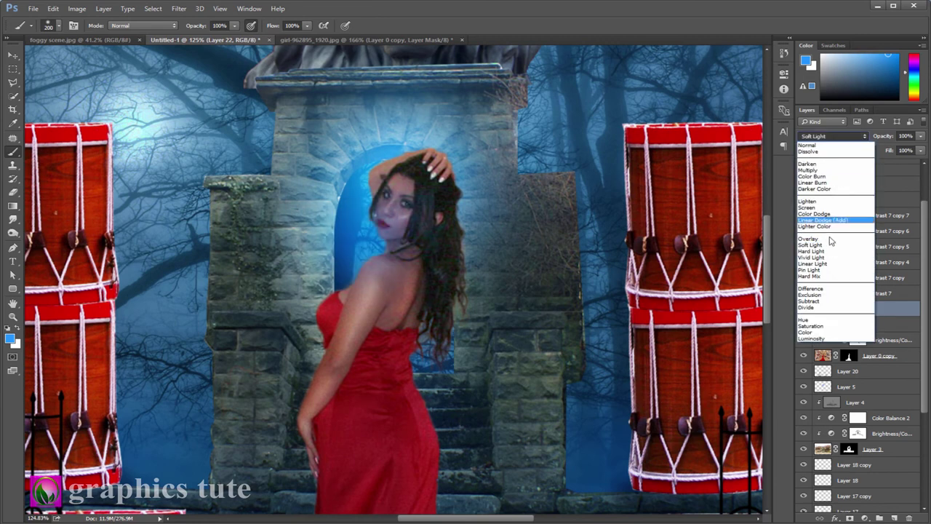
click(830, 201)
click(13, 58)
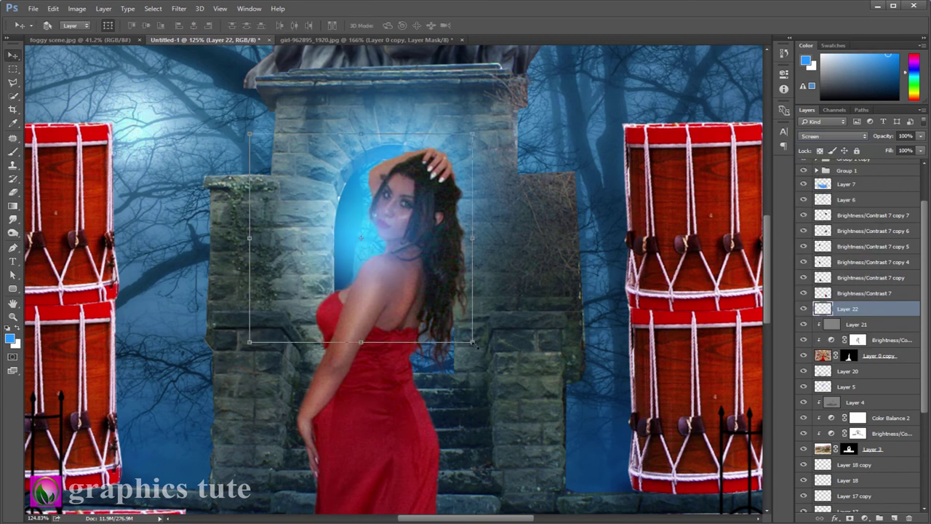
drag(881, 139, 855, 139)
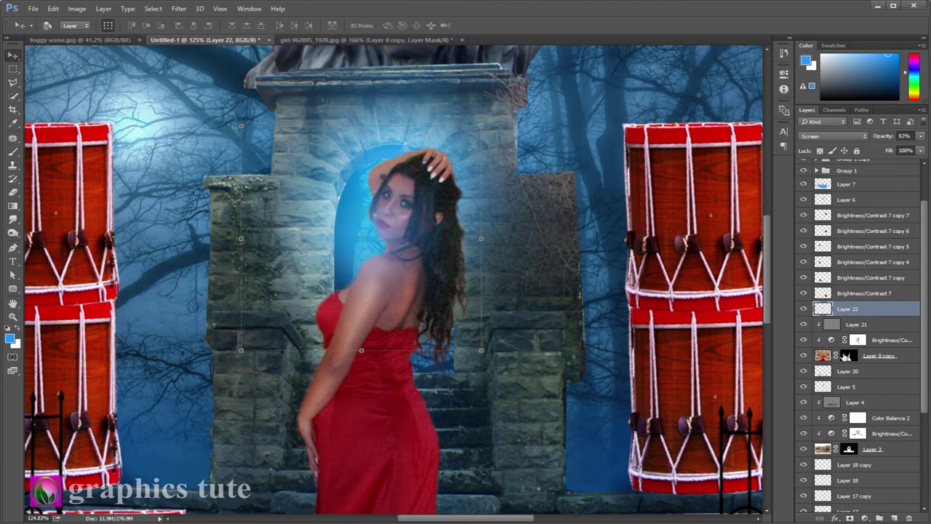
click(873, 362)
Give the woman an Inner Shadow in sampled bright blue with size 13
double_click(902, 355)
drag(698, 133, 820, 132)
click(582, 234)
click(818, 168)
click(349, 244)
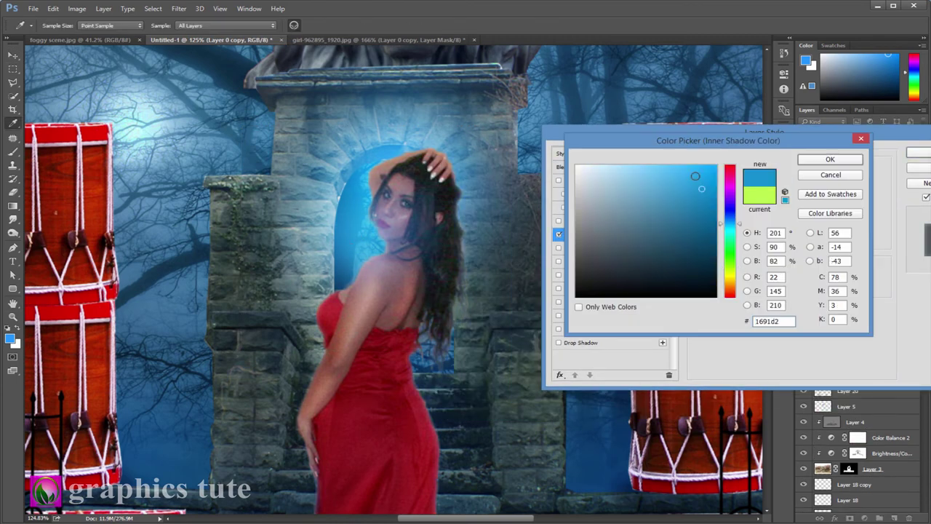
click(830, 160)
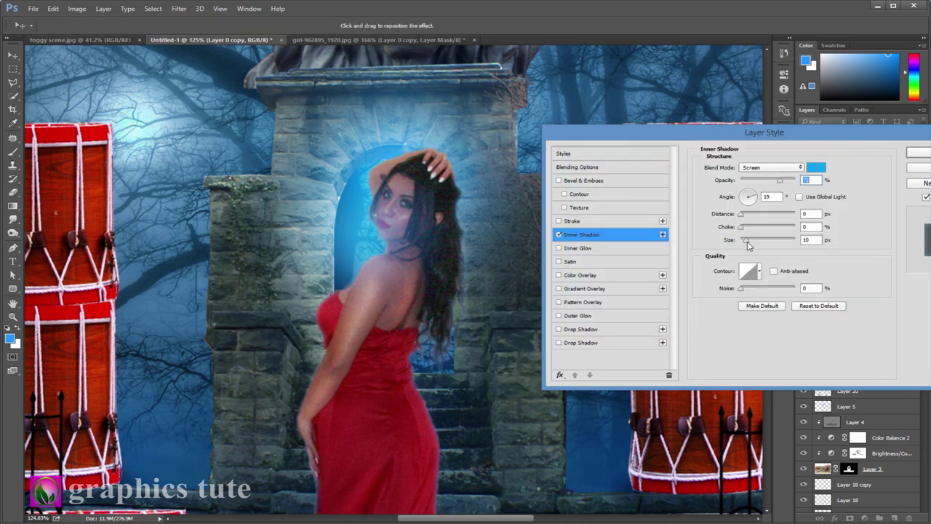
drag(748, 246, 751, 246)
click(743, 232)
click(742, 215)
click(908, 157)
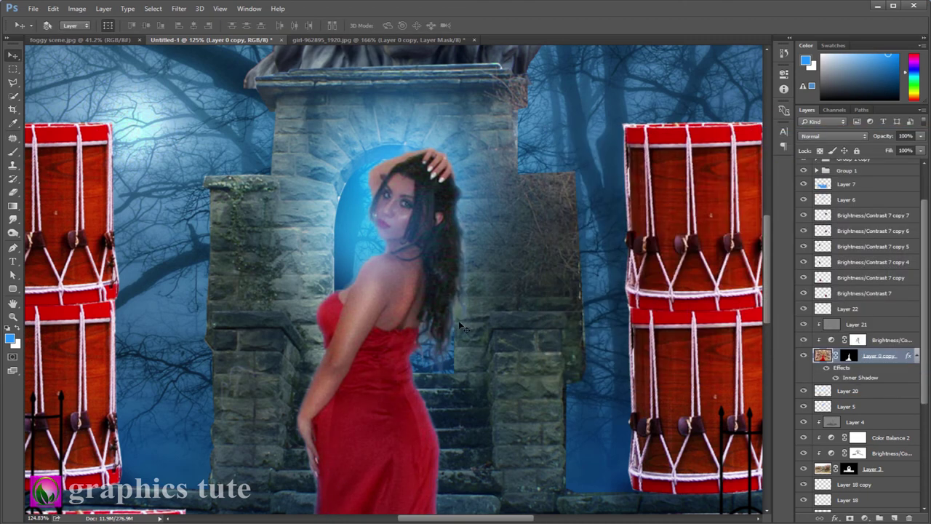
Convert the woman's Inner Shadow effect into its own layer and ready a 300px Eraser
key(z)
mouse_move(466, 333)
mouse_down()
mouse_move(494, 358)
mouse_move(479, 356)
mouse_up()
right_click(907, 357)
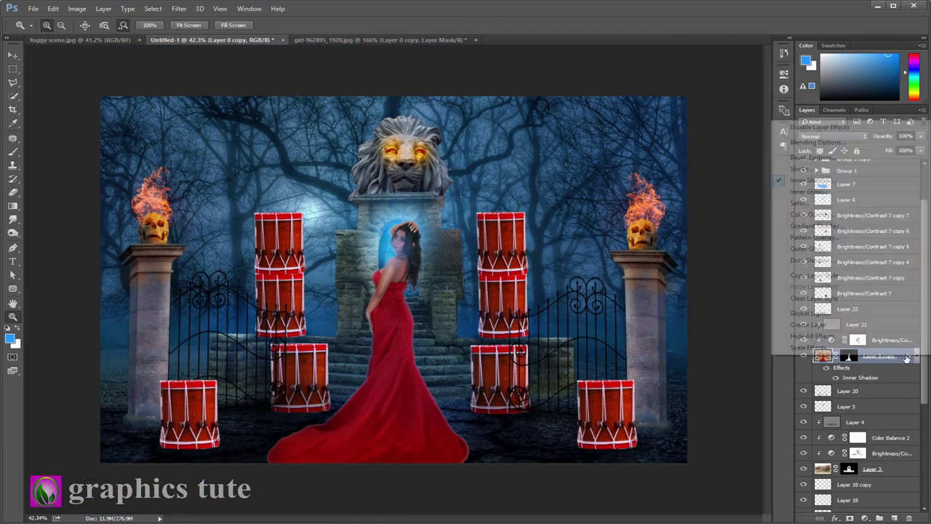
click(809, 324)
click(427, 210)
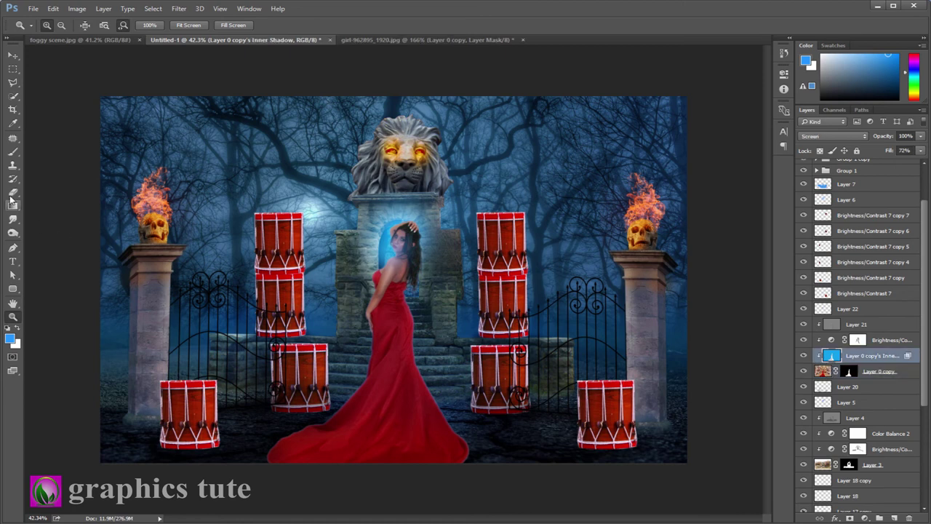
click(12, 193)
key(bracketright)
key(bracketright)
key(bracketright)
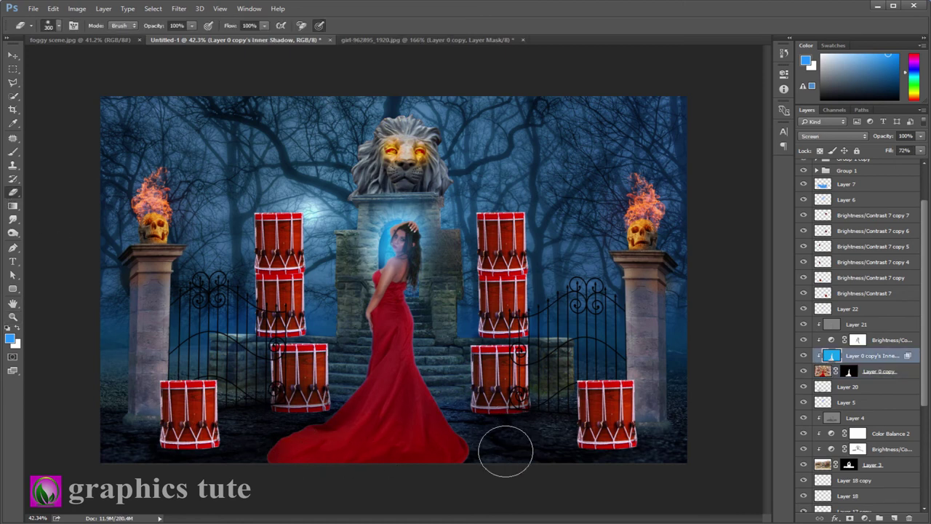
drag(924, 391, 928, 497)
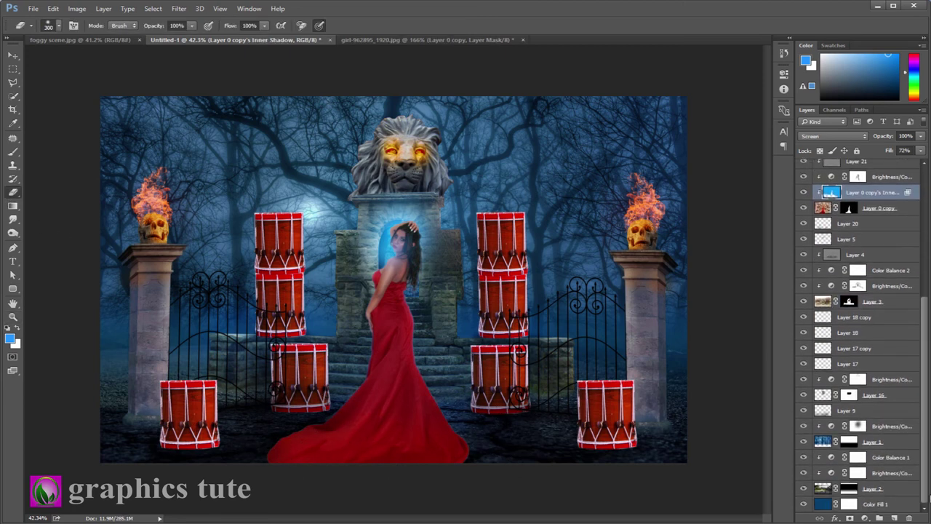
Above Layer 9, paint a 900px soft blue wash across the scene and edges, blended Soft Light
click(858, 410)
click(895, 518)
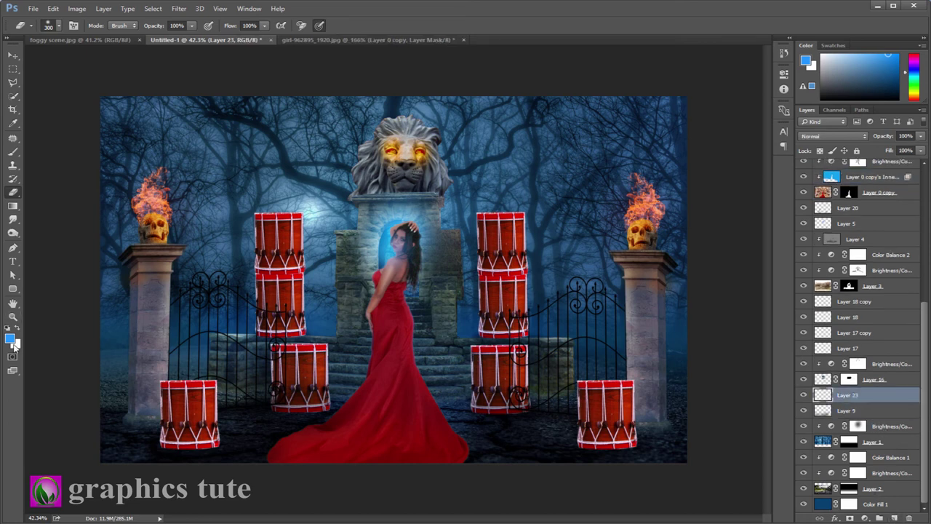
click(10, 338)
click(830, 159)
key(b)
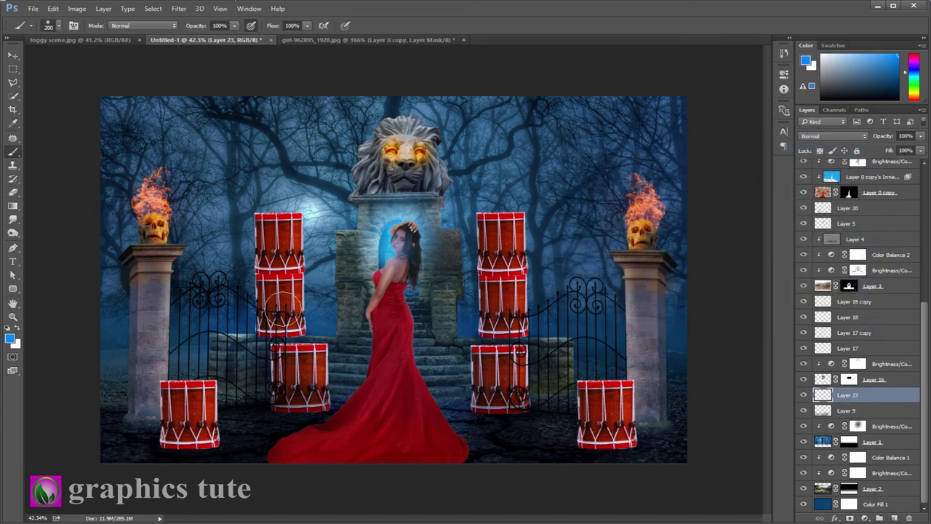
key(bracketright)
drag(150, 348, 686, 390)
click(833, 136)
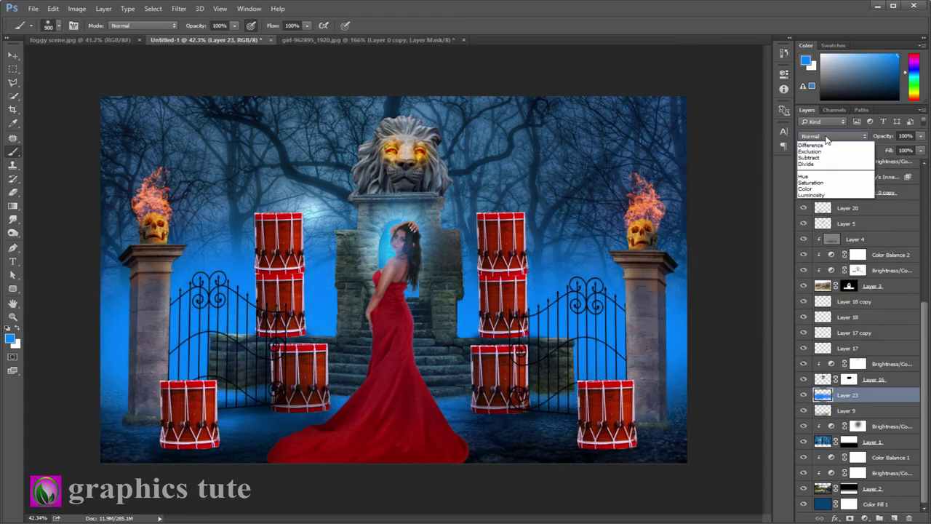
click(815, 244)
click(855, 137)
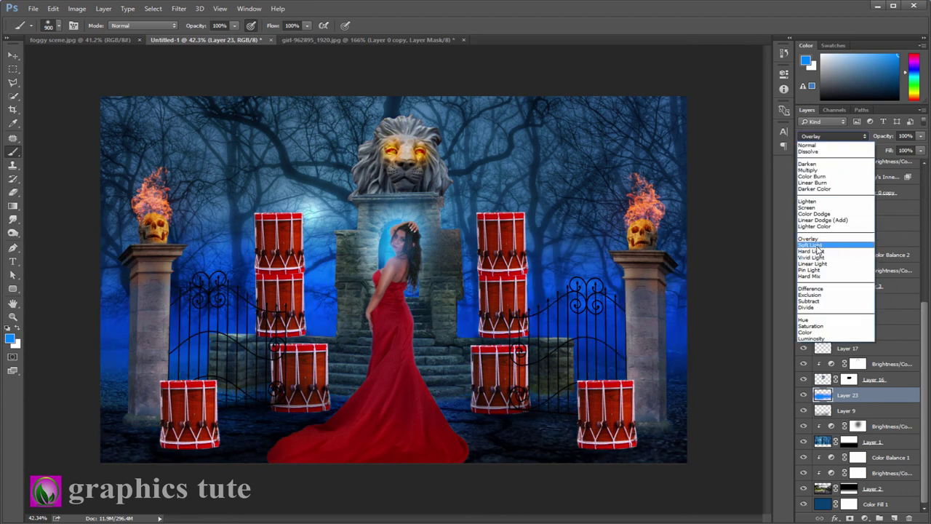
click(817, 252)
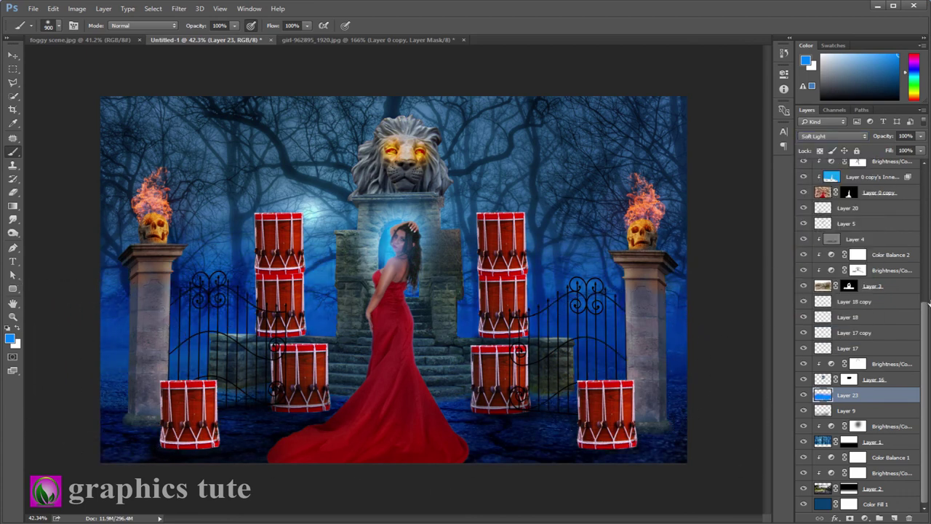
drag(660, 98, 73, 466)
Add a black solid Color Fill layer over the scene
click(883, 137)
scroll(859, 327, up, 10)
click(865, 517)
click(830, 293)
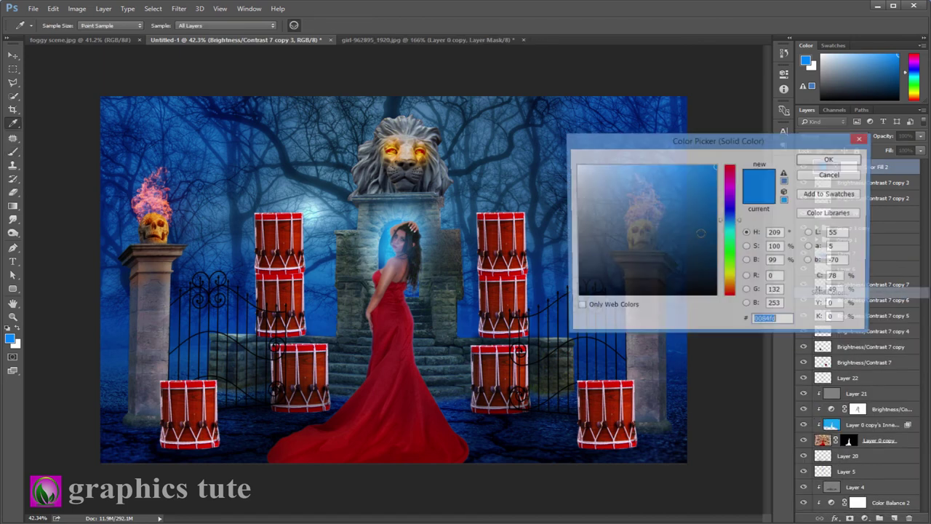
click(828, 159)
Gradient-mask the black fill to vignette the edges and lower its opacity
key(d)
key(g)
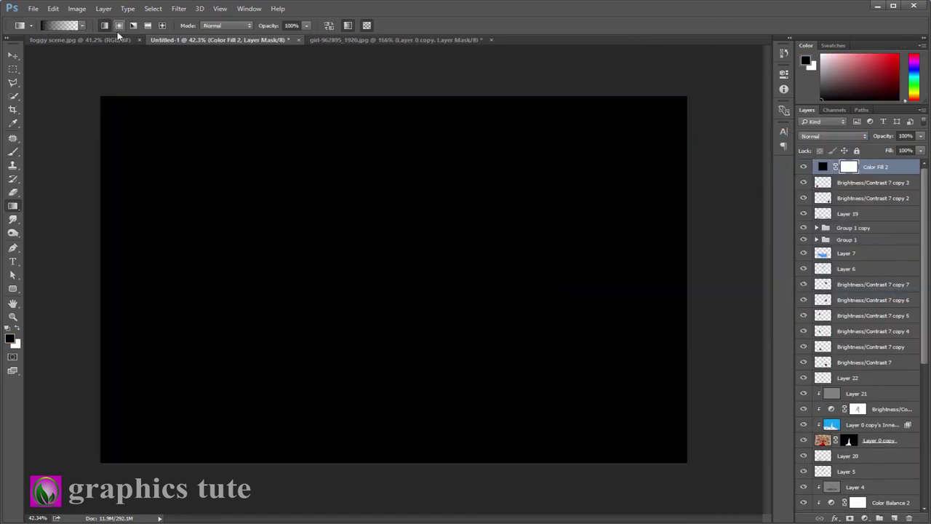
drag(389, 275, 761, 276)
key(v)
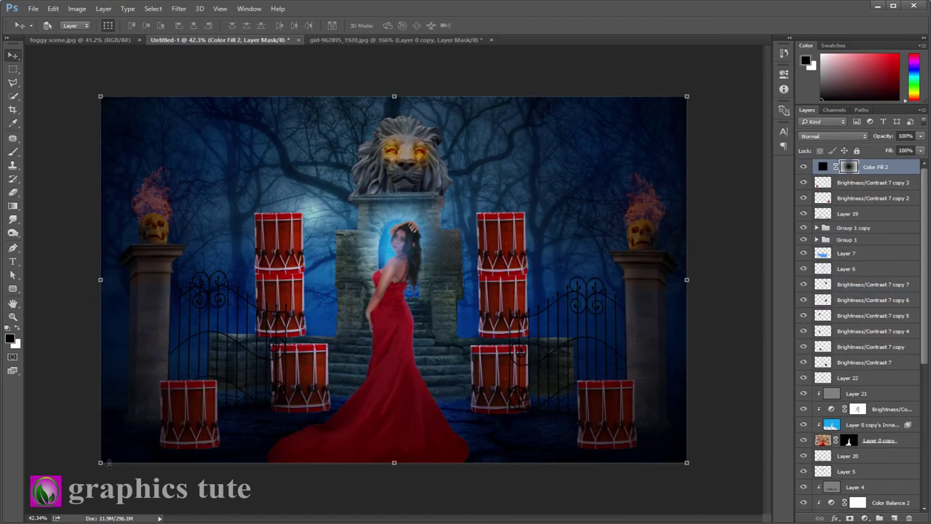
drag(884, 136, 851, 138)
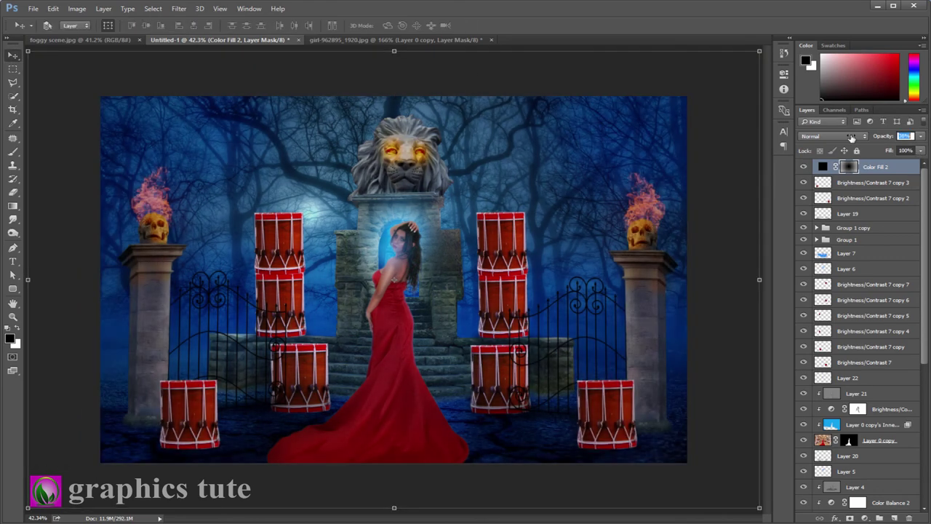
Add a light blue Solid Color layer in Soft Light at 25% opacity
click(869, 518)
click(819, 293)
click(832, 159)
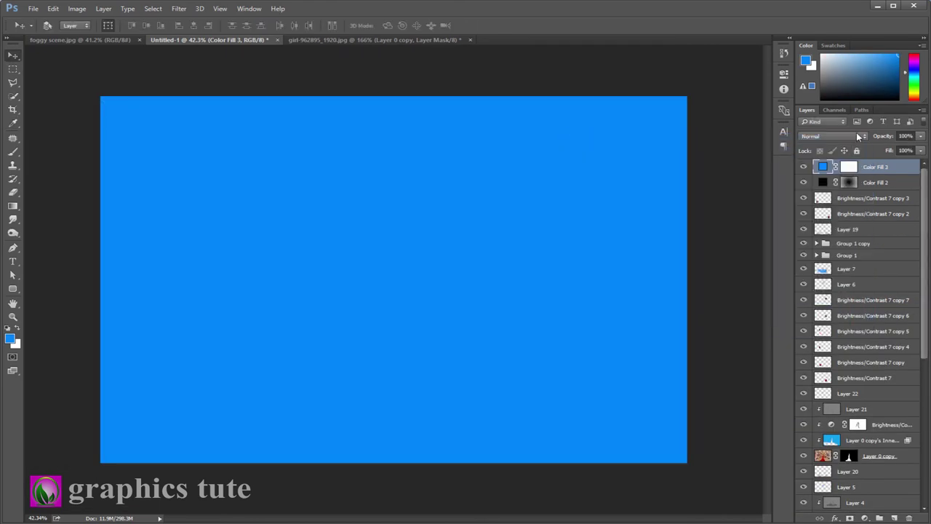
double_click(823, 168)
click(832, 158)
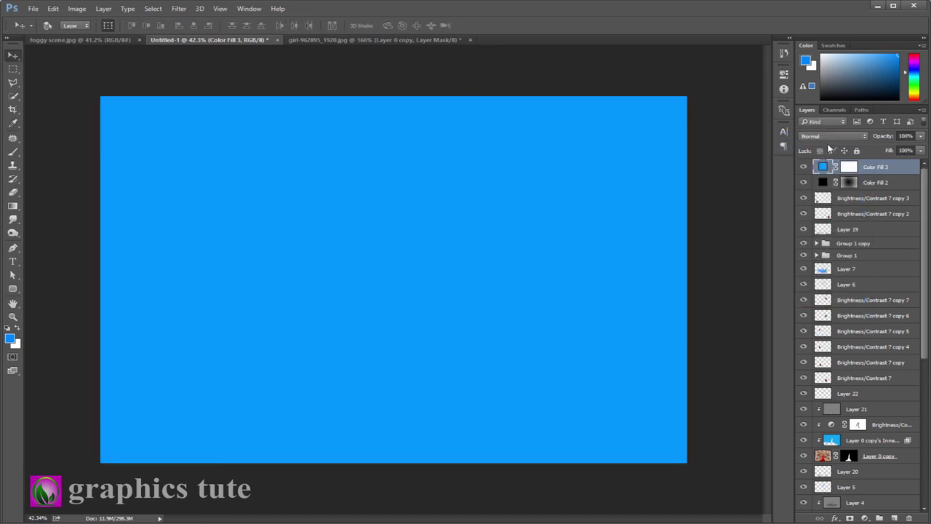
click(833, 136)
click(810, 244)
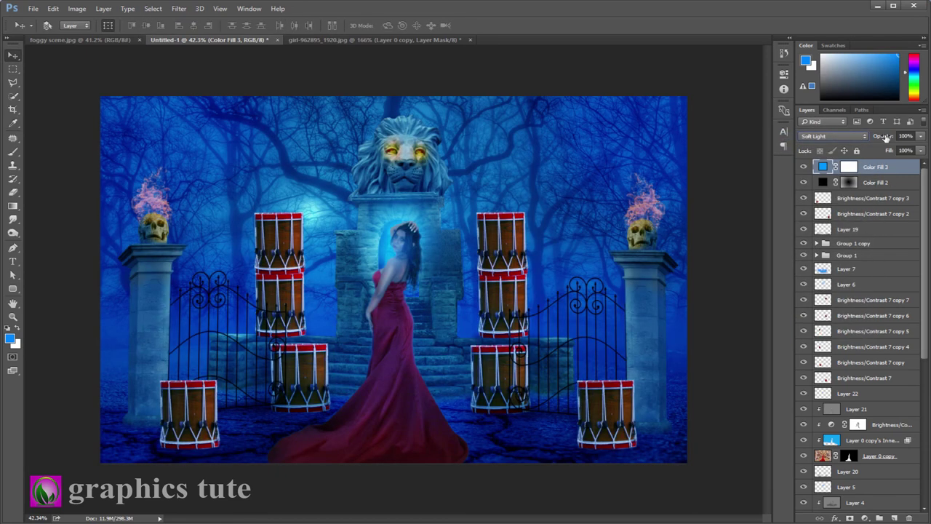
drag(886, 138, 859, 138)
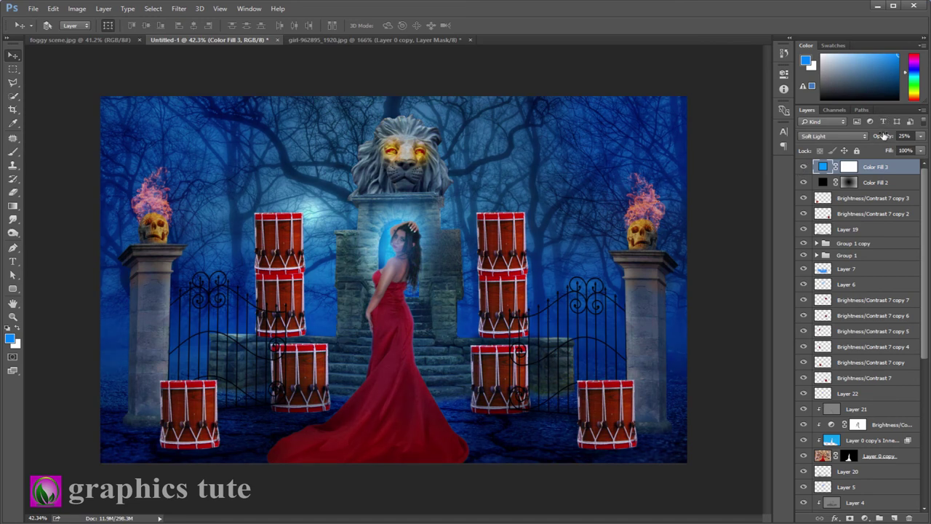
Add a reversed white-to-blue Gradient Fill in Soft Light, then a Curves adjustment layer
click(866, 517)
click(822, 306)
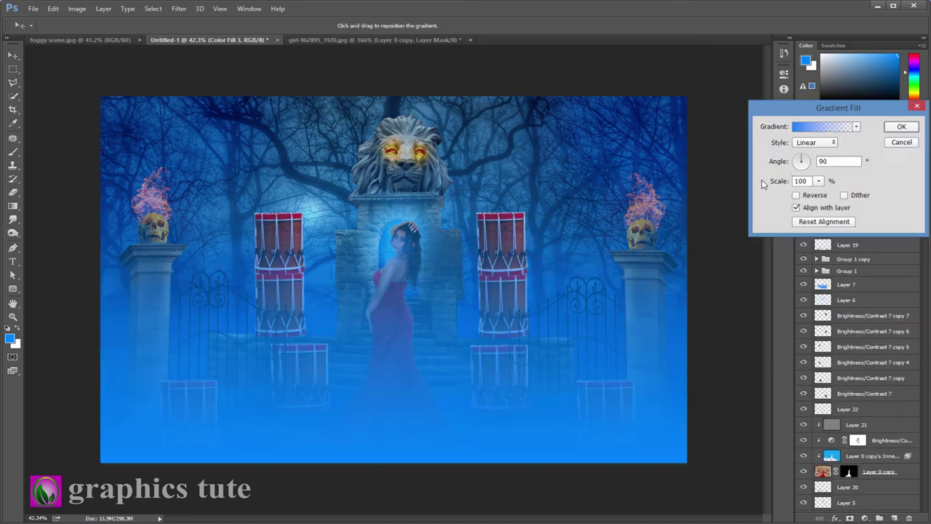
click(848, 129)
drag(899, 160, 887, 236)
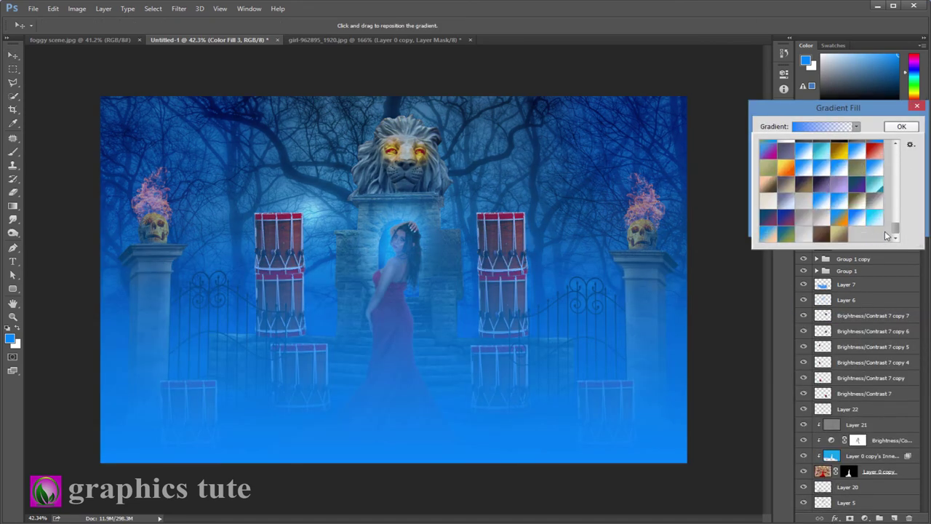
click(859, 219)
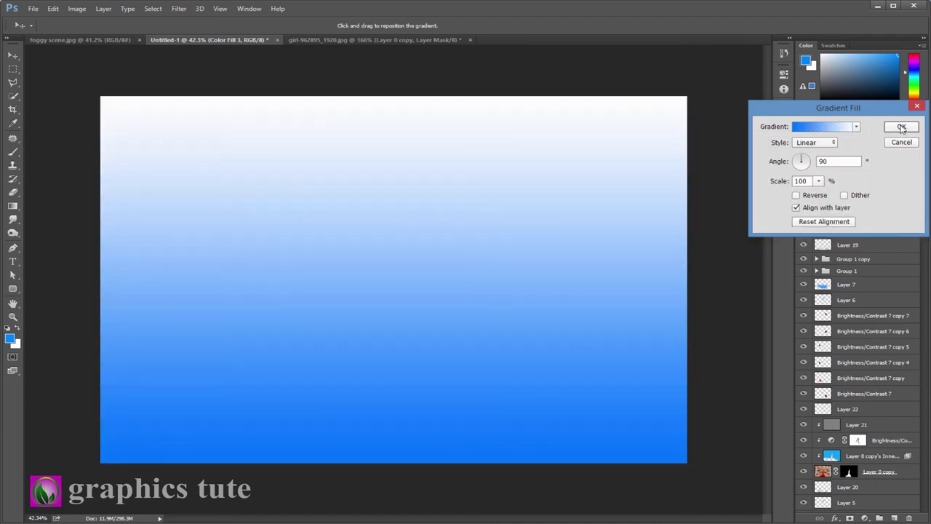
click(901, 127)
click(826, 136)
click(823, 242)
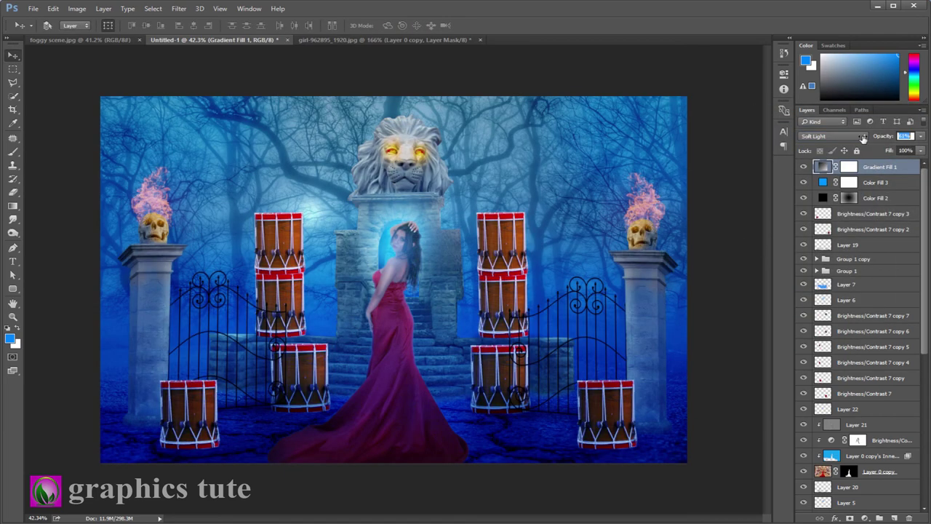
double_click(823, 167)
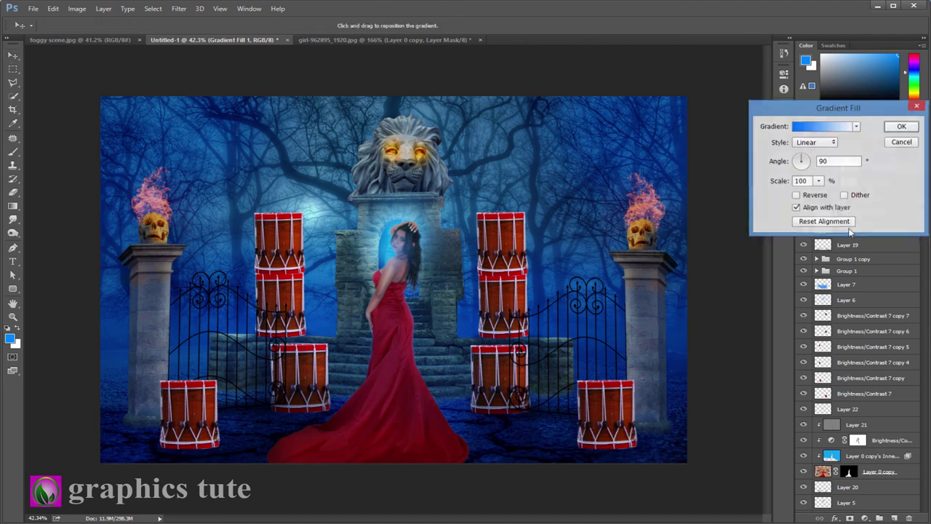
click(796, 196)
click(888, 129)
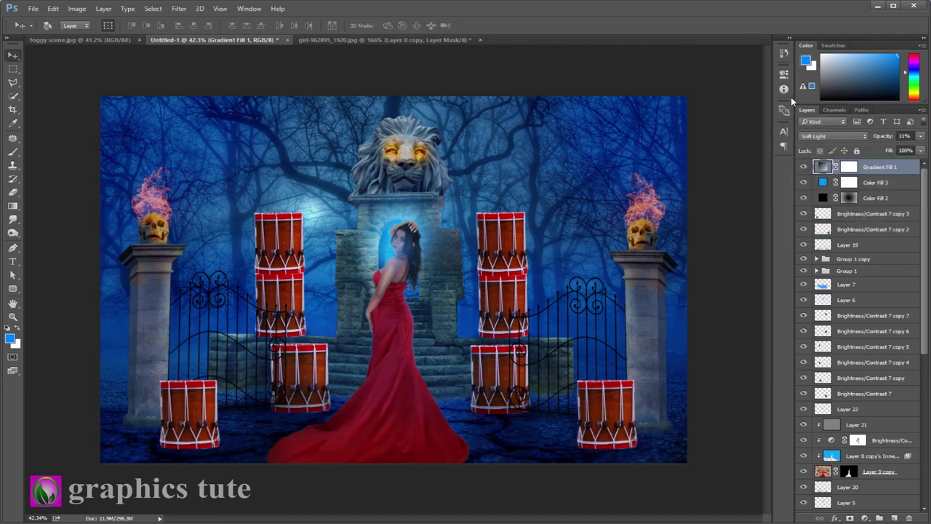
click(865, 518)
click(895, 352)
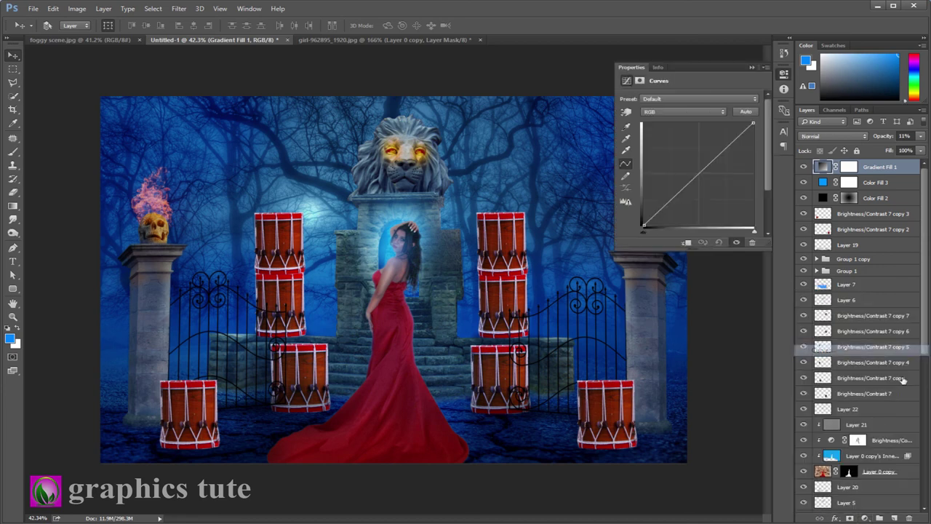
Make slight midpoint adjustments to the Red, Green and Blue channels of Curves 1
click(684, 112)
click(676, 121)
click(703, 175)
click(684, 112)
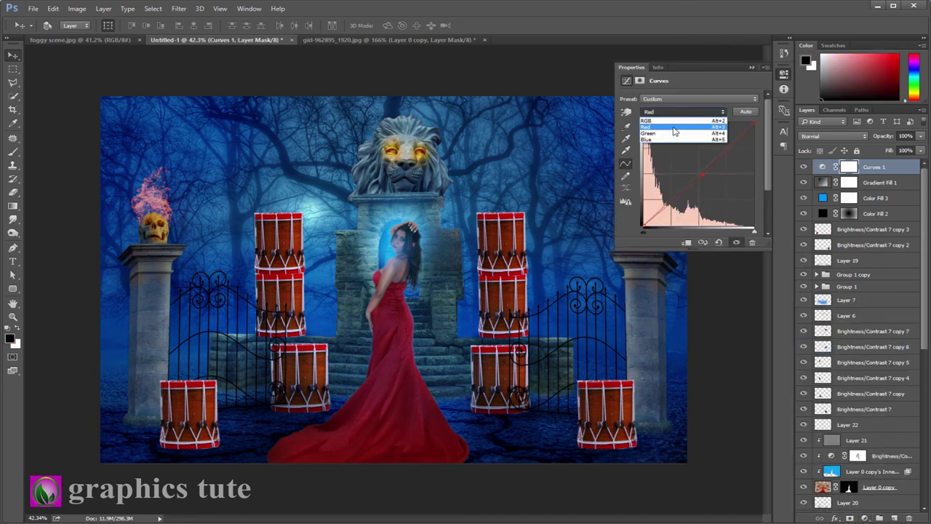
click(676, 134)
drag(703, 170, 704, 174)
click(684, 112)
click(677, 146)
click(752, 68)
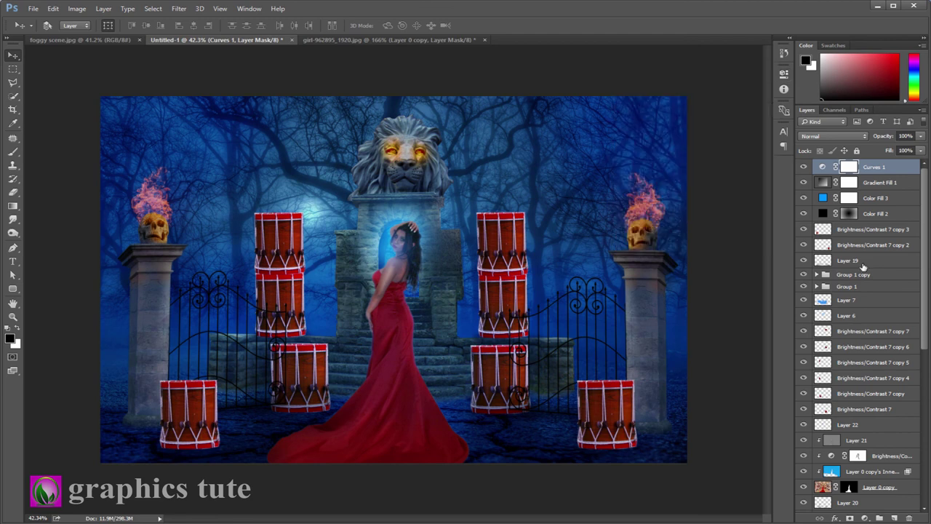
Add a Color Balance layer with Midtones -3, -1, +12 toward blue
click(864, 517)
click(866, 401)
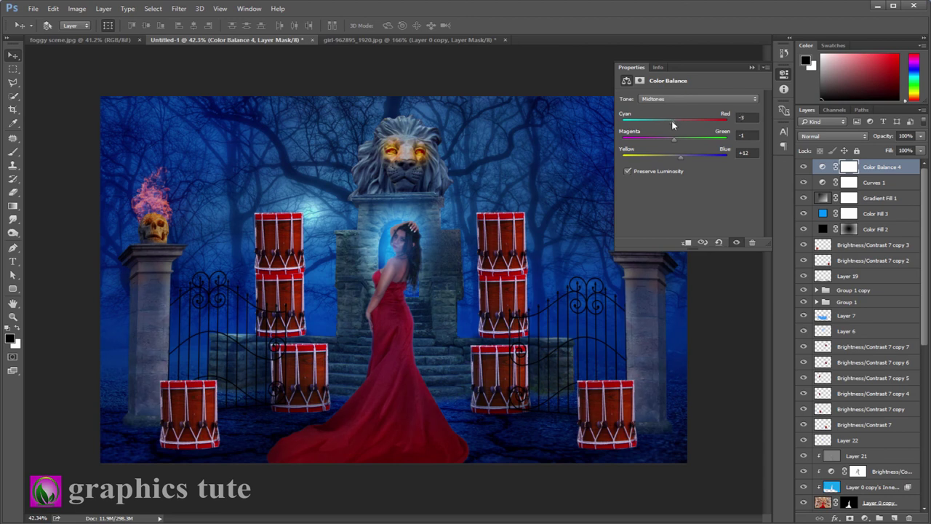
click(752, 67)
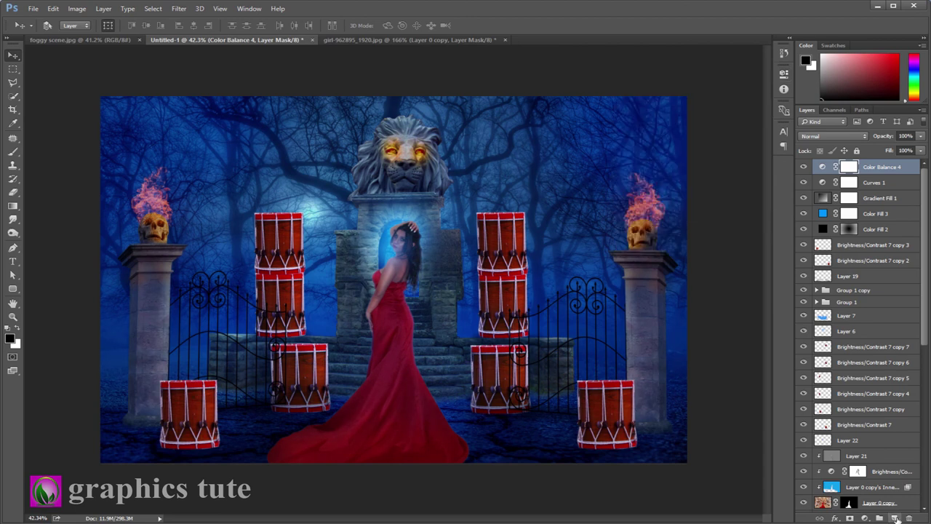
Stamp visible layers into Layer 24 and Camera Raw grade it: Highlights -5, Clarity +8, Tint +13
key(ctrl+shift+alt+e)
click(178, 9)
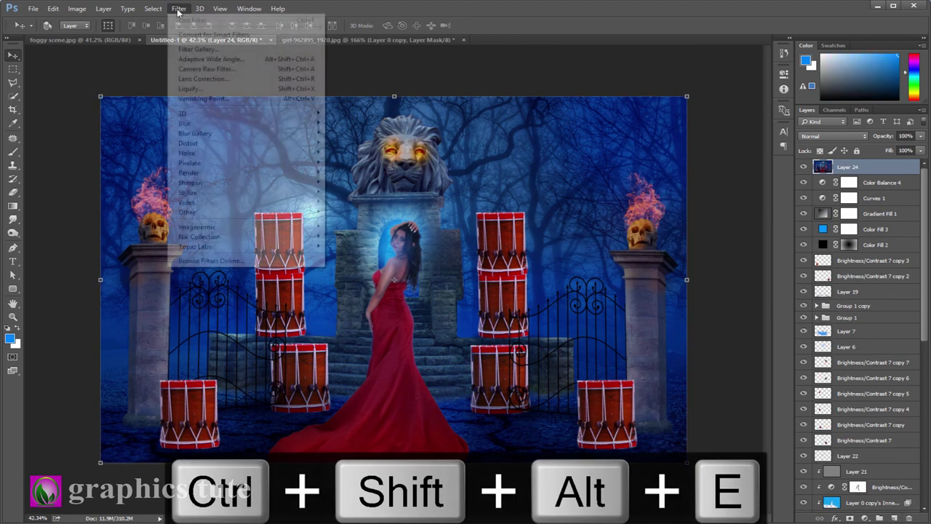
click(207, 68)
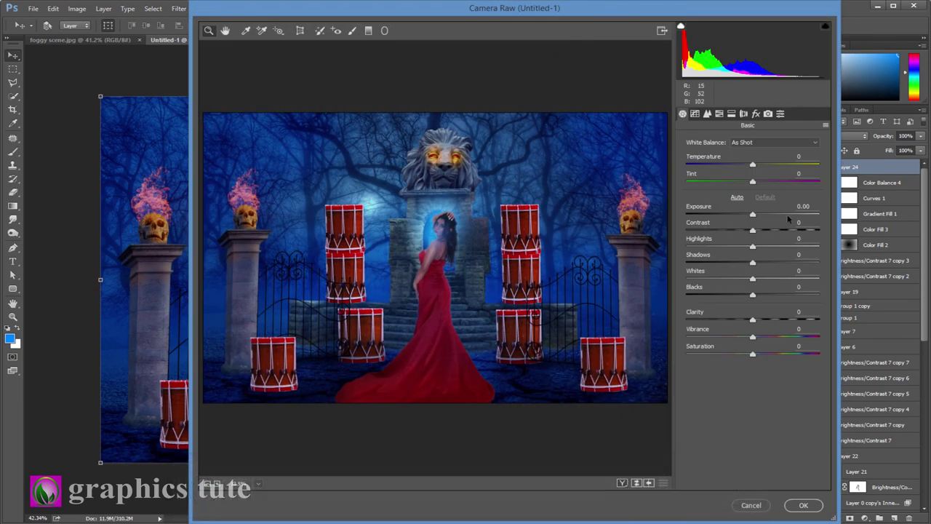
drag(754, 249, 764, 281)
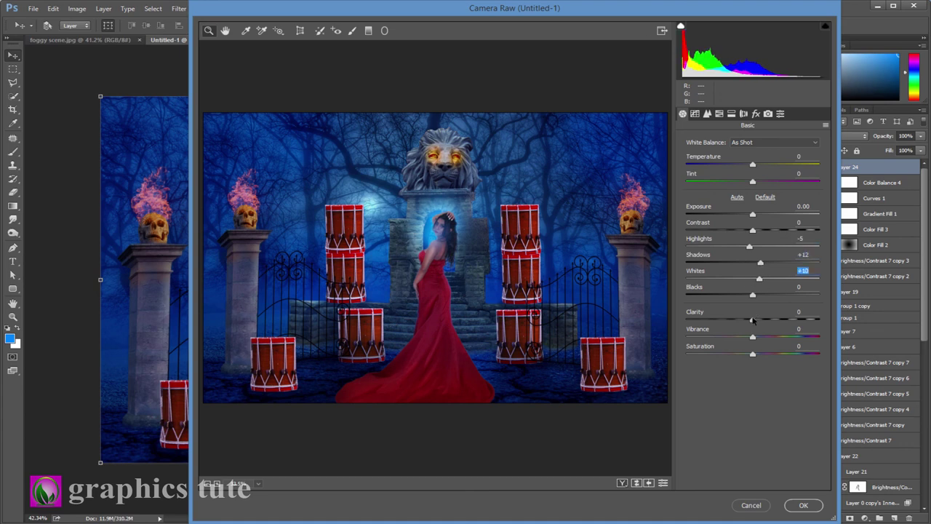
mouse_move(752, 320)
mouse_down()
mouse_move(761, 323)
mouse_move(744, 296)
mouse_up()
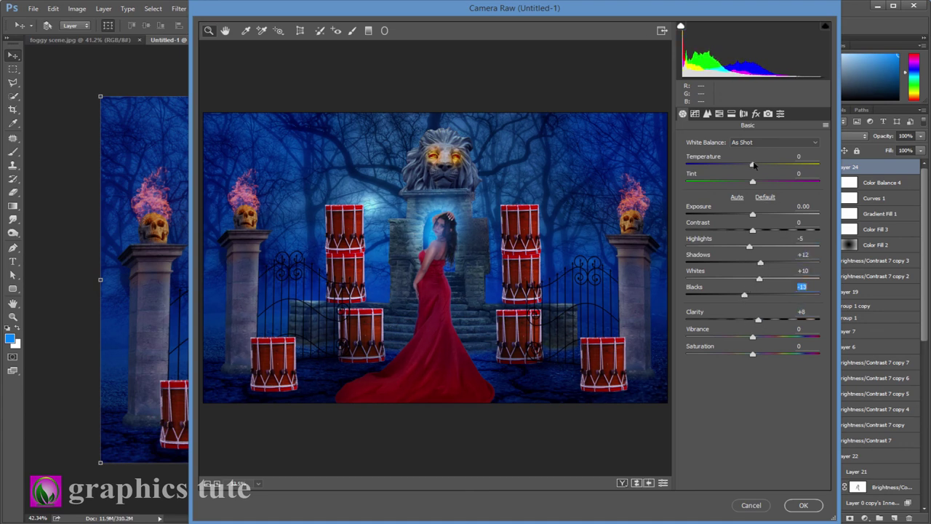
drag(753, 165, 762, 182)
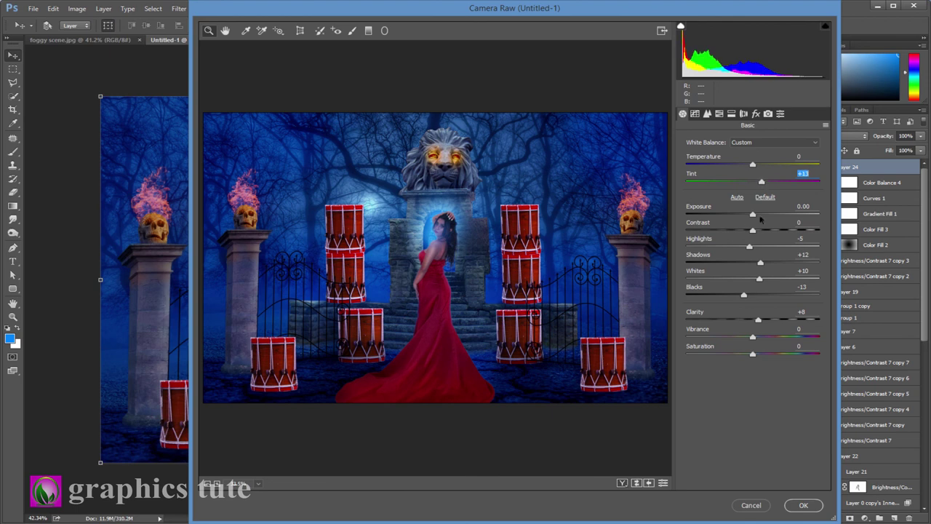
click(798, 506)
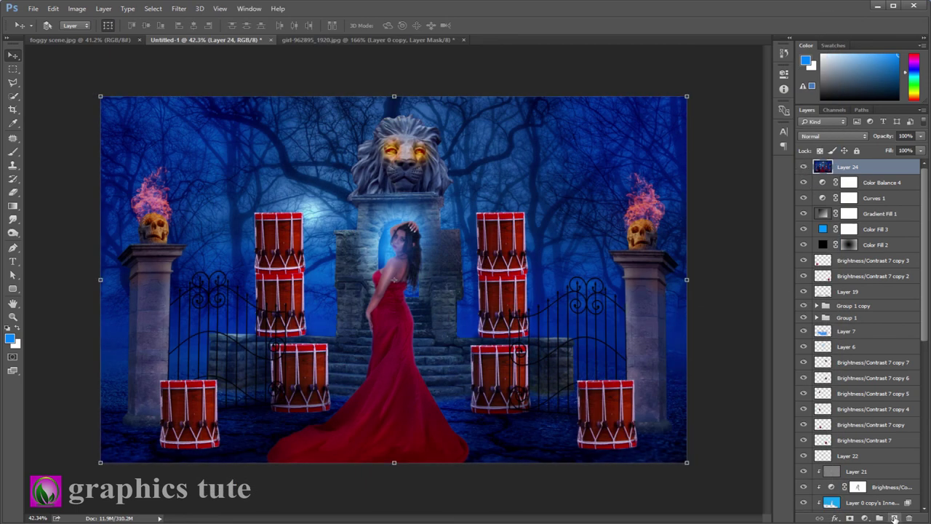
Stamp visible layers into Layer 25, set it to Linear Light, and apply High Pass radius 0.9
key(ctrl+shift+alt+e)
click(833, 137)
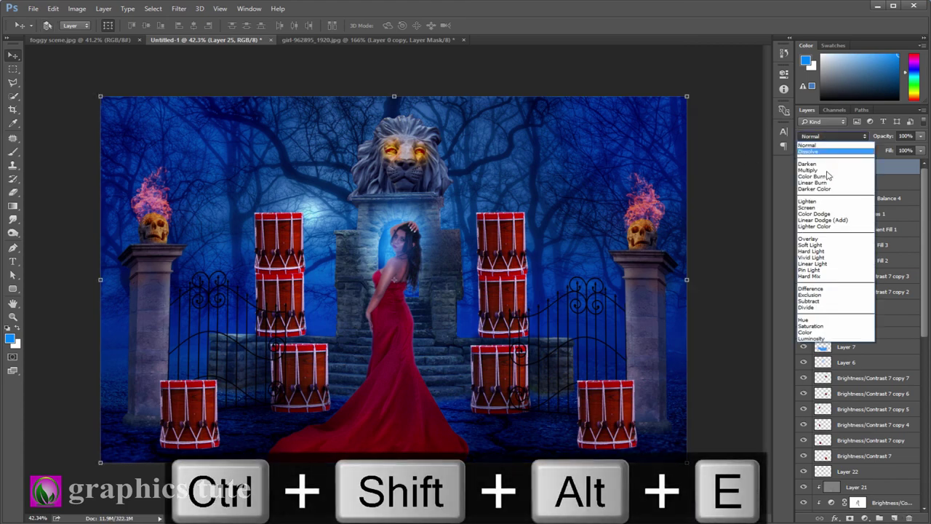
click(822, 263)
click(178, 8)
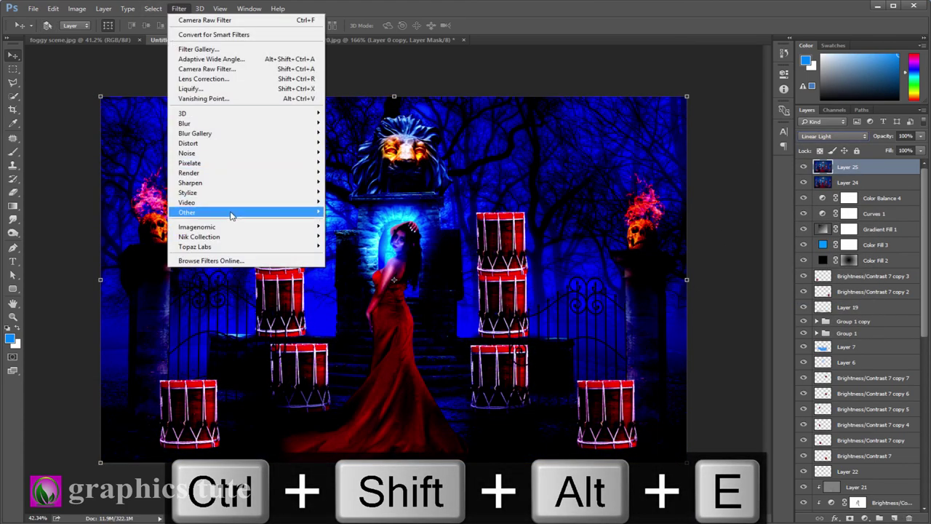
mouse_move(187, 212)
click(343, 223)
drag(697, 237, 619, 240)
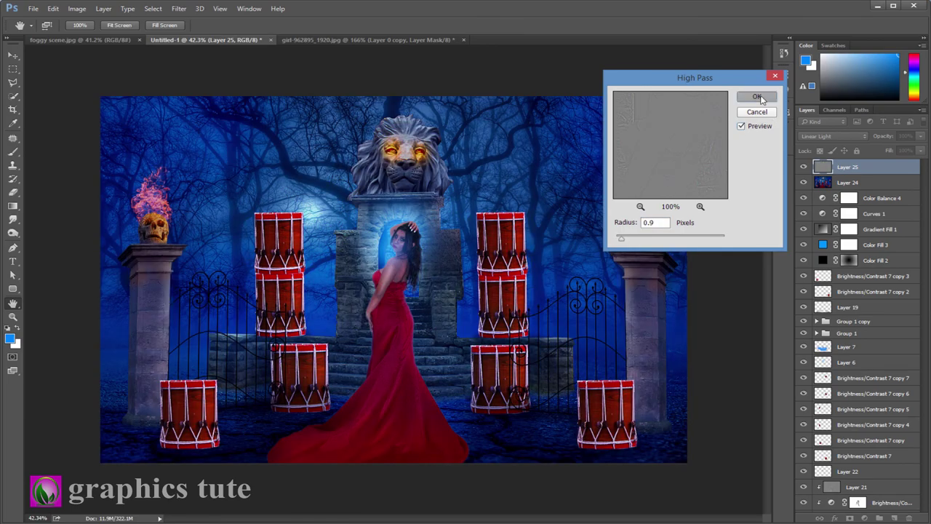
click(756, 96)
key(v)
click(12, 316)
mouse_move(394, 279)
mouse_down()
mouse_move(470, 299)
mouse_move(461, 291)
mouse_up()
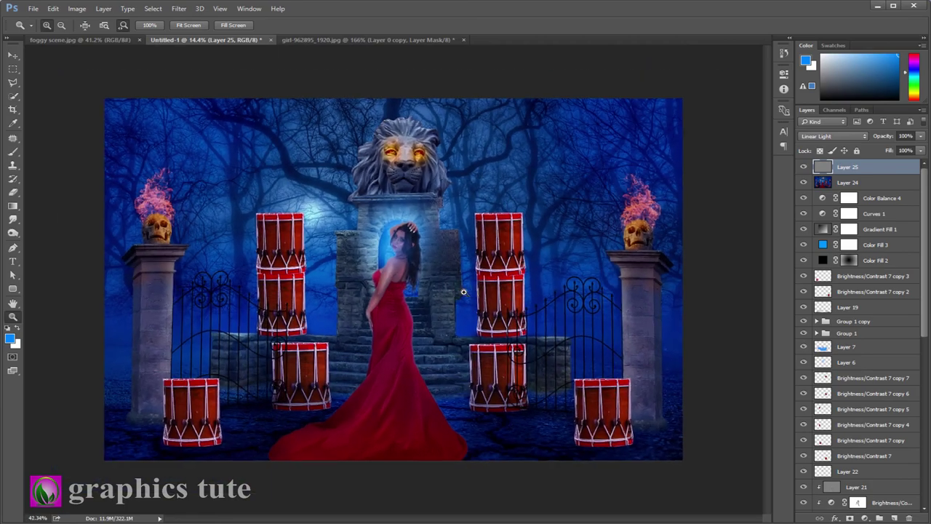